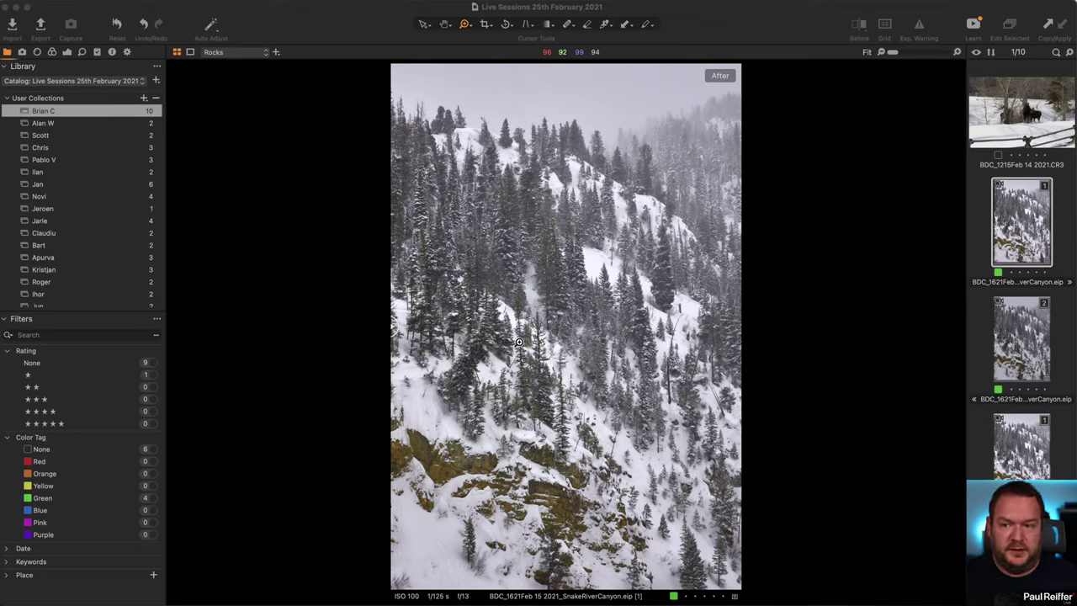
- Zoom to 100% and 200% to inspect the forest detail, then fit the photo back
click(560, 337)
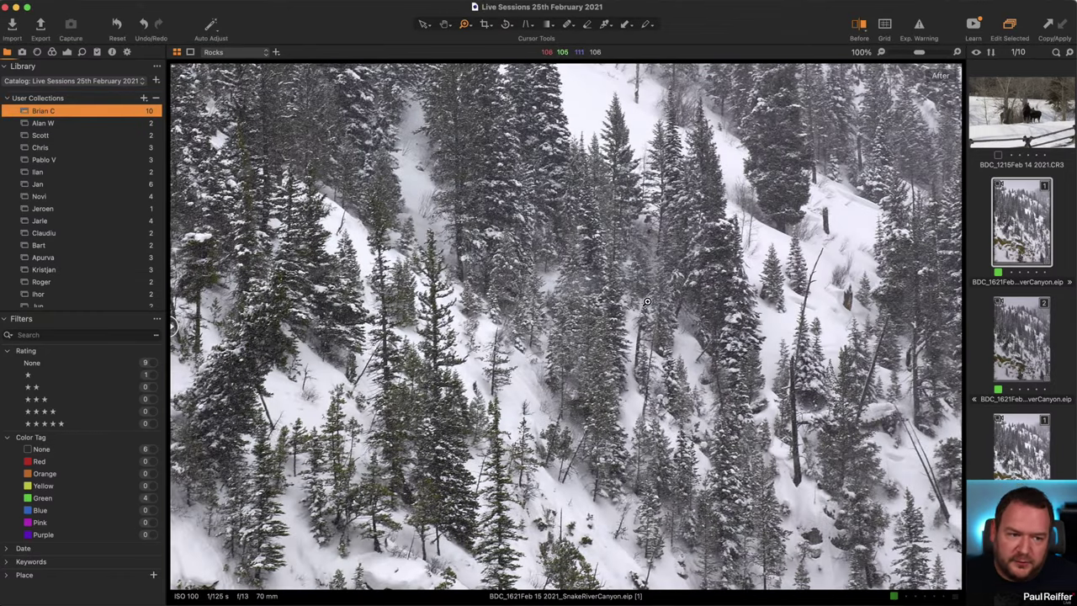
click(599, 311)
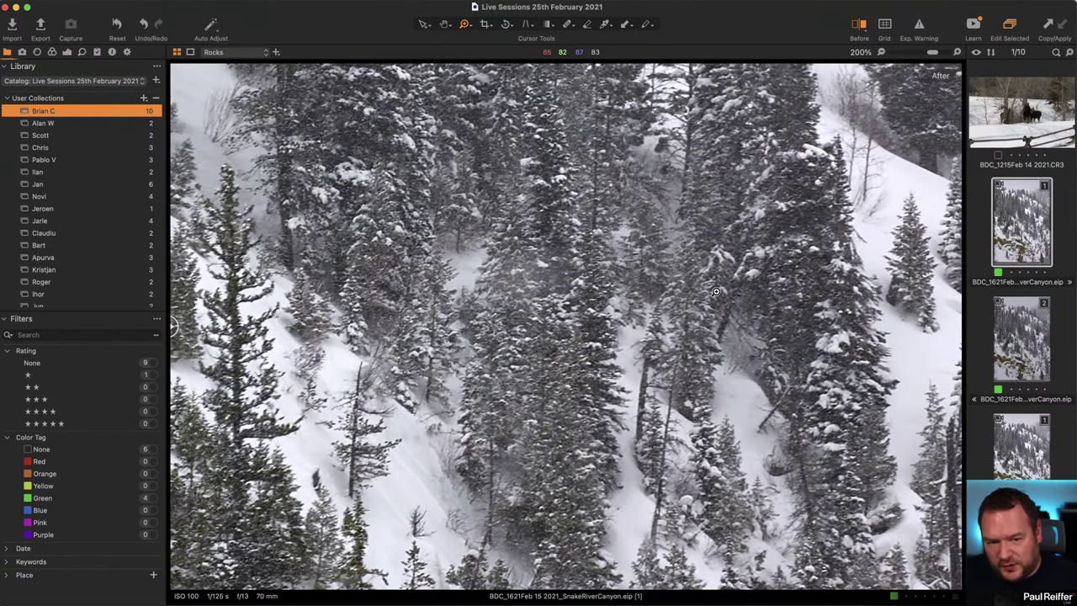
drag(735, 336, 384, 224)
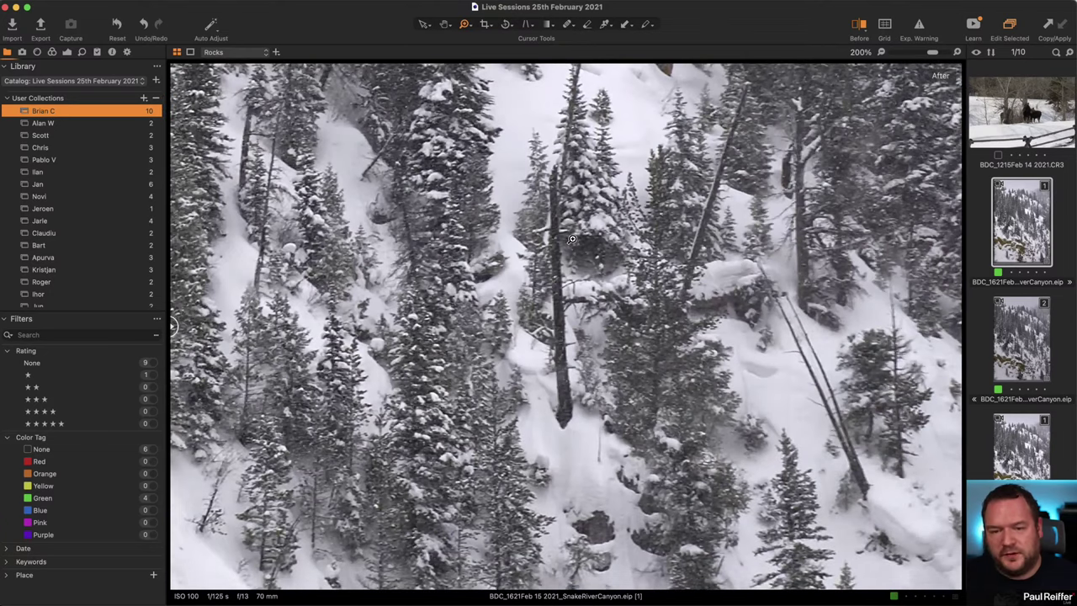
alt+click(572, 240)
alt+click(571, 240)
alt+click(571, 240)
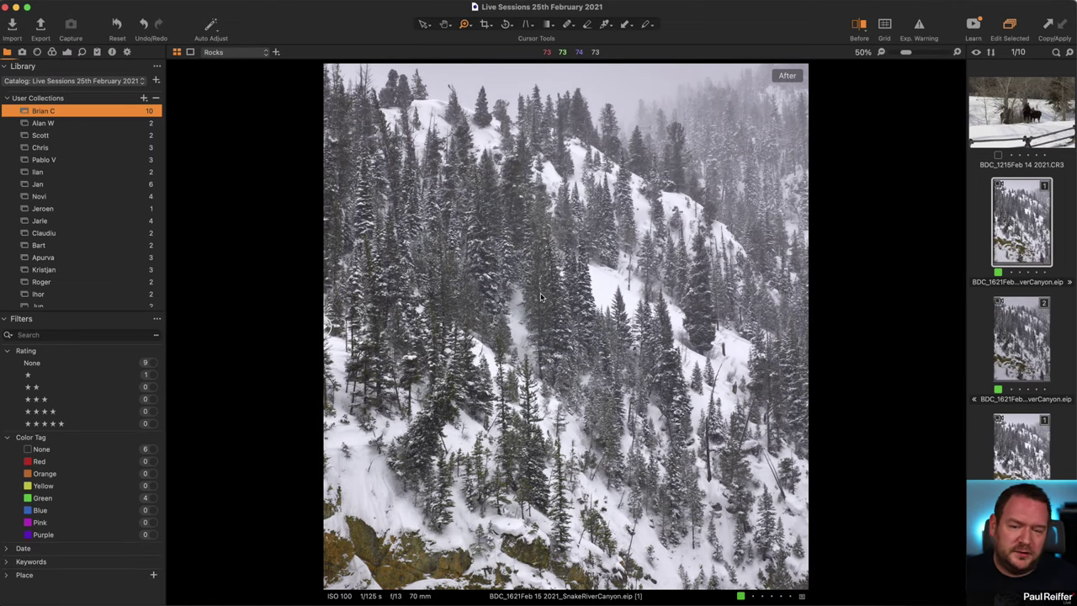
key(super+equal)
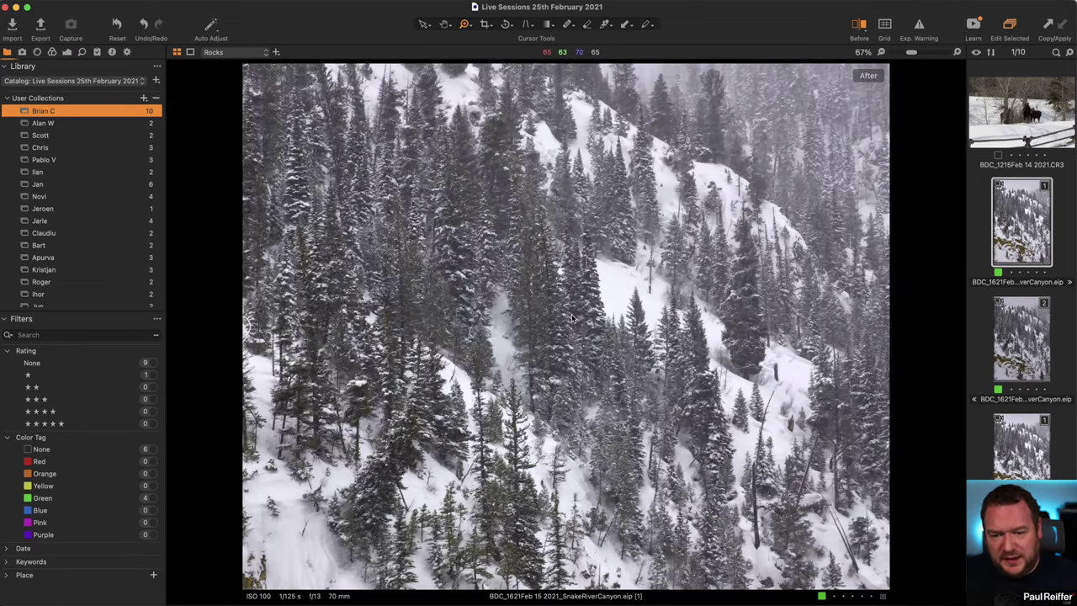
click(572, 319)
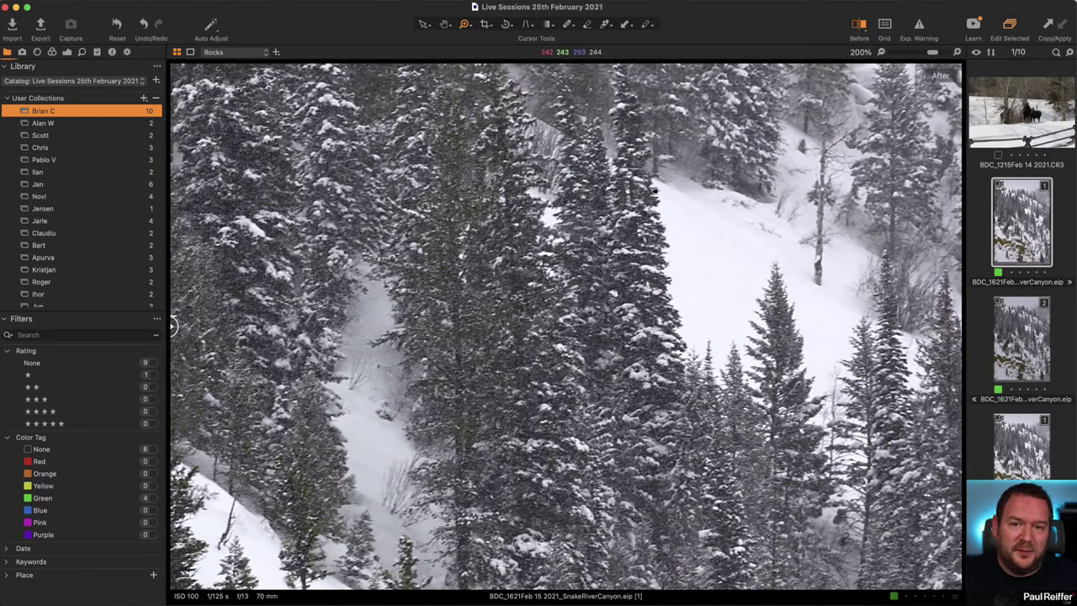
scroll(654, 190, up, 5)
scroll(640, 185, up, 5)
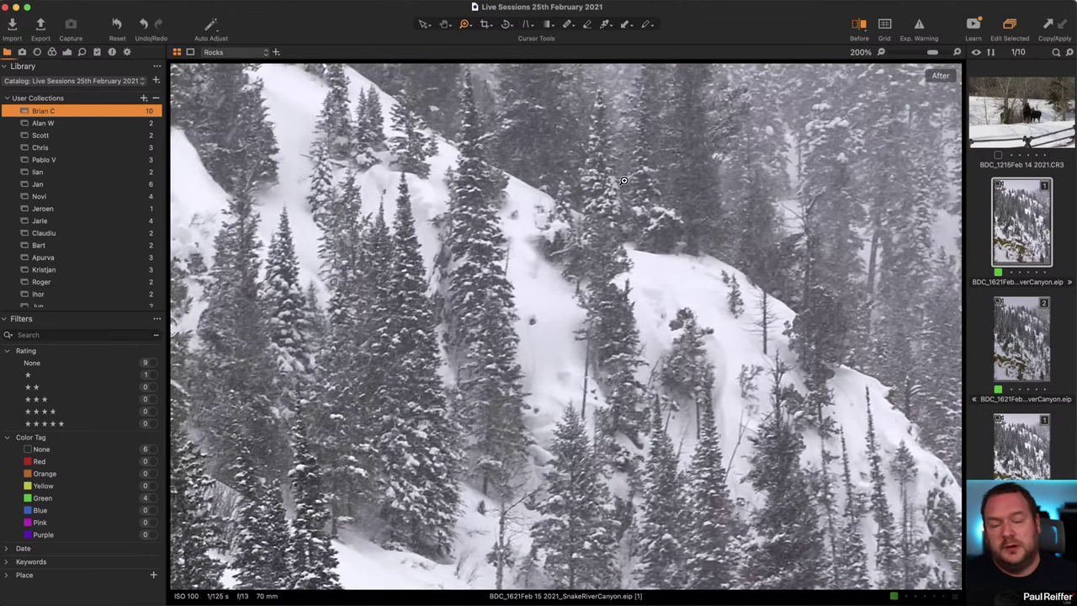
key(super+minus)
key(super+minus)
key(super+minus)
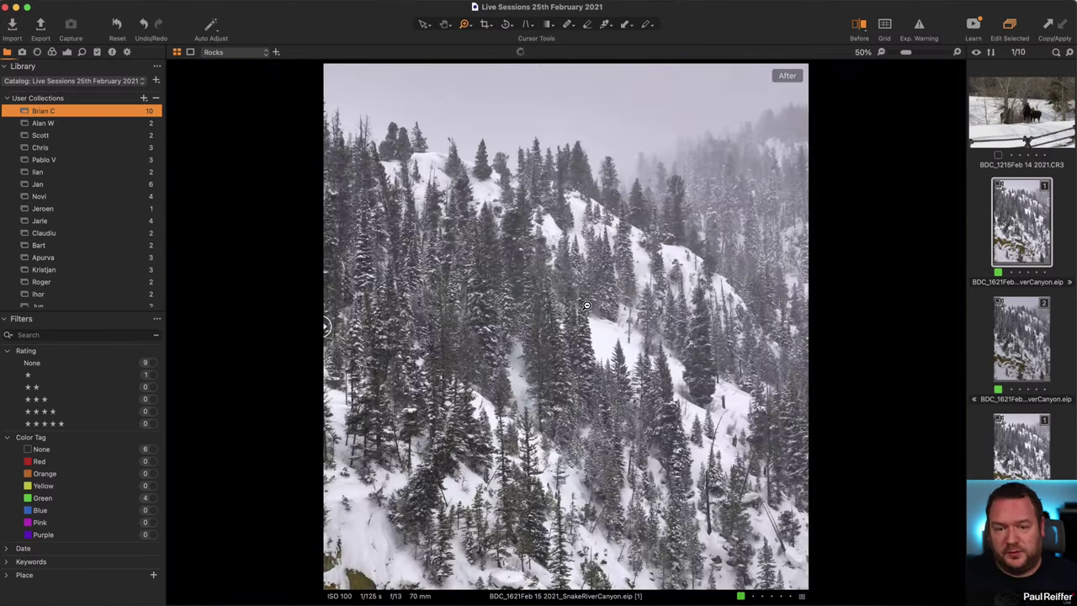
key(super+minus)
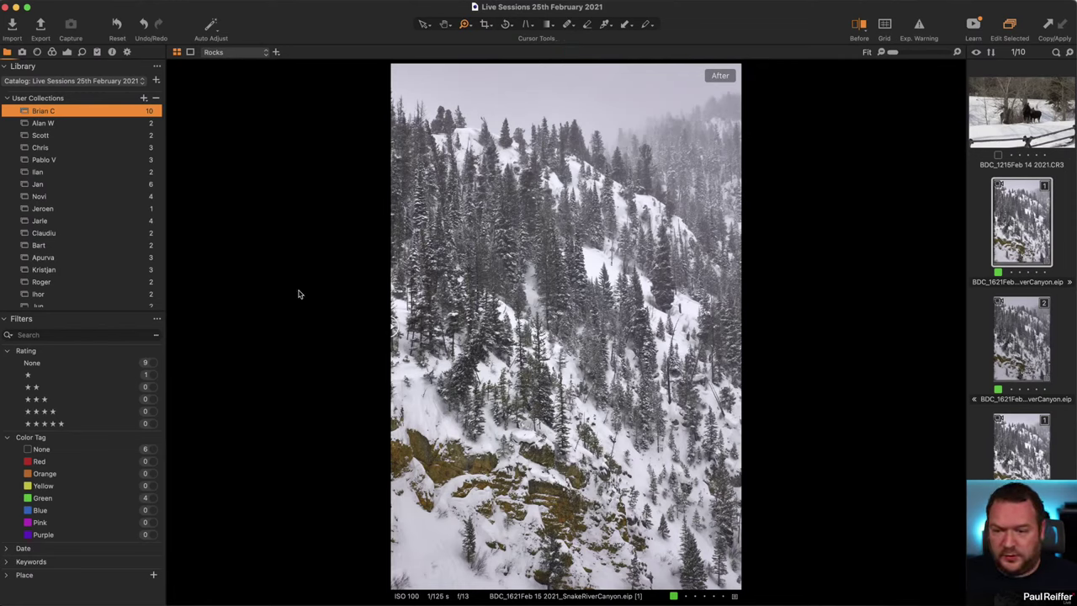
- Reposition the before/after split and compare both variants' colour and exposure adjustments
drag(391, 336, 555, 350)
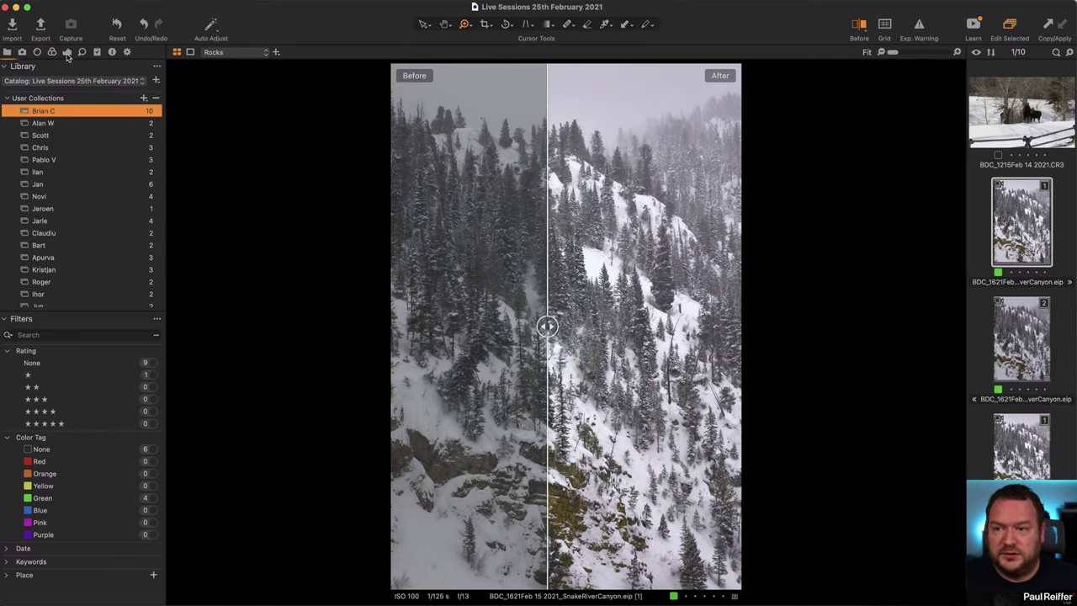
click(67, 53)
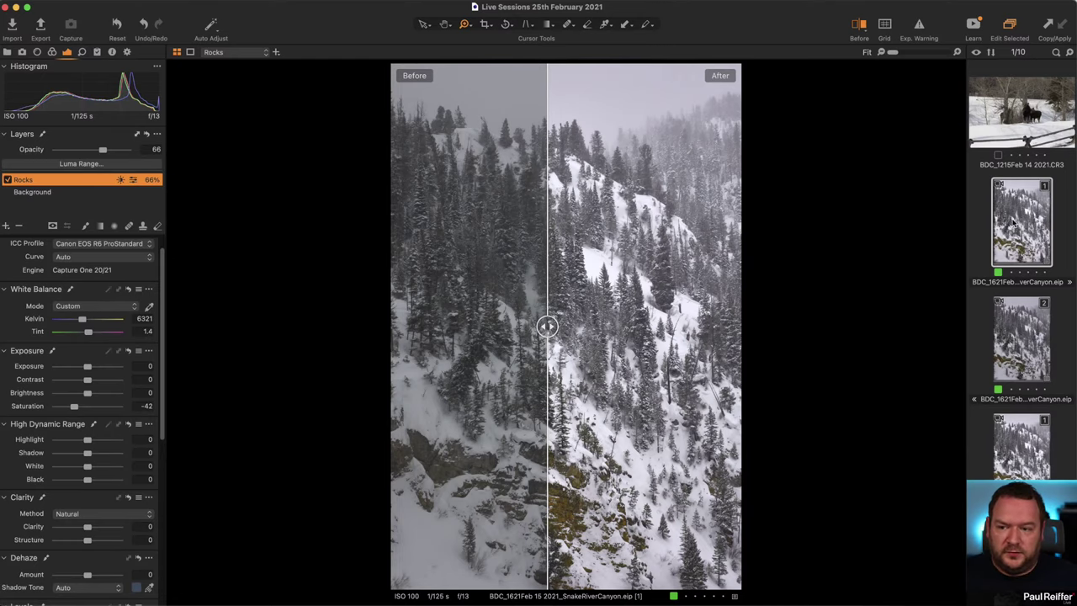
click(1024, 354)
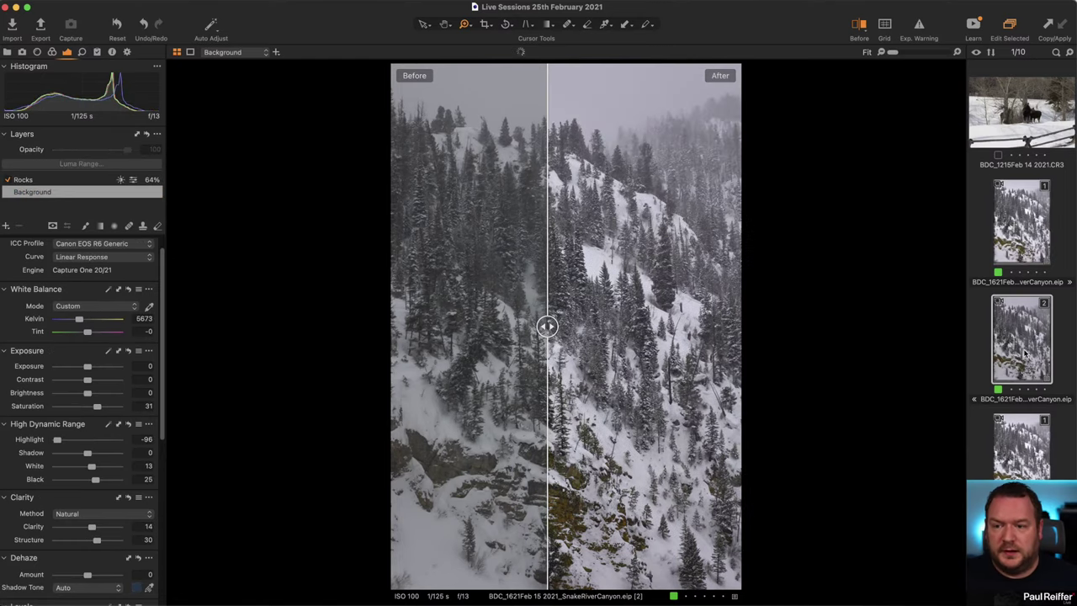
click(1030, 219)
click(1027, 307)
click(1021, 225)
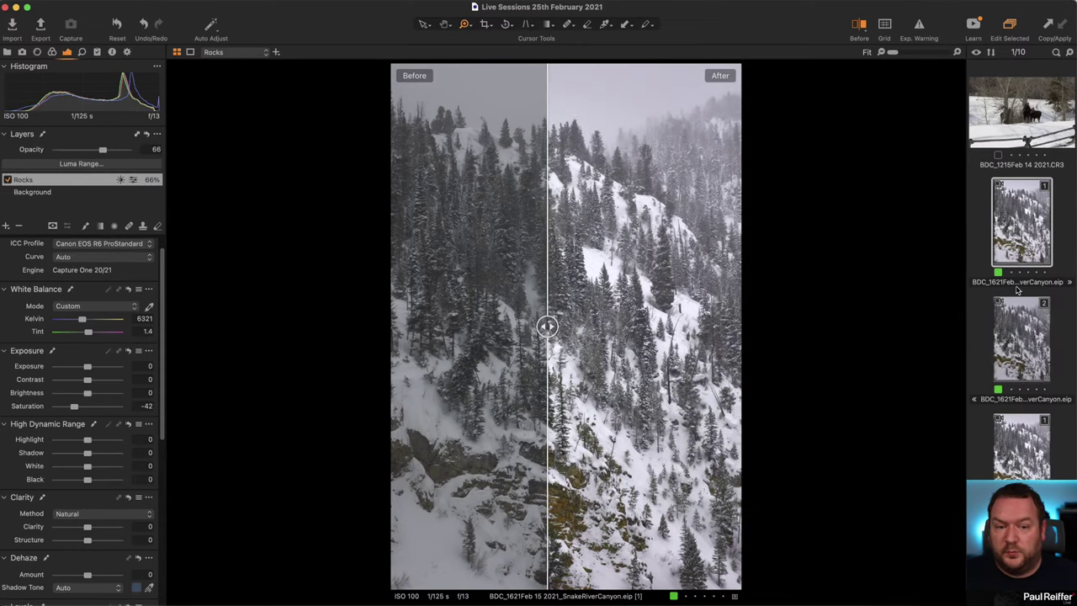
click(1024, 327)
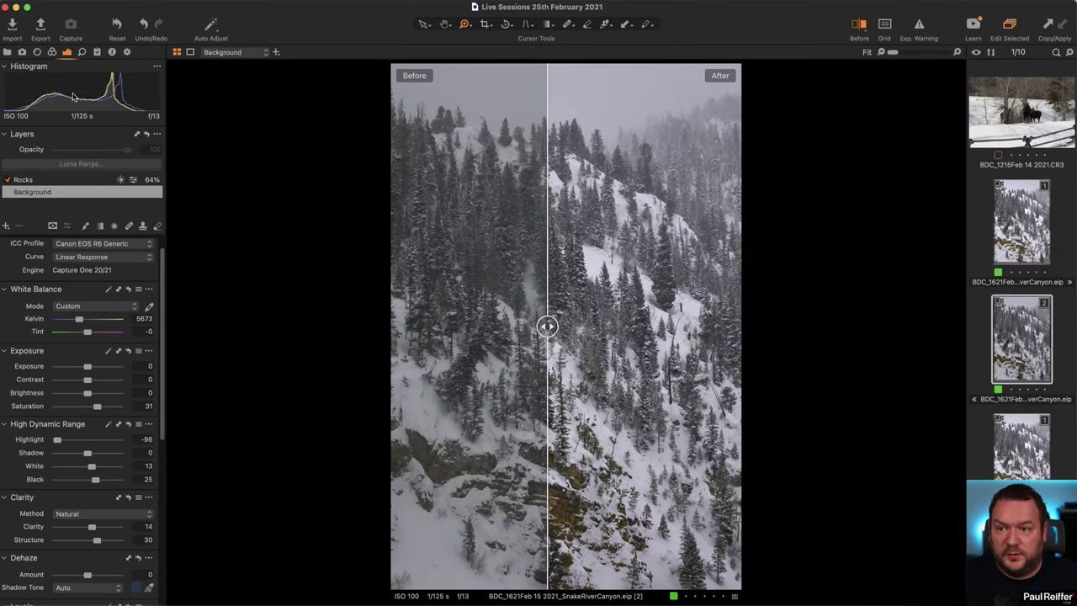
- Compare both variants' lens correction settings, with the Background layer selected
click(37, 52)
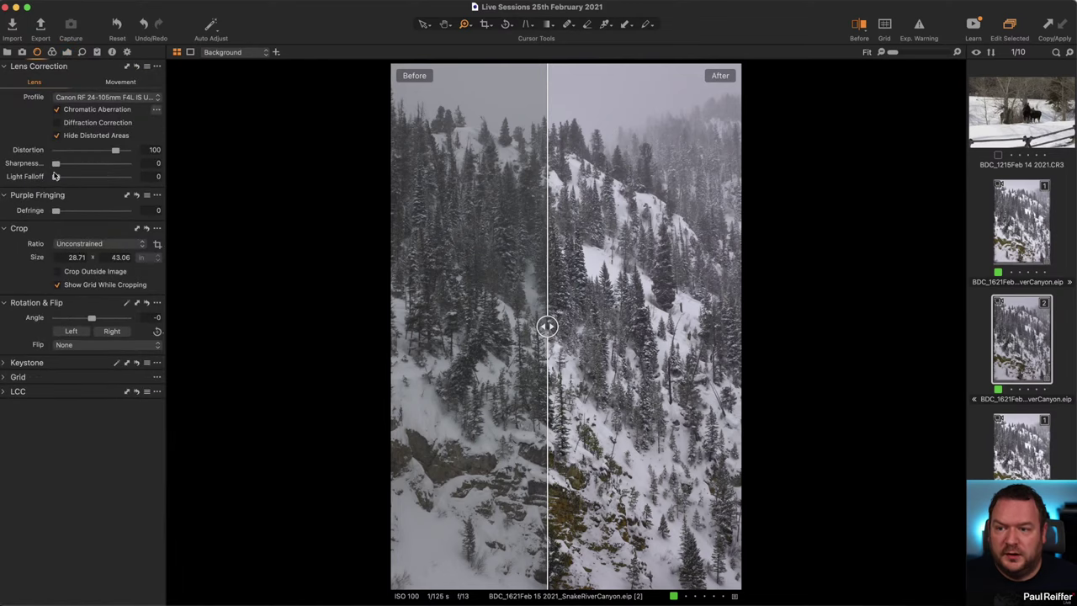
click(1016, 214)
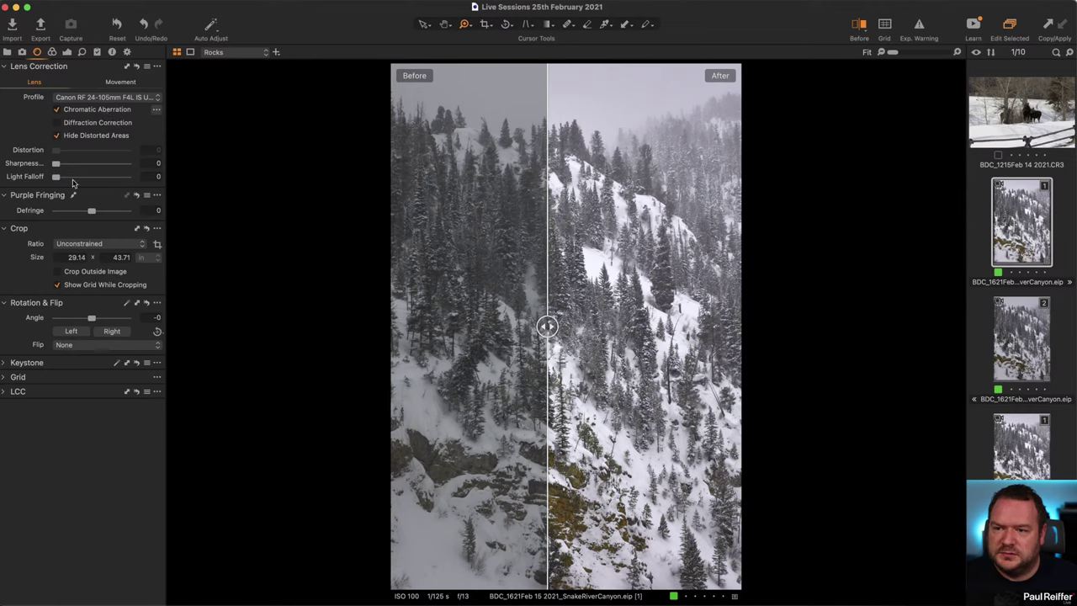
click(66, 51)
click(43, 192)
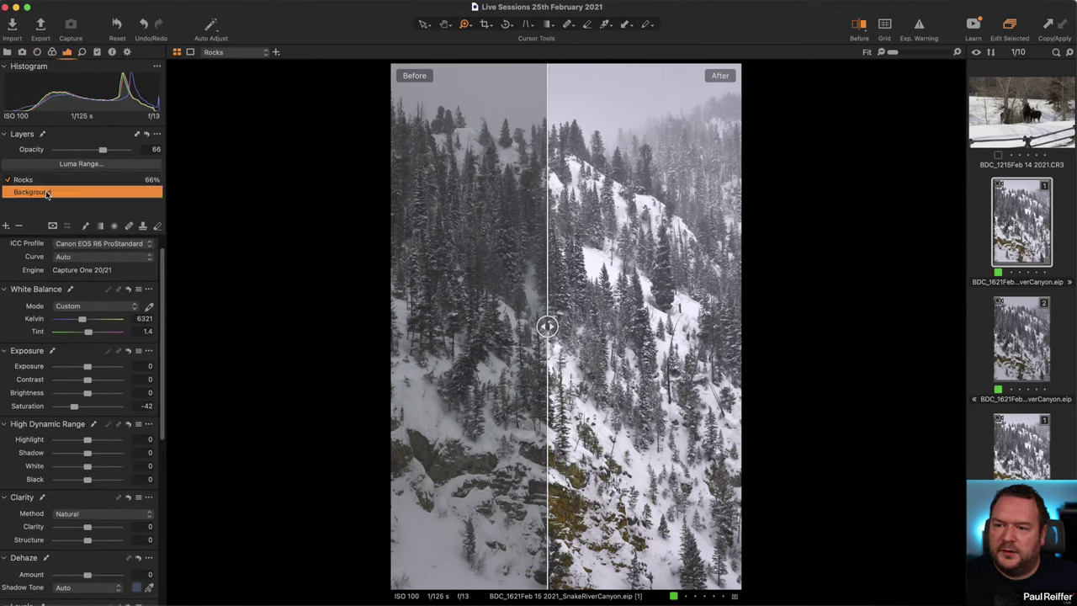
click(38, 52)
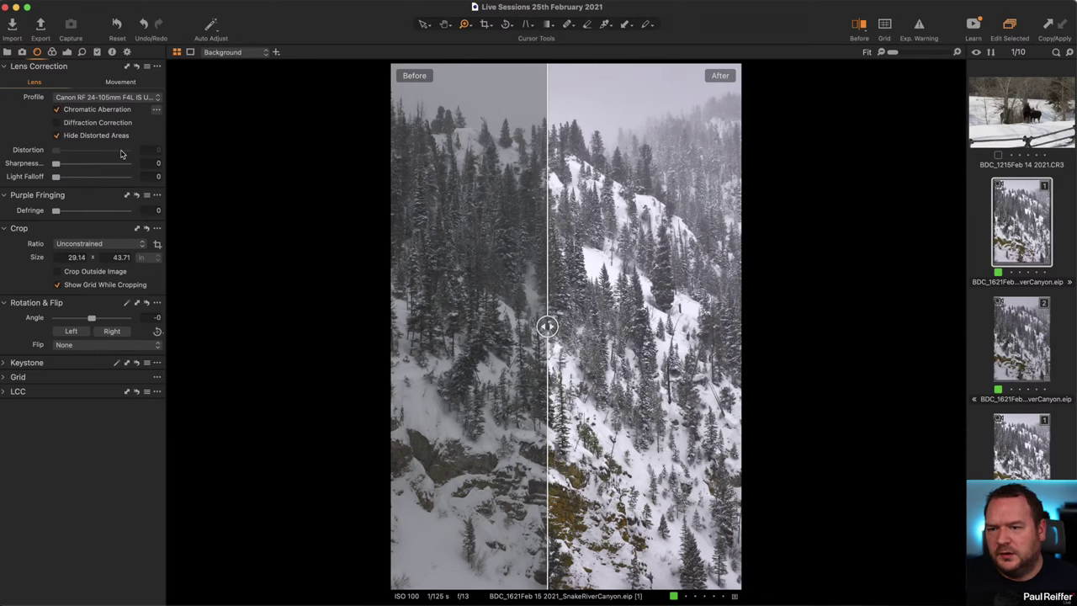
click(1022, 338)
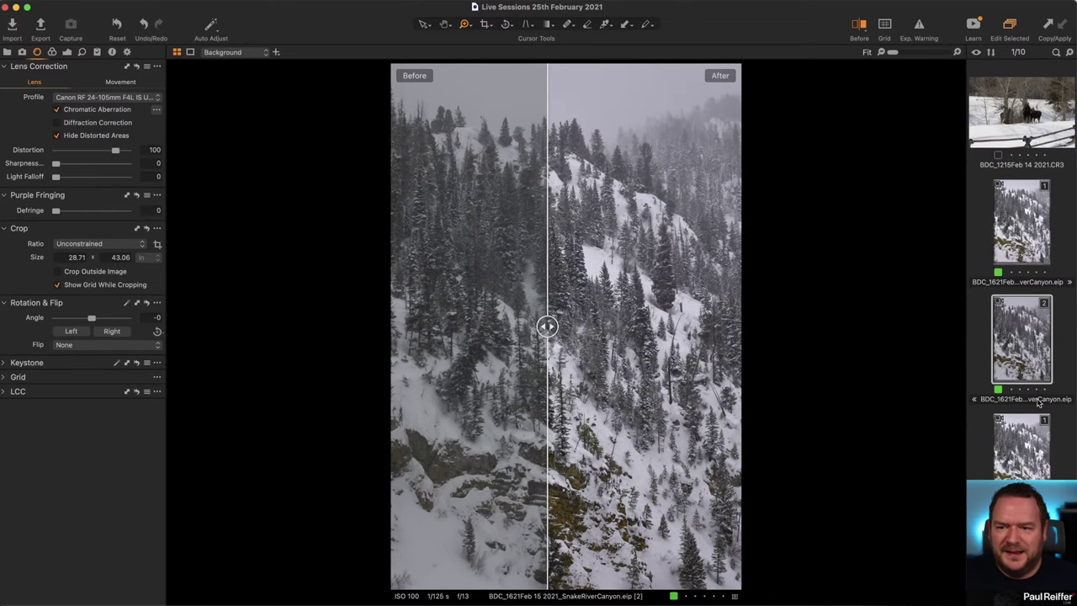
click(1030, 451)
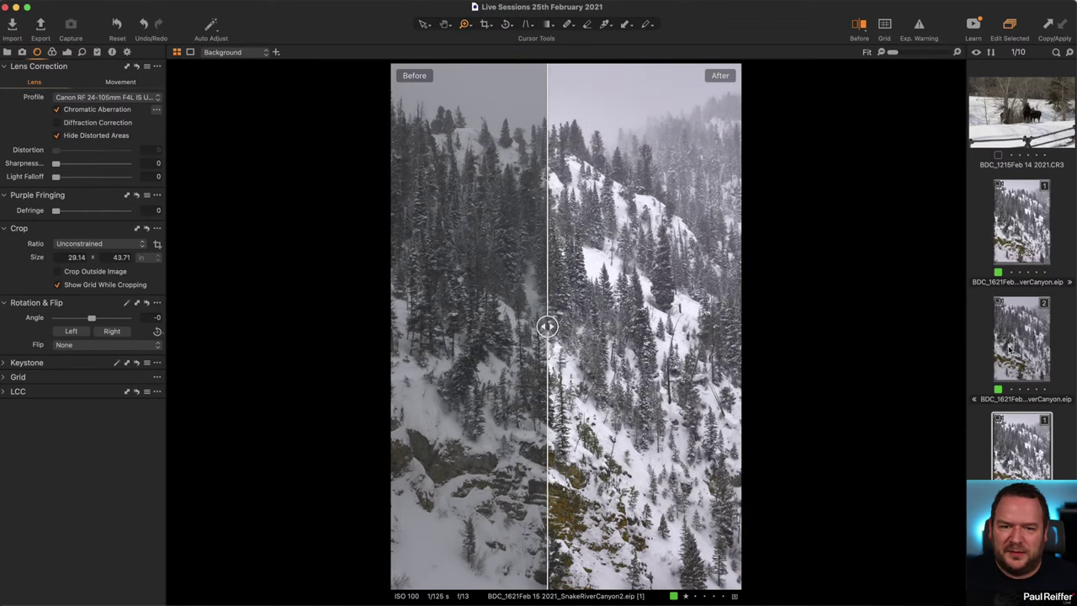
click(1033, 350)
click(1010, 217)
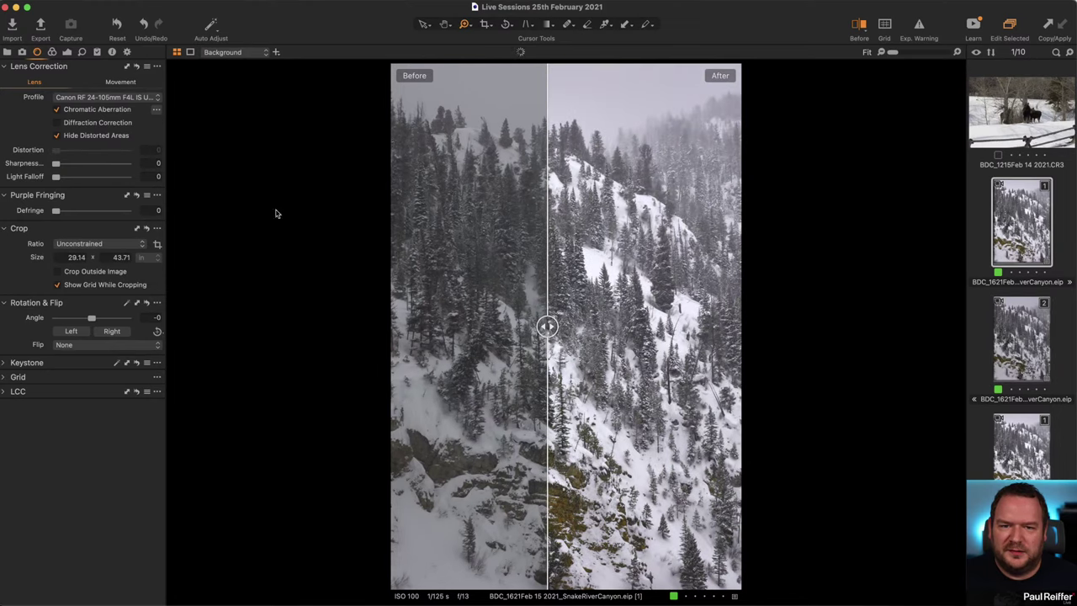
- Move the split further left and reset the second variant's Distortion to 0
drag(547, 325, 489, 325)
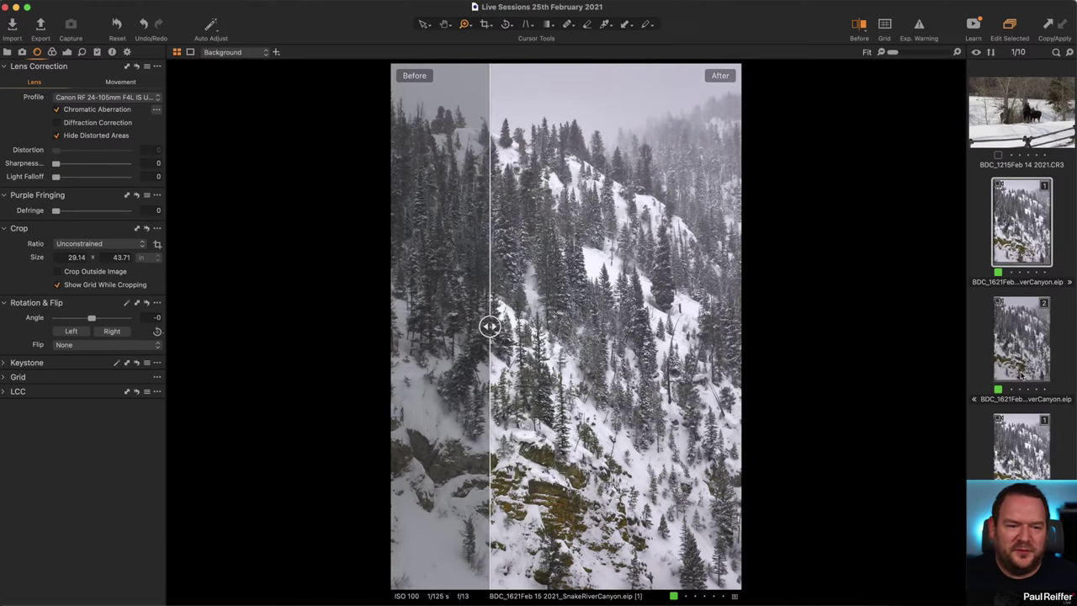
key(Right)
double_click(116, 150)
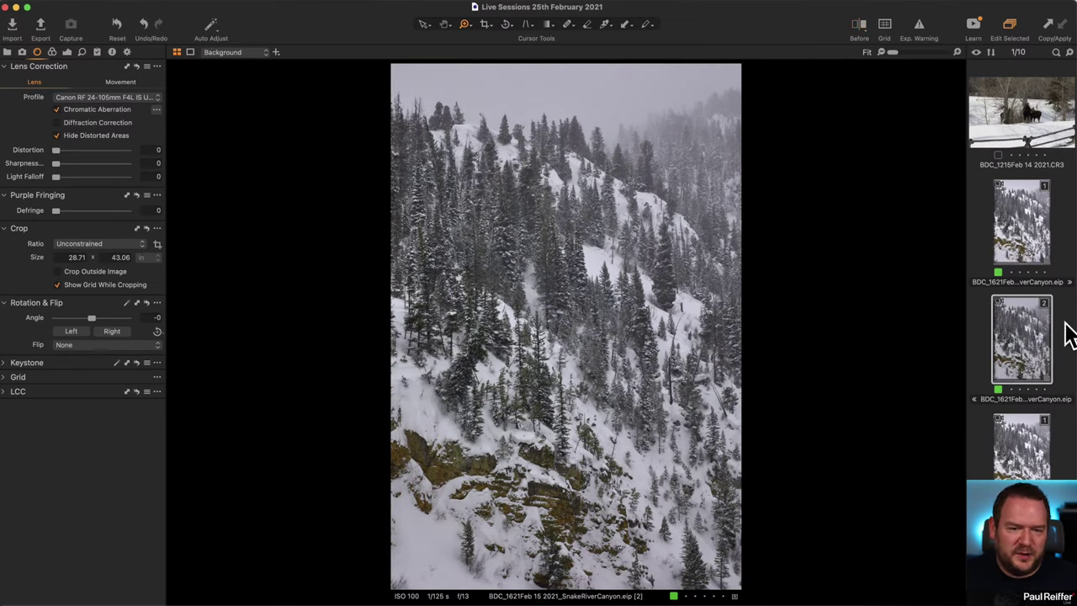
- Show the Color tab's adjustments and settle on the brighter first variant after comparing both
click(66, 53)
click(1016, 228)
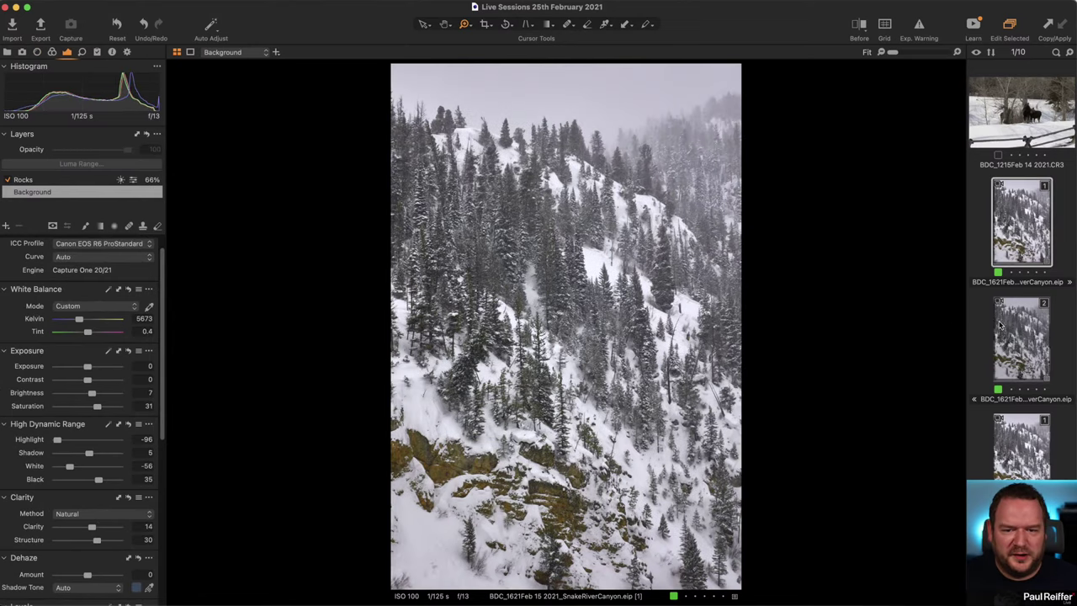
click(1026, 336)
click(1018, 213)
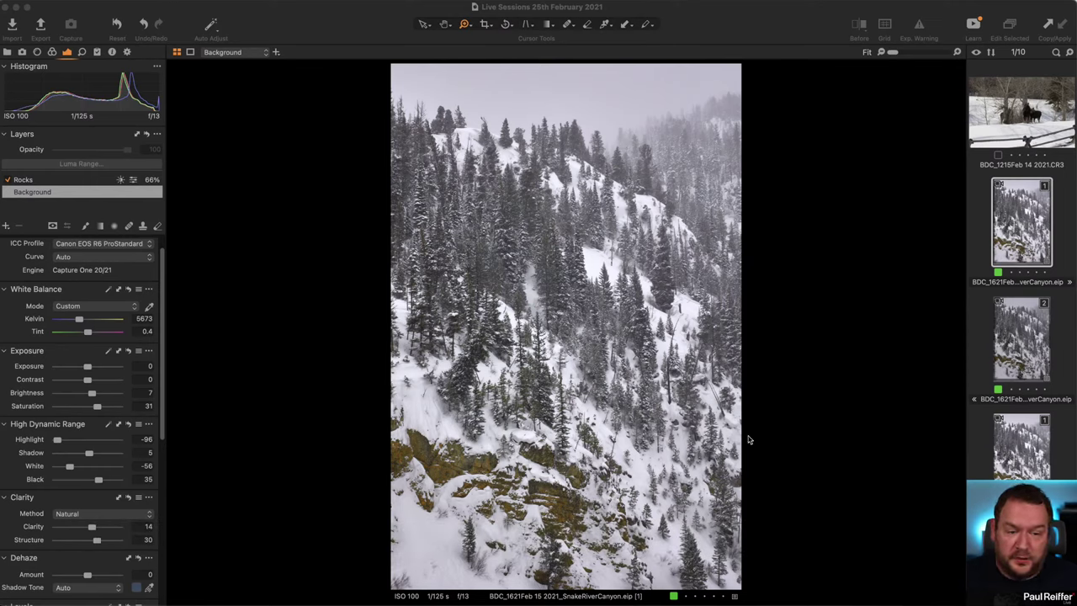
click(562, 330)
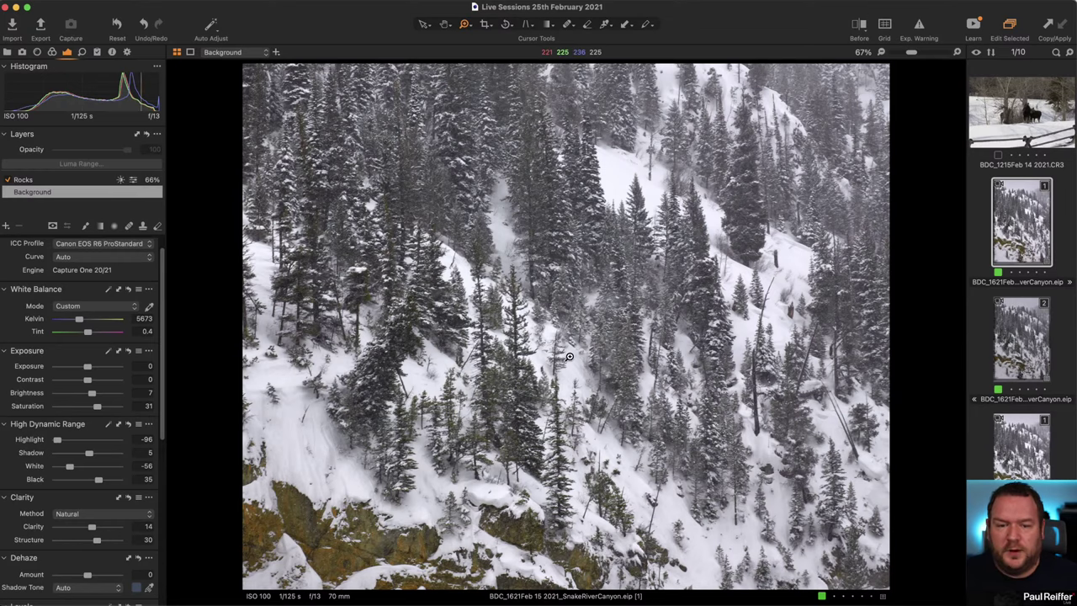
alt+click(557, 299)
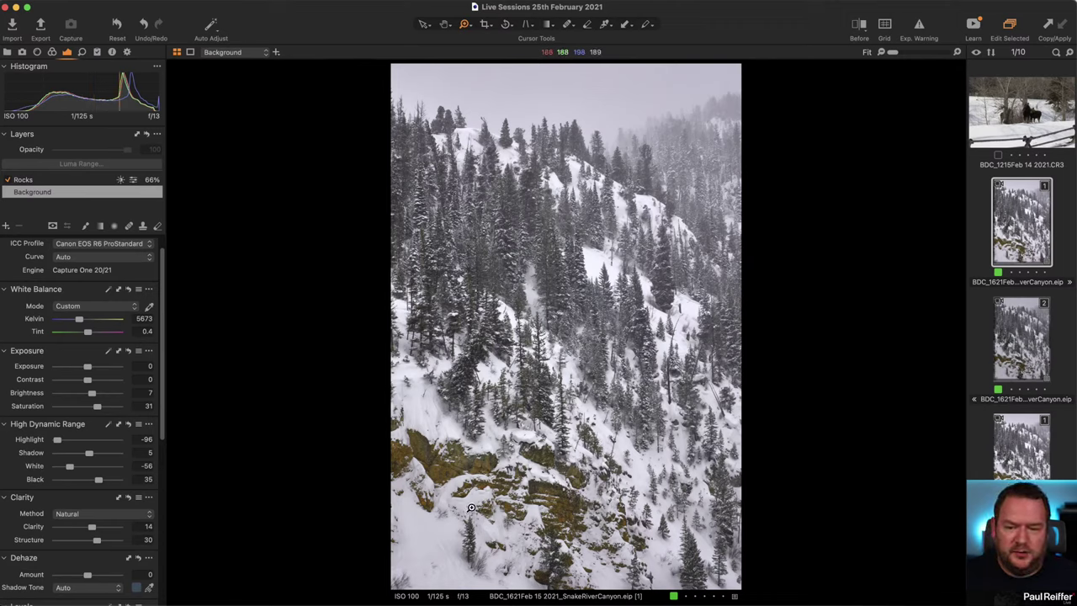
click(1019, 345)
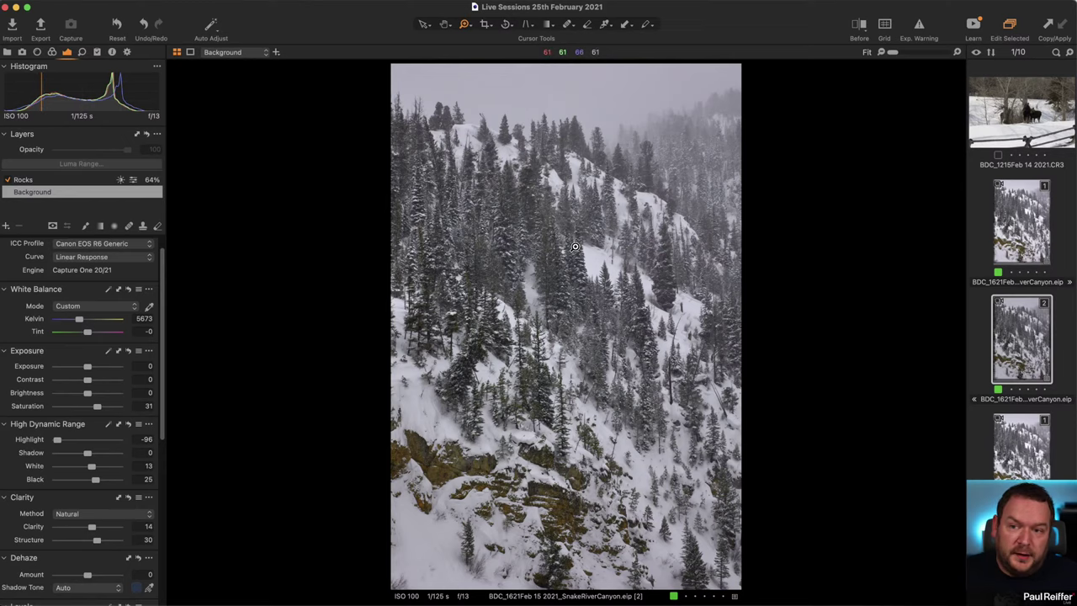
click(1019, 232)
click(1023, 337)
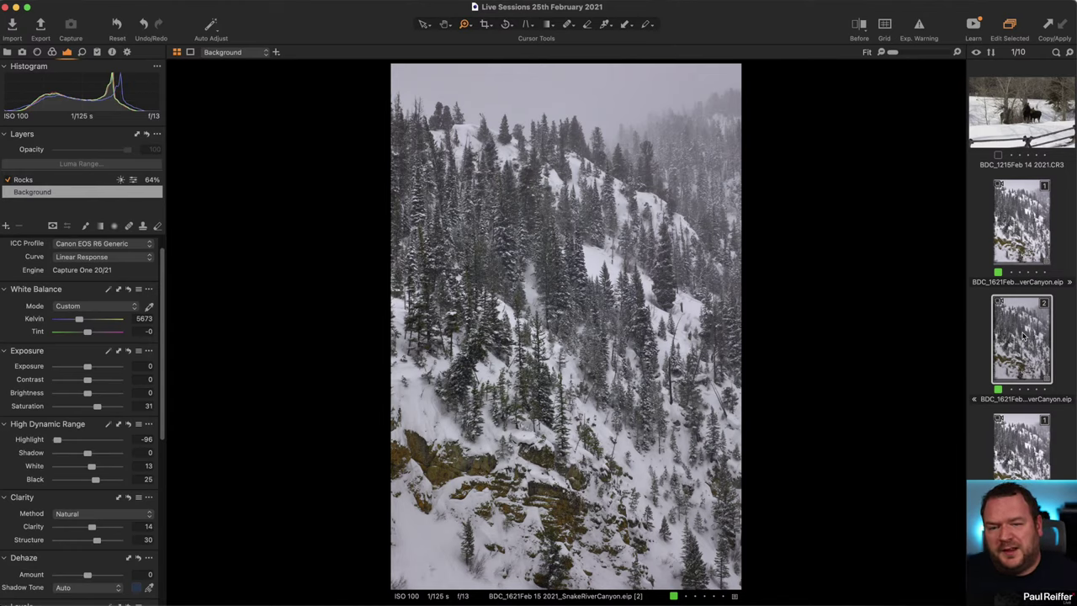
click(1032, 207)
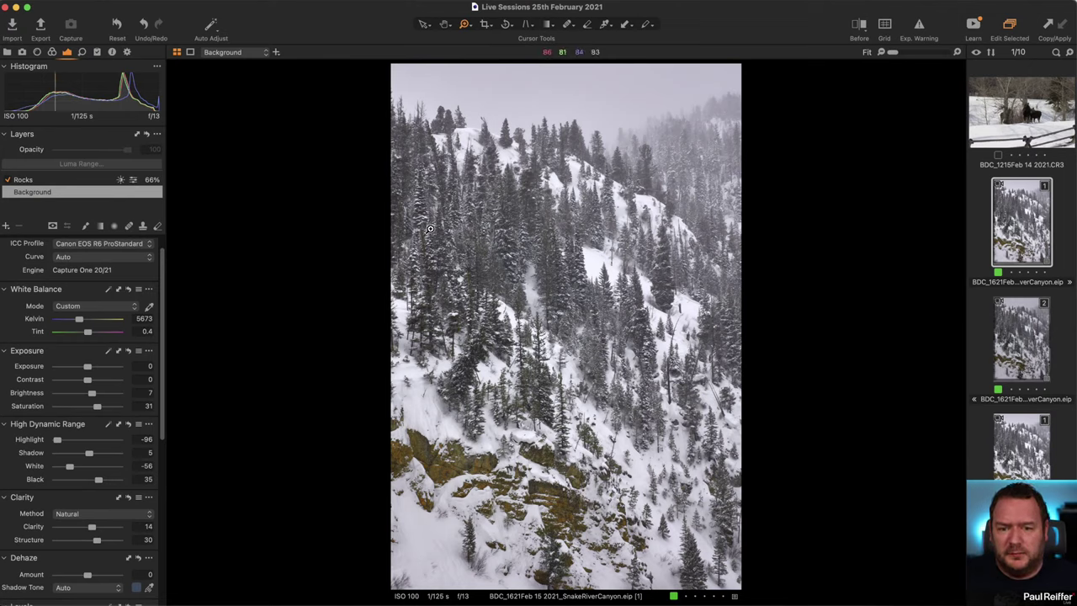
- Create a third canyon variant and tag variant 2 yellow and variant 1 red
right_click(1013, 214)
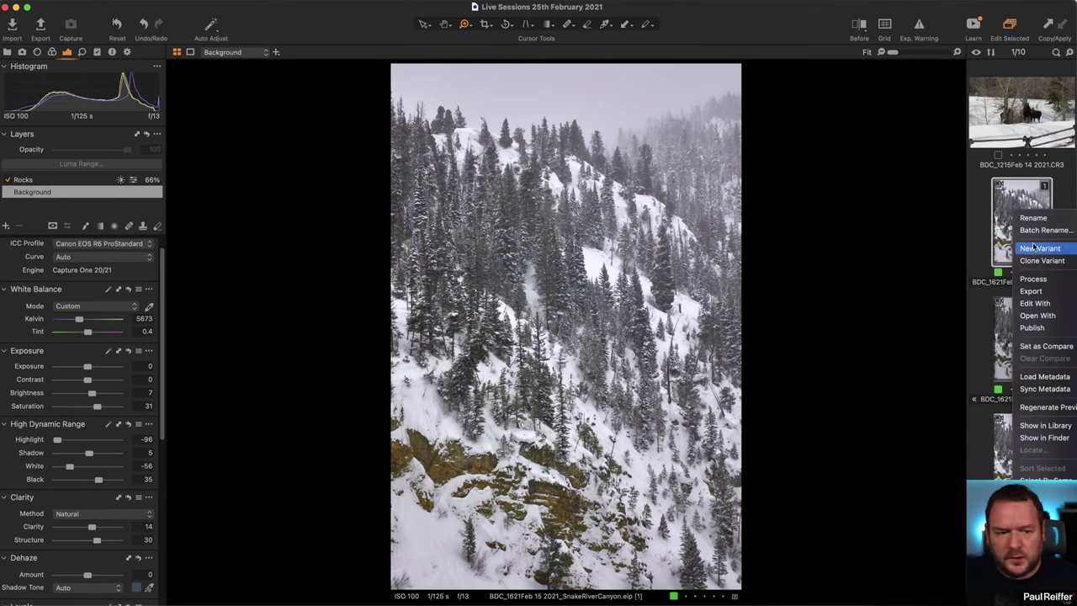
click(1023, 261)
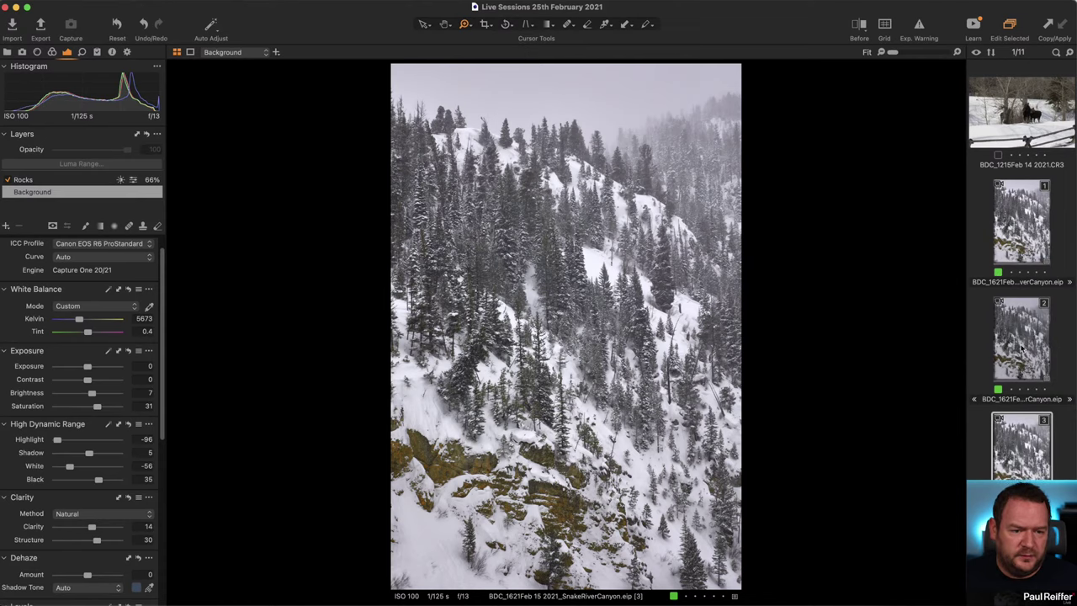
click(1000, 360)
key(asterisk)
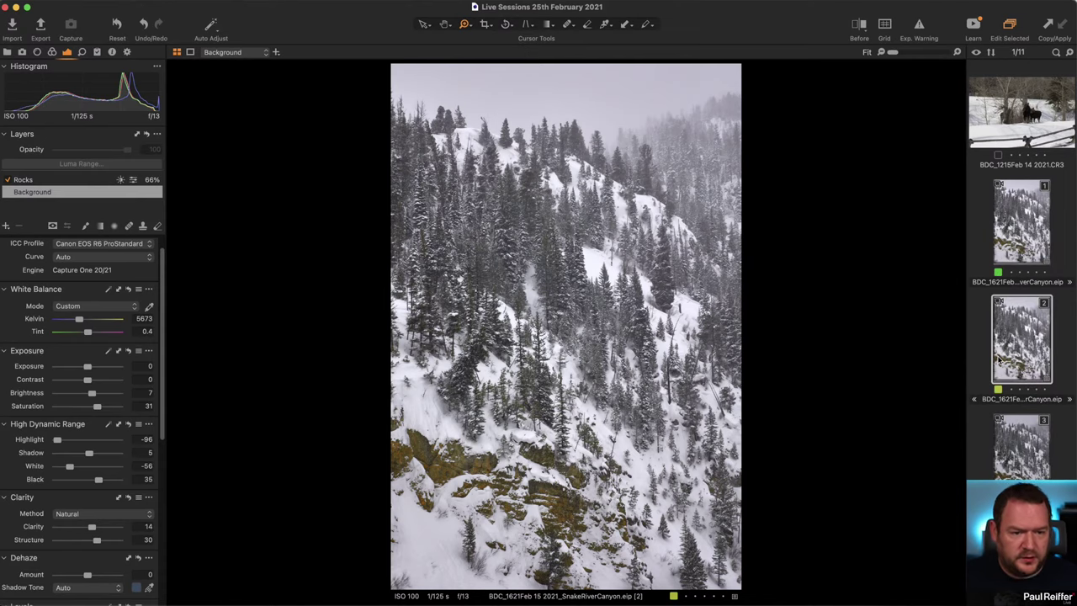
click(1027, 224)
key(minus)
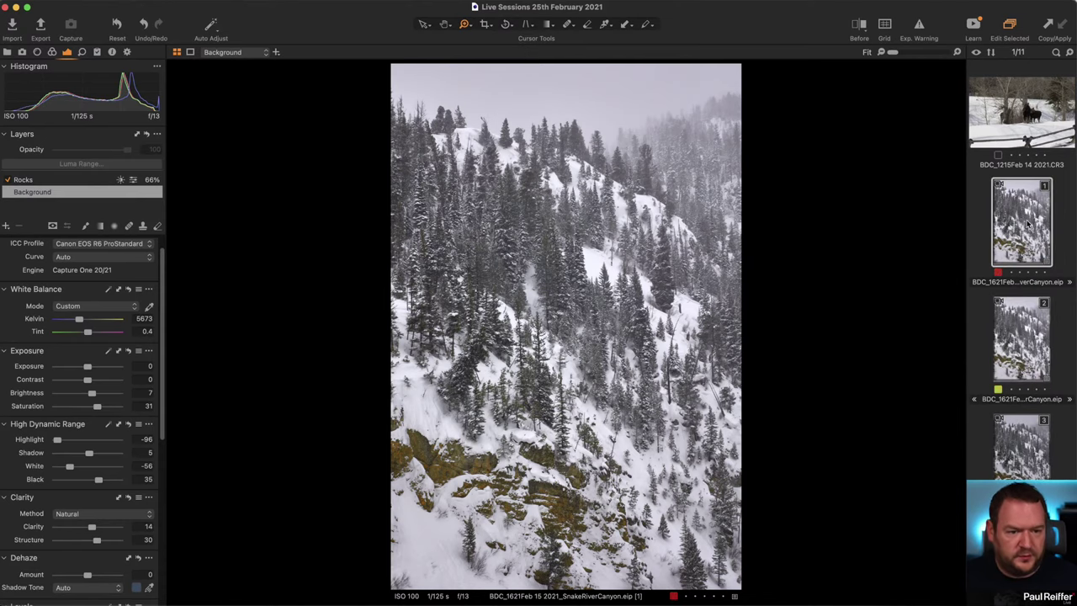
click(1041, 333)
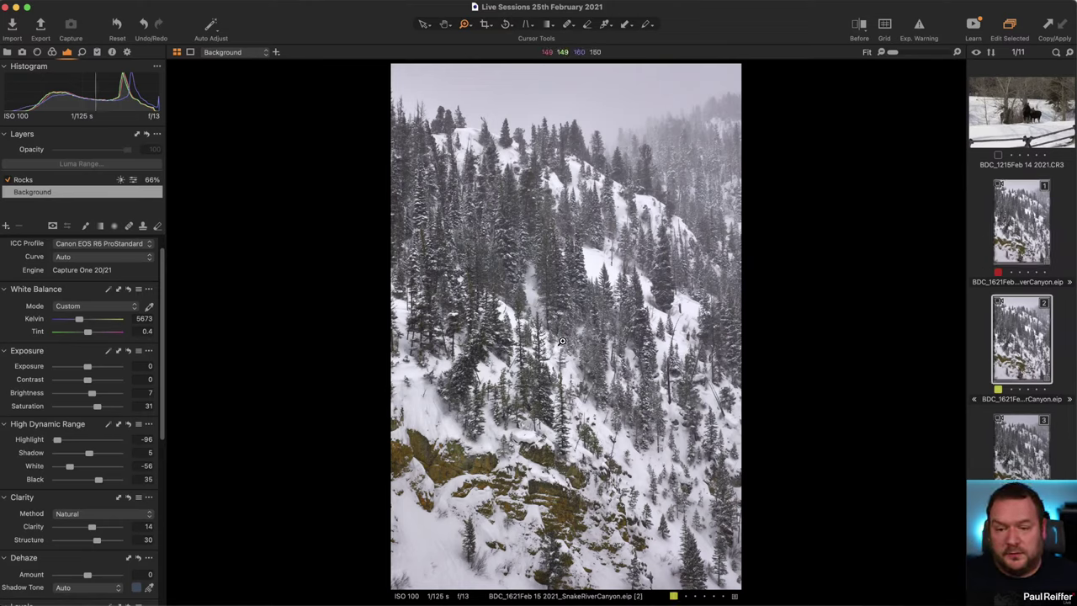
- Inspect variant 2's Rocks layer by toggling it at 100%, then select the Background layer
click(42, 179)
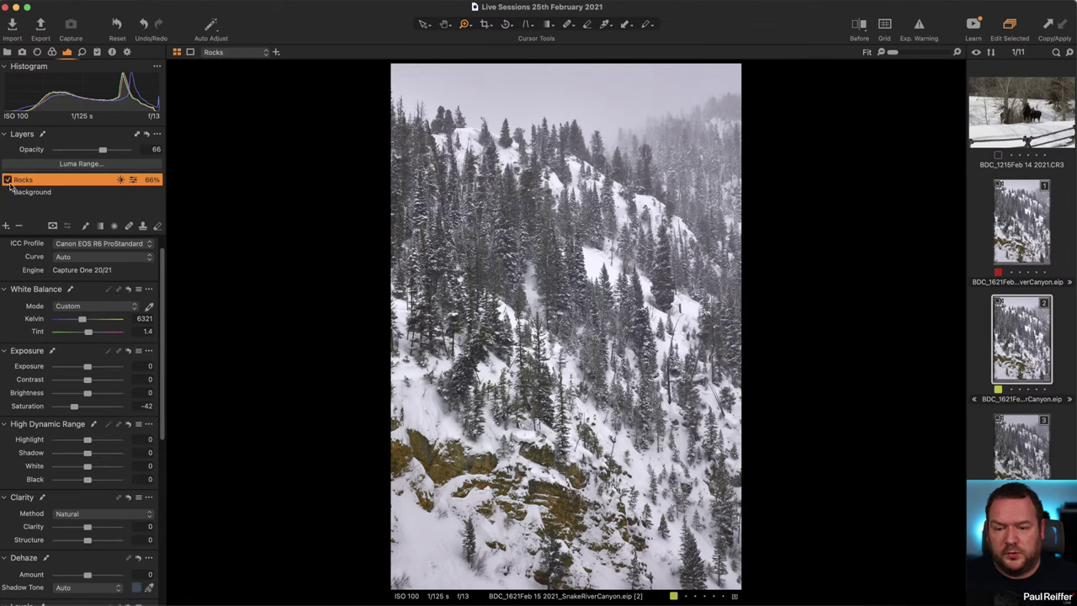
click(503, 479)
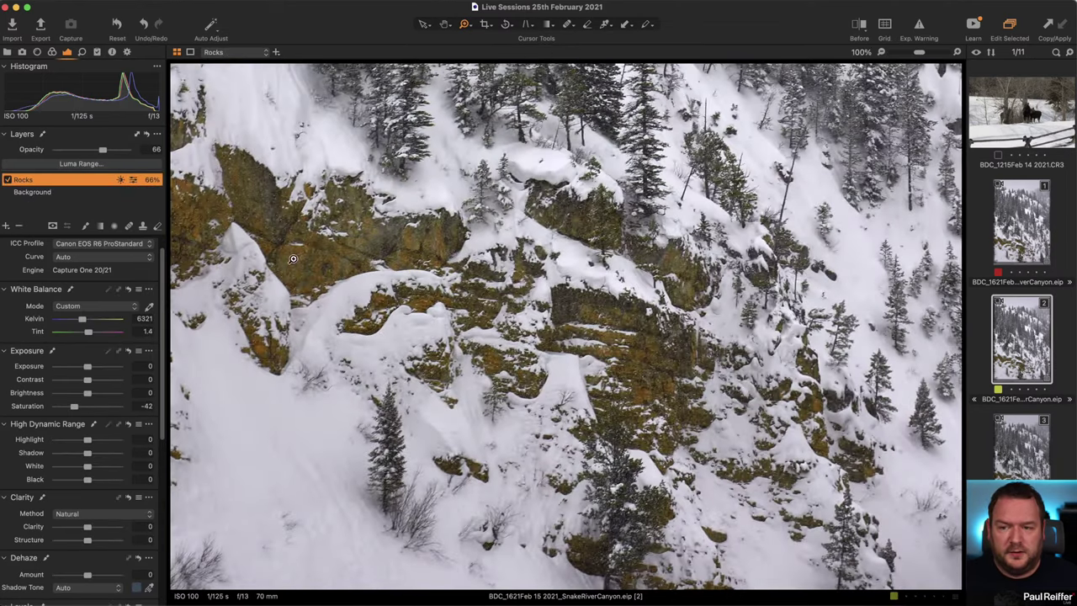
click(7, 180)
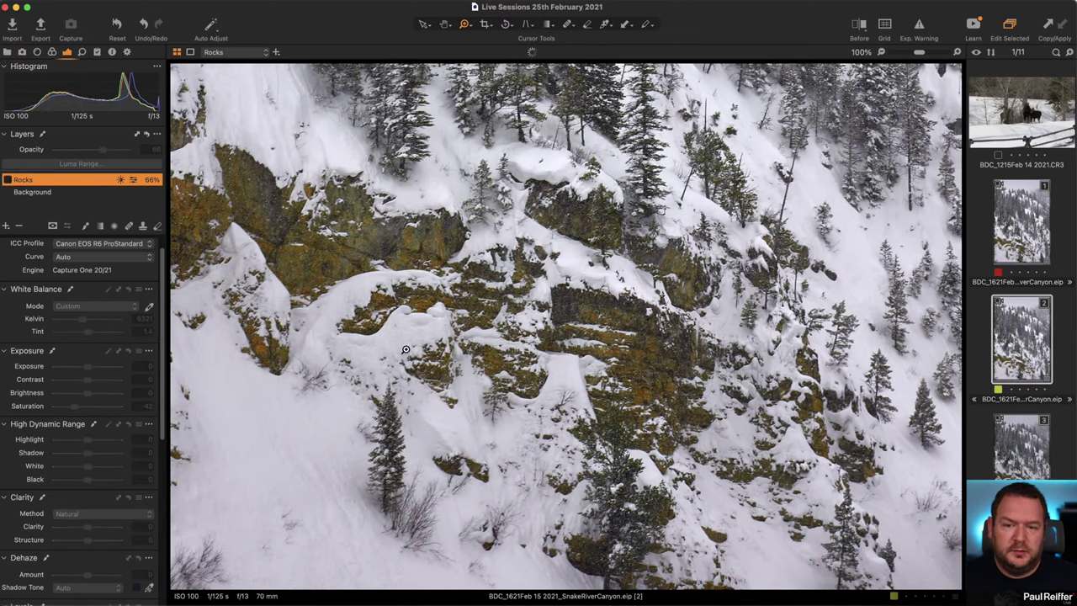
click(8, 180)
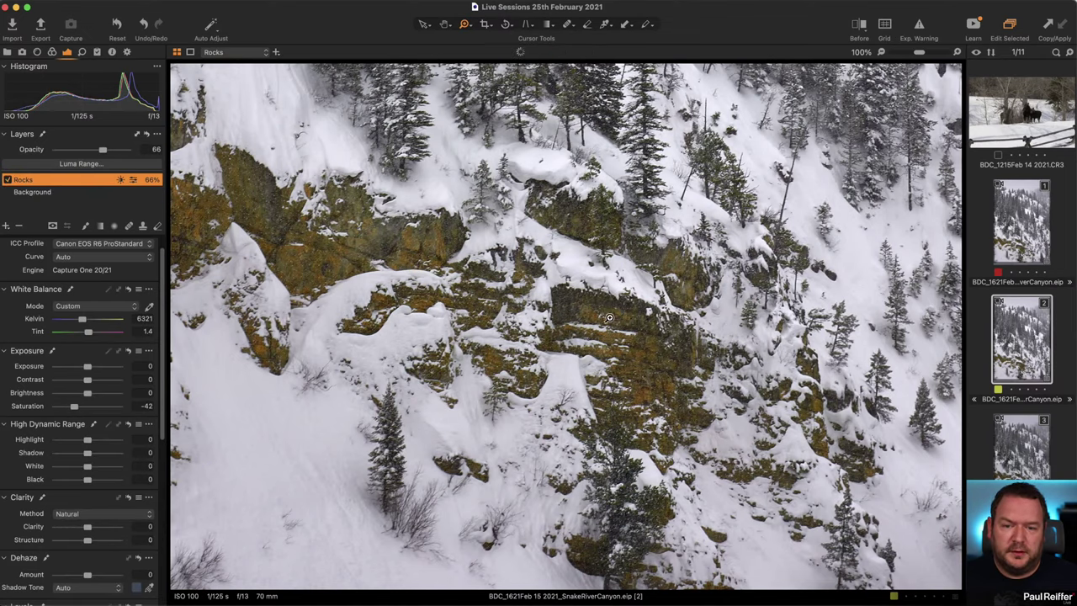
click(32, 193)
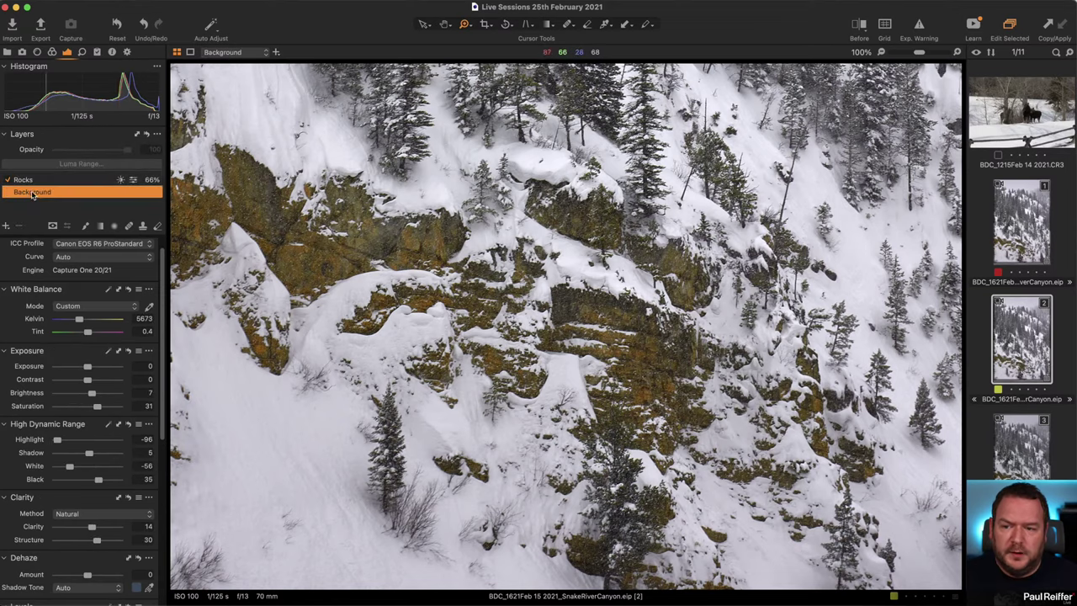
click(439, 393)
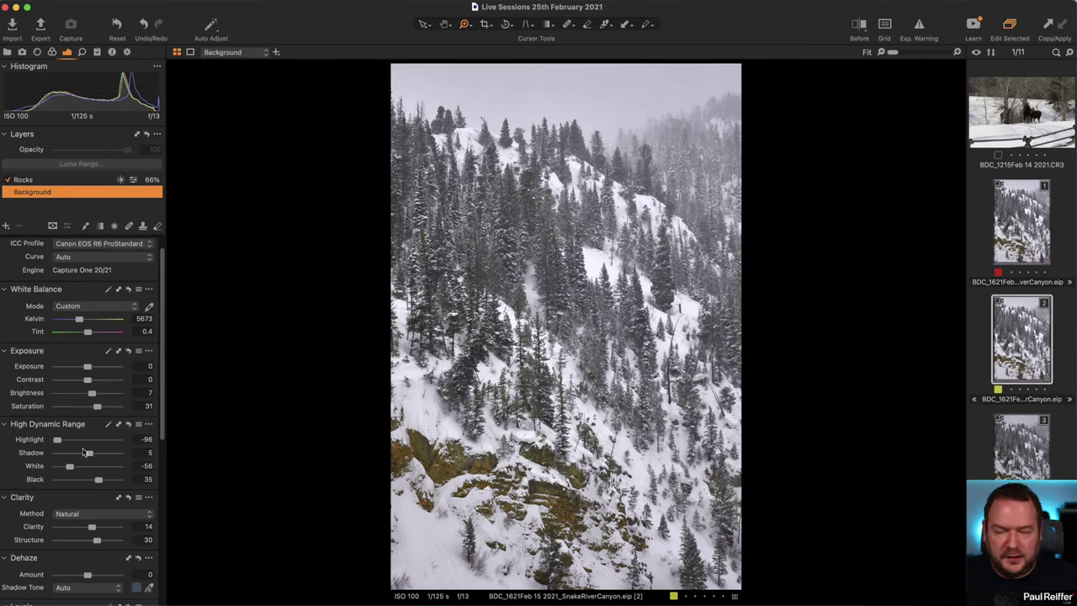
- Temporarily reset the Background's HDR settings twice to compare, restoring them with undo
click(129, 426)
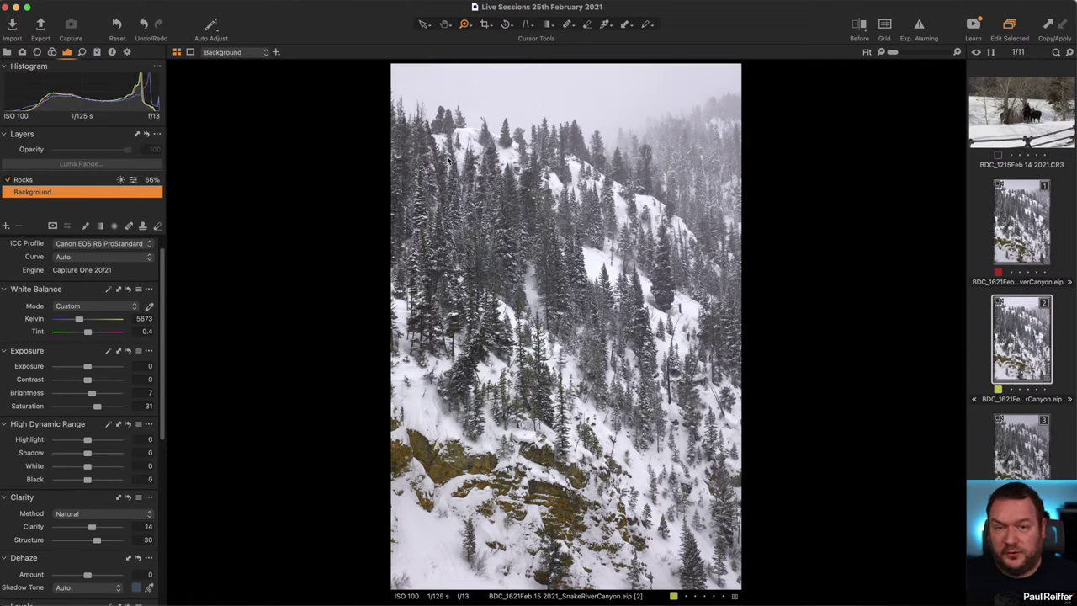
key(super+z)
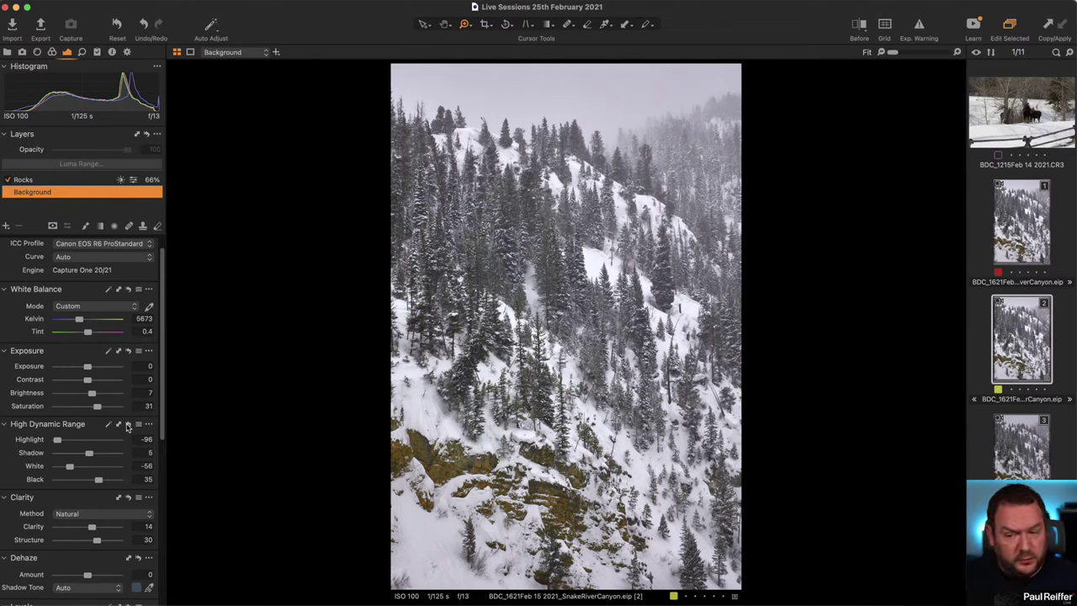
click(128, 427)
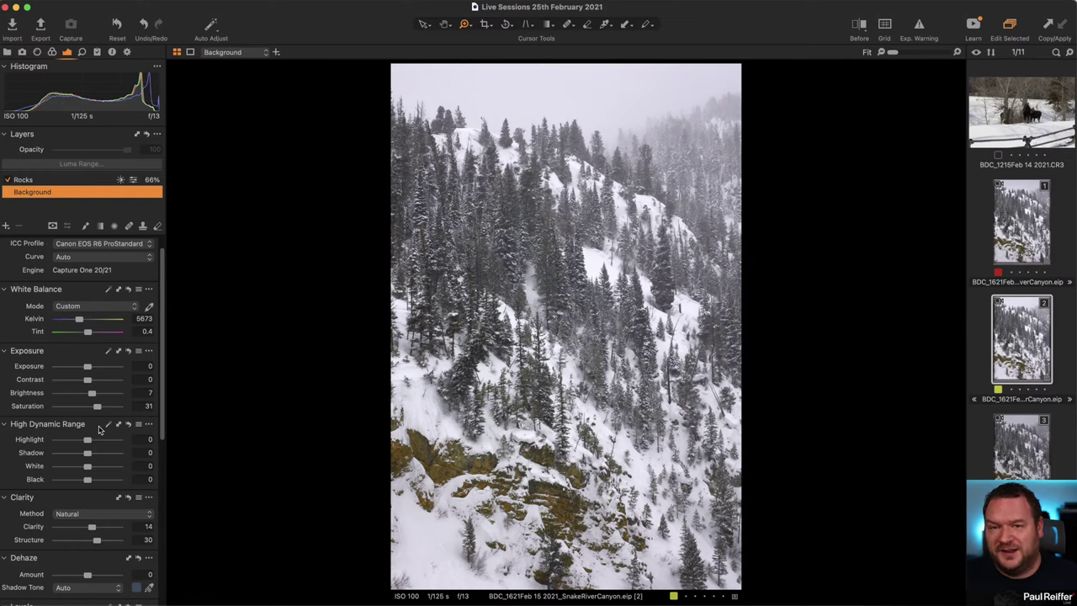
key(super+z)
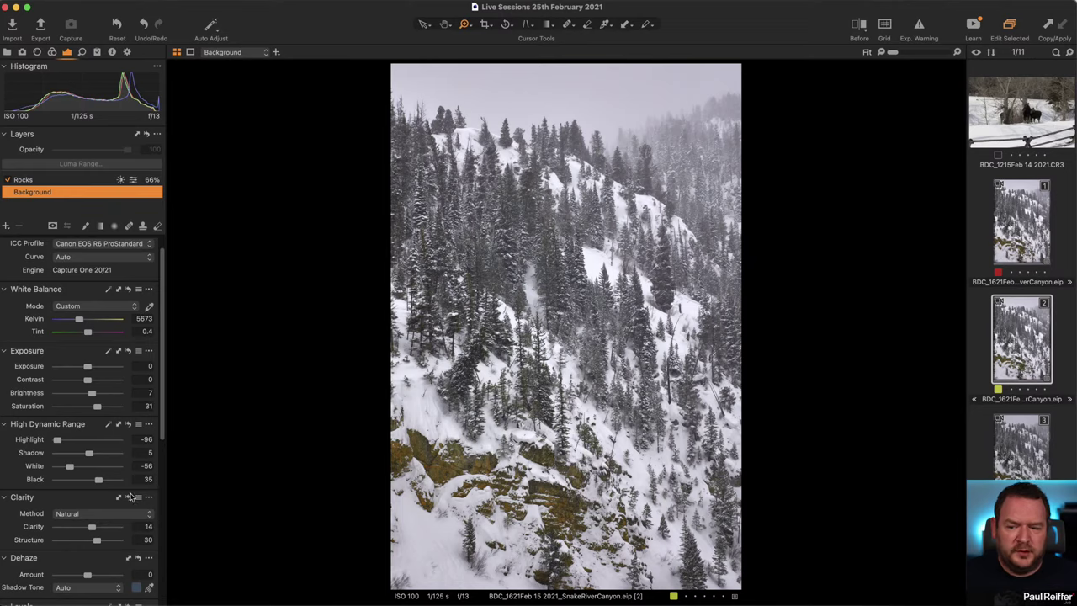
- Compare Clarity and Structure at zero on the forest, then add an empty adjustment layer
click(128, 499)
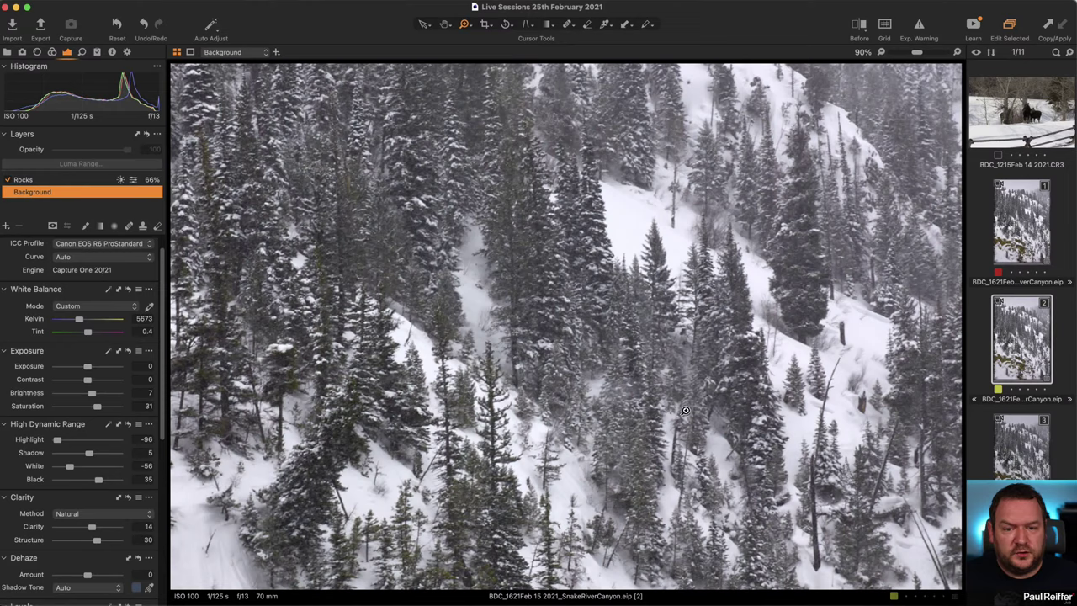
click(692, 412)
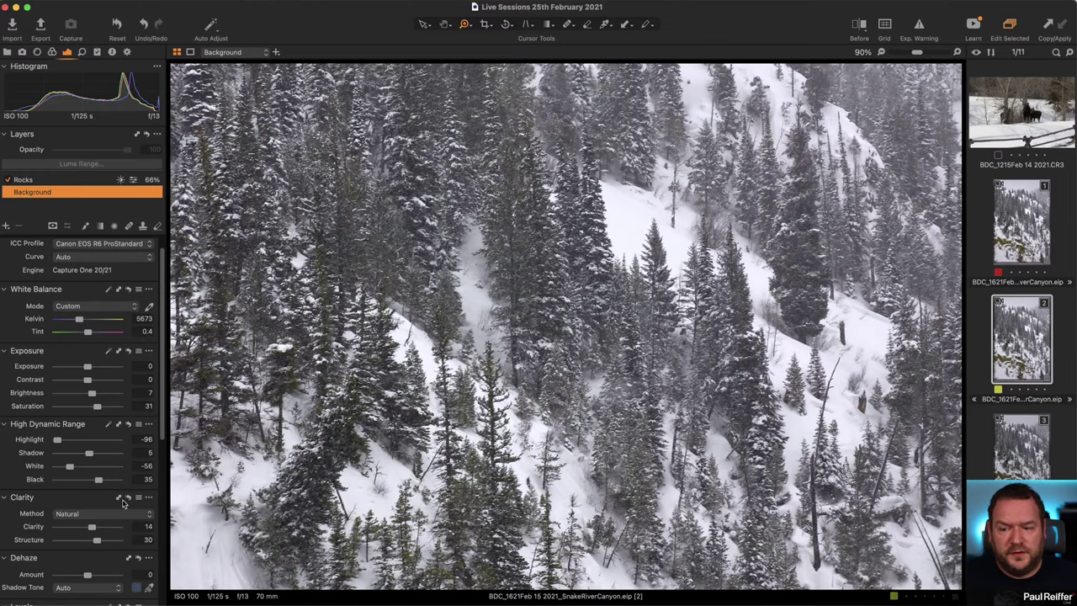
click(132, 498)
alt+click(489, 432)
alt+click(489, 432)
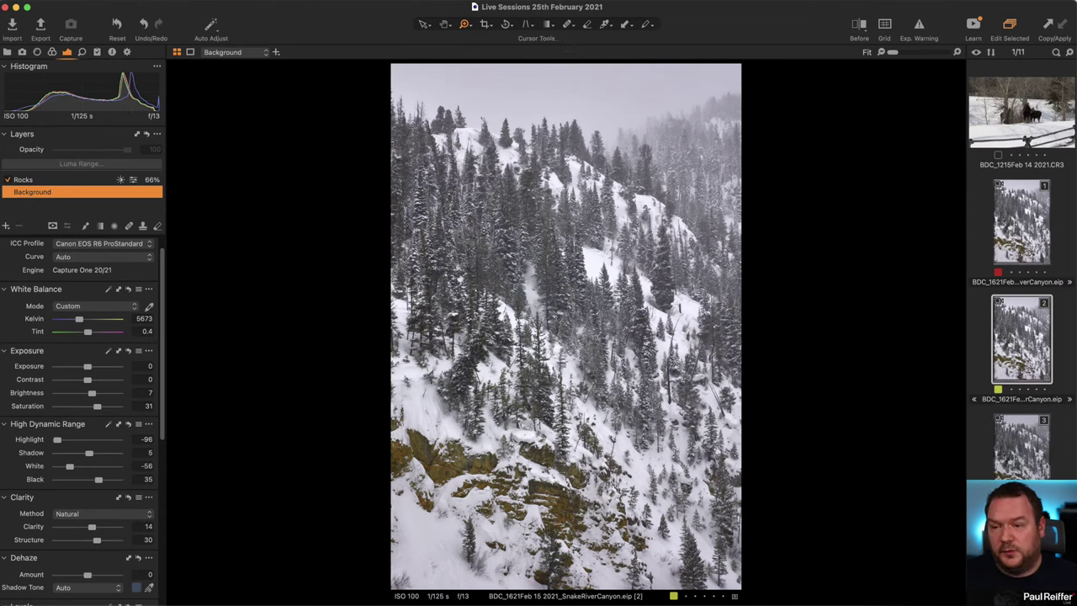
click(6, 225)
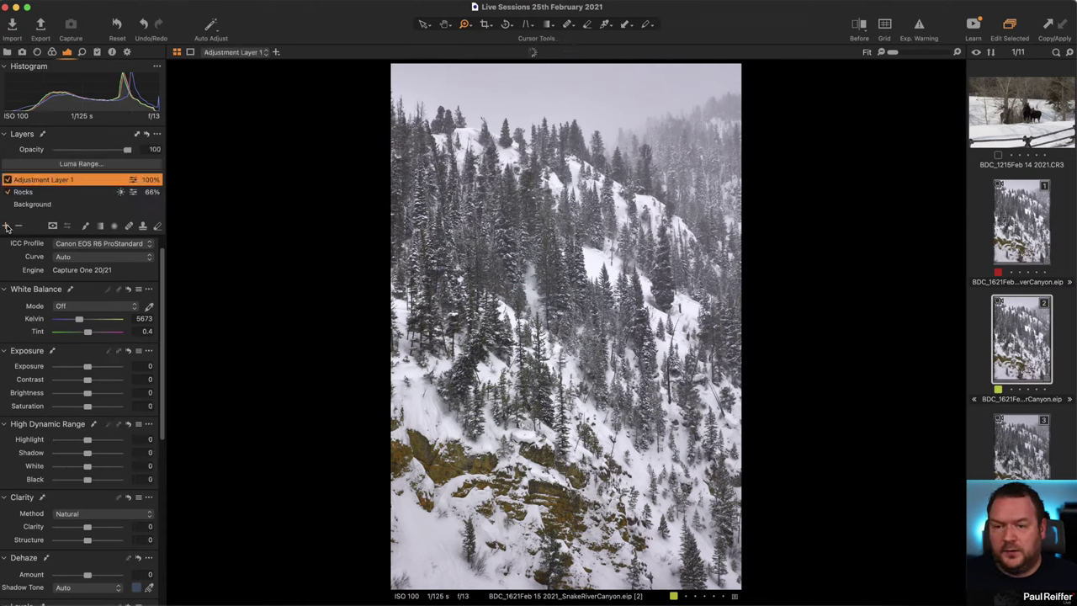
- Rename the new adjustment layer to 'Foreground'
double_click(42, 179)
text(Foreground)
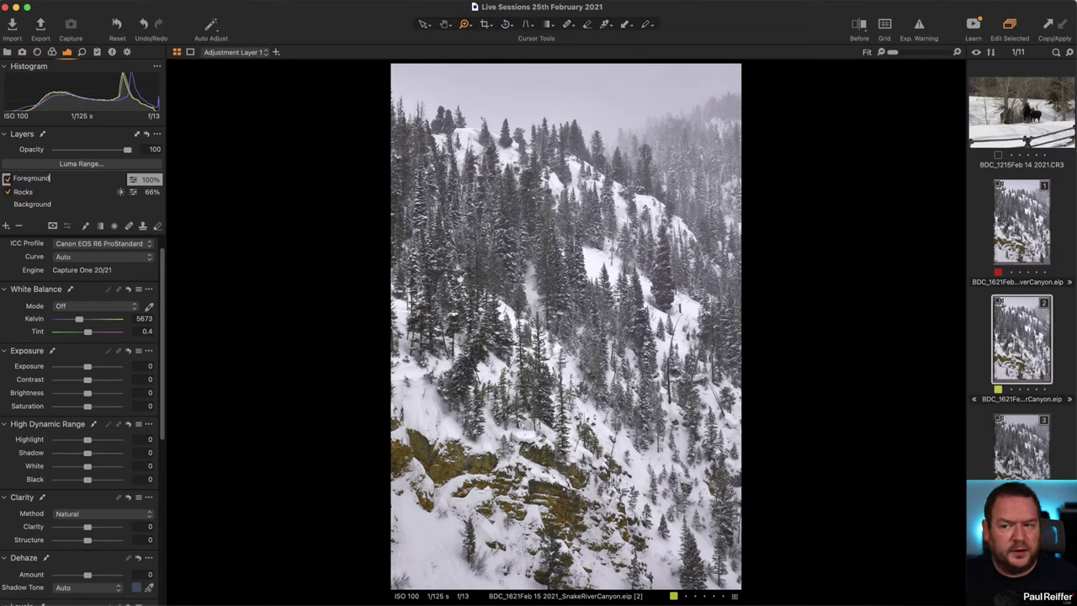
key(Return)
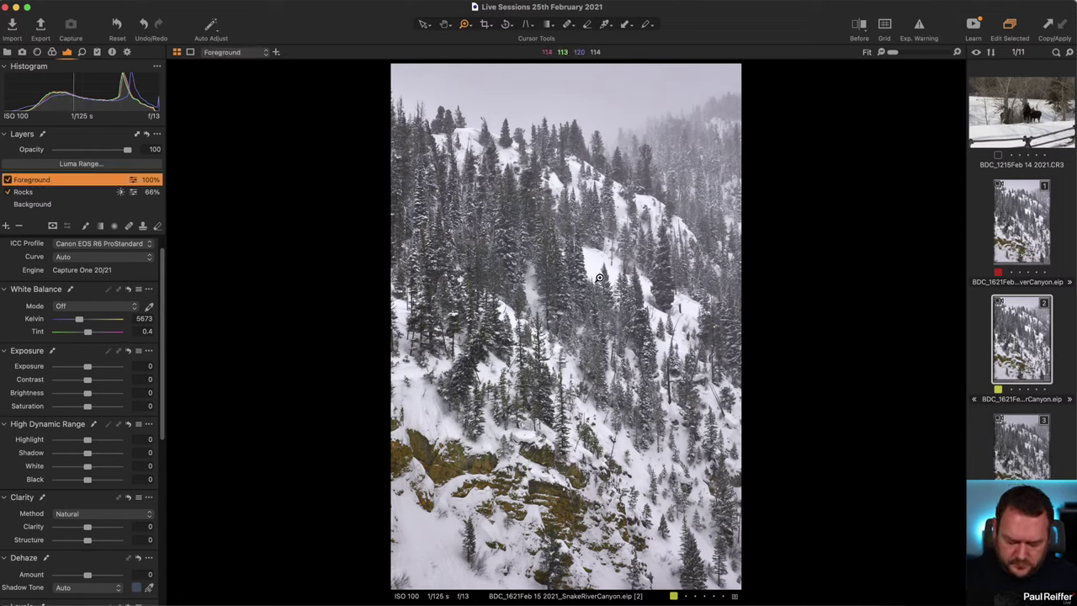
- Draw a linear gradient mask over the lower slope, shifting it down with a wider transition
click(102, 226)
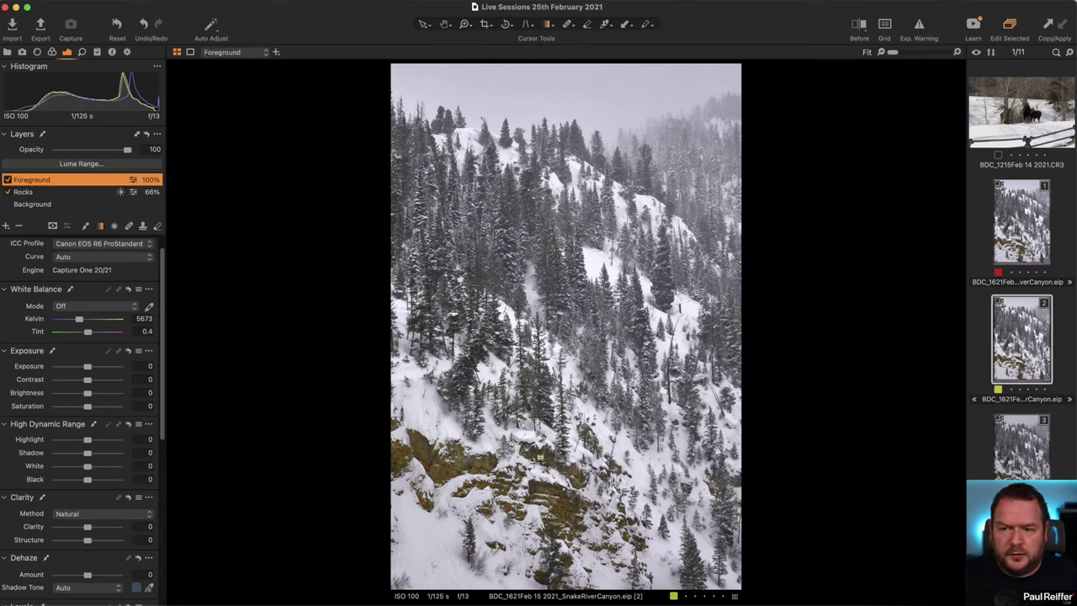
drag(543, 469, 565, 369)
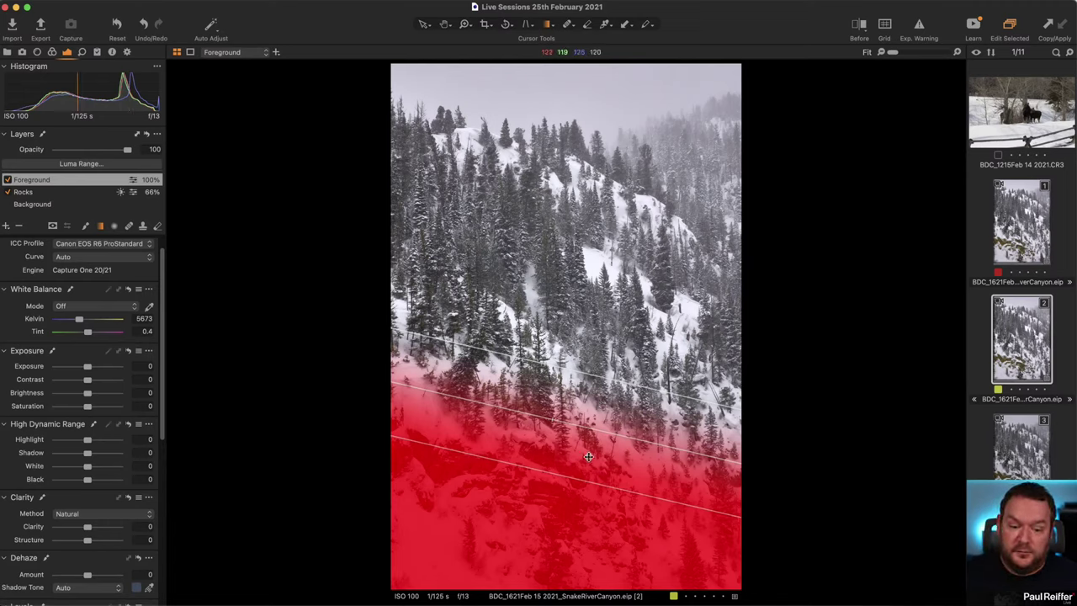
drag(599, 438, 591, 471)
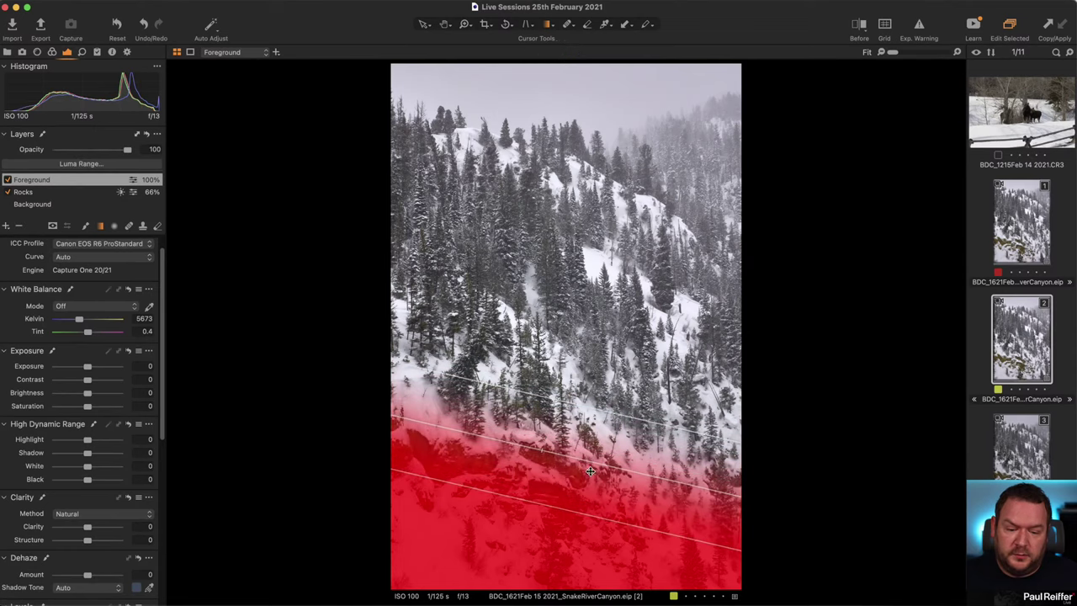
drag(553, 501, 544, 548)
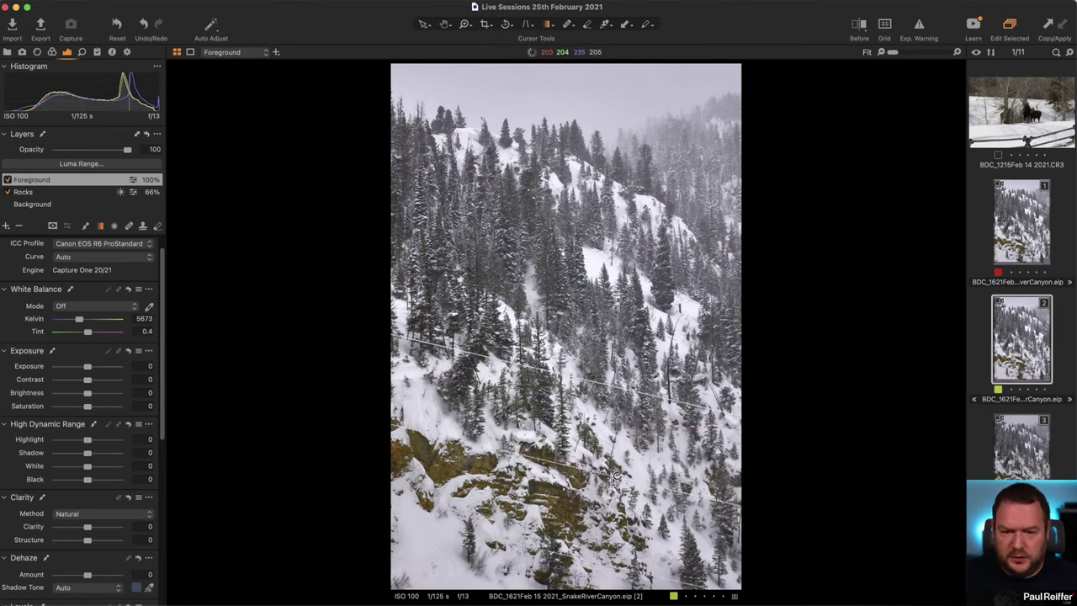
- Give Foreground a manual Dehaze shadow tone, Dehaze -43 and Exposure -0.17, then compare on/off
scroll(93, 437, down, 3)
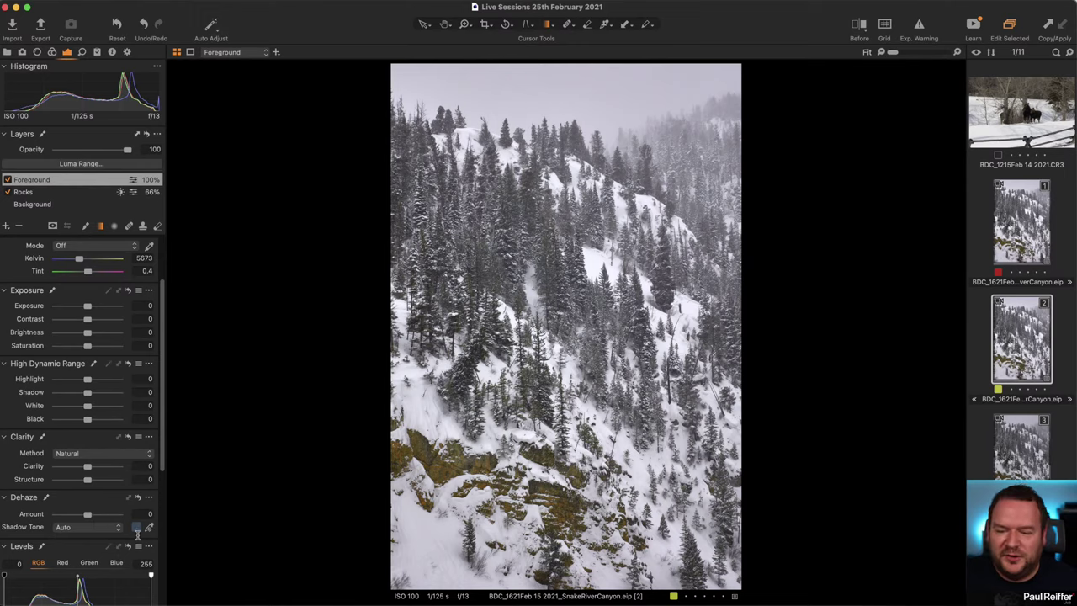
click(148, 528)
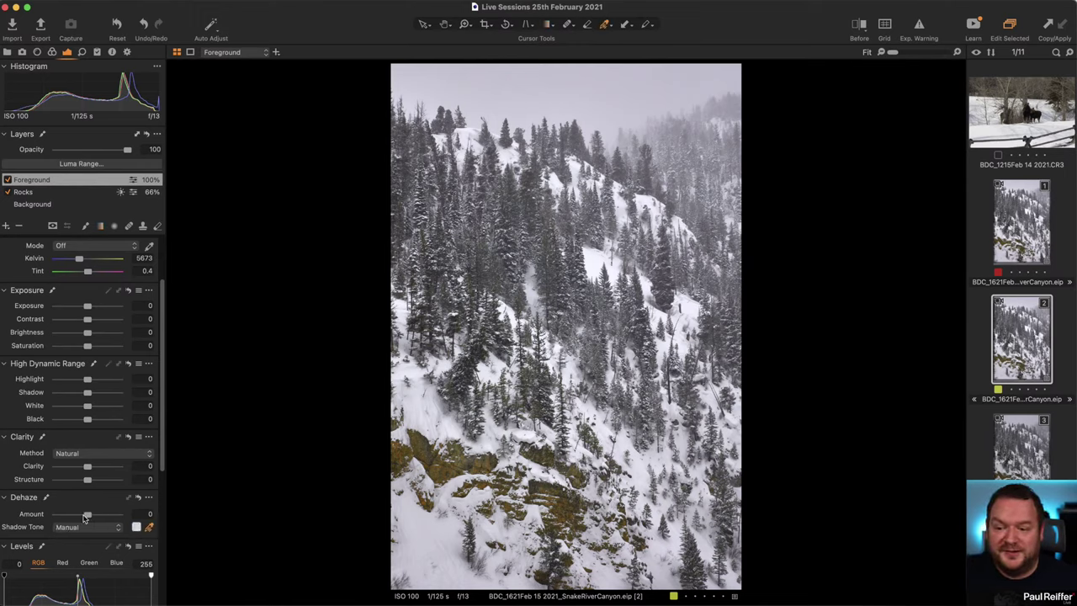
drag(84, 518, 72, 518)
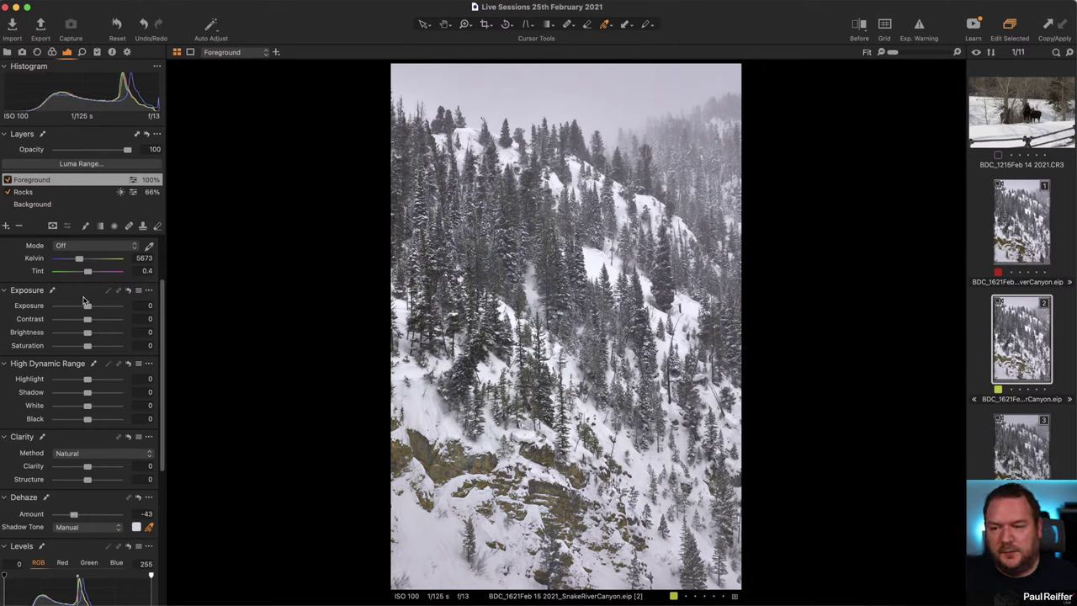
drag(91, 310, 90, 310)
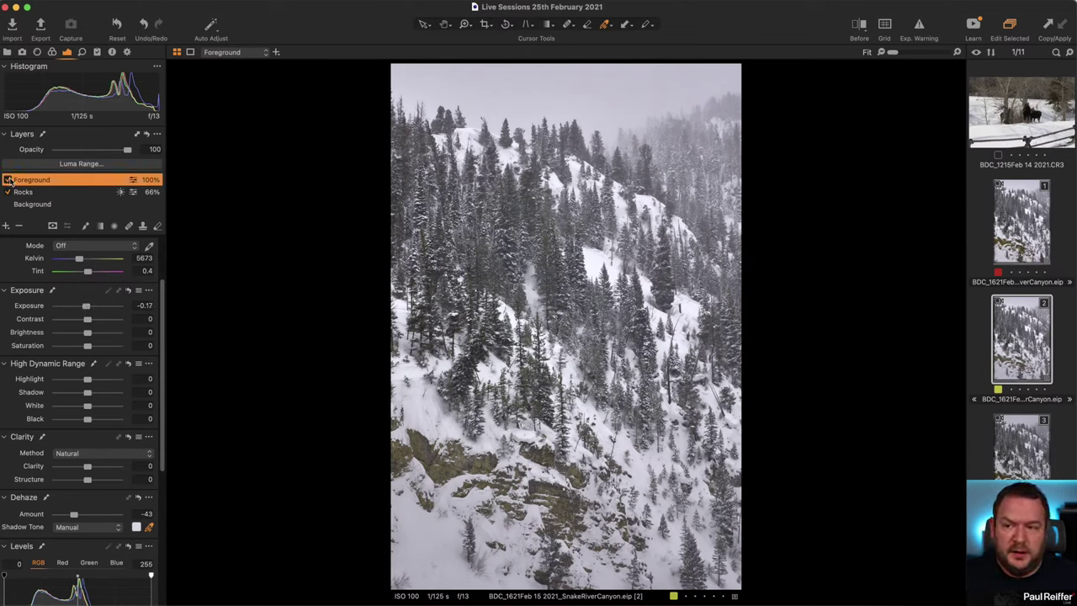
click(6, 179)
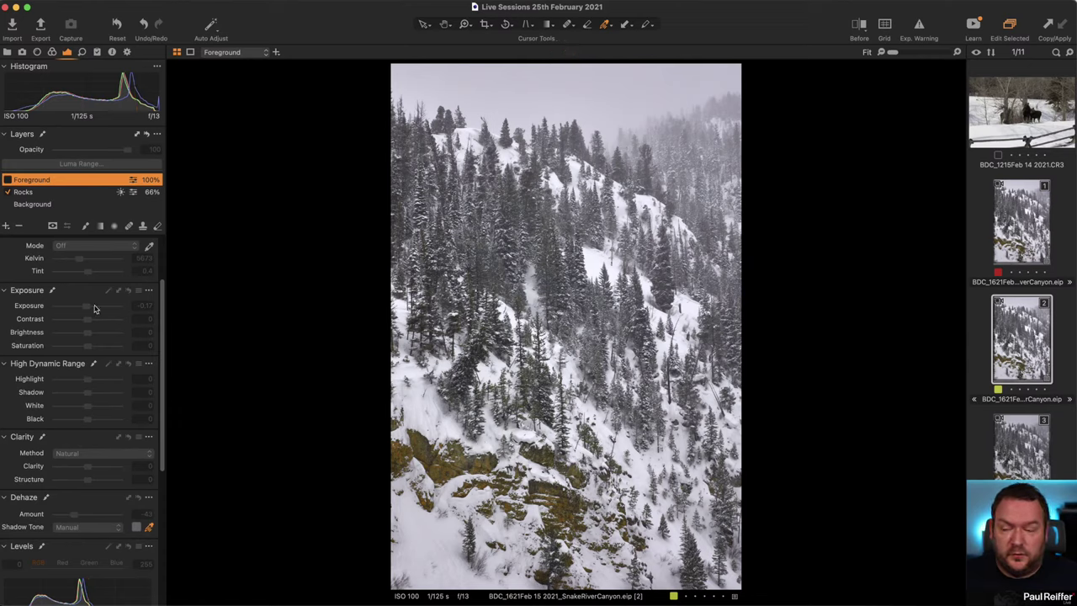
click(6, 179)
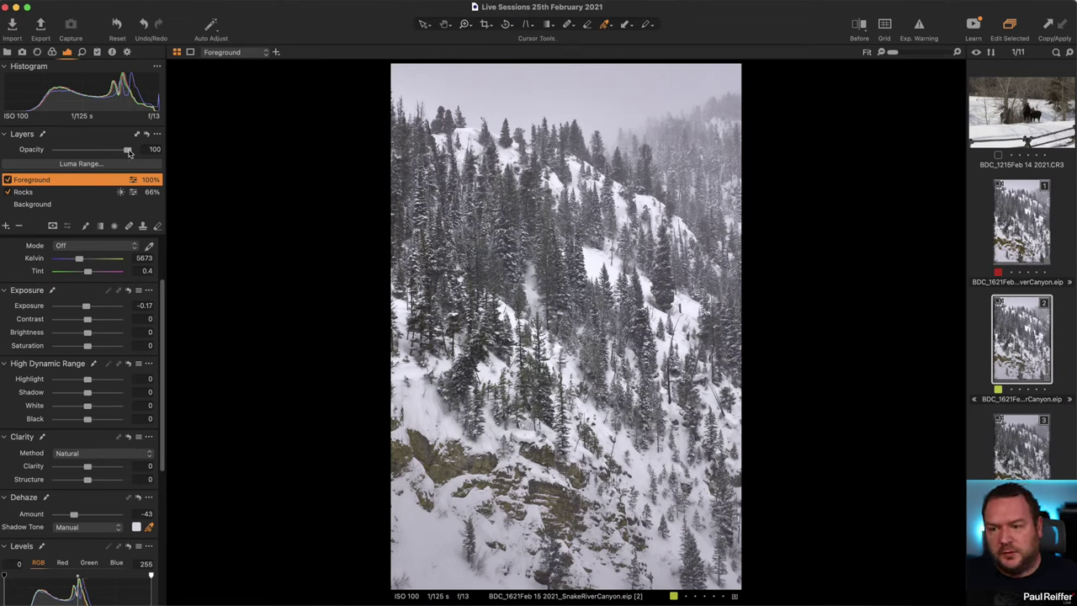
- Try lower opacities on the Foreground layer, finishing at 100%
drag(127, 151, 112, 154)
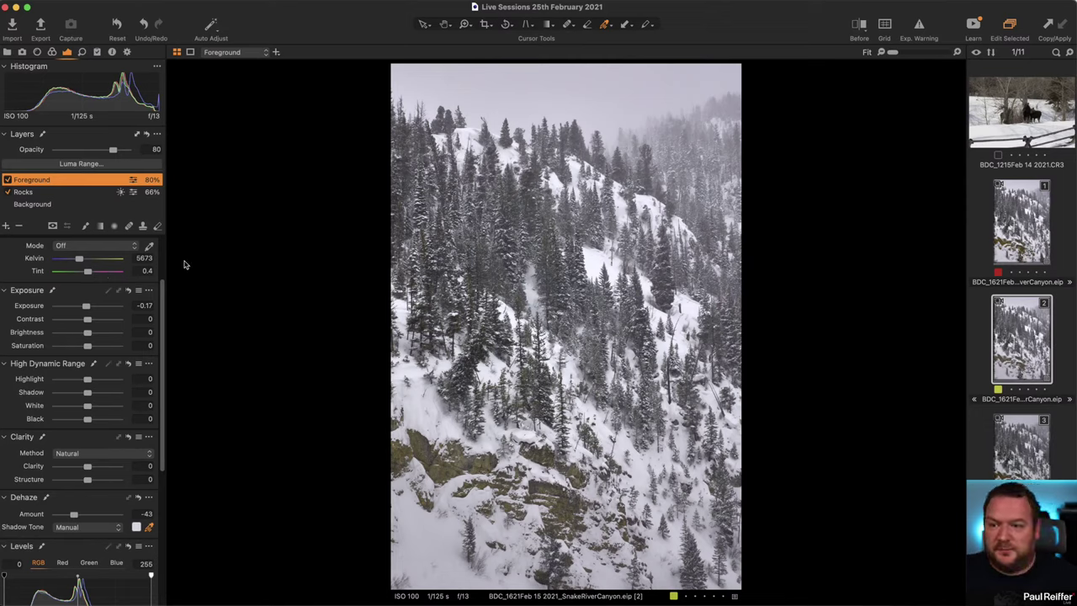
drag(112, 150, 91, 151)
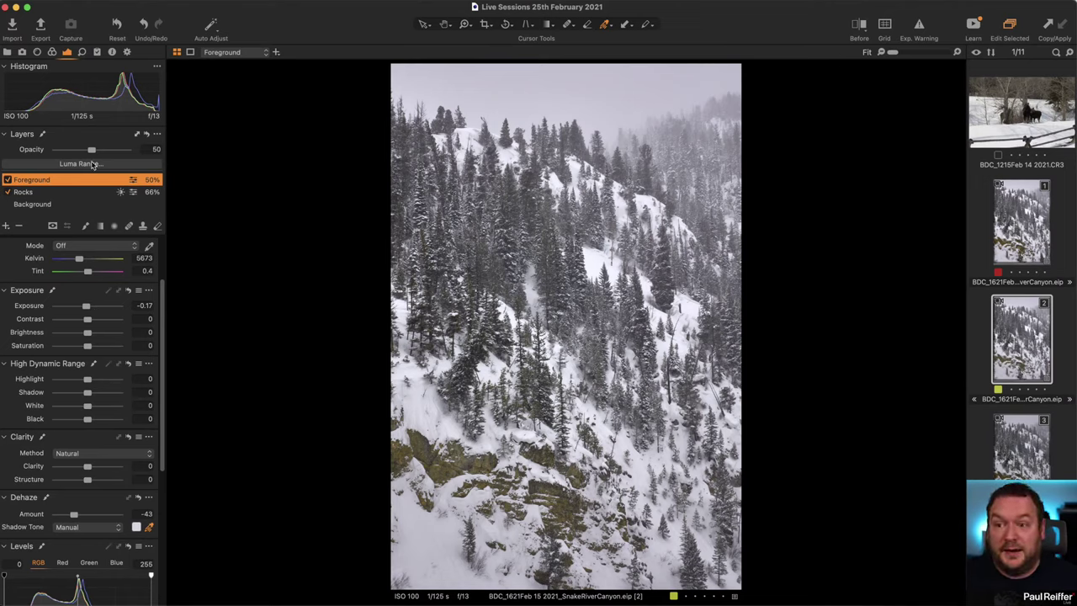
drag(92, 150, 131, 150)
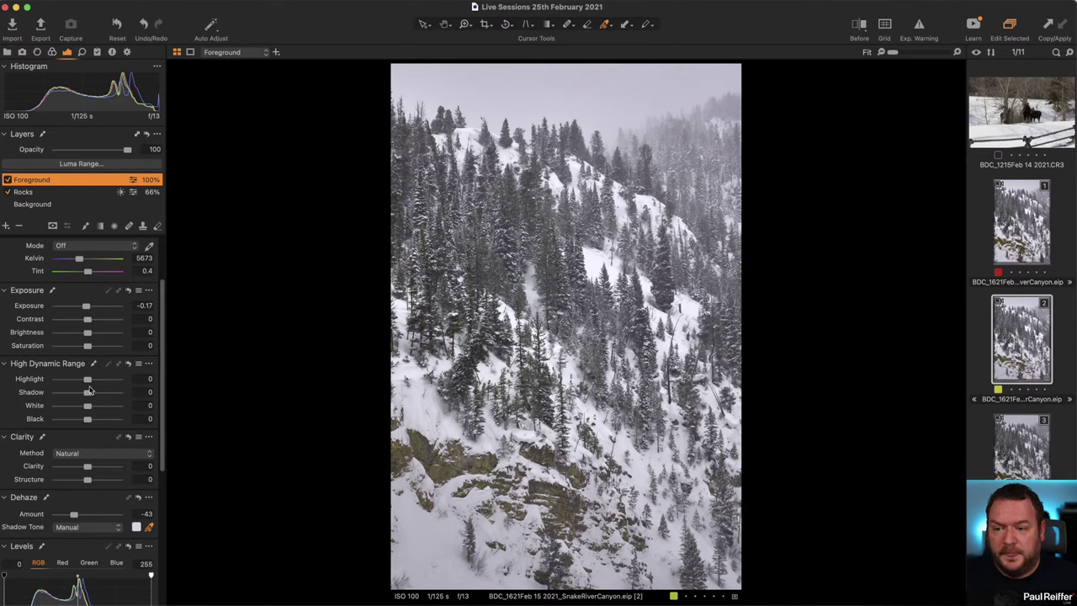
- Pull Foreground's Highlight to -48 and White to -22, then compare it on/off
drag(88, 380, 80, 412)
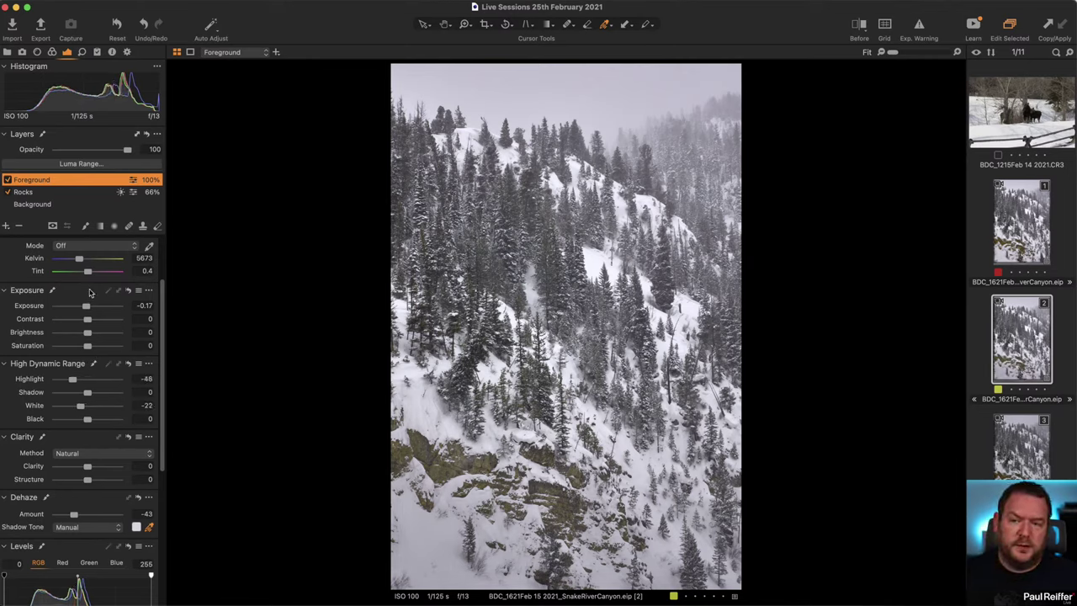
click(7, 180)
click(8, 180)
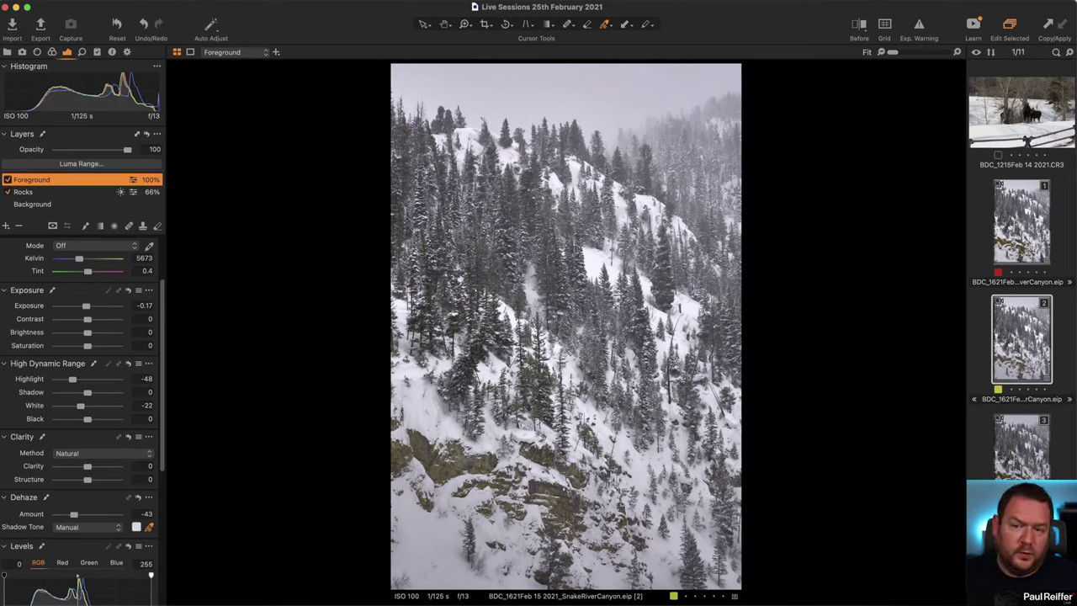
- Add a new adjustment layer named 'Trees'
click(5, 227)
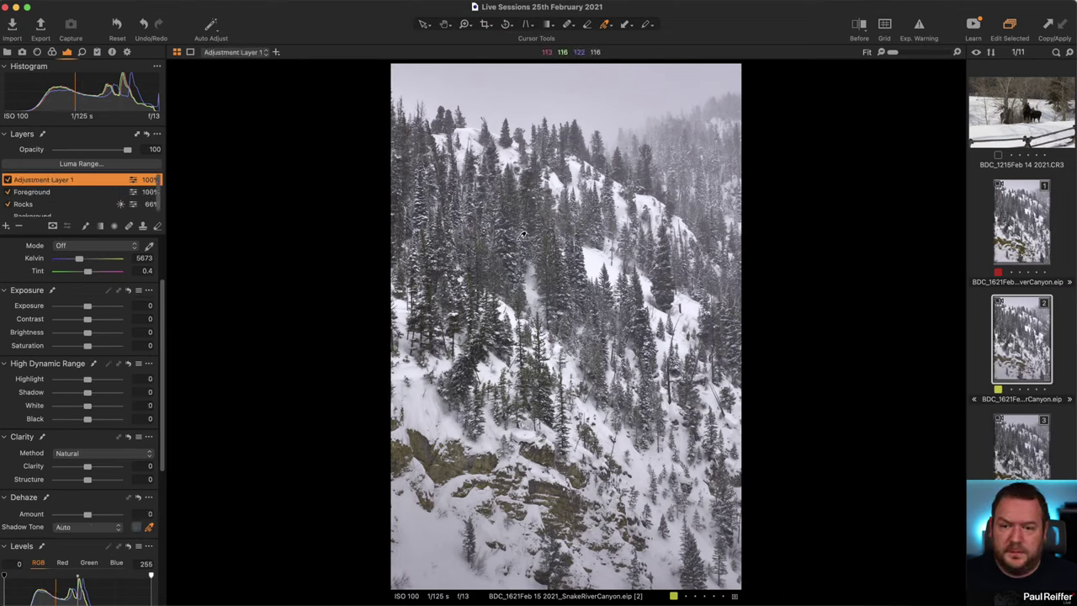
double_click(32, 181)
text(Trees)
key(Return)
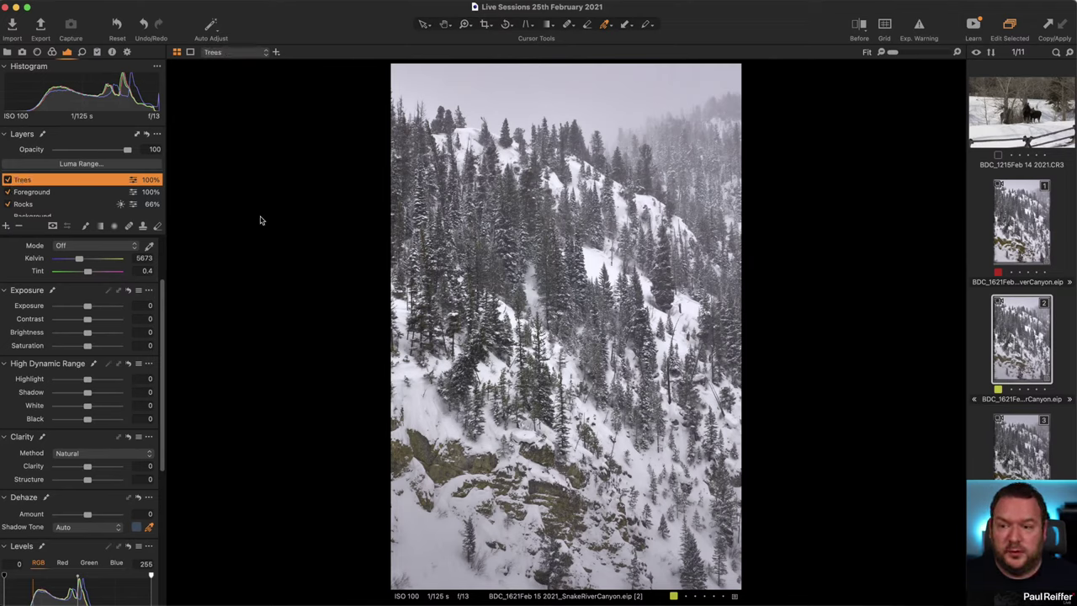
- Brush the Trees mask over the upper band of forest
click(85, 225)
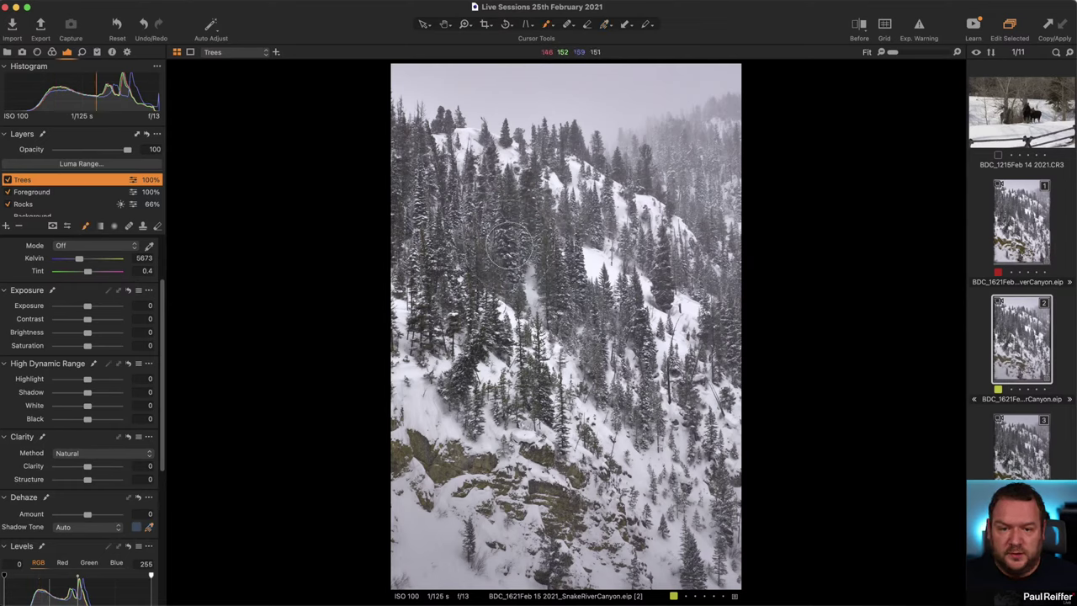
right_click(501, 243)
right_click(583, 272)
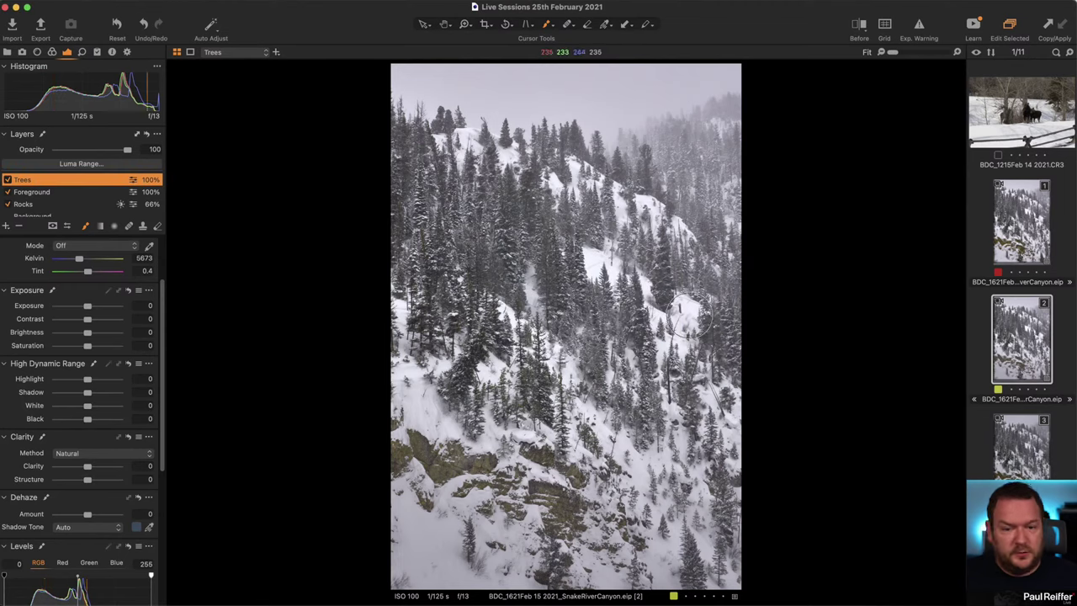
mouse_move(373, 161)
mouse_down()
mouse_move(495, 168)
mouse_move(504, 268)
mouse_move(582, 282)
mouse_move(618, 274)
mouse_move(478, 200)
mouse_move(643, 213)
mouse_move(755, 269)
mouse_move(411, 142)
mouse_move(774, 218)
mouse_move(449, 177)
mouse_move(613, 239)
mouse_move(463, 270)
mouse_move(642, 284)
mouse_move(471, 343)
mouse_move(494, 328)
mouse_move(451, 301)
mouse_move(507, 347)
mouse_move(489, 388)
mouse_move(533, 395)
mouse_move(663, 335)
mouse_move(750, 359)
mouse_move(708, 347)
mouse_move(622, 368)
mouse_move(754, 452)
mouse_up()
right_click(481, 225)
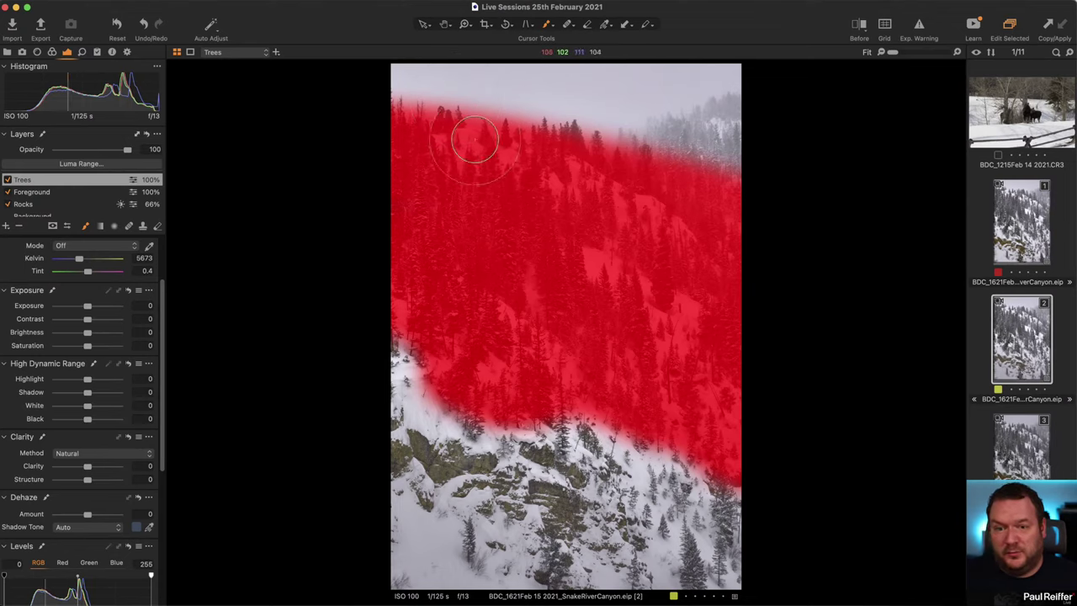
- Erase the Trees mask's top and lower-left edges with a 36-opacity eraser
click(157, 229)
right_click(484, 187)
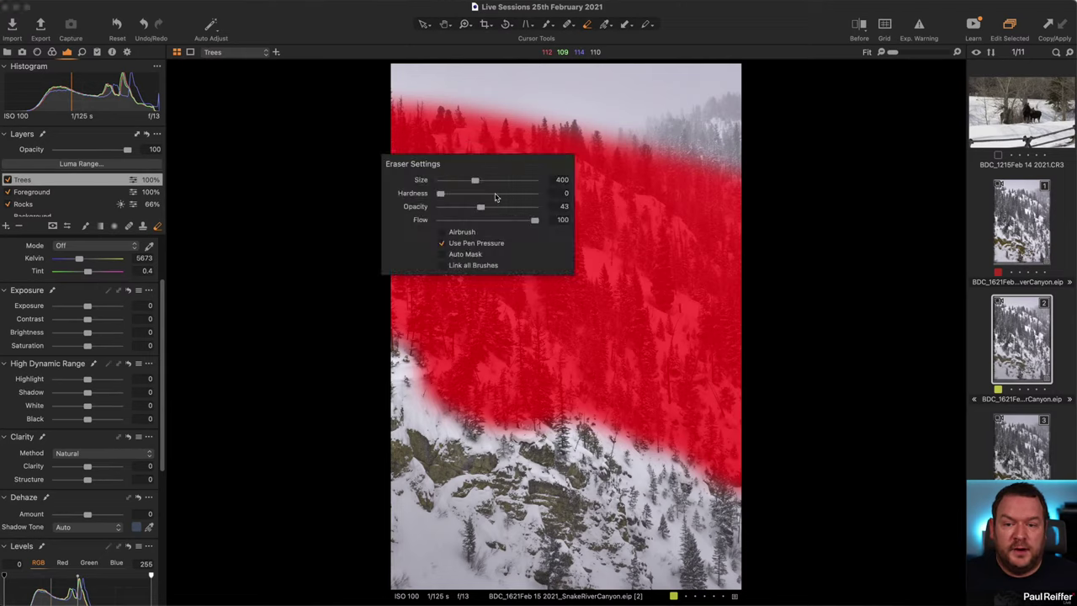
right_click(508, 211)
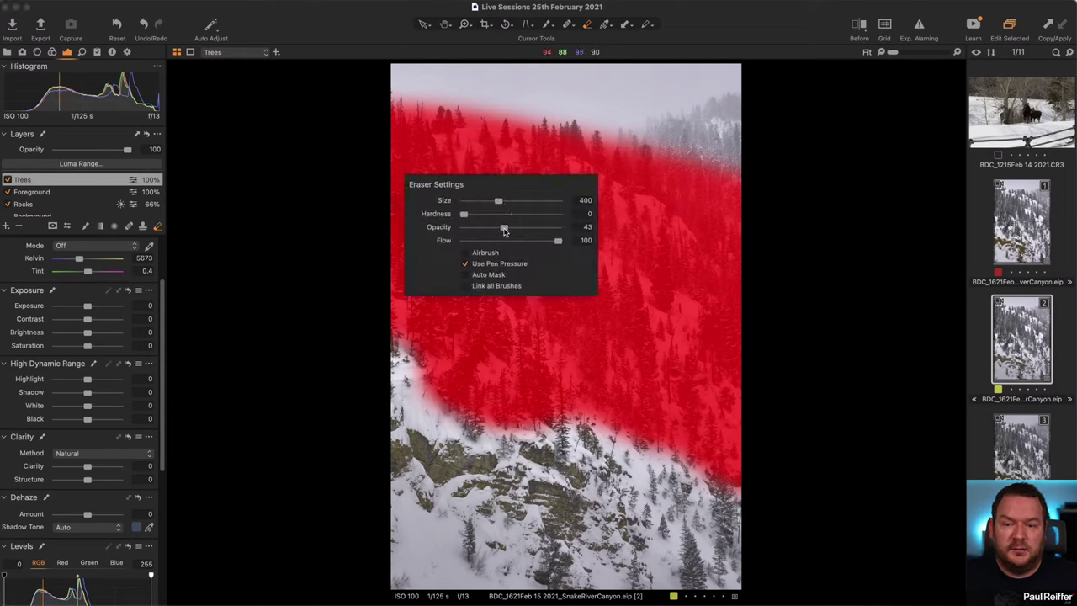
drag(505, 228, 497, 227)
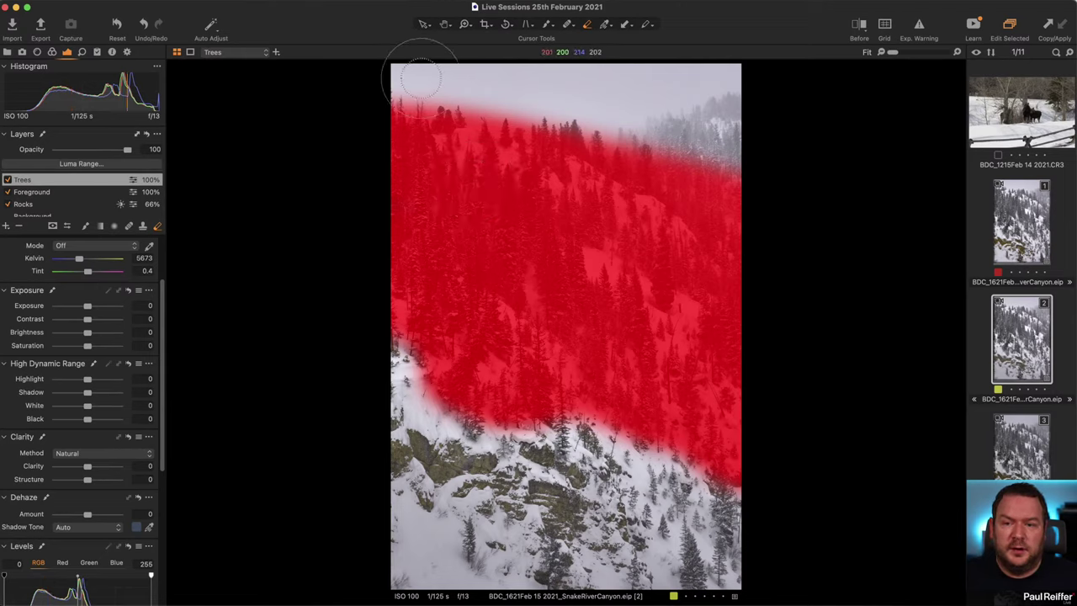
mouse_move(474, 128)
mouse_down()
mouse_move(537, 141)
mouse_move(512, 105)
mouse_move(635, 168)
mouse_move(678, 139)
mouse_move(748, 183)
mouse_up()
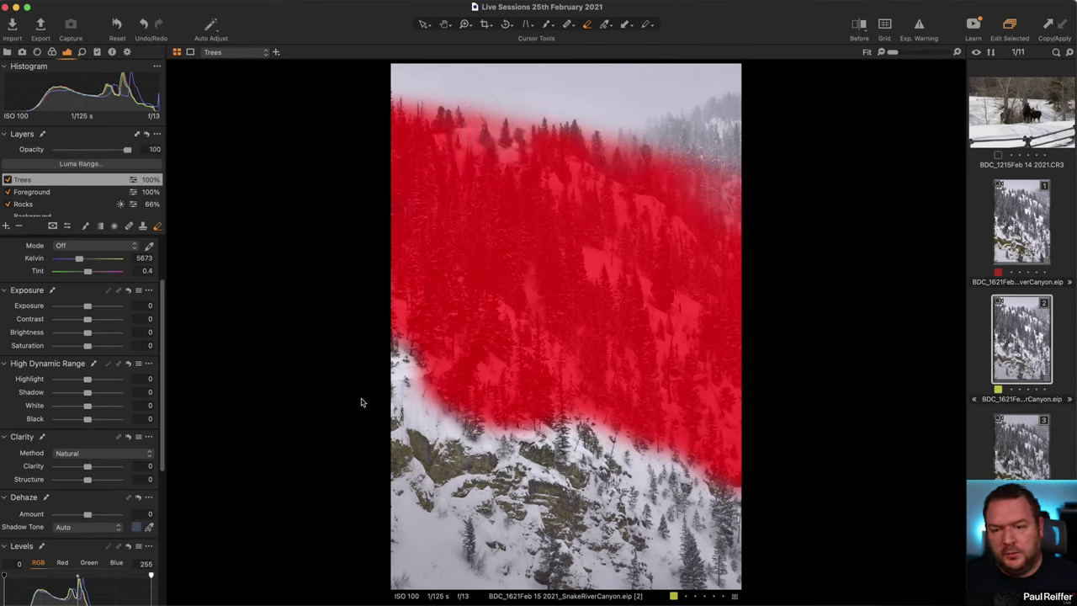
mouse_move(446, 375)
mouse_down()
mouse_move(482, 414)
mouse_move(497, 399)
mouse_move(443, 375)
mouse_move(454, 406)
mouse_move(610, 420)
mouse_move(633, 445)
mouse_move(655, 417)
mouse_move(684, 449)
mouse_move(691, 435)
mouse_move(742, 483)
mouse_move(750, 535)
mouse_move(728, 481)
mouse_move(759, 492)
mouse_move(575, 393)
mouse_move(678, 420)
mouse_move(438, 370)
mouse_up()
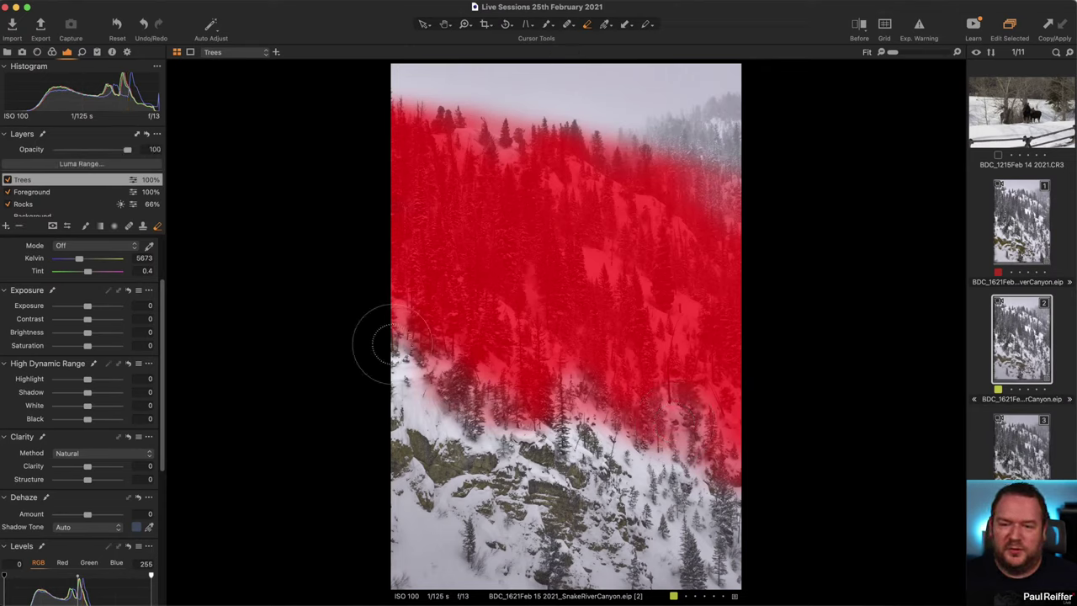
mouse_move(410, 113)
mouse_down()
mouse_move(480, 164)
mouse_move(505, 152)
mouse_move(640, 168)
mouse_move(618, 149)
mouse_move(683, 192)
mouse_move(740, 160)
mouse_move(724, 224)
mouse_move(657, 173)
mouse_move(593, 160)
mouse_move(669, 153)
mouse_move(765, 168)
mouse_up()
mouse_move(479, 135)
mouse_down()
mouse_move(488, 101)
mouse_move(470, 84)
mouse_move(606, 198)
mouse_move(581, 156)
mouse_up()
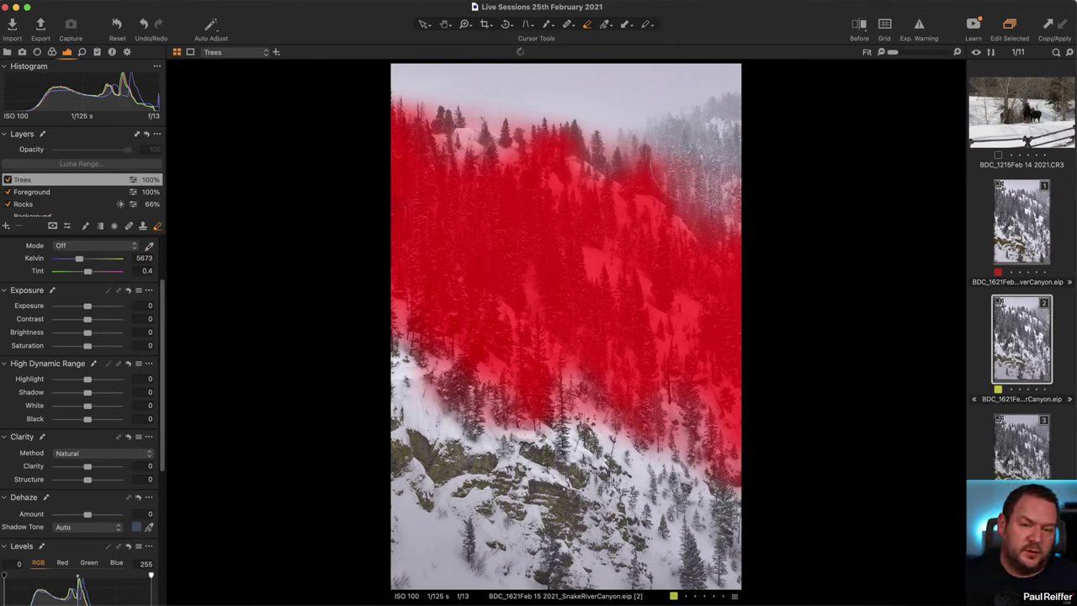
- Return to the brush, hide the mask overlay and zoom in on the trees
key(b)
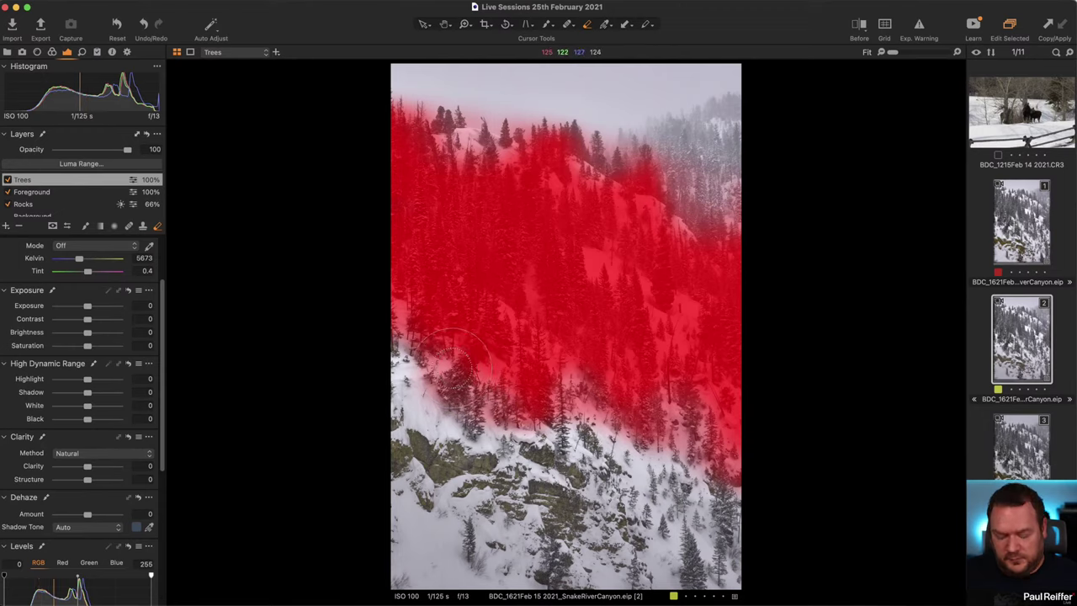
right_click(471, 377)
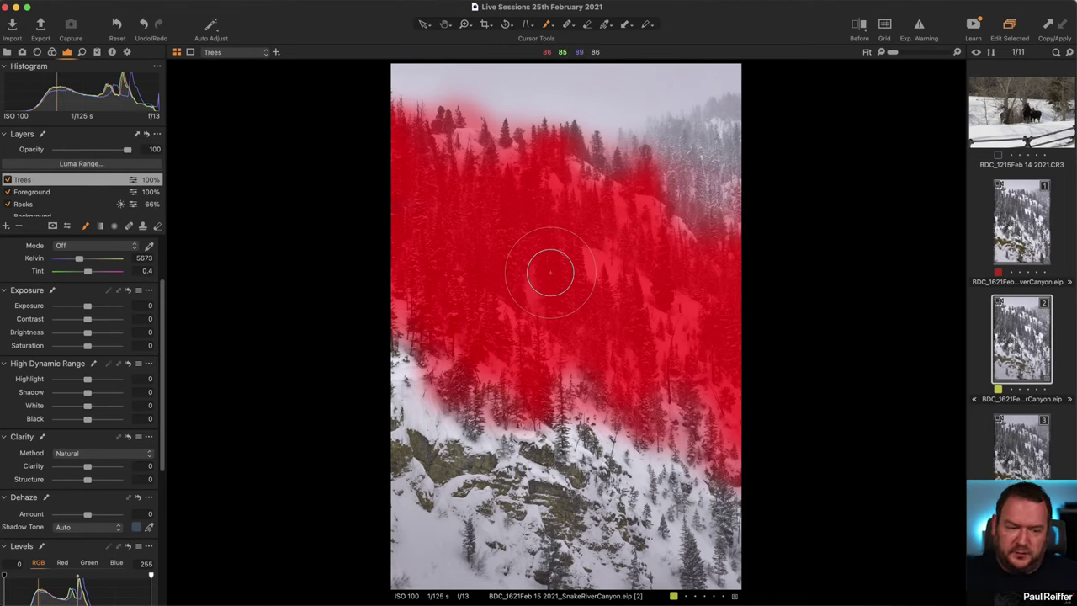
key(m)
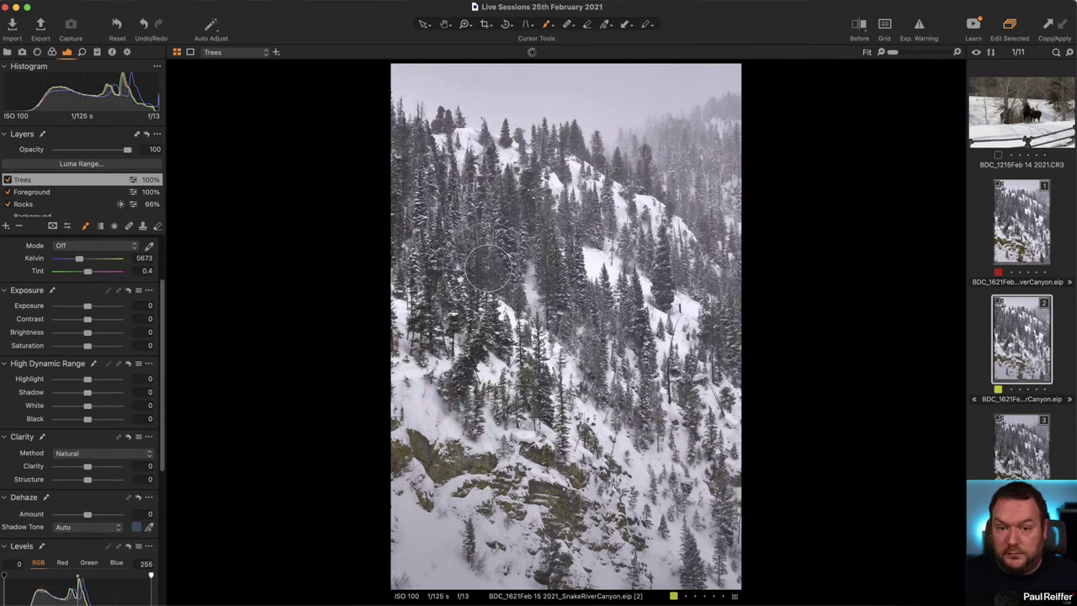
key(z)
click(546, 233)
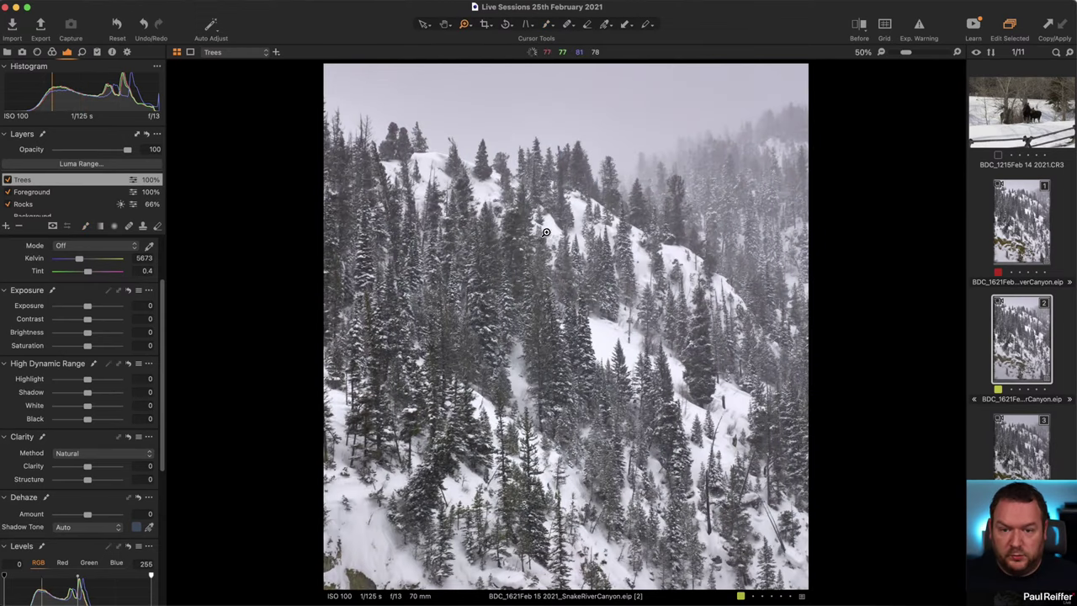
click(560, 334)
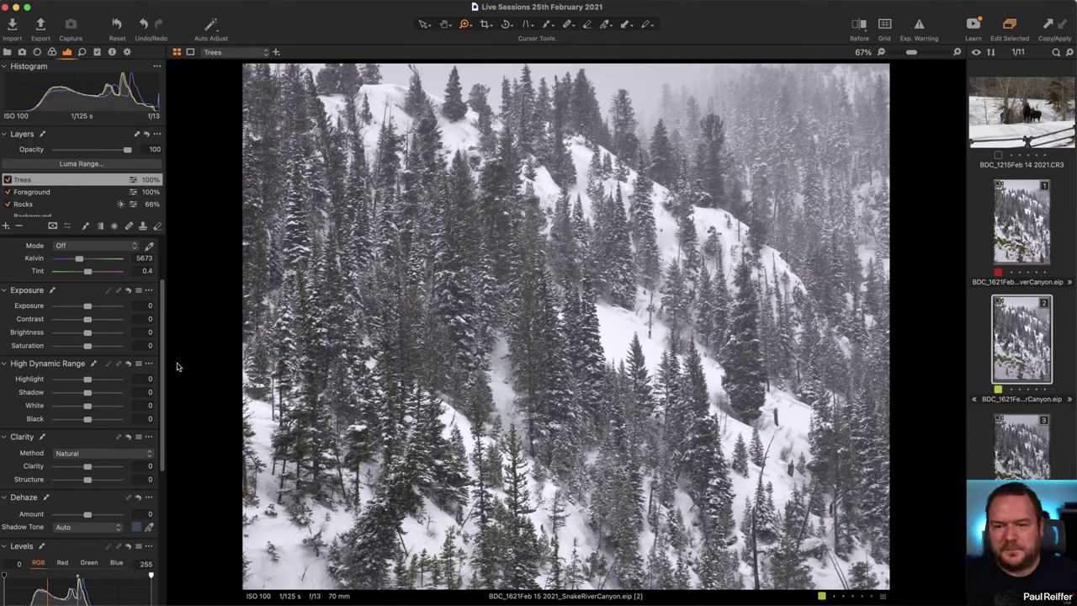
- Try Clarity on the Trees layer, reset it to 0, and raise the Levels black point to 23
drag(88, 466, 107, 468)
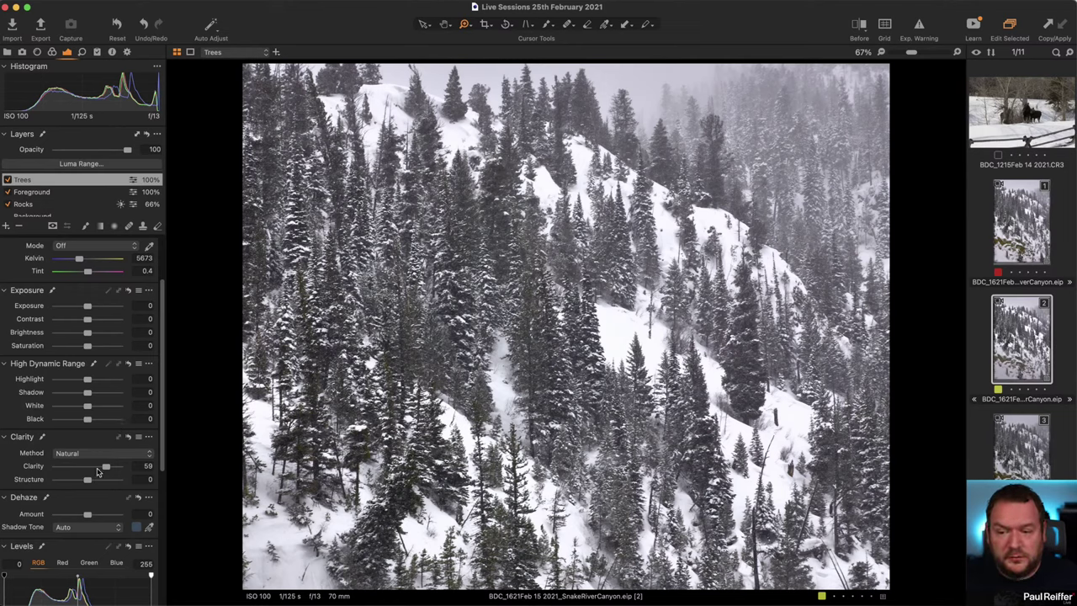
drag(106, 467, 93, 474)
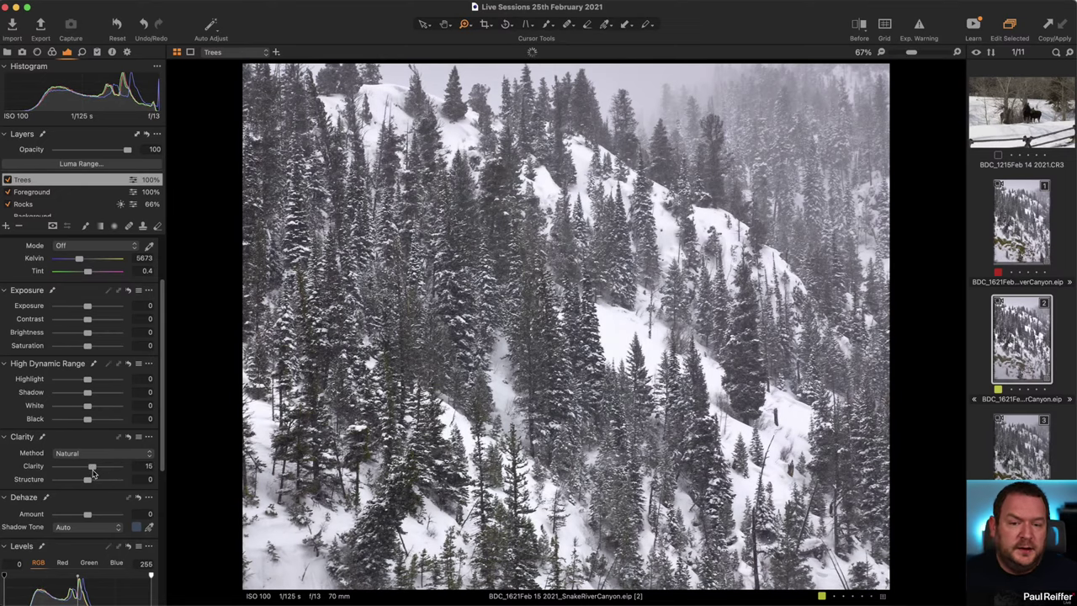
scroll(133, 421, down, 5)
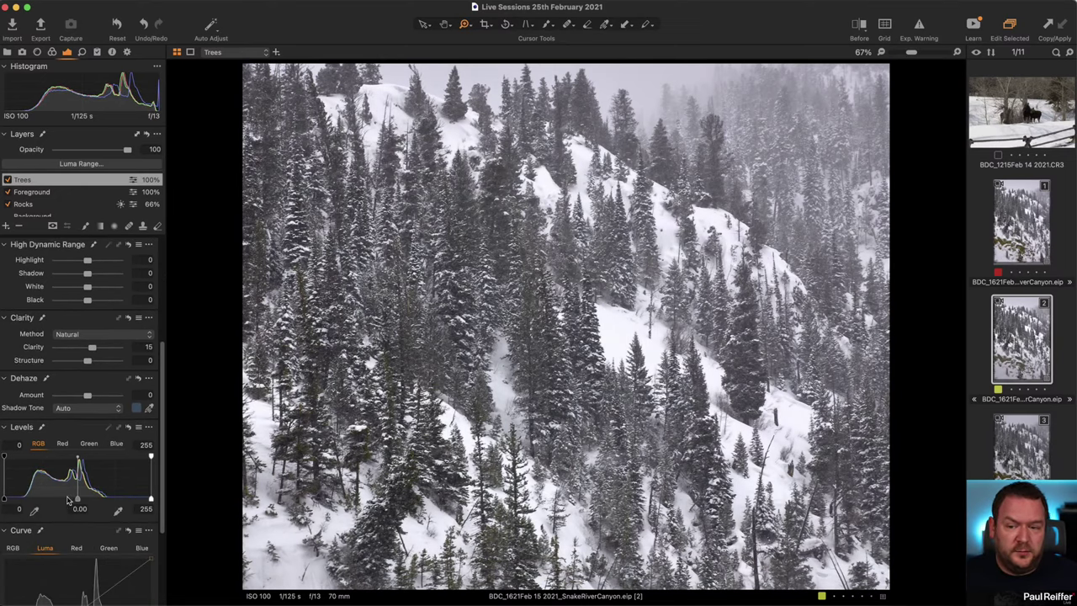
double_click(92, 348)
drag(3, 498, 17, 498)
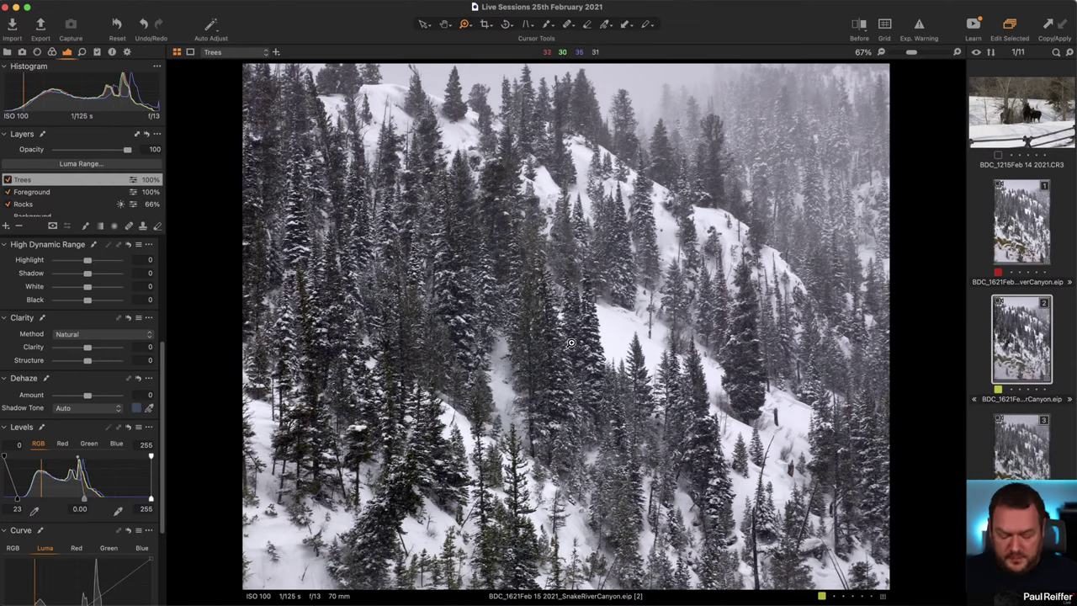
key(m)
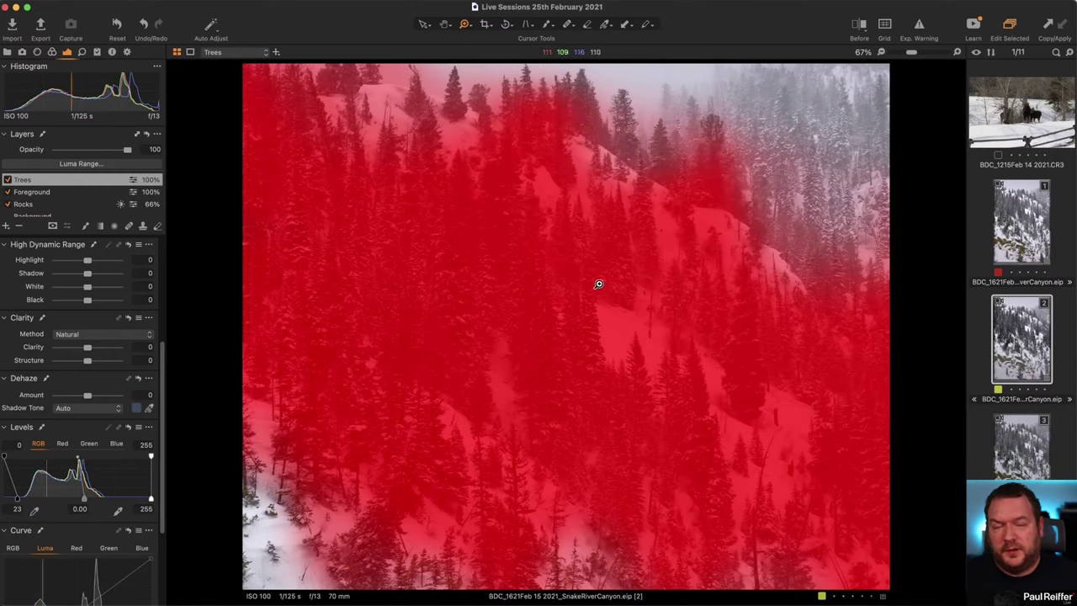
- Hide the Trees mask and pull the Levels white point in to 238, previewing before and after
key(m)
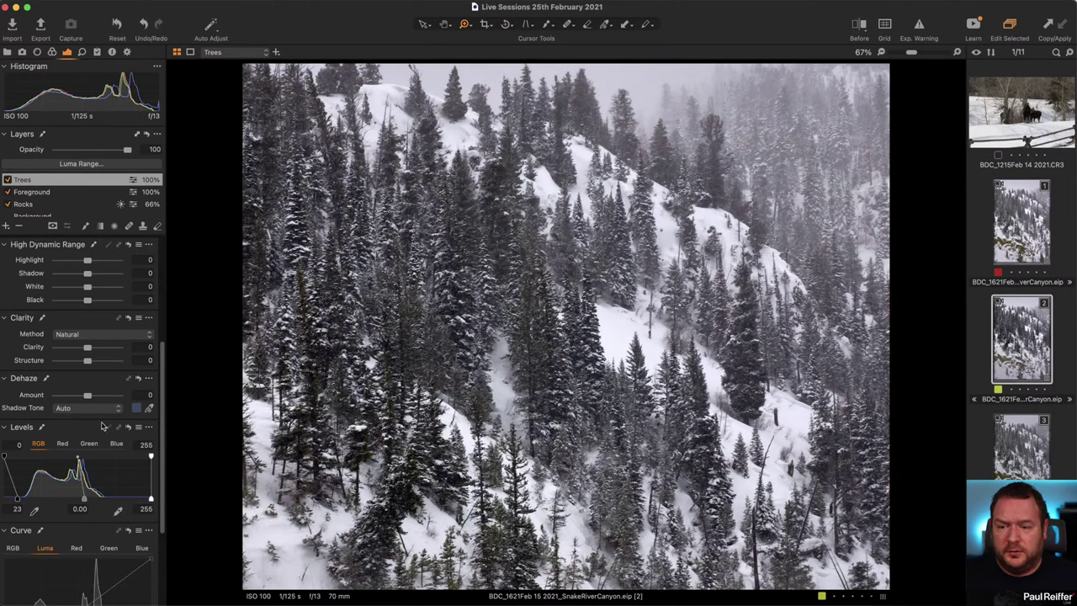
drag(151, 500, 137, 499)
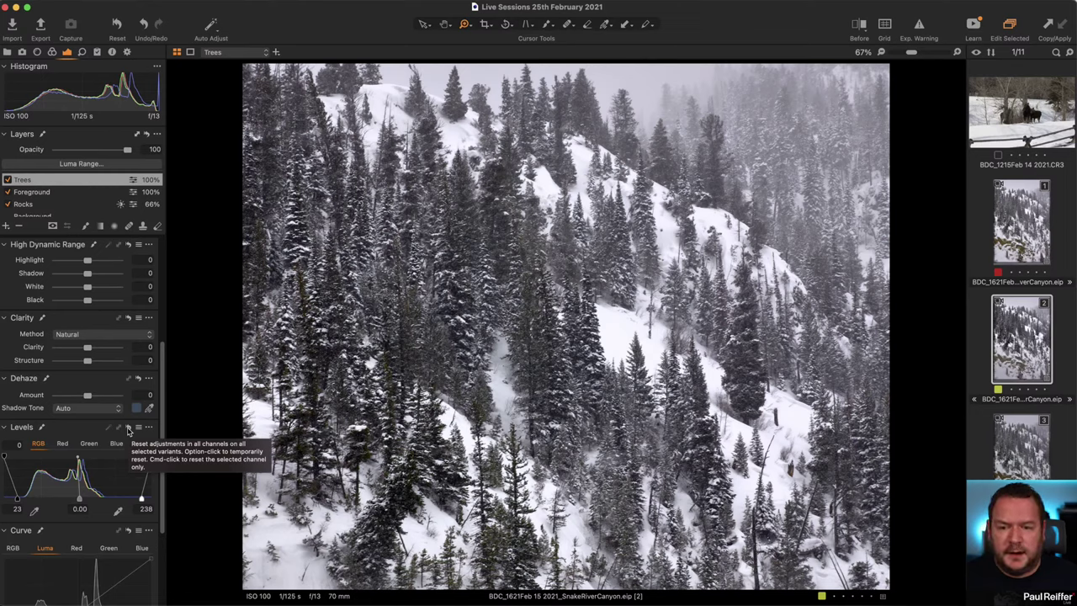
click(129, 430)
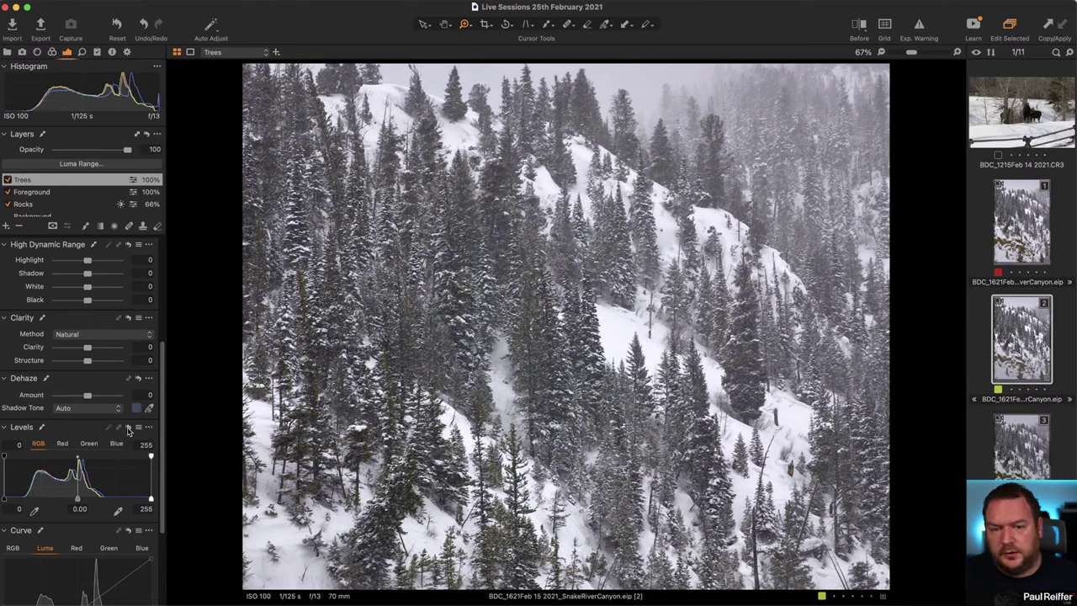
- Inspect the trees with the whole photo fitted, then at 100% and 200% zoom
click(579, 411)
click(564, 323)
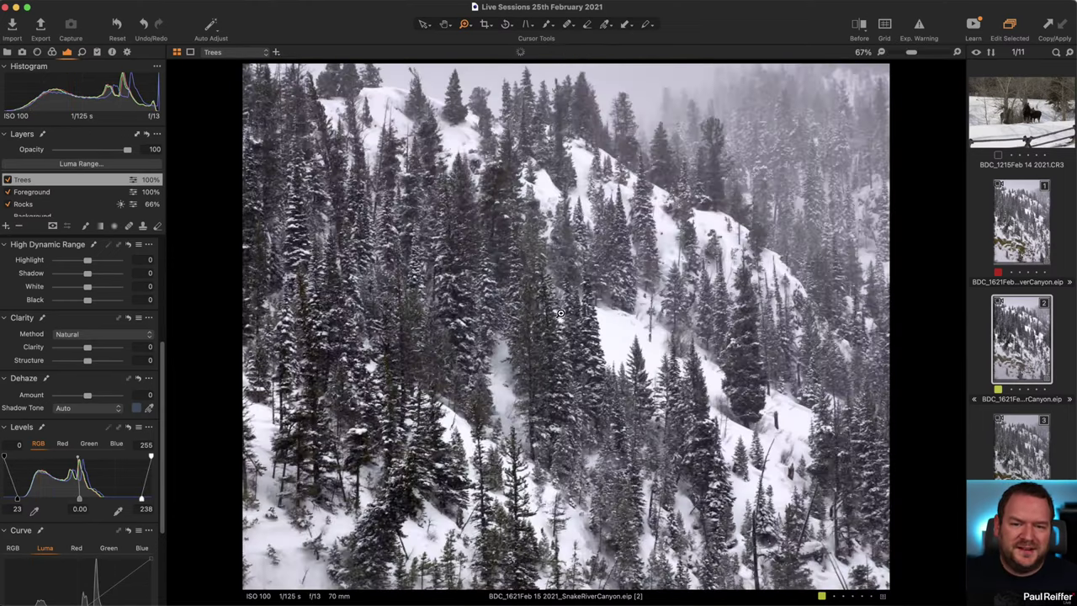
click(565, 325)
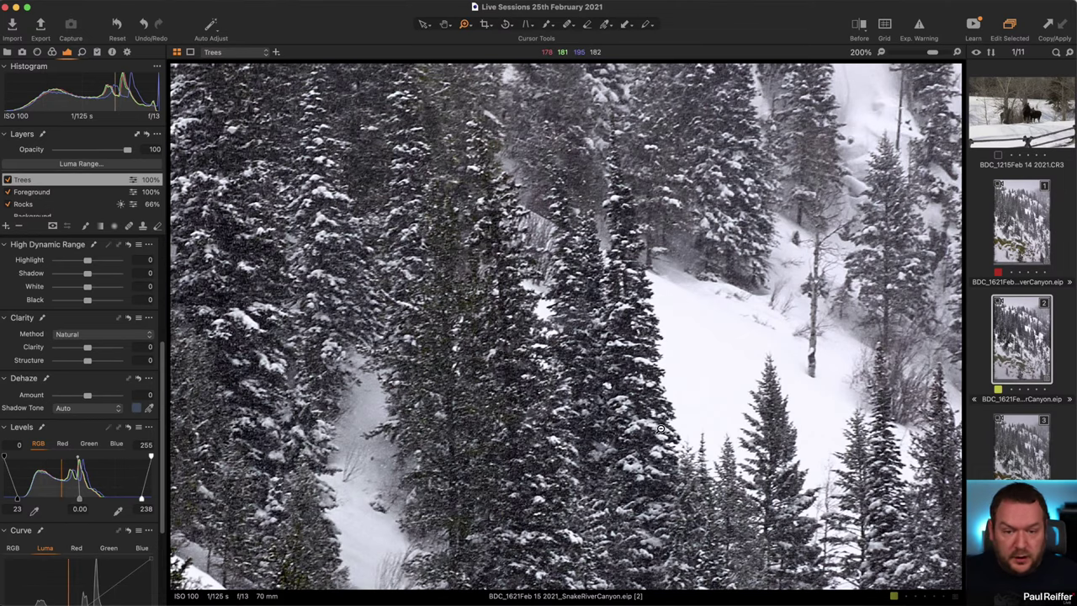
- Fit the whole photo in view with Cmd+0 and briefly show, then hide, the Trees mask overlay
key(super+0)
key(m)
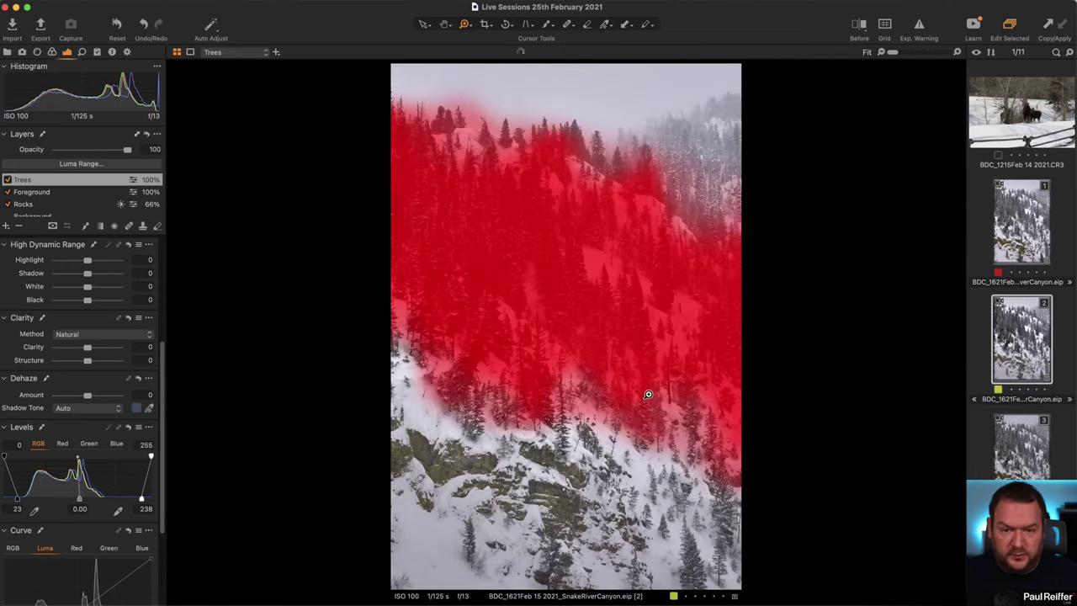
key(m)
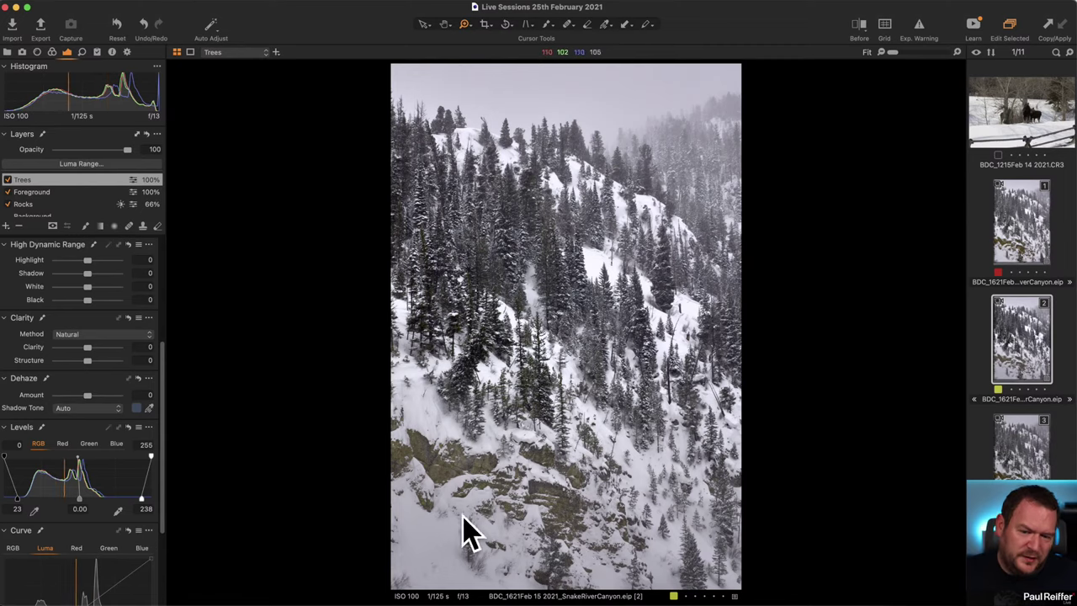
- On the Foreground layer, set Exposure to 0.02, Contrast to 5 and Dehaze Amount to -62
click(40, 193)
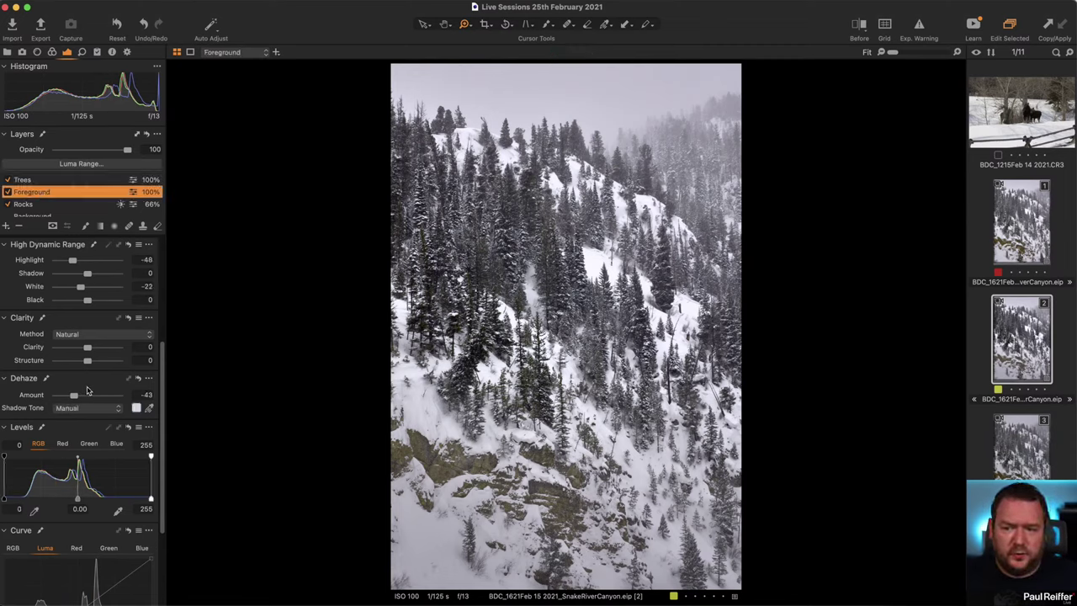
scroll(77, 349, up, 5)
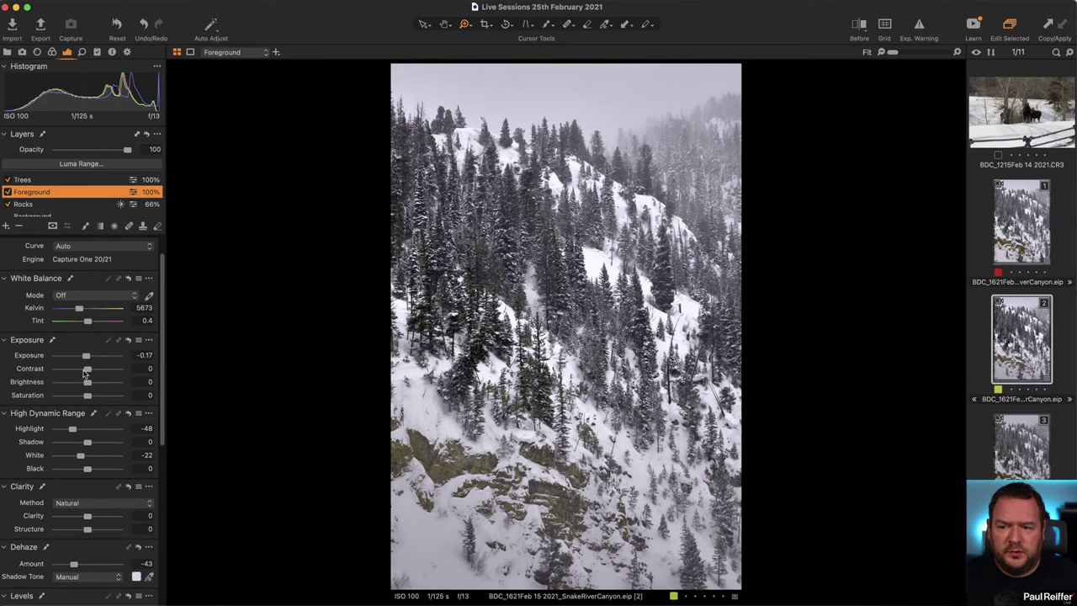
drag(85, 357, 87, 357)
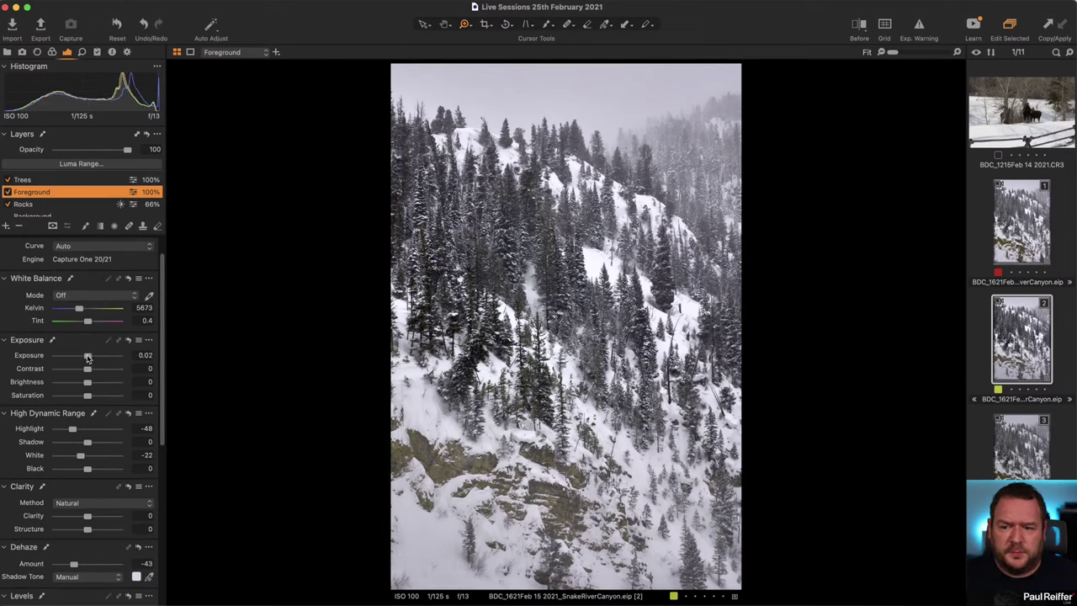
scroll(61, 357, down, 1)
scroll(61, 358, down, 1)
drag(89, 317, 90, 320)
scroll(96, 440, down, 2)
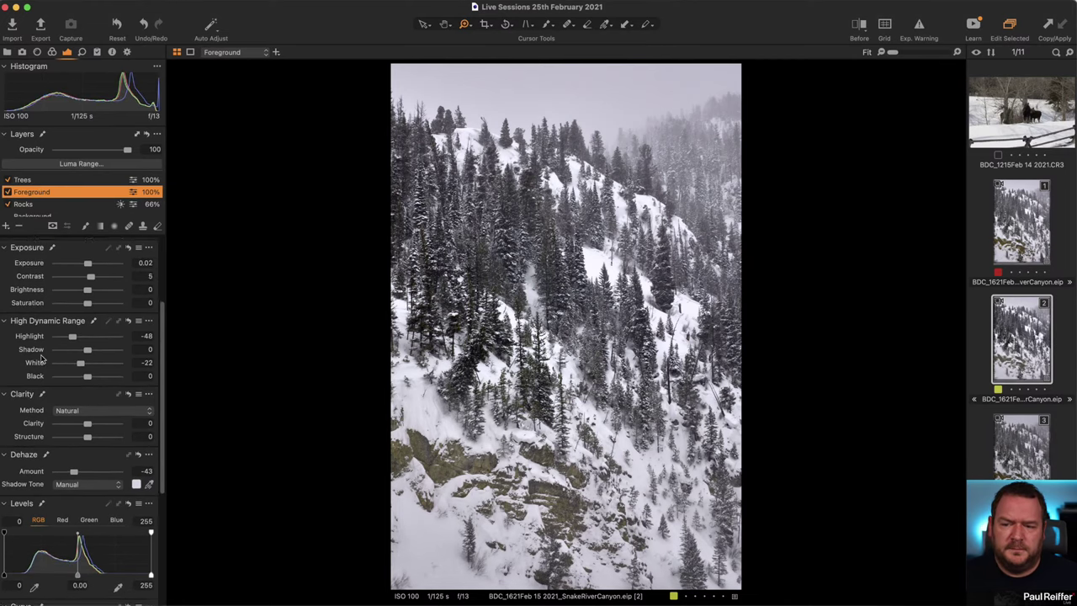
drag(74, 436, 68, 438)
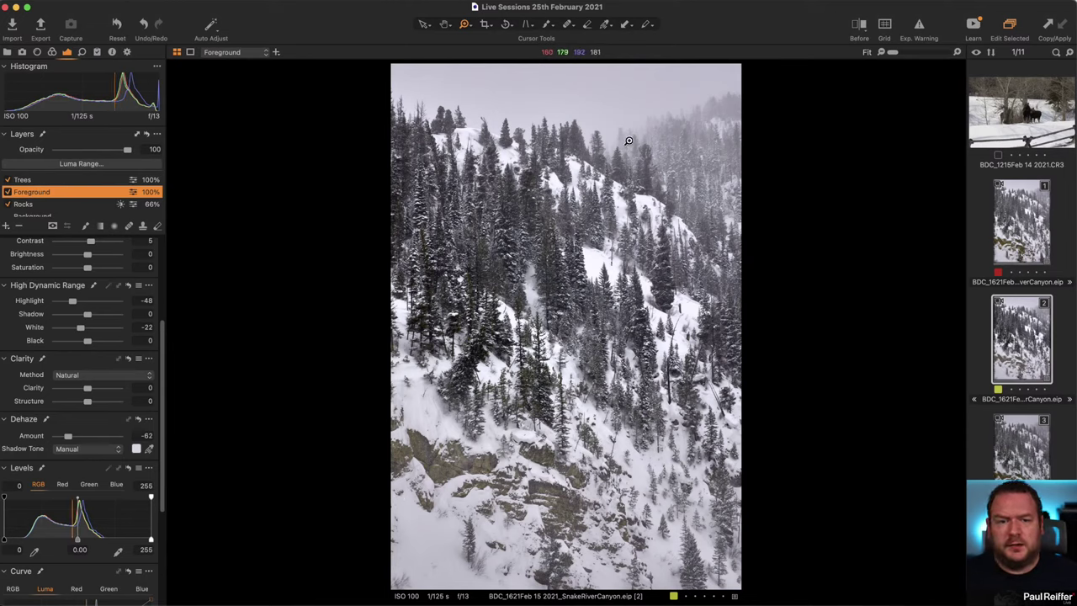
click(63, 179)
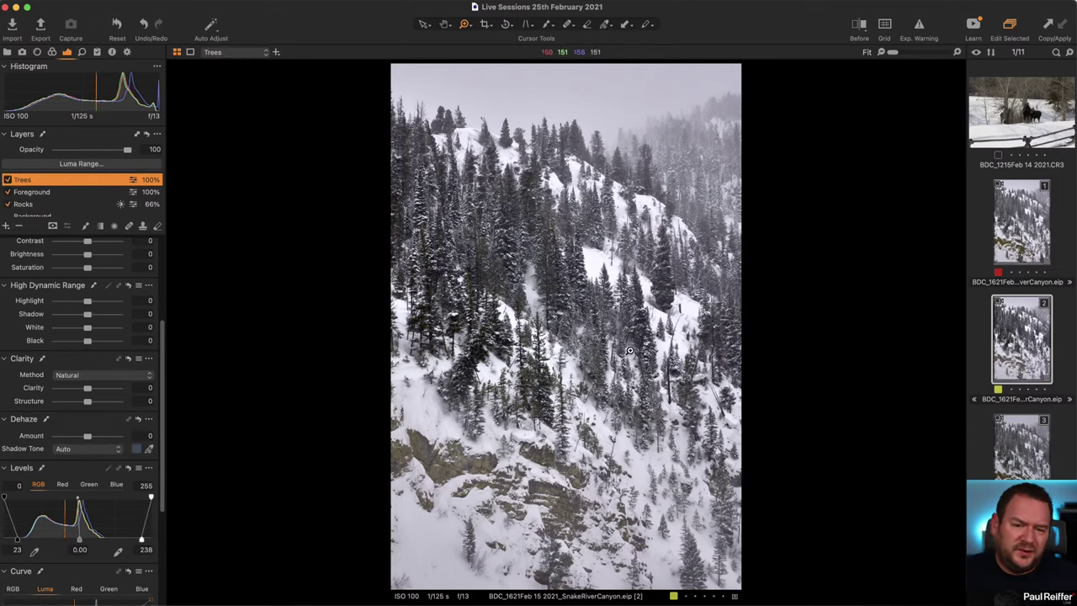
- Fade the Trees layer to 70% opacity and check the result at 100% and 200% zoom
drag(123, 151, 107, 153)
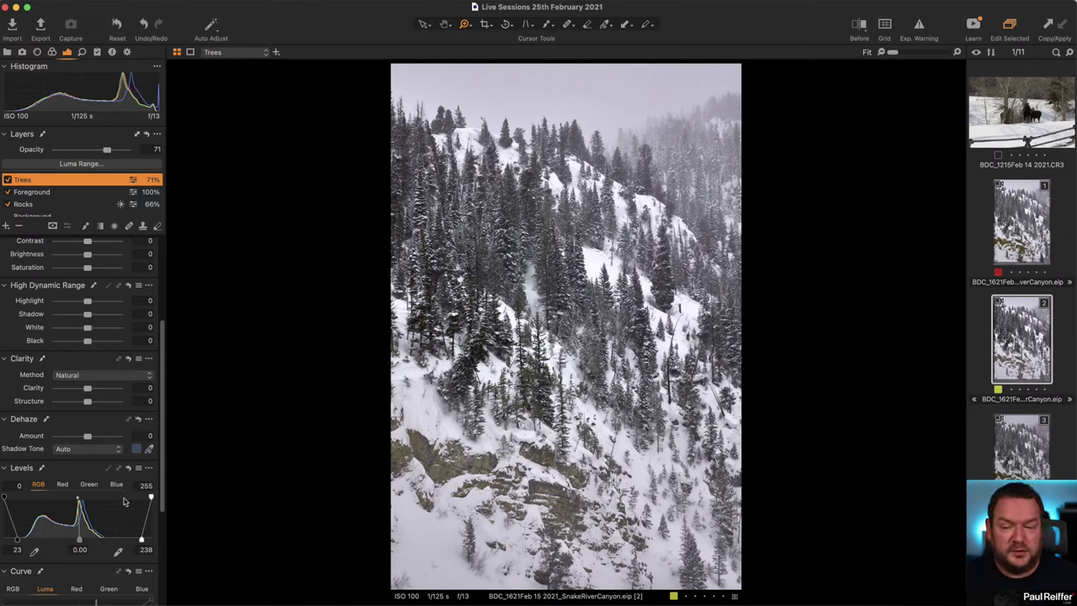
drag(106, 150, 105, 151)
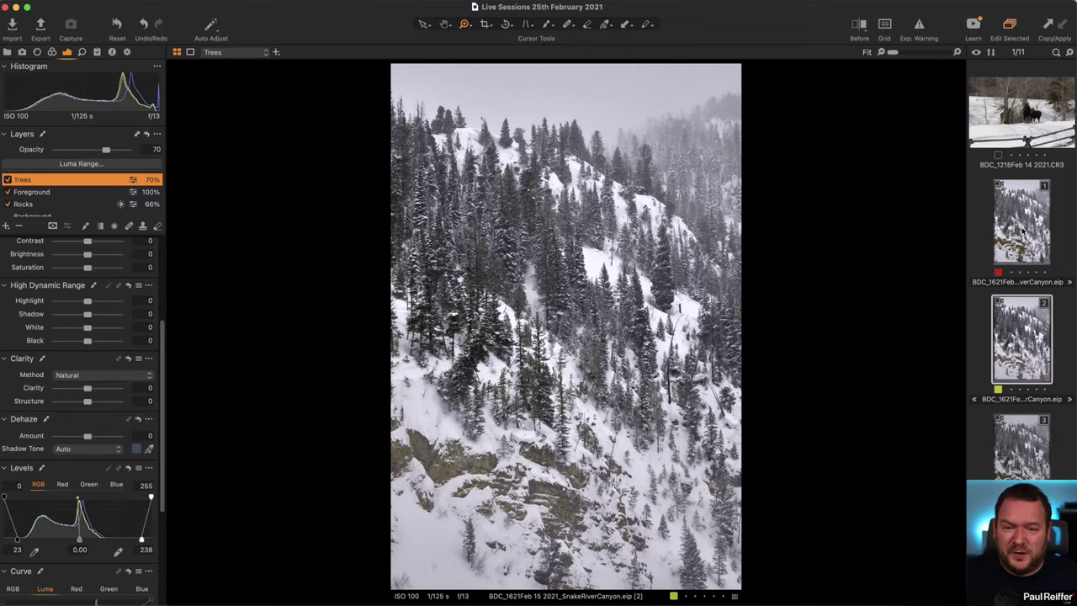
click(518, 290)
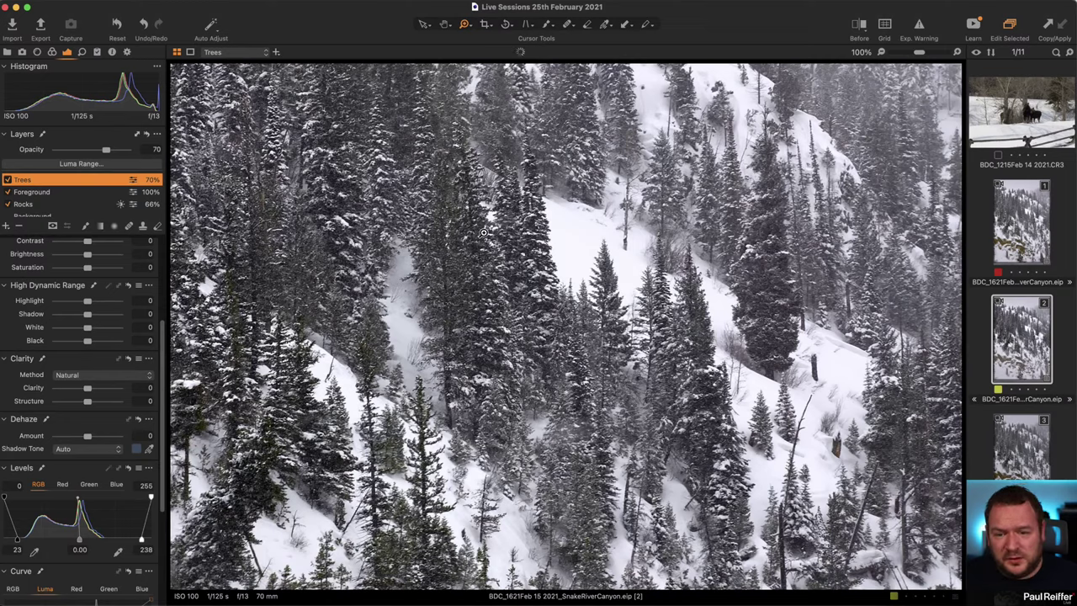
click(496, 252)
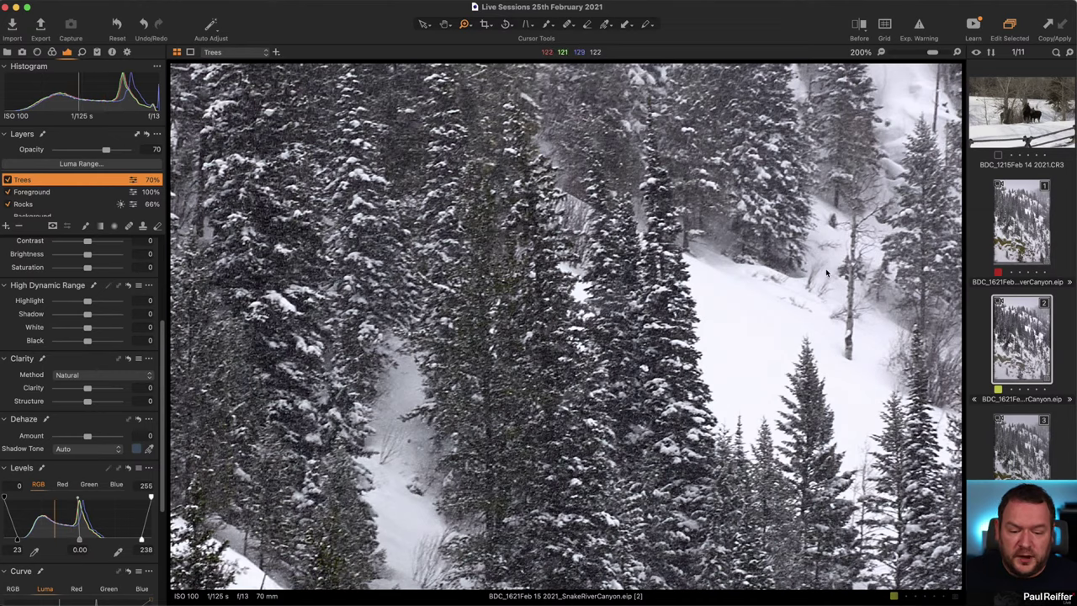
- Fit the view and look at variant 1 before returning to variant 2
key(super+0)
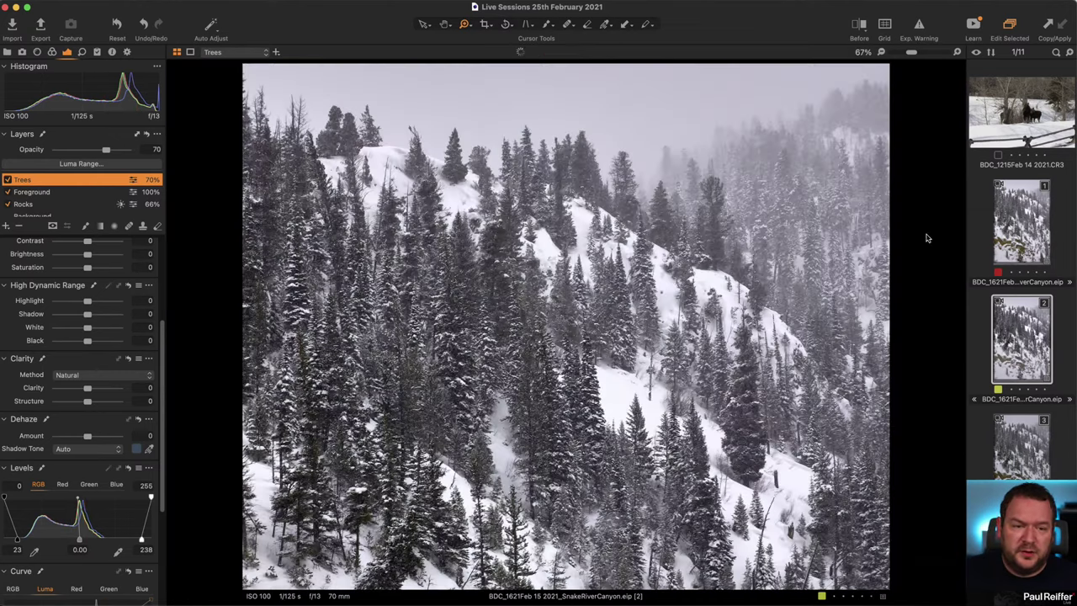
click(993, 221)
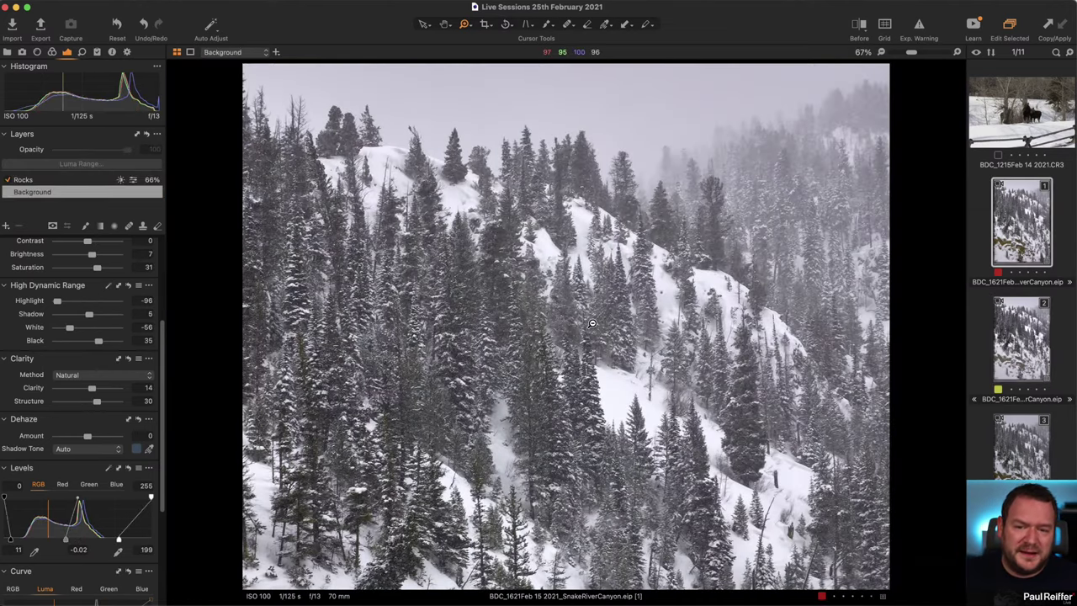
key(super+0)
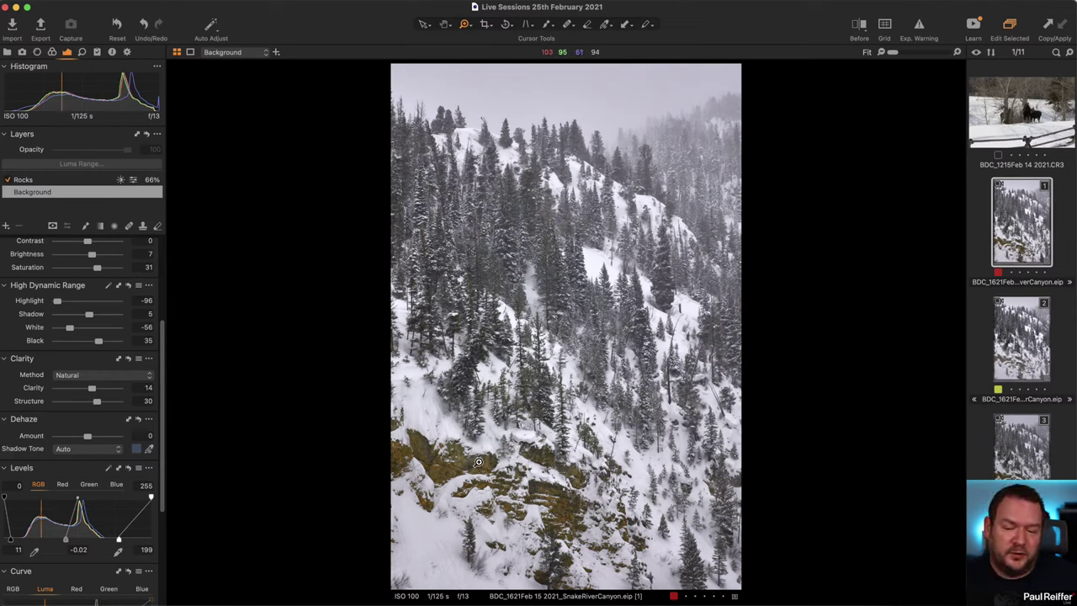
key(Down)
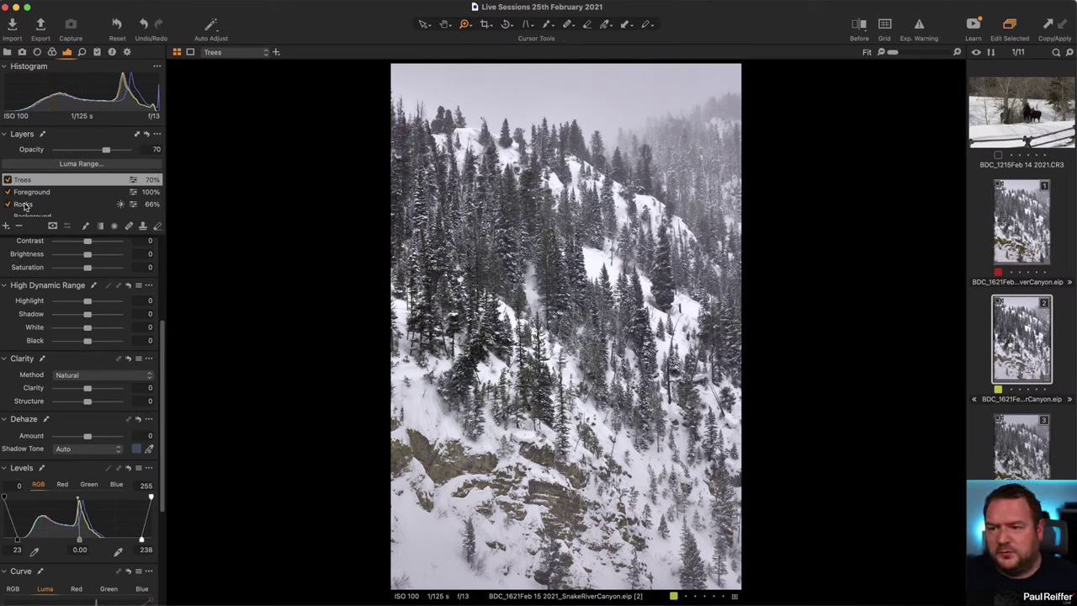
- Darken the Foreground layer's HDR Shadow to -89, then compare at 100% against variant 1
click(48, 193)
drag(89, 315, 61, 317)
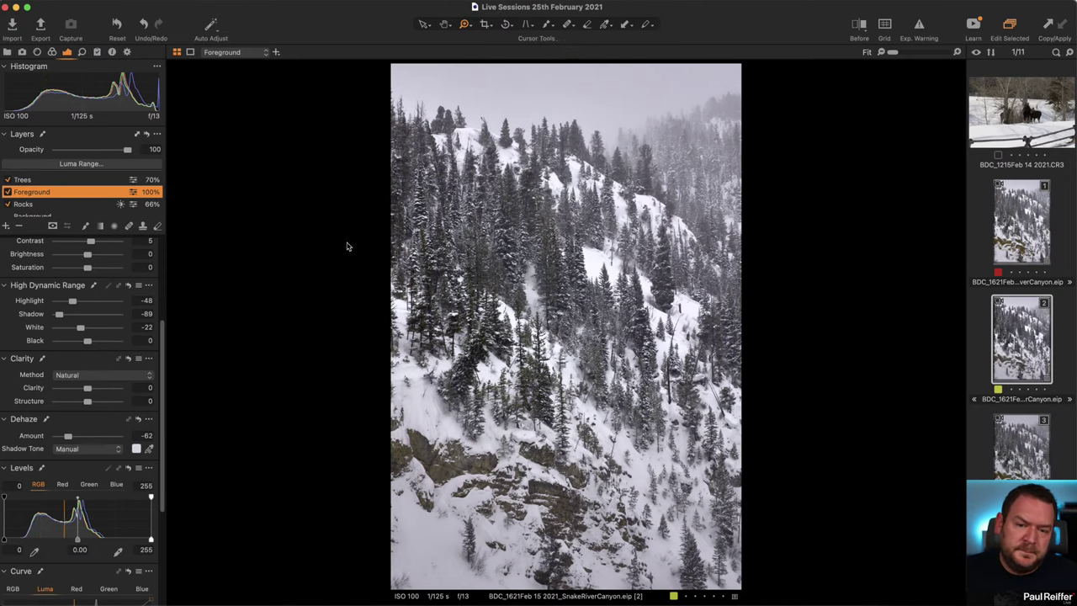
click(551, 288)
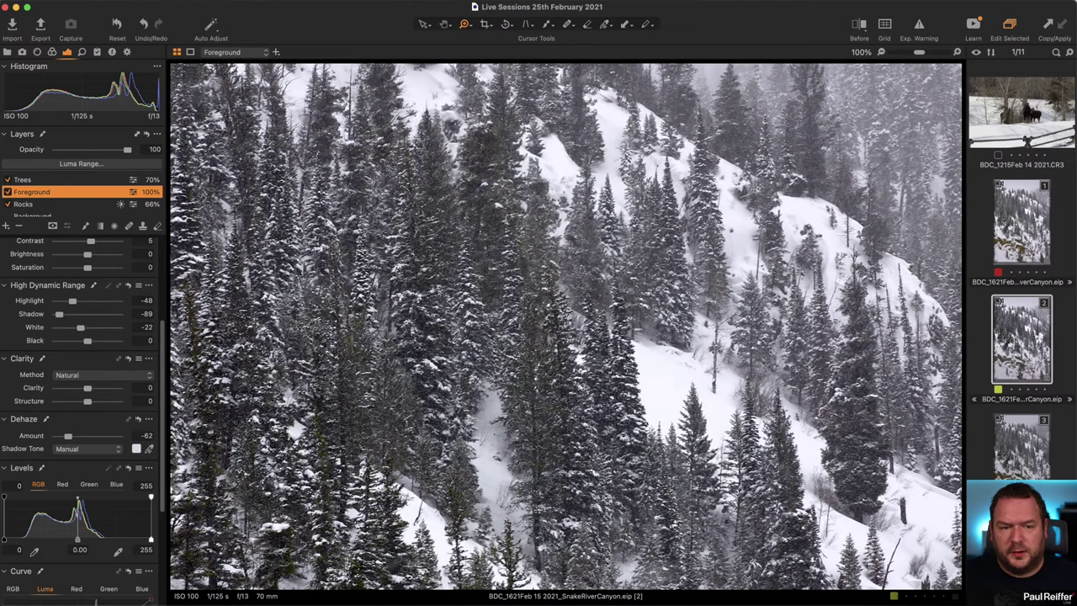
click(1020, 234)
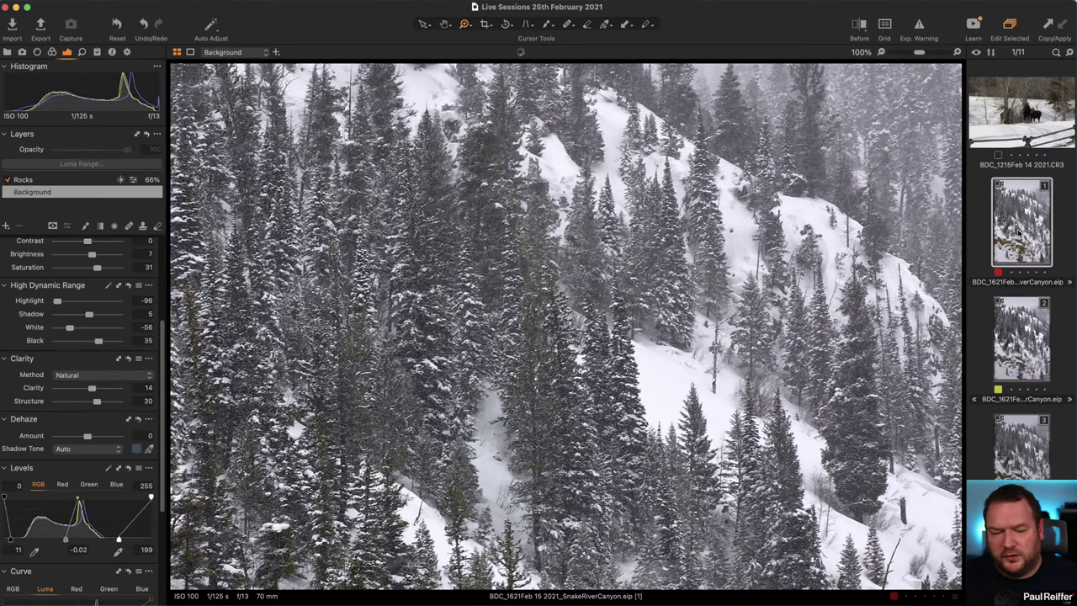
click(639, 254)
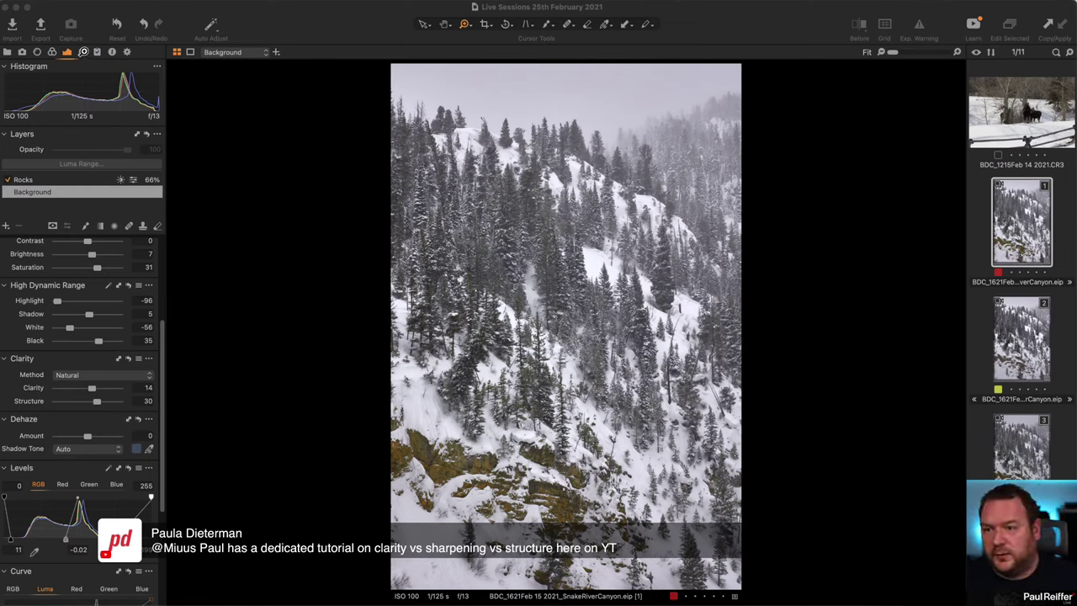
- Show the Details sharpening and noise reduction settings, then return to variant 2
click(82, 52)
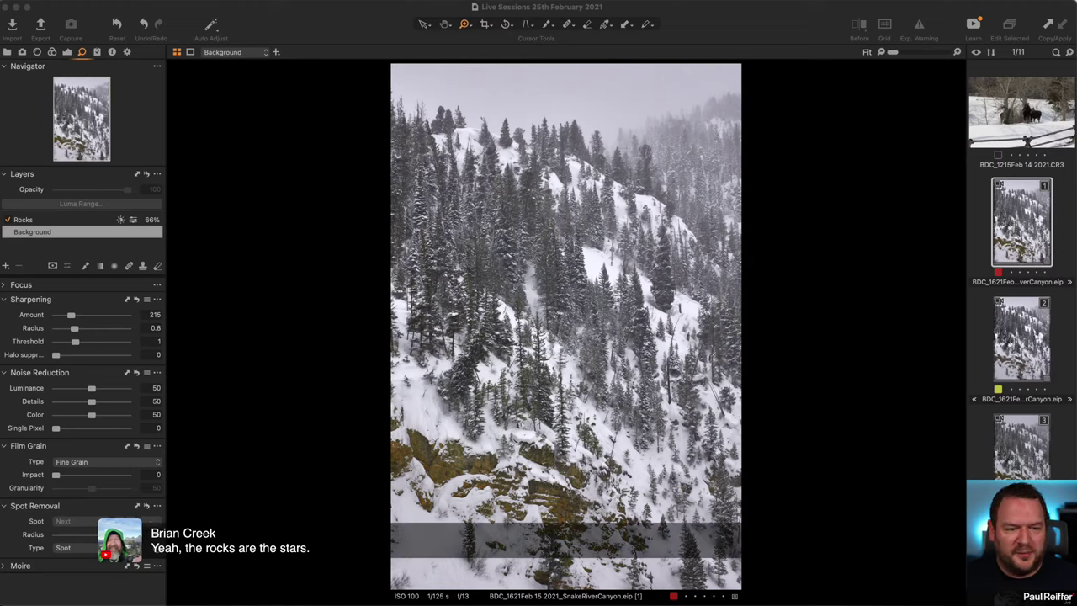
click(1015, 341)
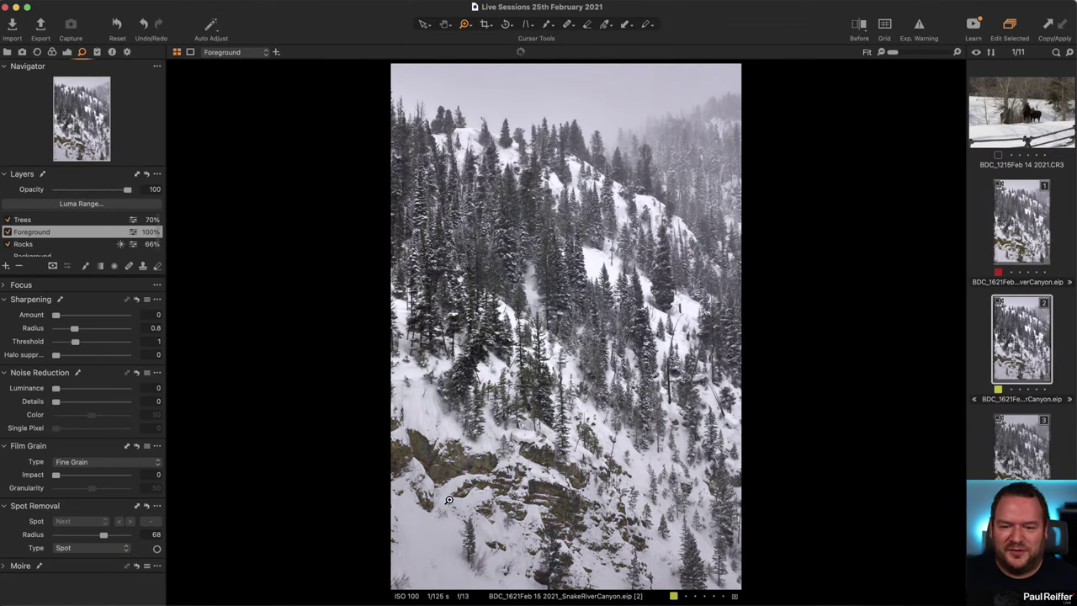
- Compare the Foreground layer on and off, leave it enabled, and display the Exposure tools
click(8, 247)
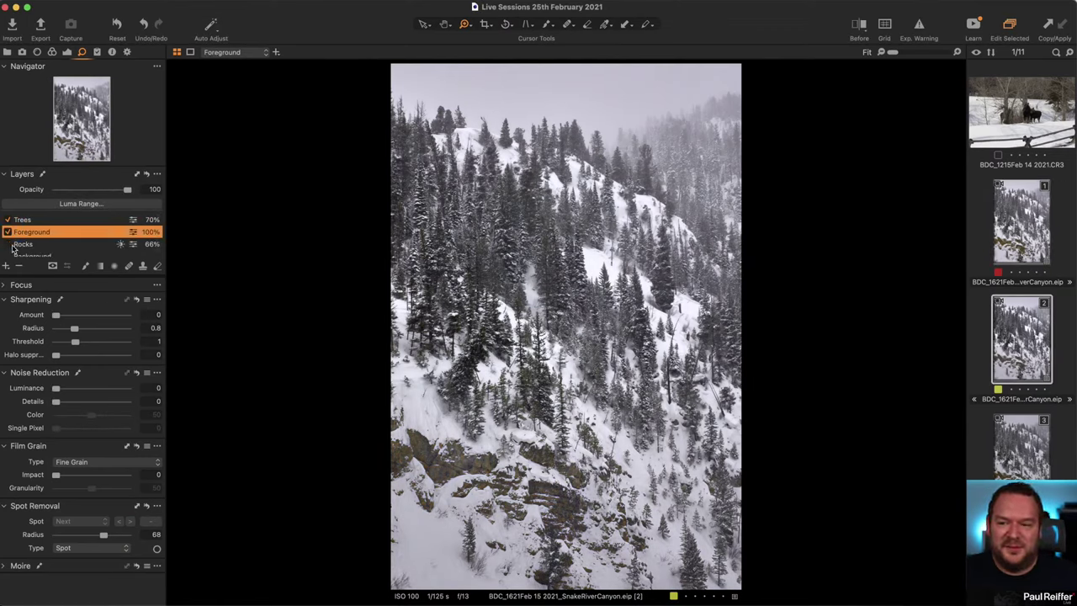
click(7, 232)
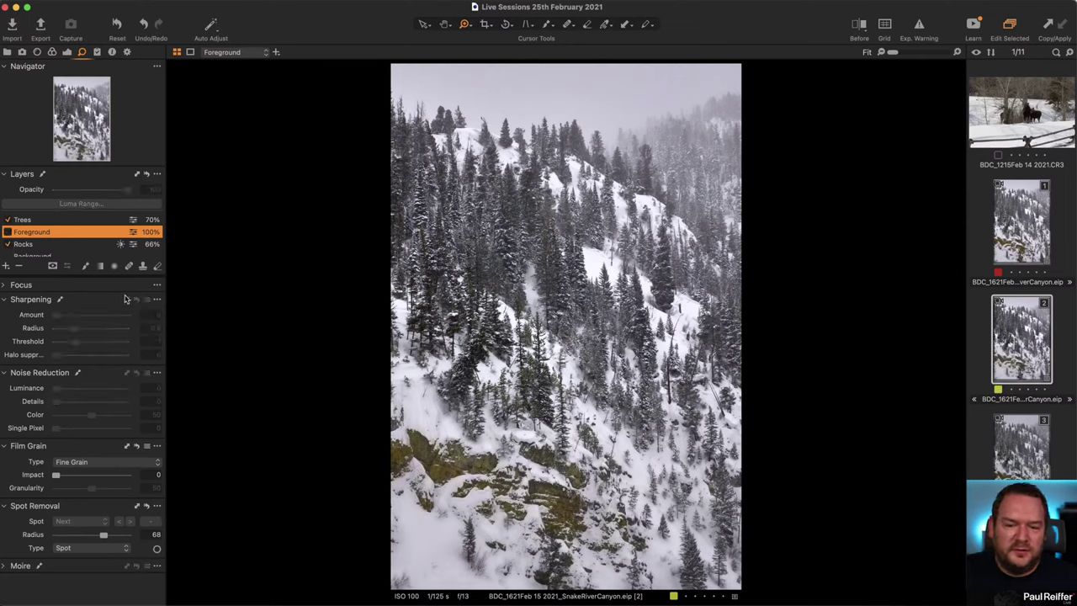
click(8, 233)
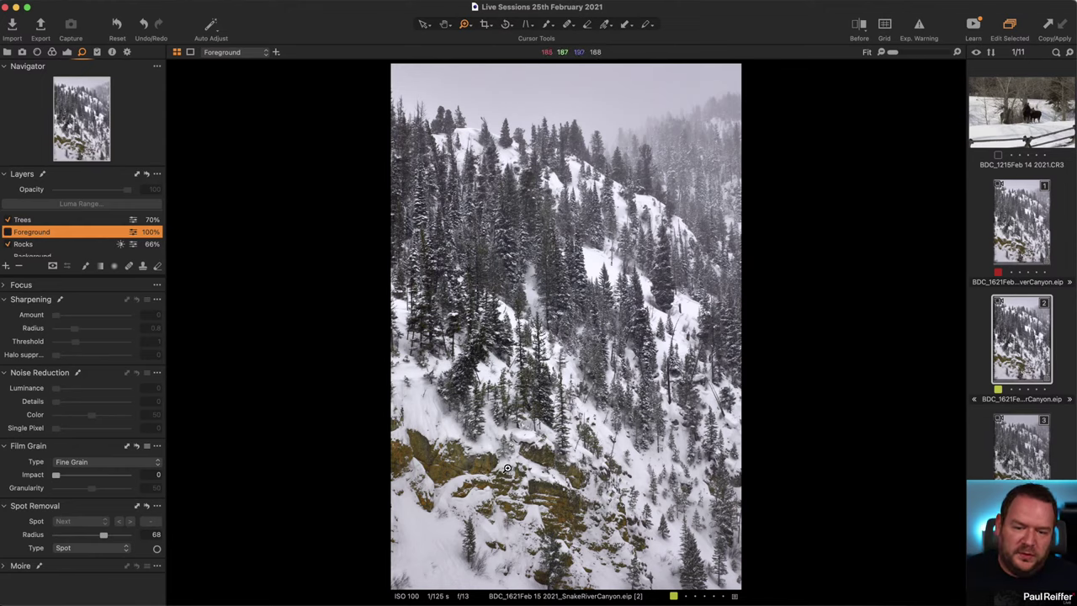
click(8, 232)
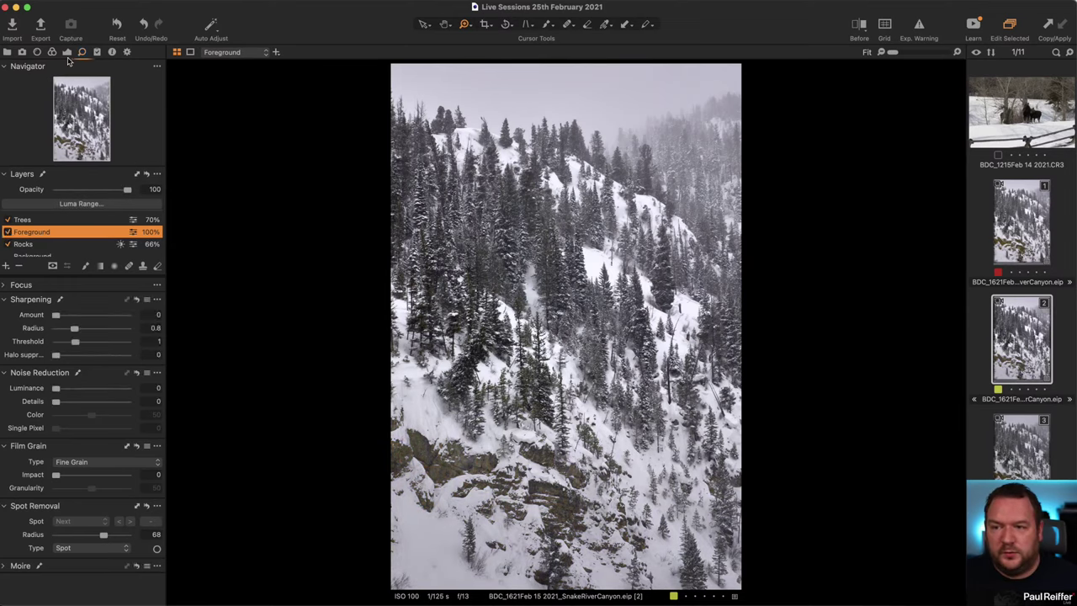
click(67, 52)
- Reset the Foreground layer's Exposure and High Dynamic Range to 0, set Dehaze Amount to 10, and compare on/off
scroll(114, 354, up, 4)
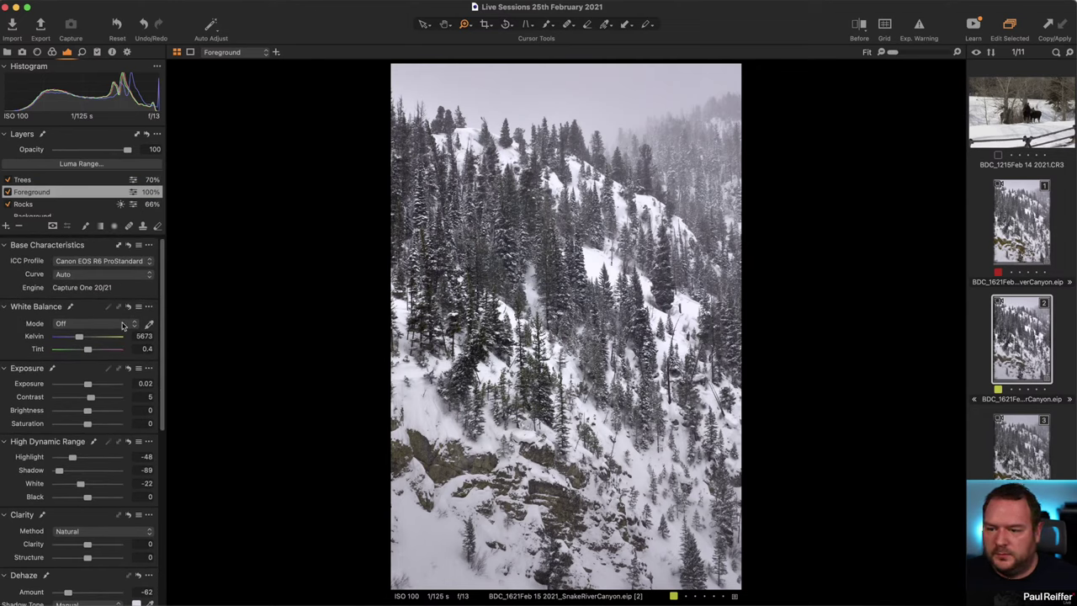
click(128, 369)
click(128, 443)
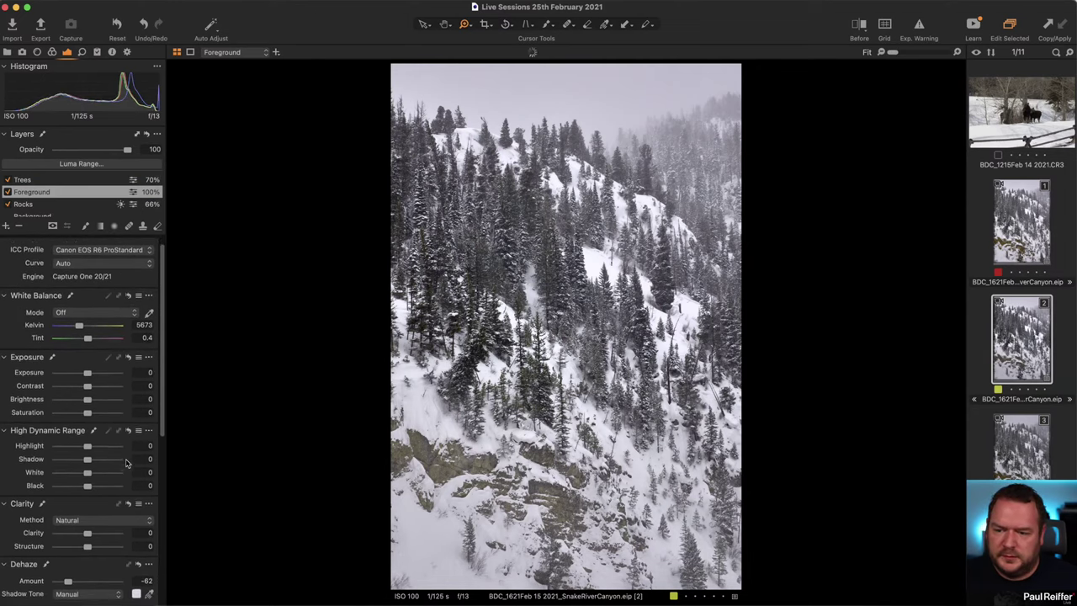
scroll(84, 471, down, 4)
drag(69, 490, 90, 491)
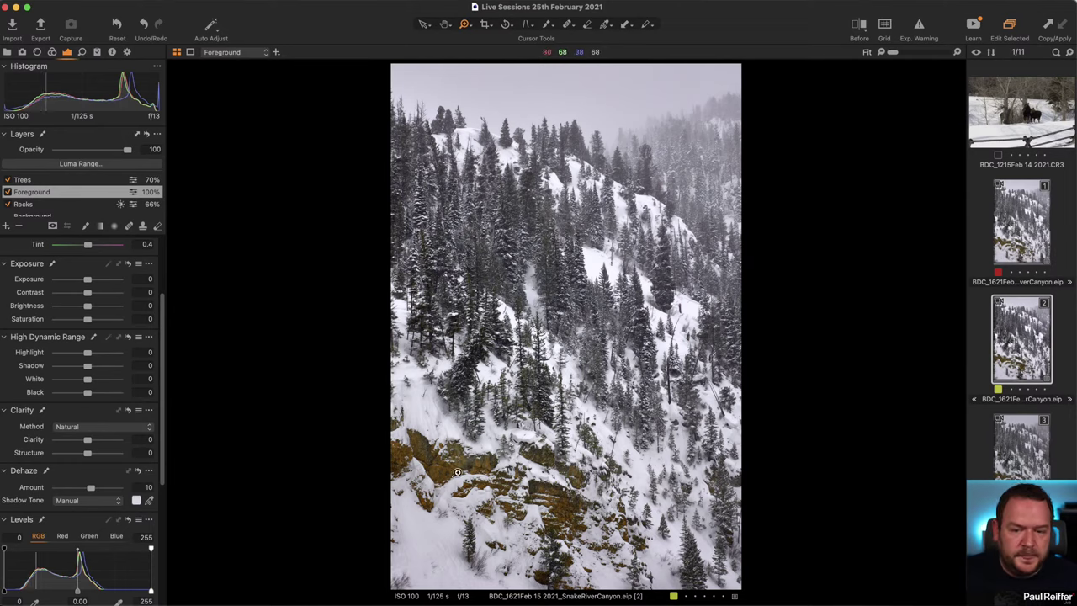
click(6, 192)
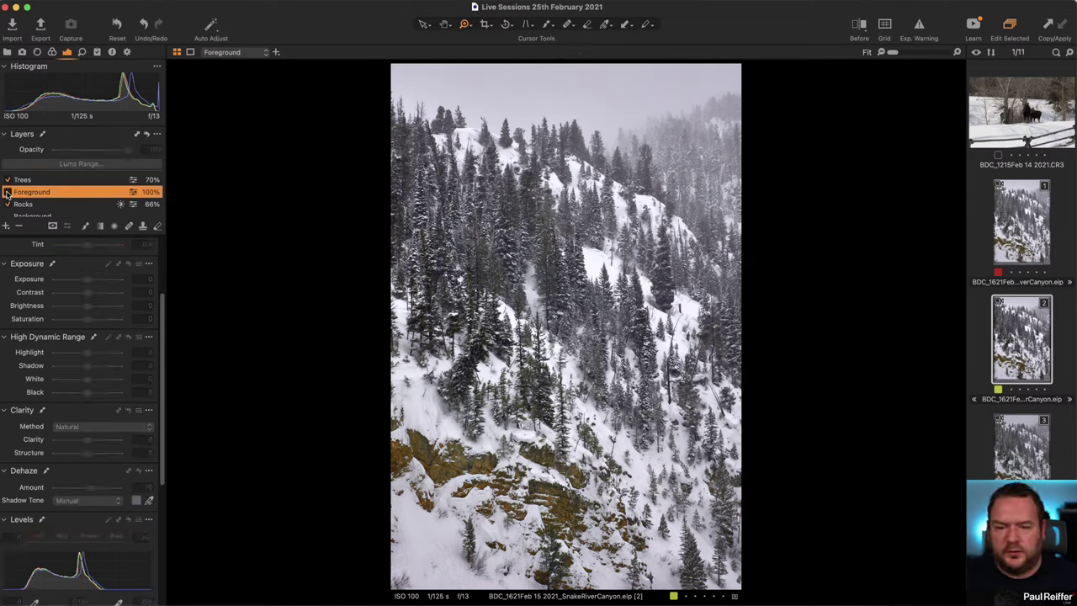
click(7, 192)
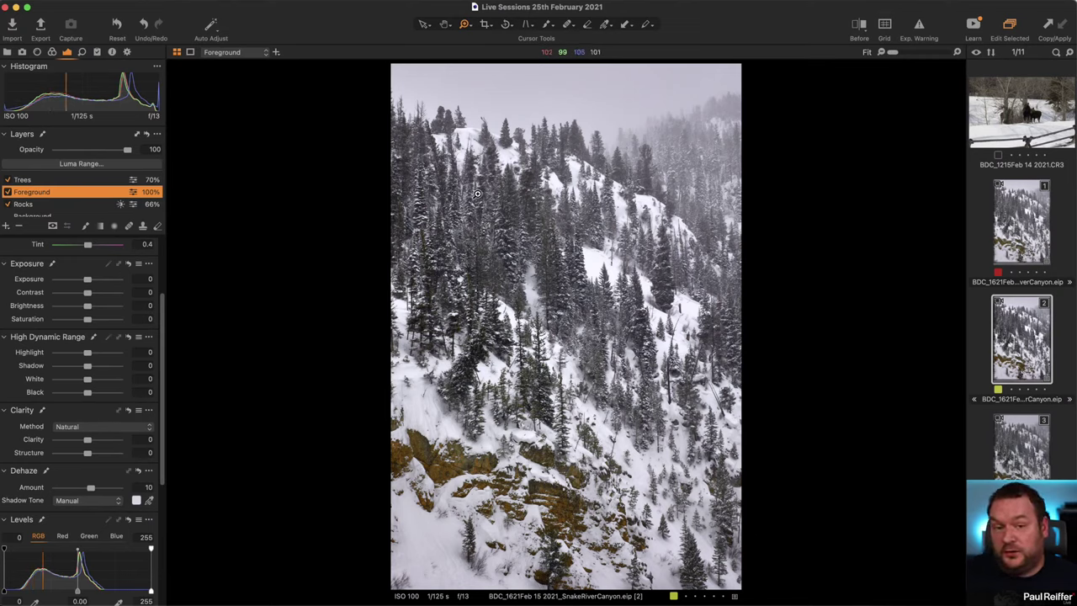
- Add a new empty adjustment layer named 'Sky'
click(6, 225)
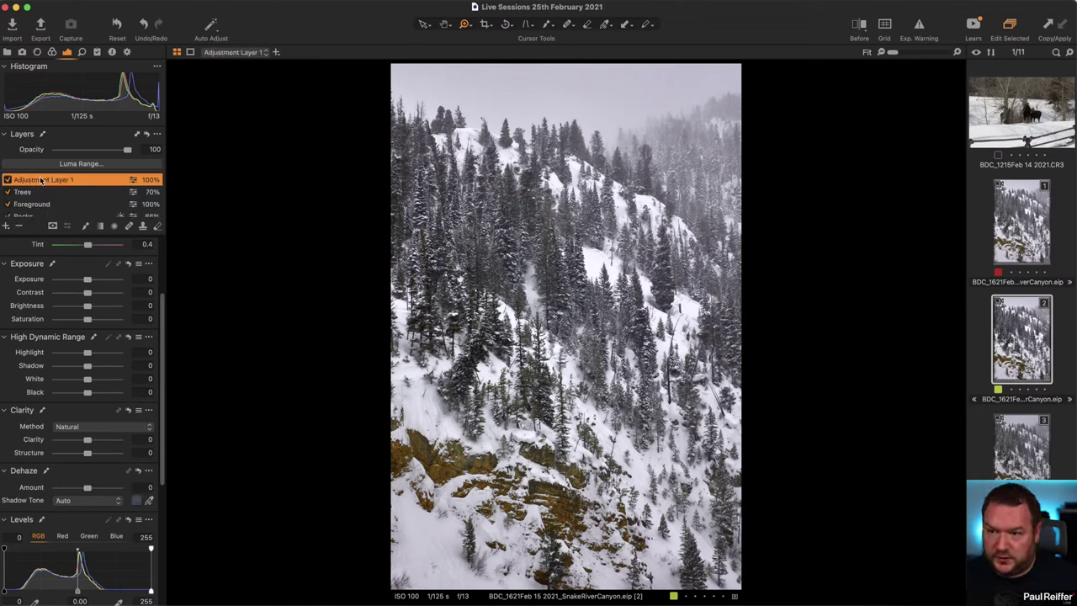
double_click(48, 180)
text(Sky)
key(Return)
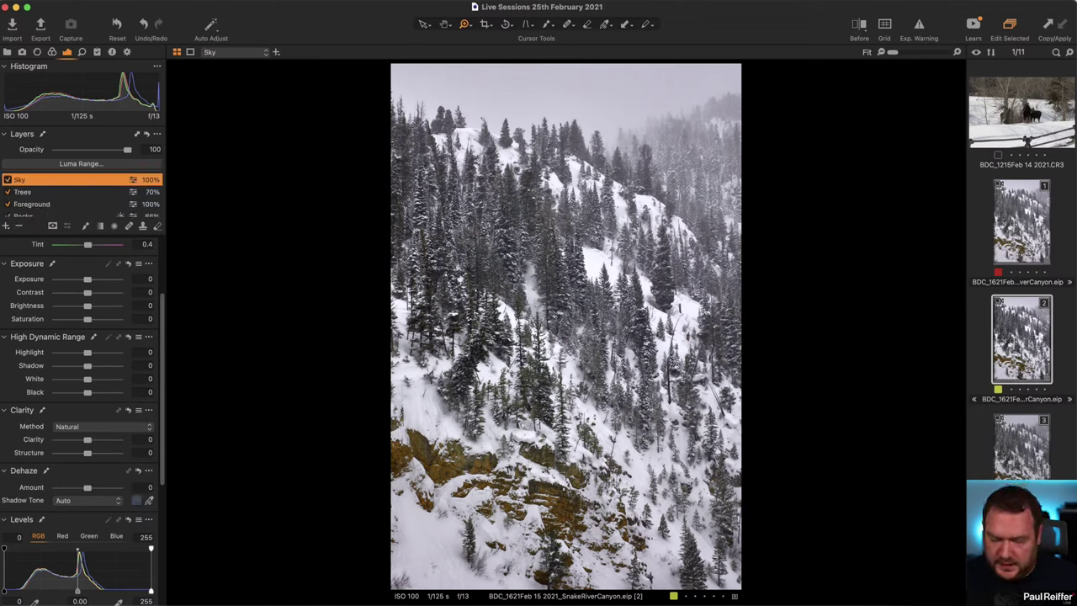
- Draw a linear gradient mask fading down from the top of the sky, checking it as a red overlay
click(100, 226)
drag(556, 139, 539, 336)
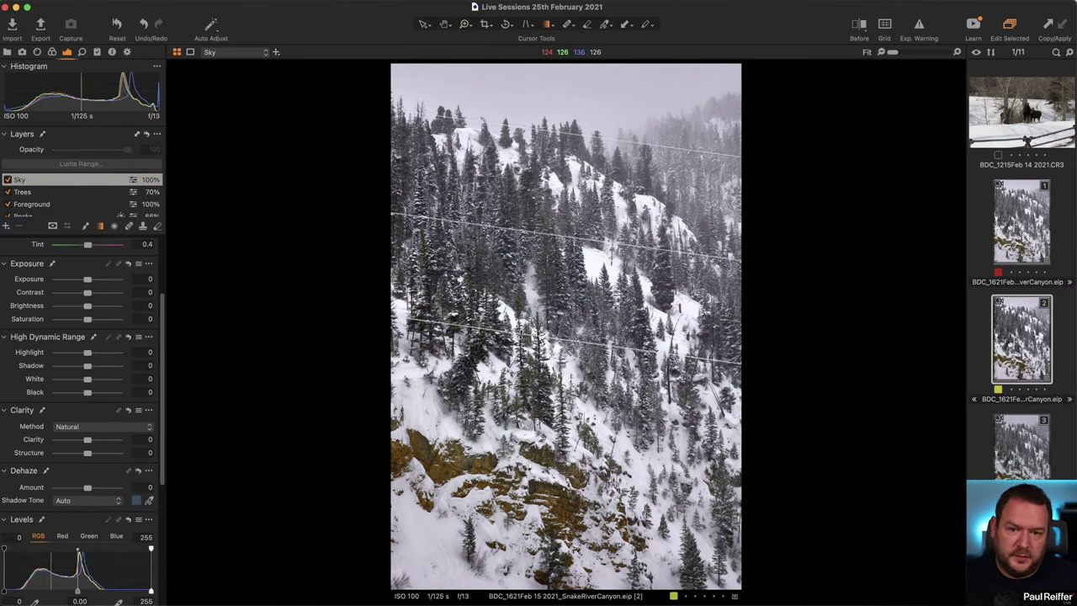
key(m)
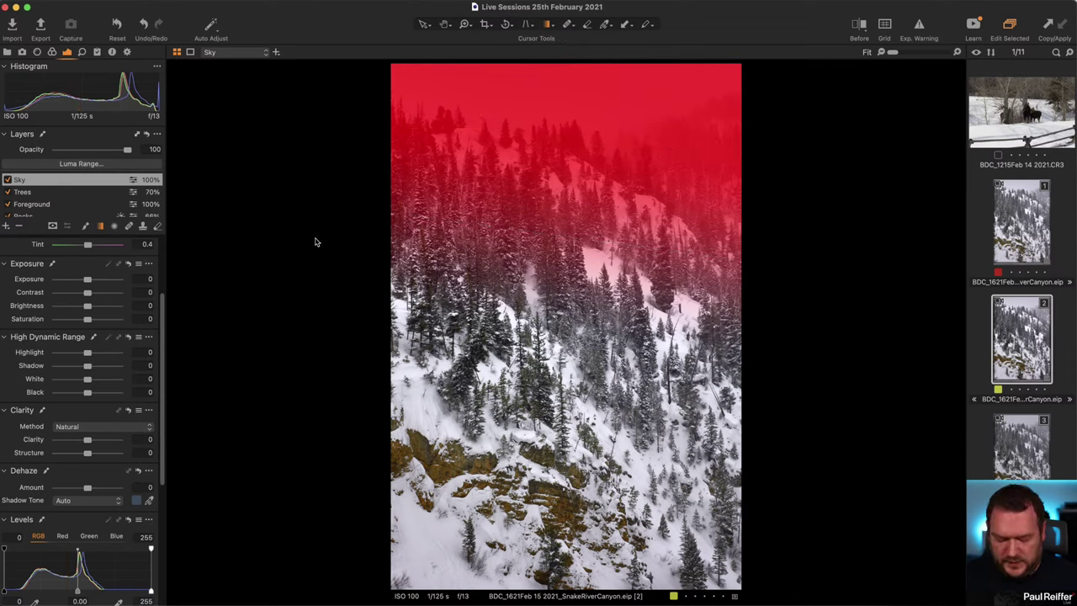
key(m)
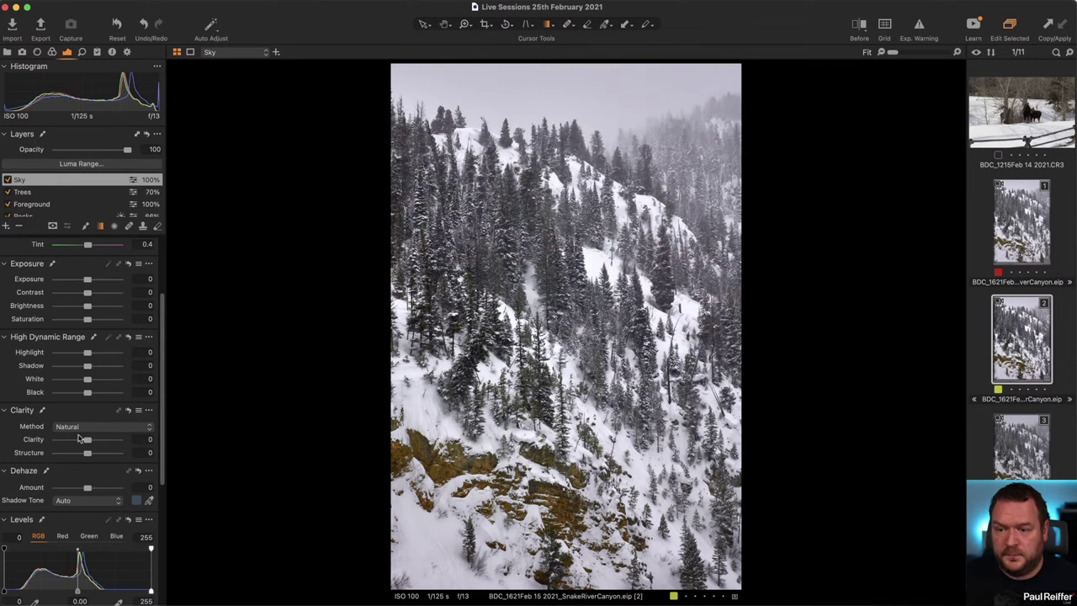
- Give the Sky layer Dehaze -44 with a shadow tone sampled from the misty sky, then compare it on/off
drag(87, 488, 73, 489)
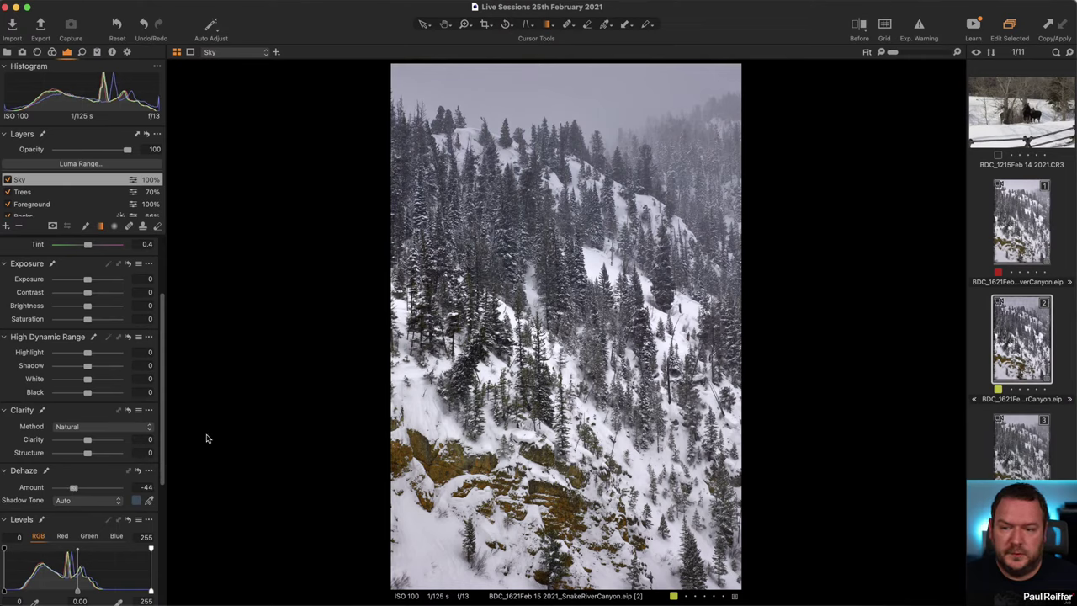
click(150, 500)
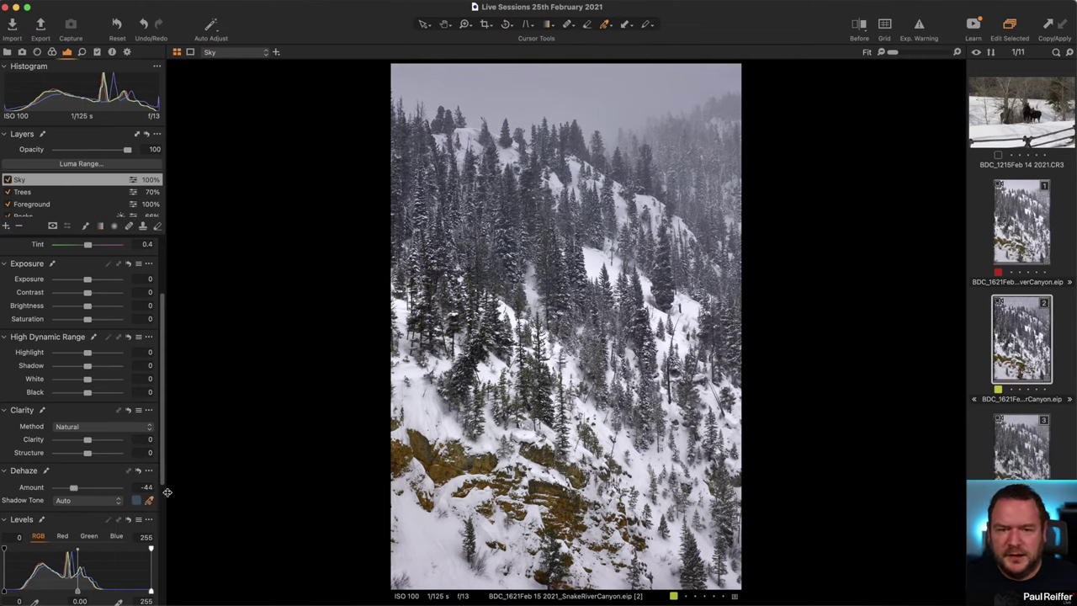
click(627, 112)
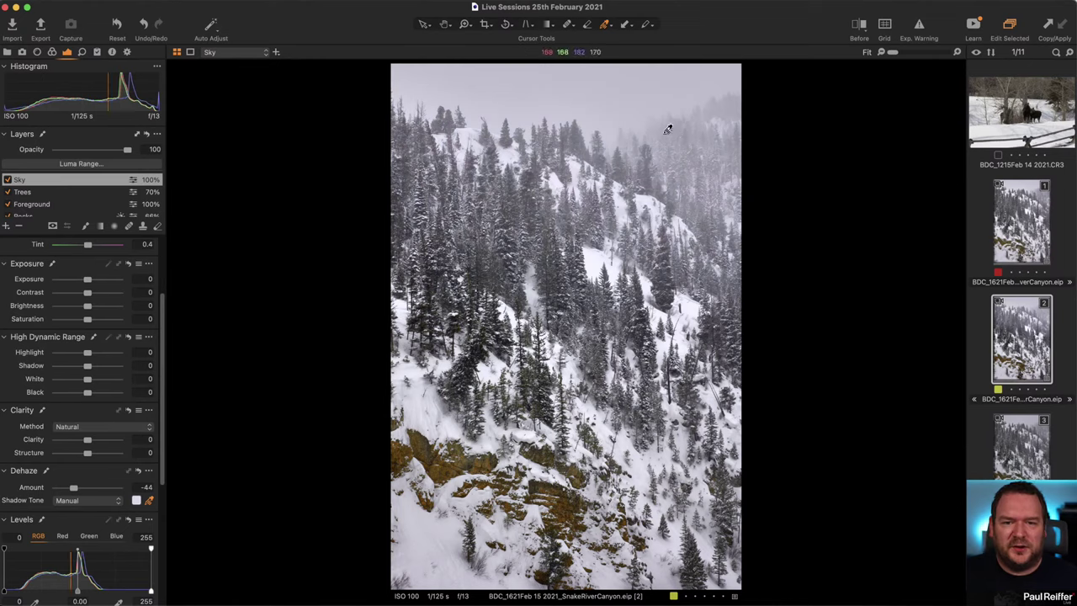
click(8, 180)
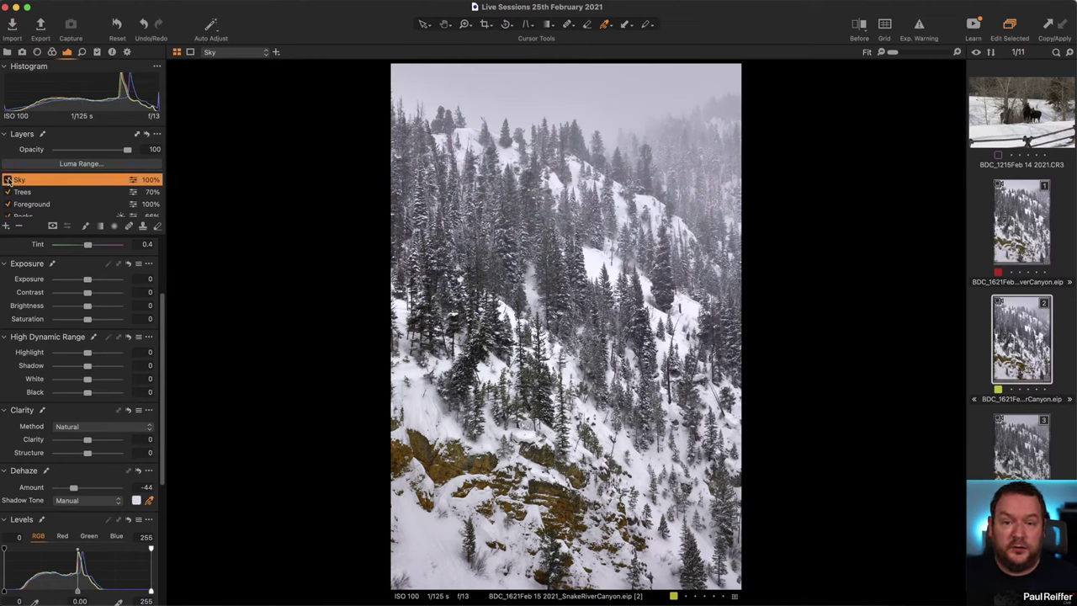
click(8, 180)
click(8, 180)
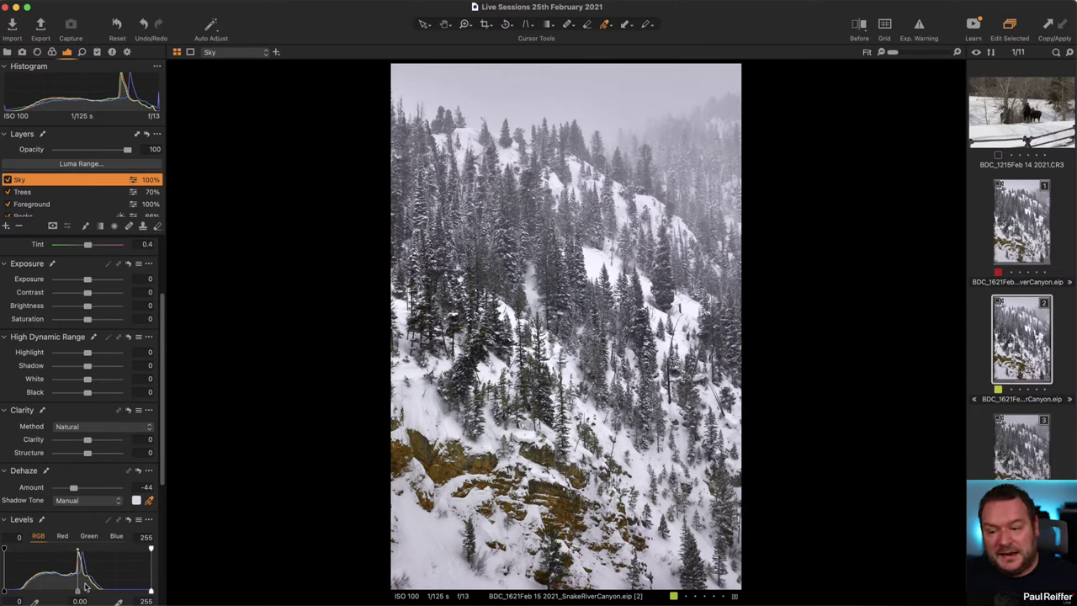
- Reset the Sky layer's Dehaze to 0 and pull a Luma curve point from 166 down to 141
scroll(84, 581, down, 5)
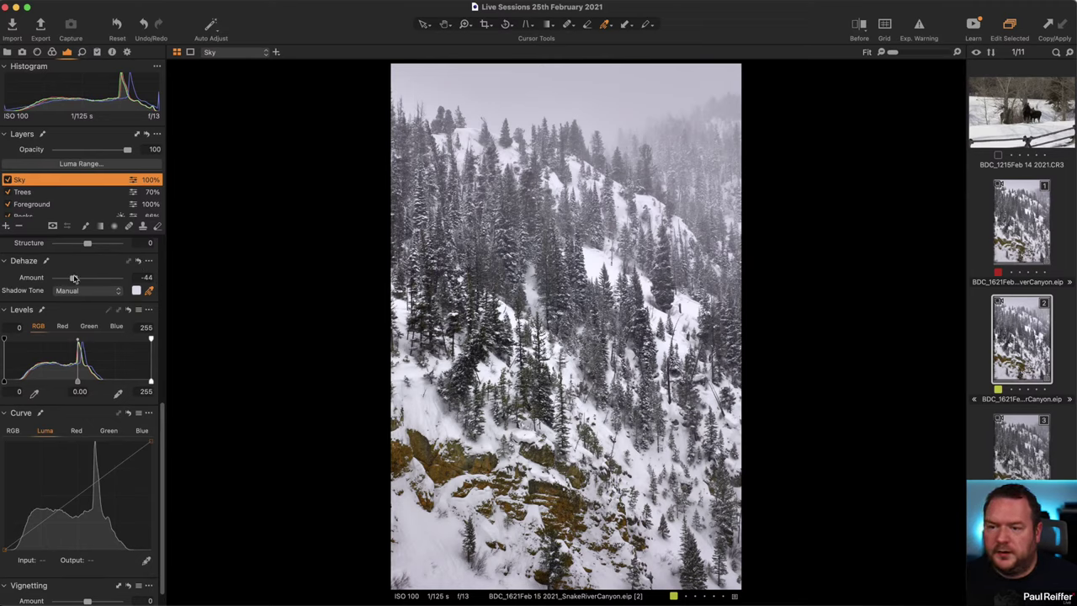
drag(74, 278, 86, 280)
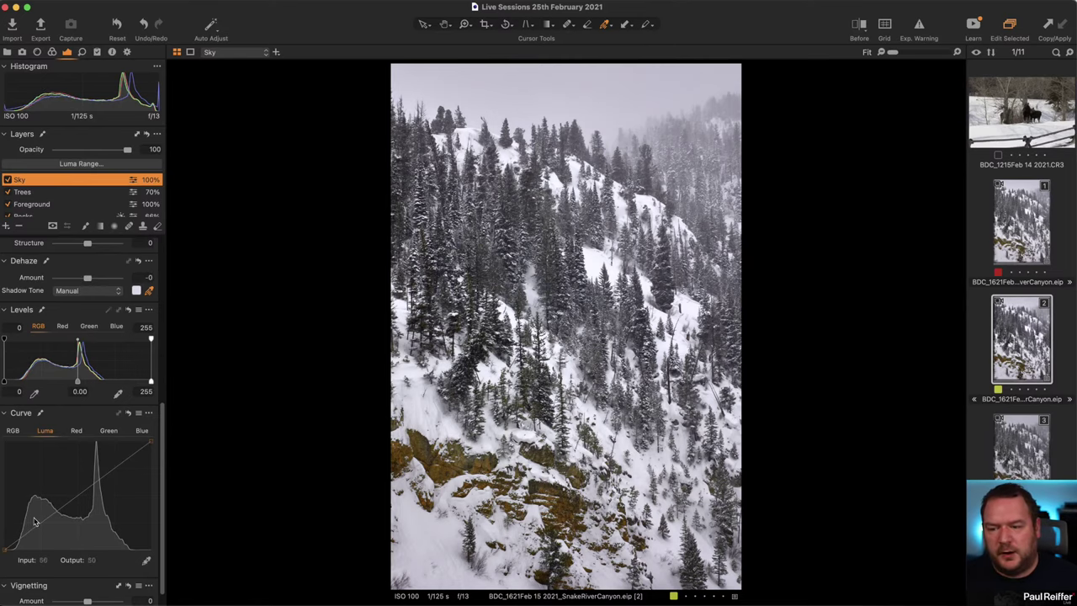
click(62, 508)
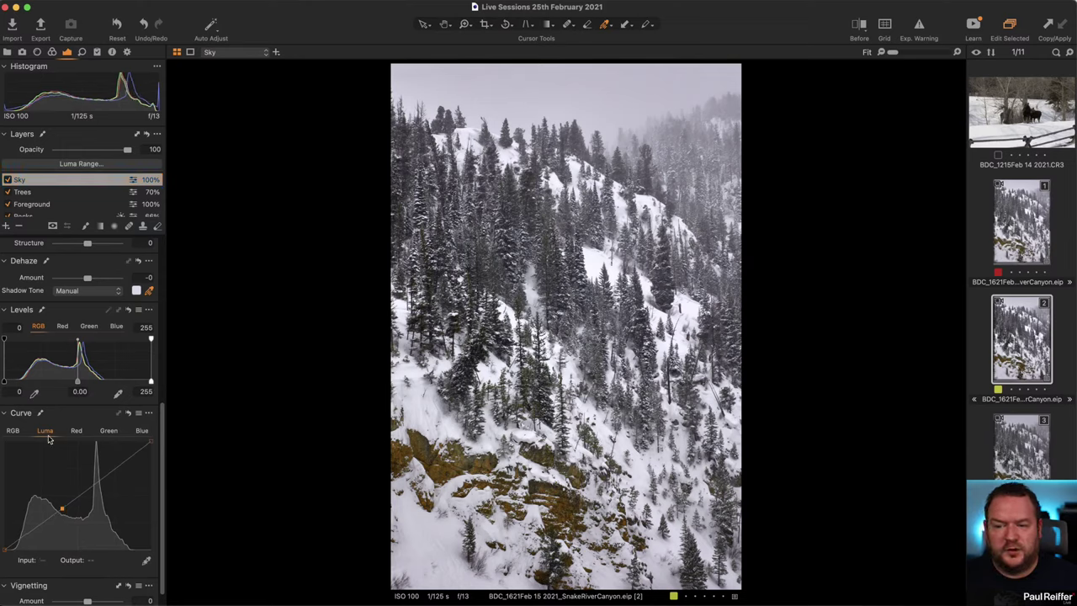
click(122, 467)
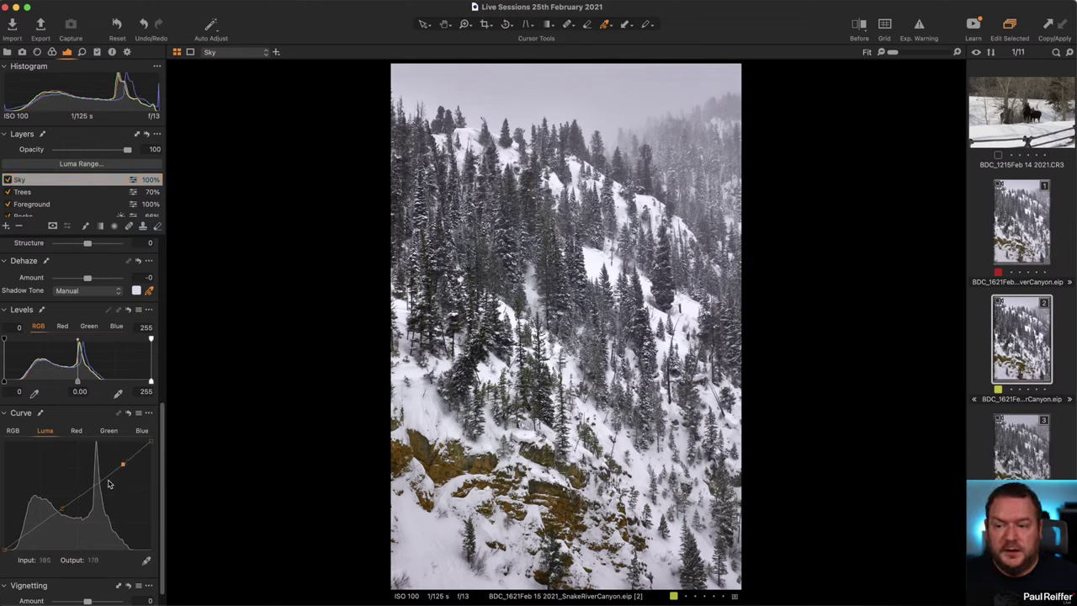
drag(100, 479, 101, 494)
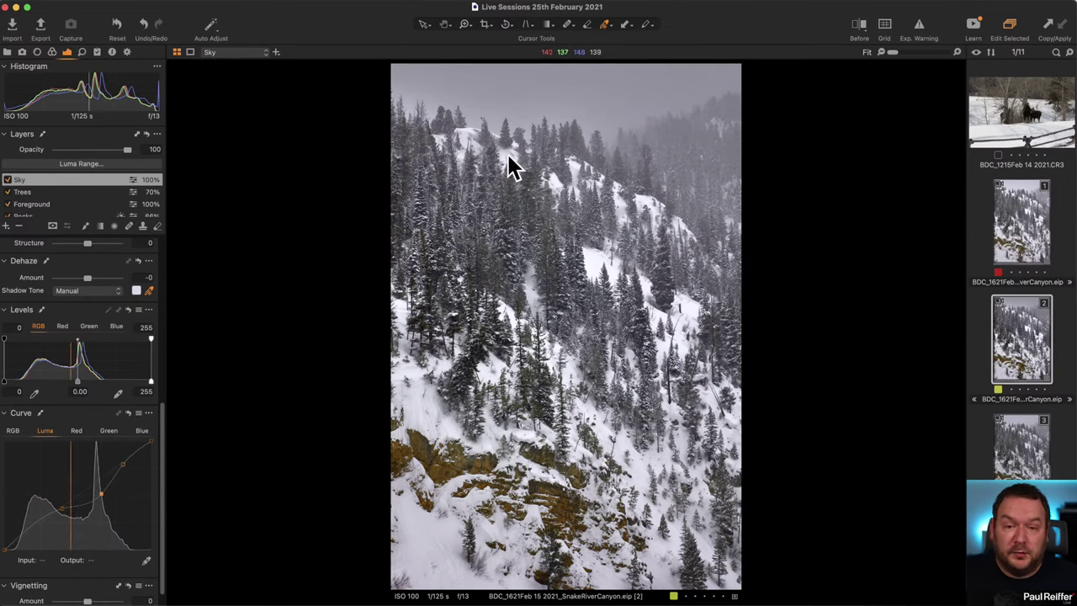
click(127, 414)
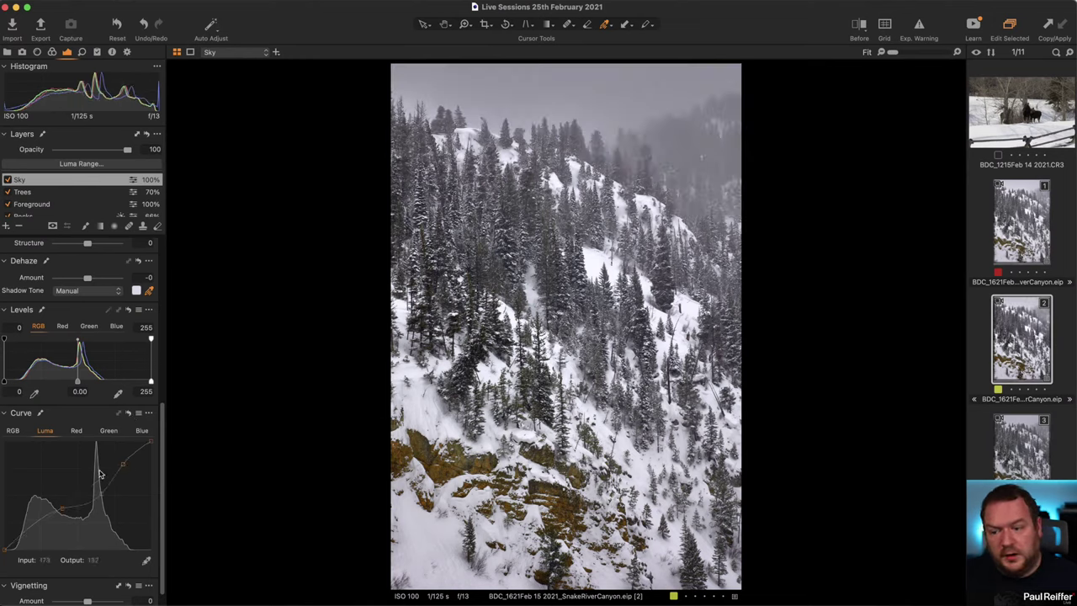
drag(101, 493, 98, 485)
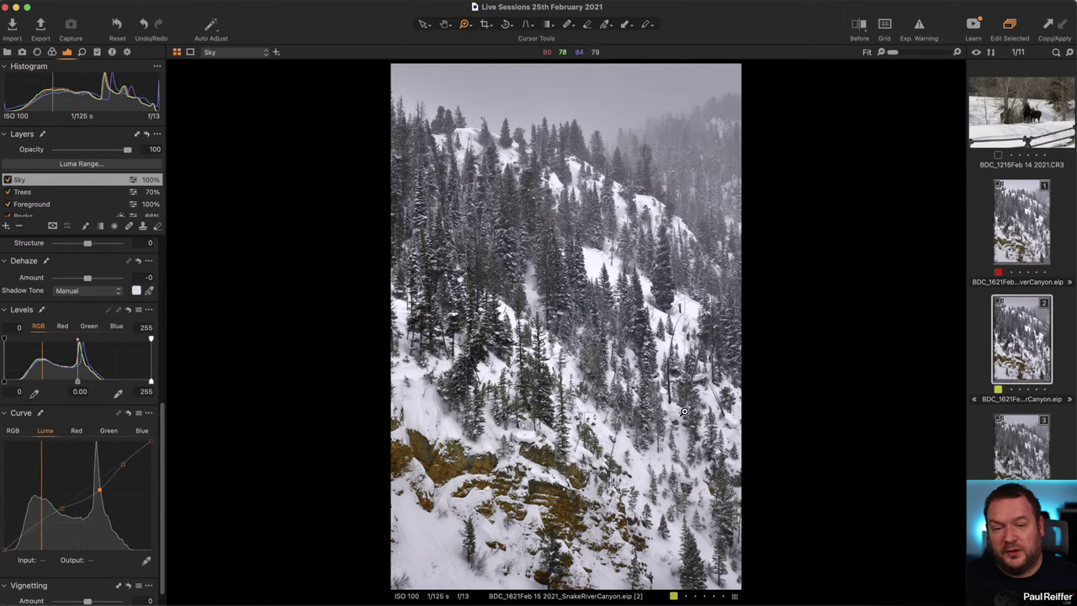
- Zoom to 108% on the trees of the snowy slope with the Zoom tool
key(z)
click(522, 314)
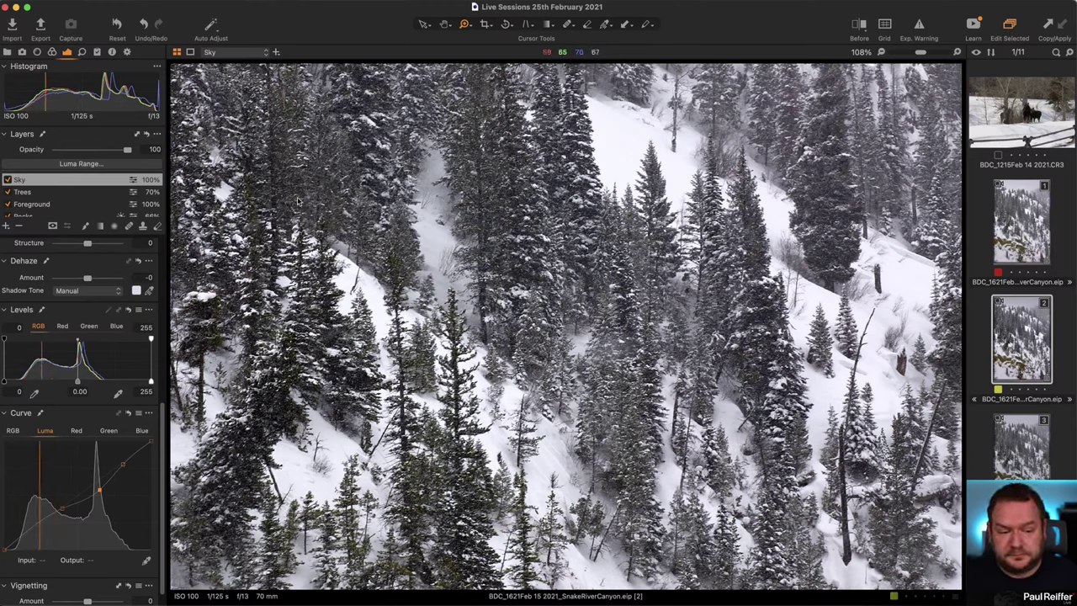
- Switch the left panel to the Library tab to show collections and filters
click(8, 52)
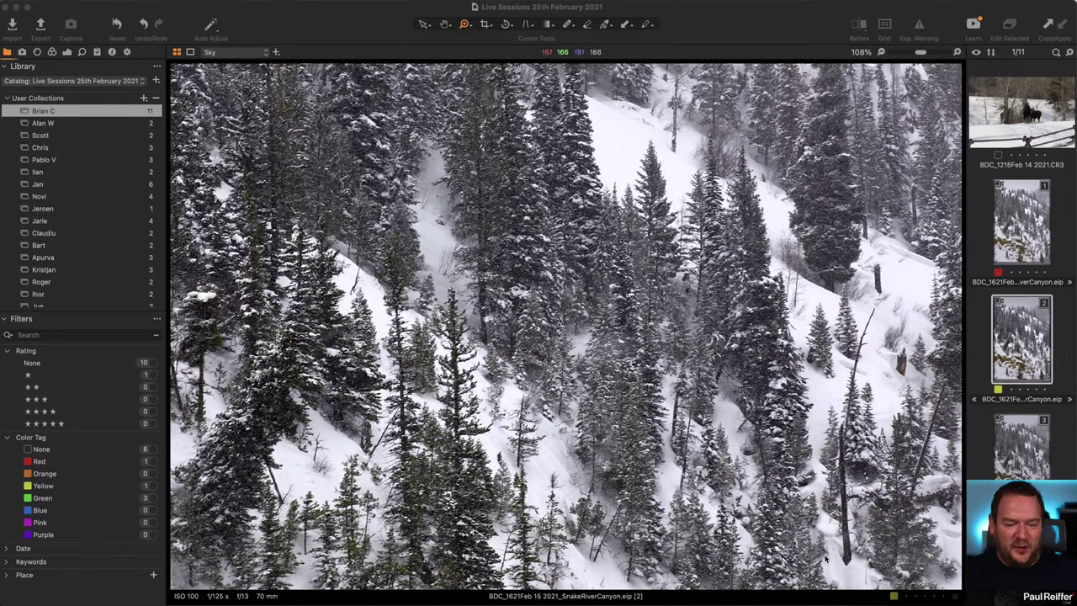
- Open the next collection's sunset pier photo, fit it, and sweep a Before/After split across it
click(58, 124)
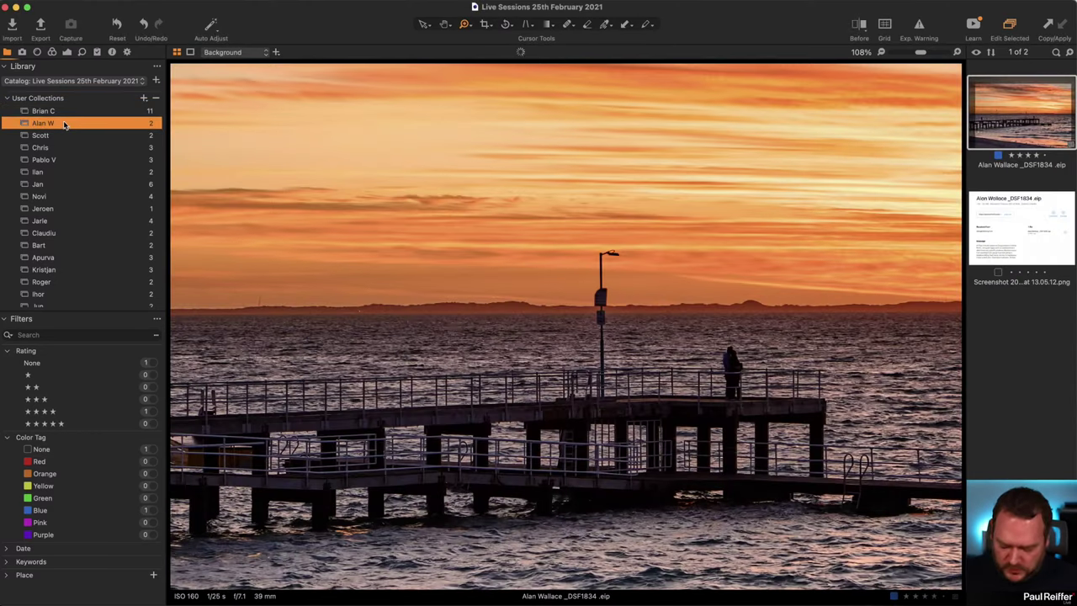
click(611, 297)
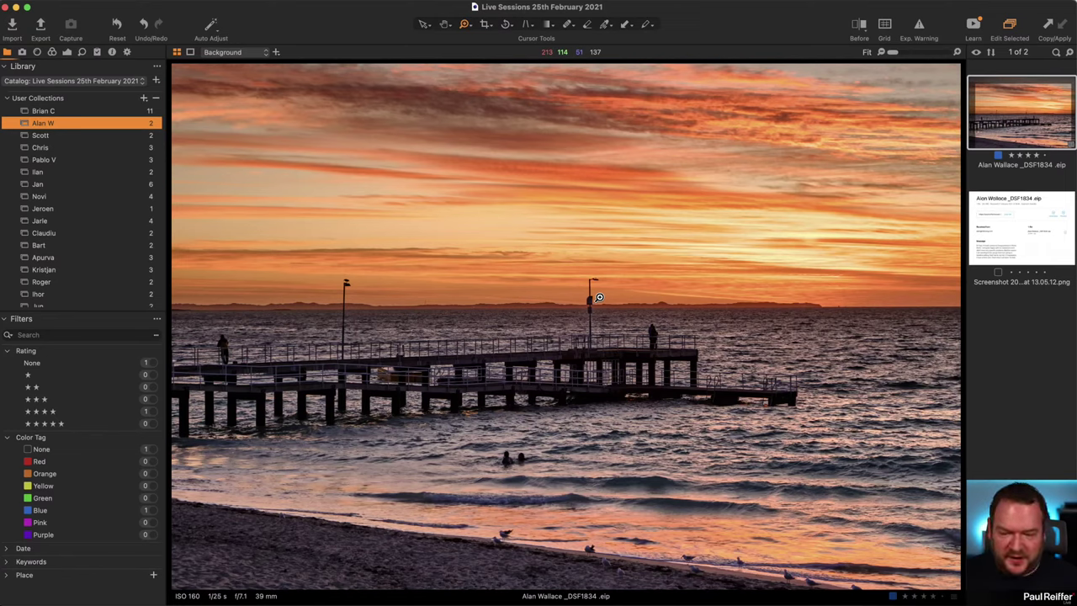
key(y)
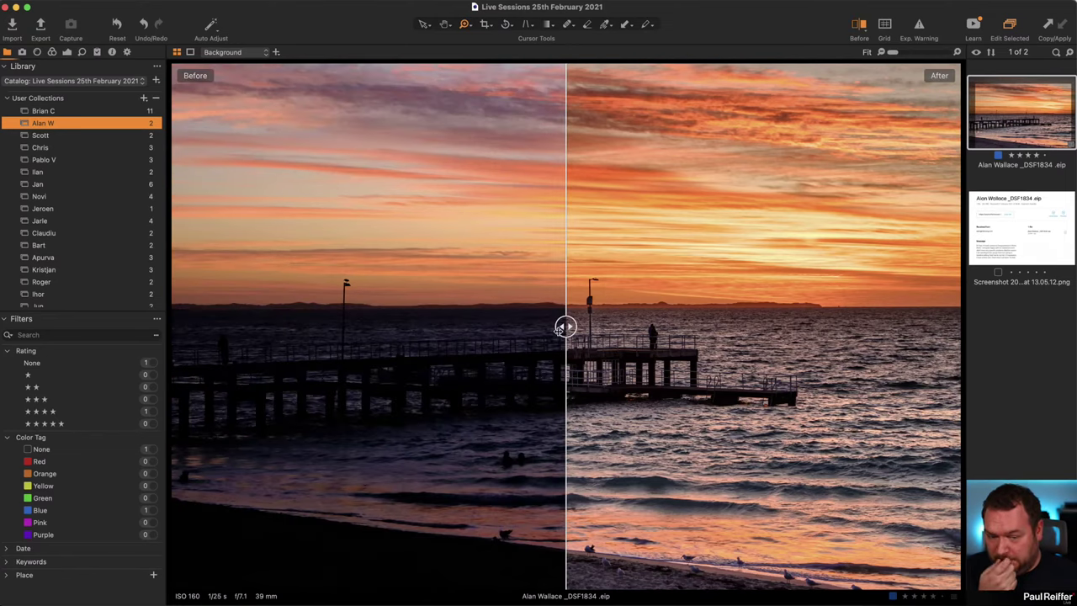
drag(558, 335, 98, 351)
drag(173, 327, 336, 326)
drag(333, 370, 183, 429)
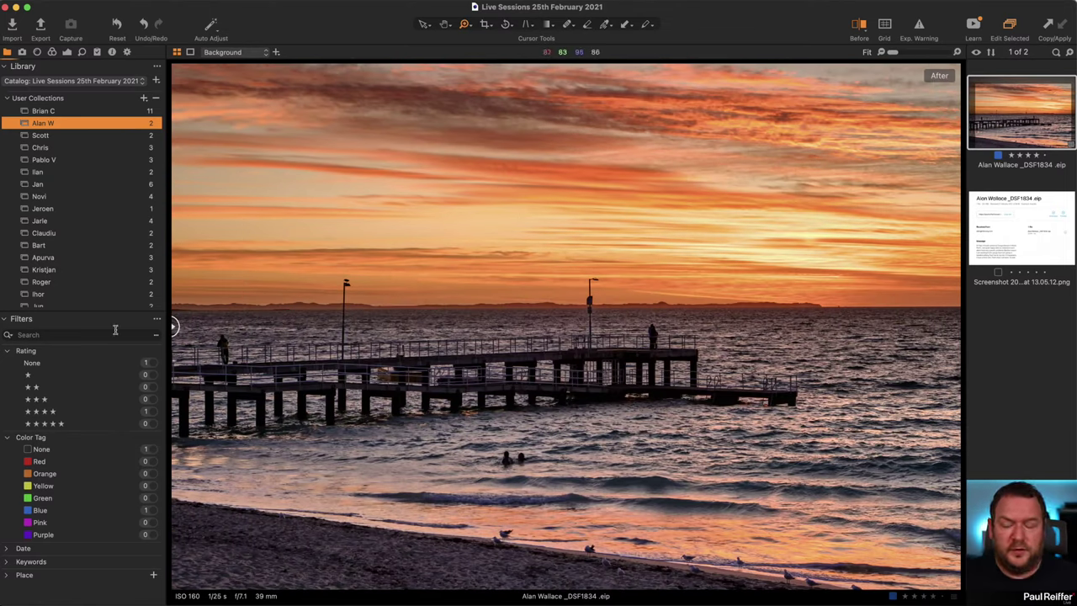
mouse_move(172, 326)
mouse_down()
mouse_move(957, 325)
mouse_move(174, 326)
mouse_up()
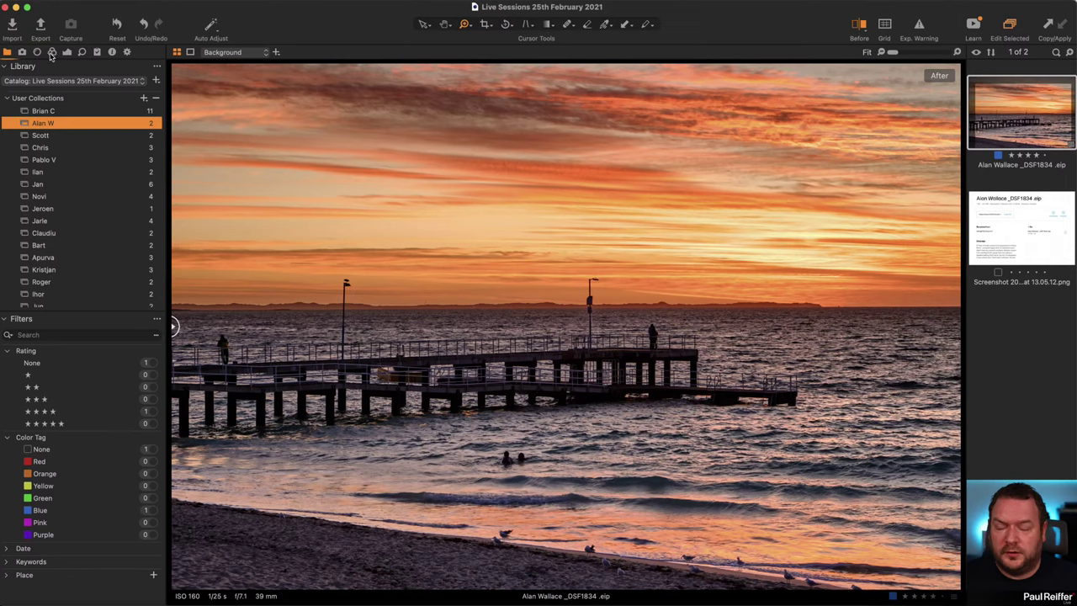
- Show the Exposure tab's layers and select the 'Reduce yellow in sky' layer, switching it on
click(37, 52)
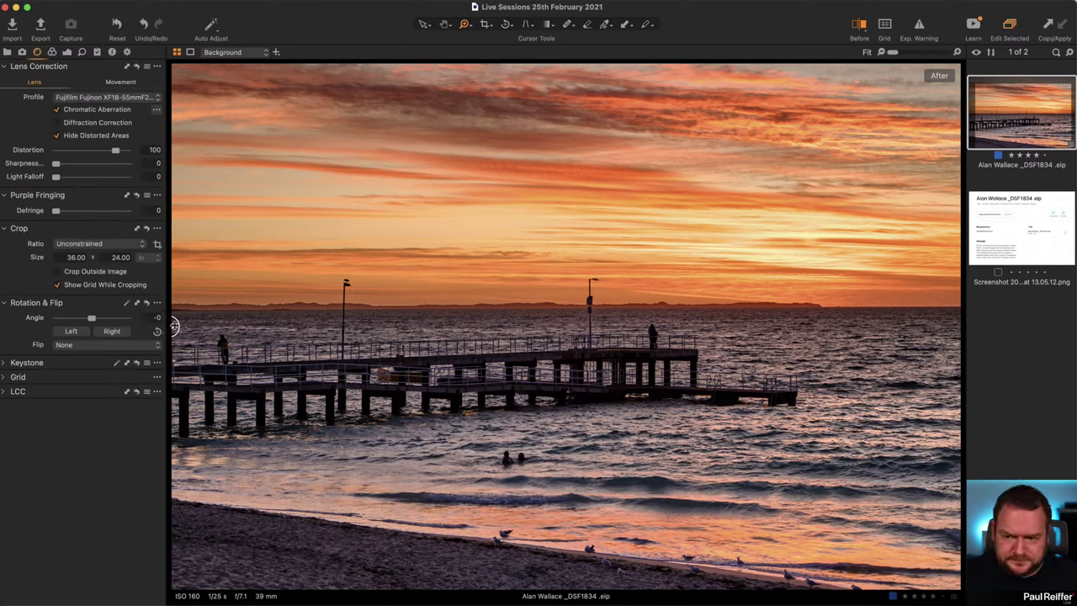
drag(172, 326, 571, 326)
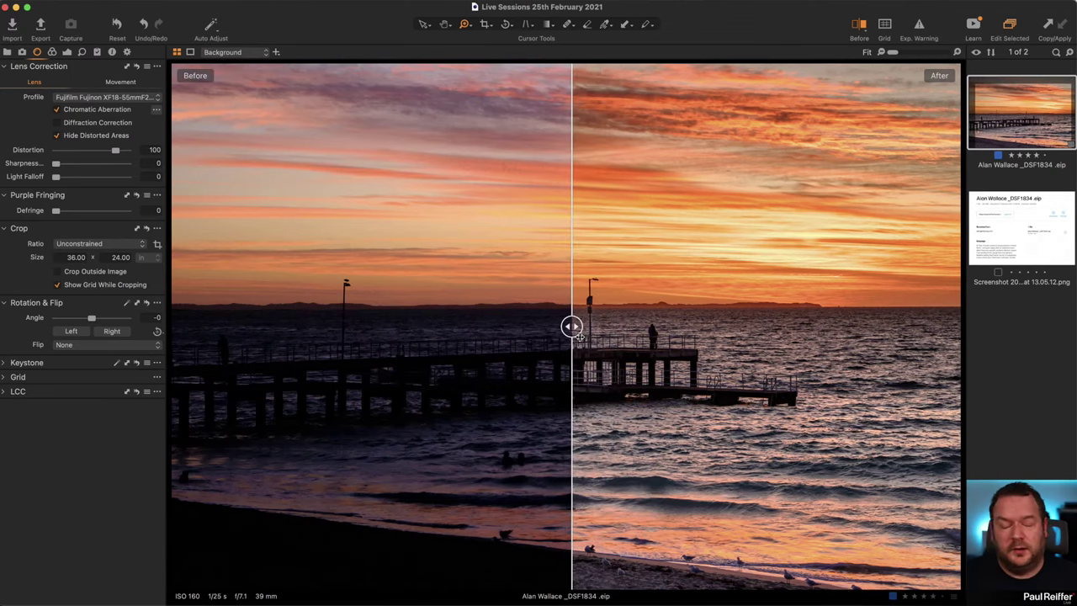
click(67, 52)
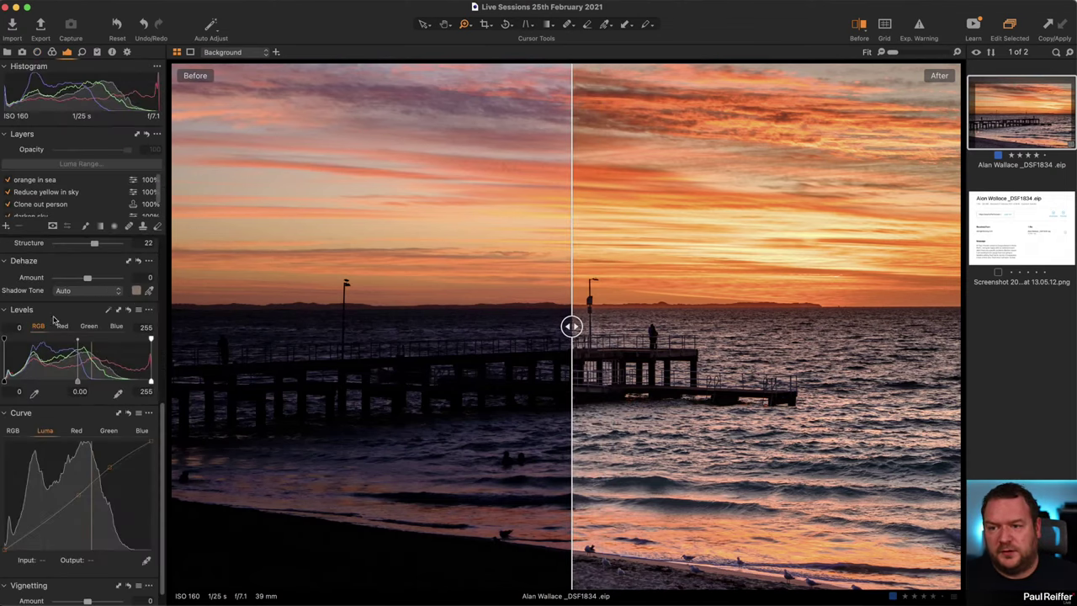
click(76, 193)
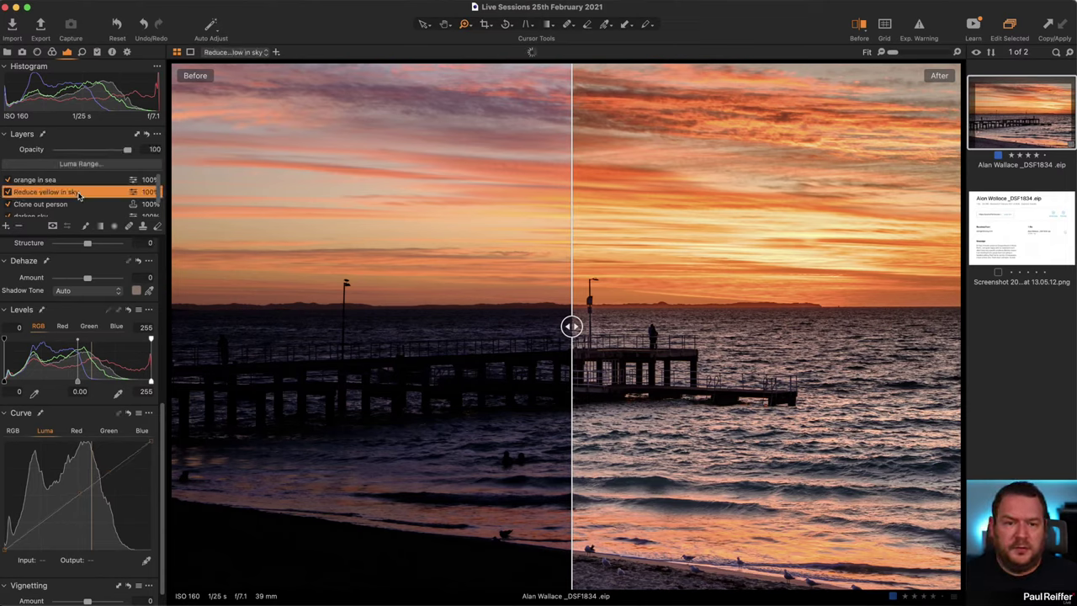
click(6, 192)
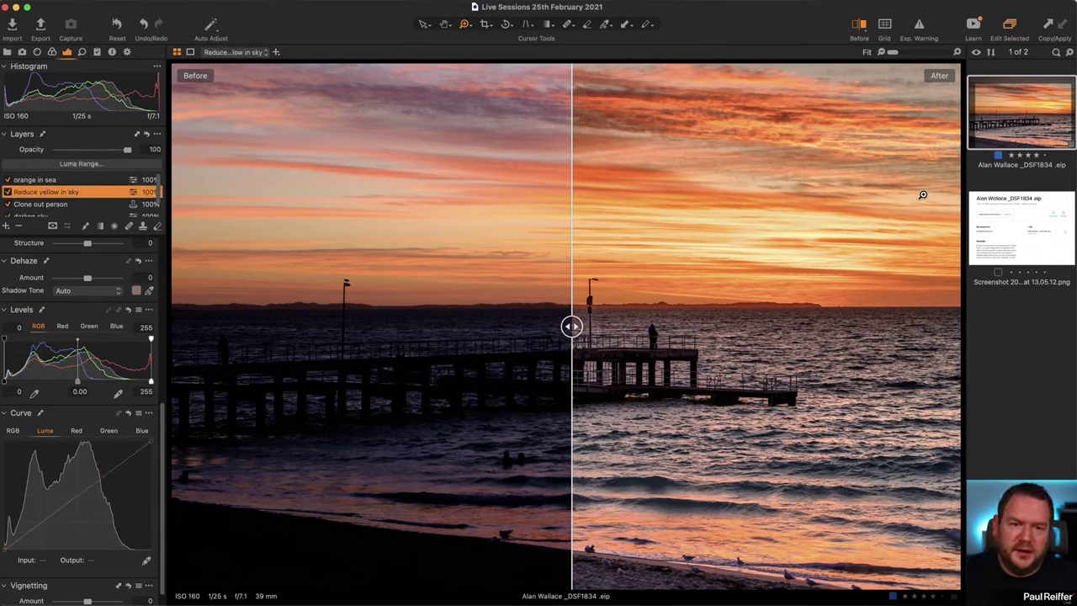
drag(571, 326, 764, 325)
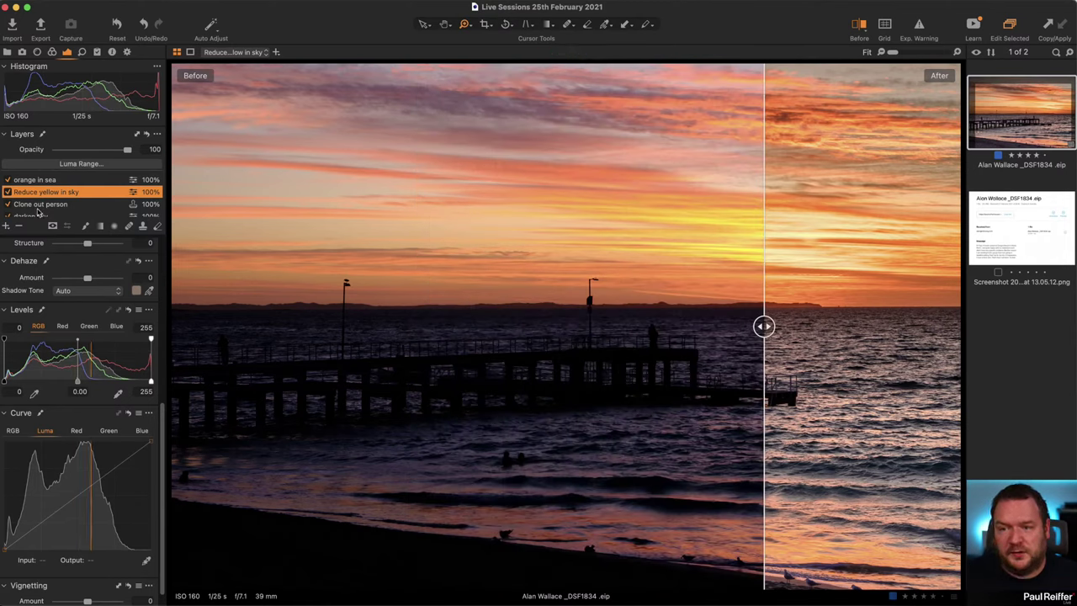
- Preview the 'Reduce yellow in sky' layer's full-frame mask and toggle the layer off and on
key(m)
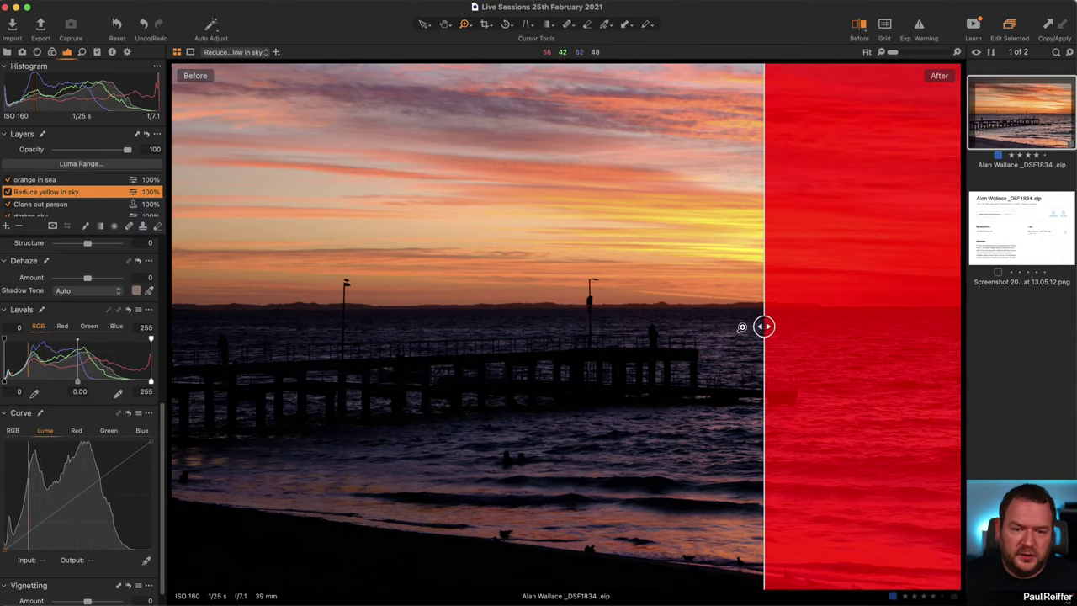
drag(763, 326, 171, 326)
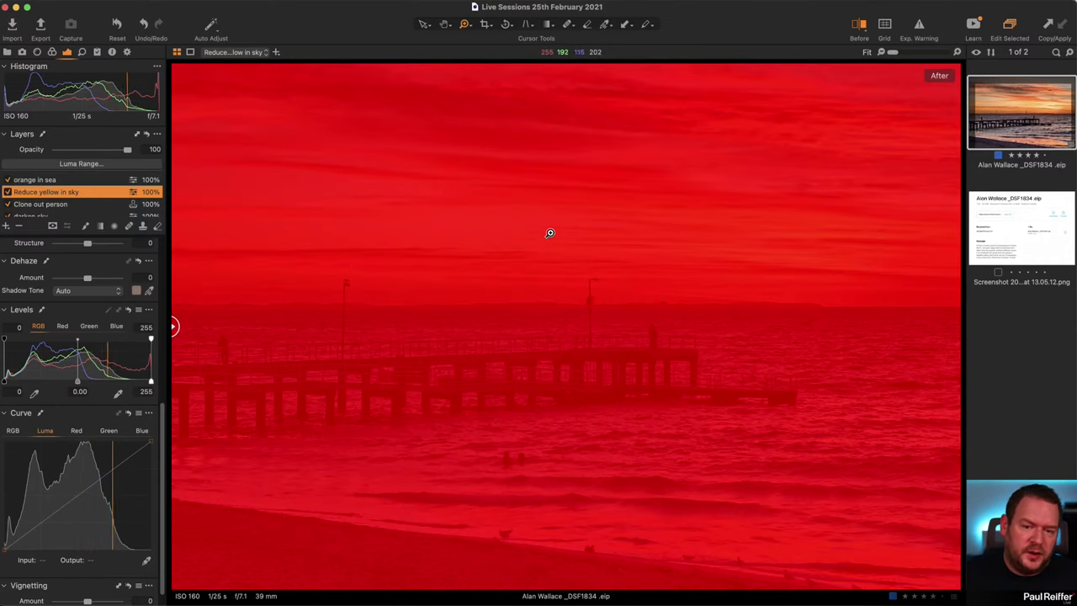
key(m)
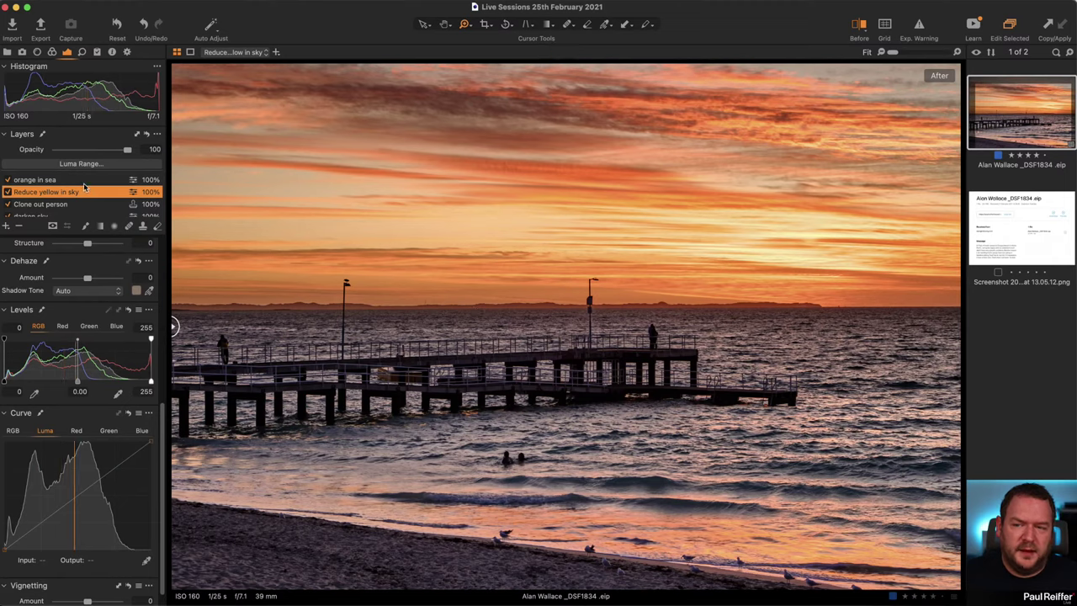
click(7, 192)
click(6, 192)
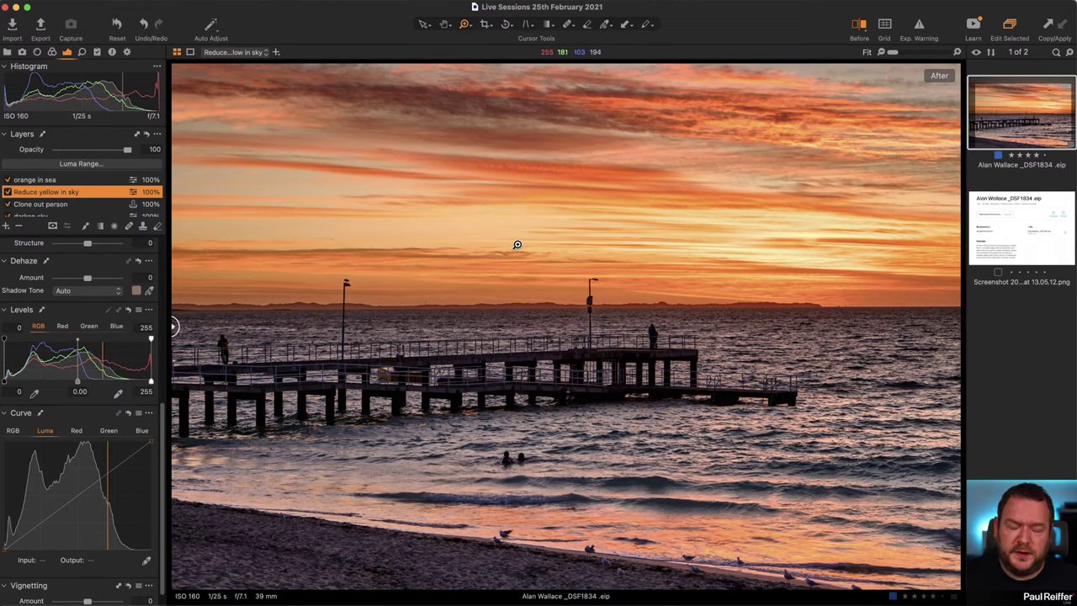
- Inspect the layer's yellow adjustment in the basic colour editor and check its mask
click(52, 52)
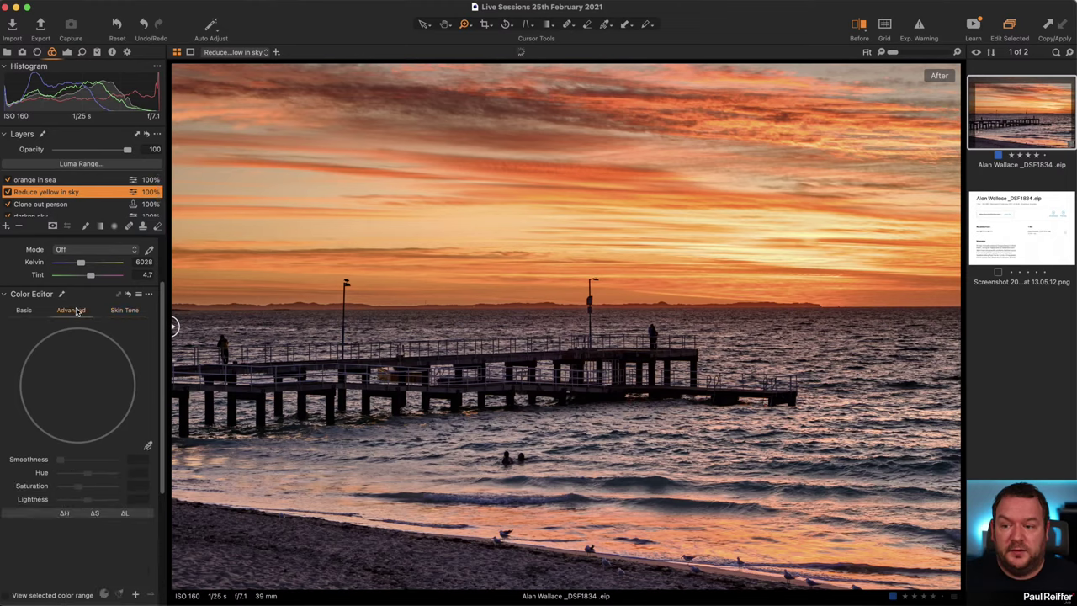
click(27, 311)
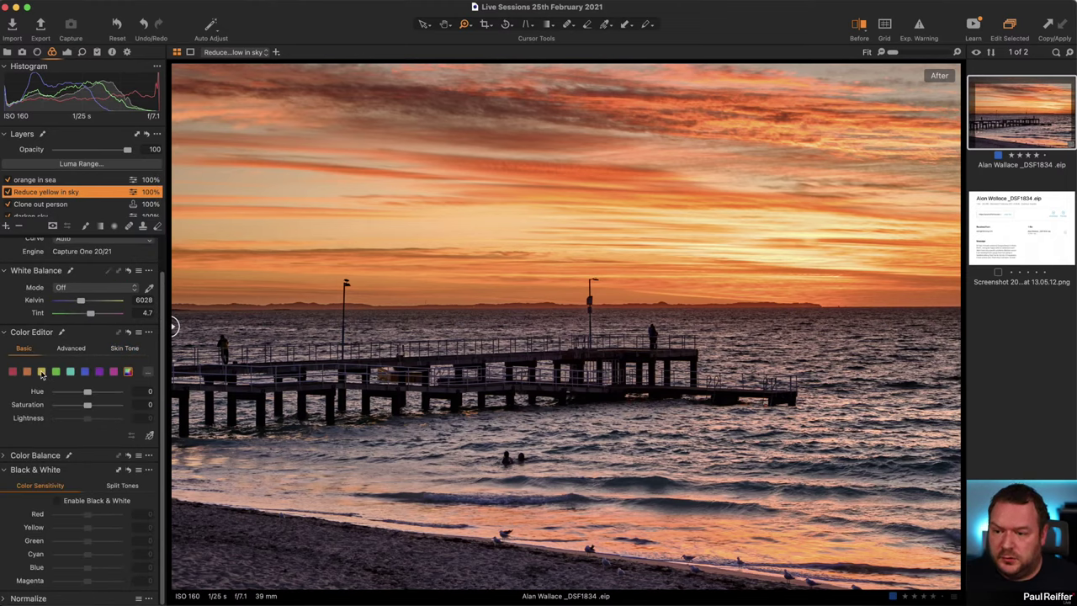
click(41, 372)
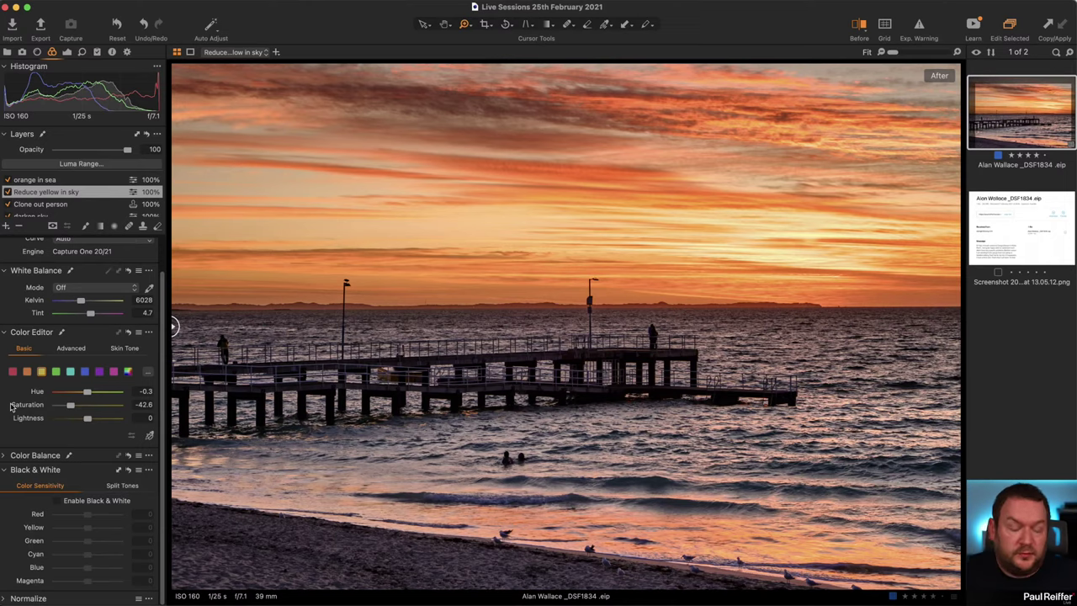
key(m)
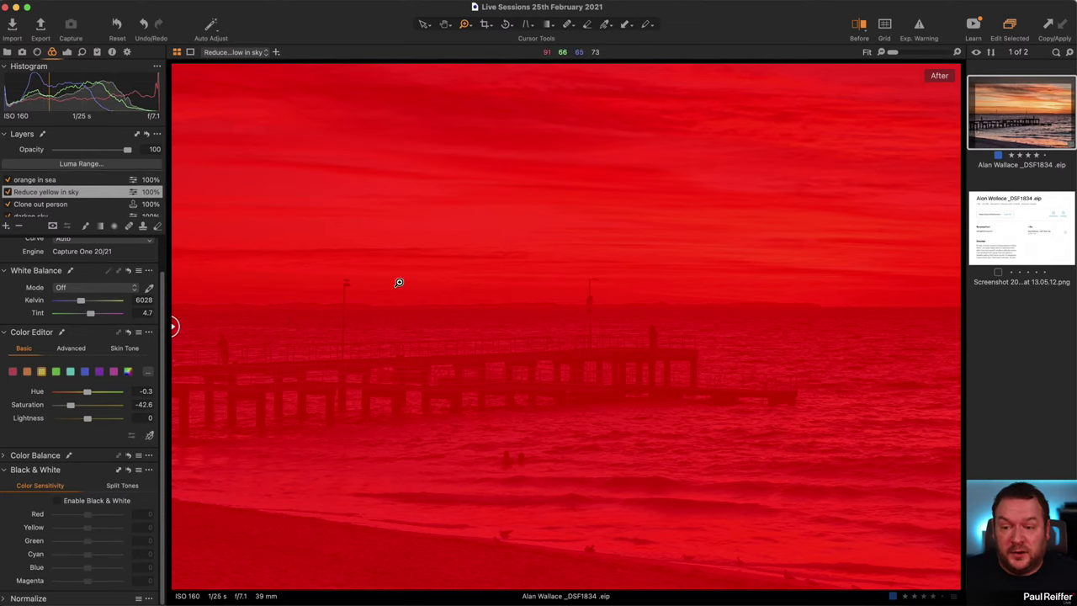
key(m)
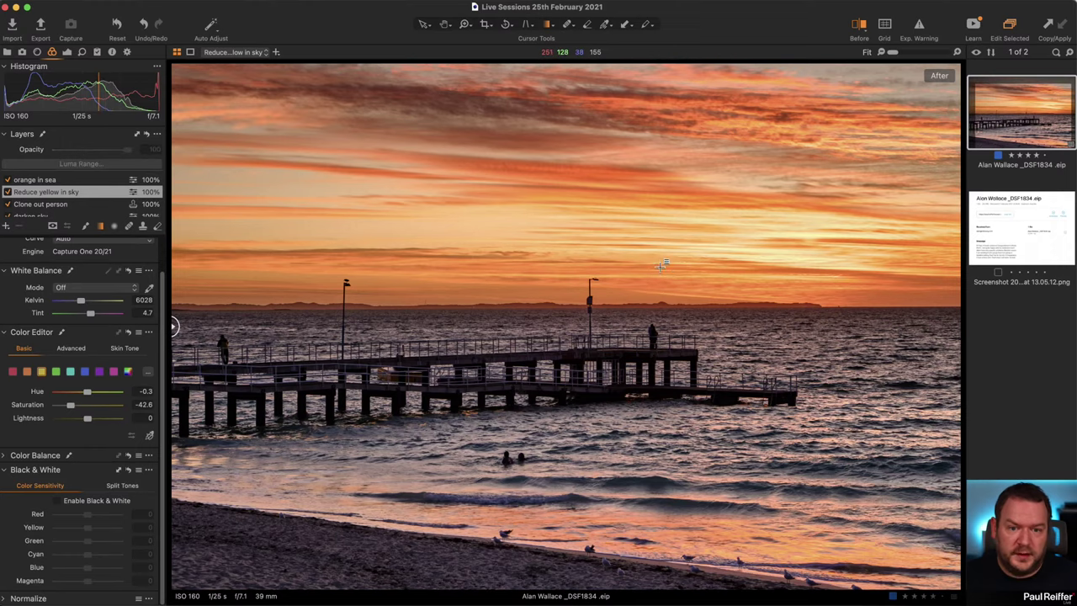
- Draw a linear gradient mask across the horizon, tilted to match, and check its sky coverage
drag(662, 268, 660, 306)
drag(704, 272, 702, 291)
key(m)
key(m)
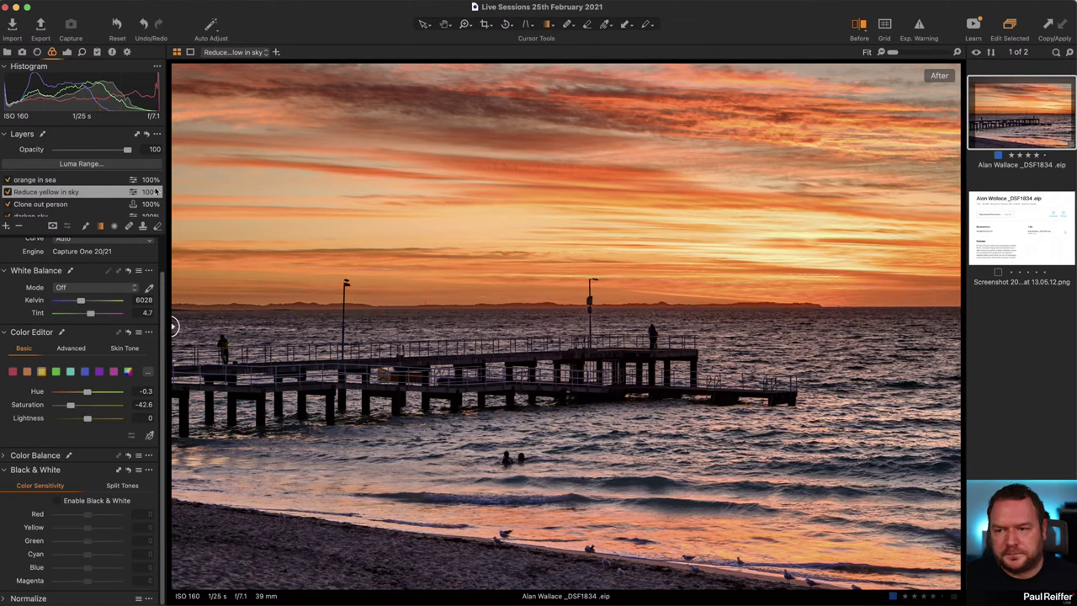
- Toggle the darken sky layer off and on to compare, then select the Background layer
scroll(65, 208, down, 1)
click(34, 202)
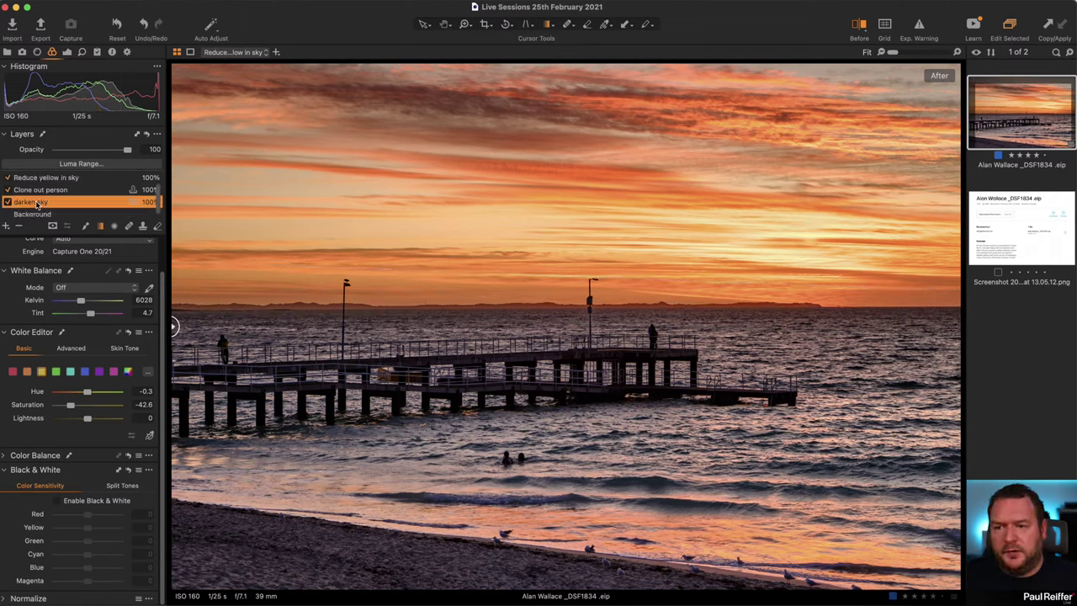
click(7, 203)
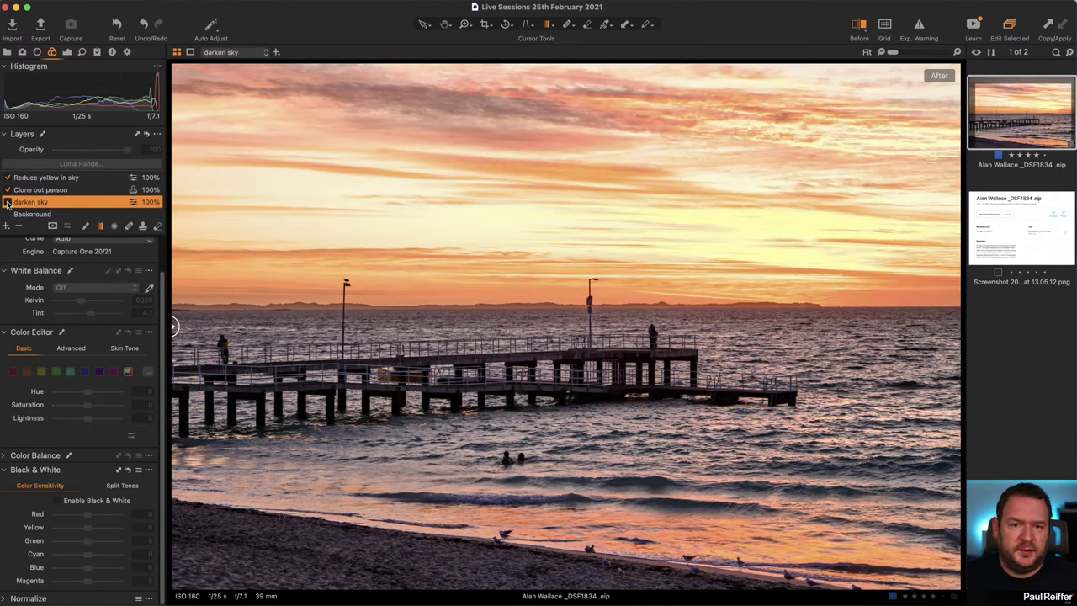
click(7, 203)
scroll(78, 196, down, 1)
click(32, 210)
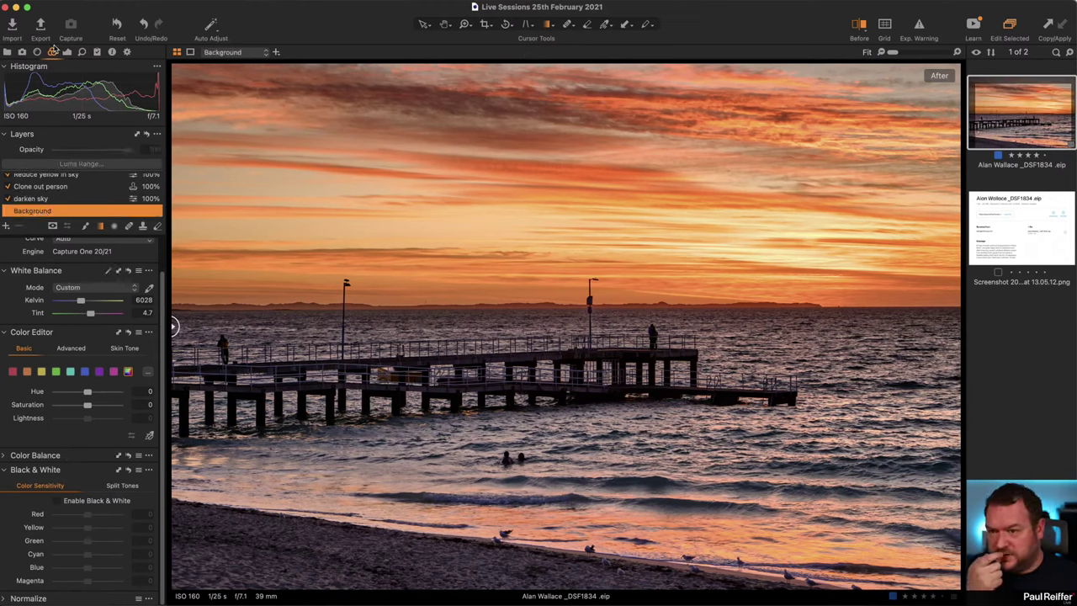
- Compare before/after in the Exposure tools and view darken sky's Exposure of -1.3
click(67, 52)
scroll(106, 296, up, 5)
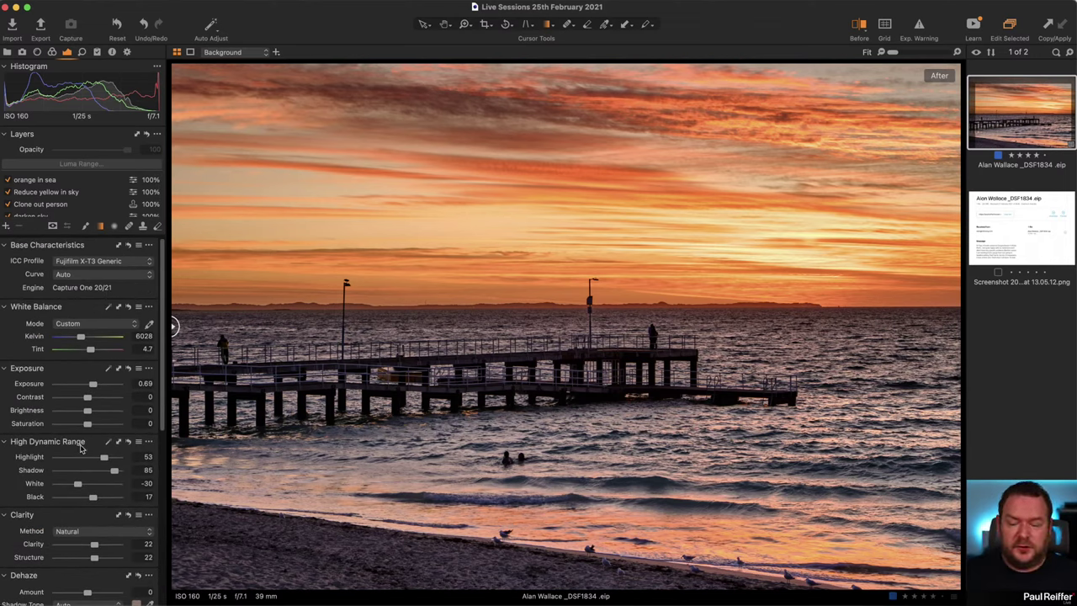
mouse_move(81, 449)
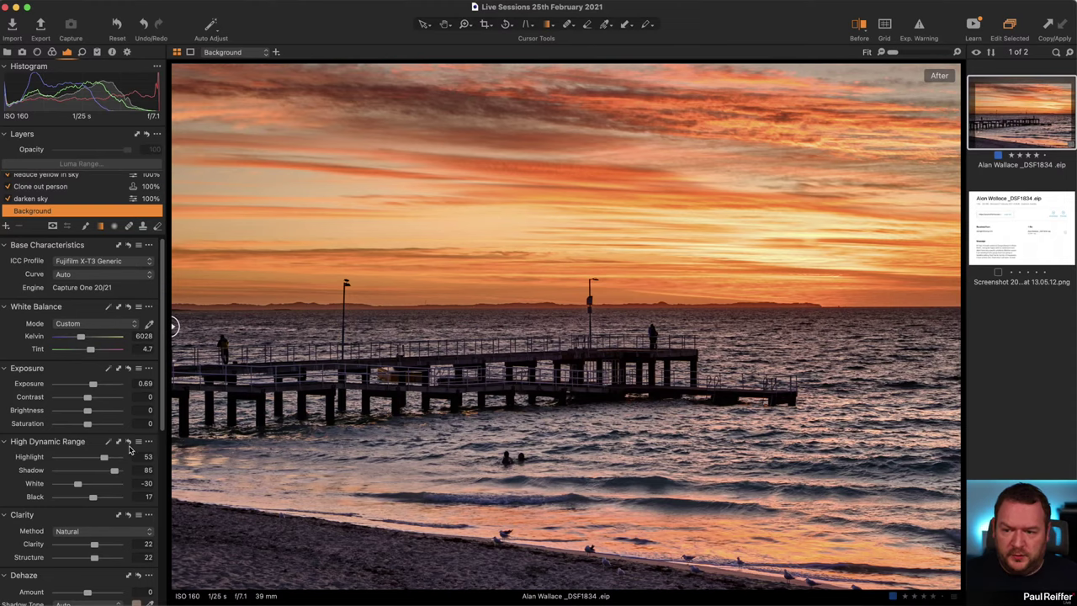
drag(129, 446, 129, 446)
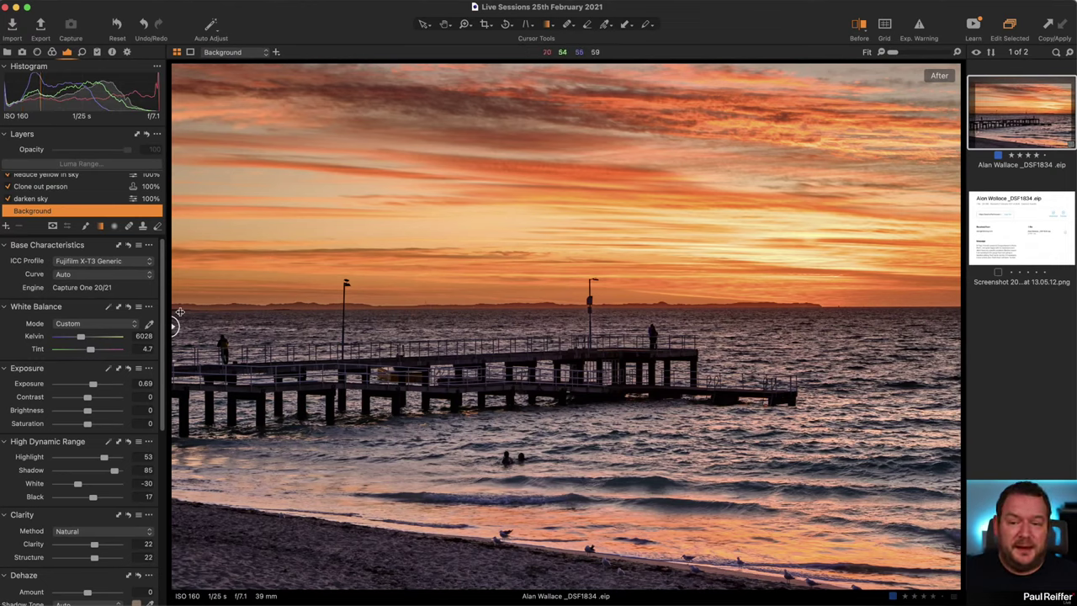
drag(173, 327, 69, 364)
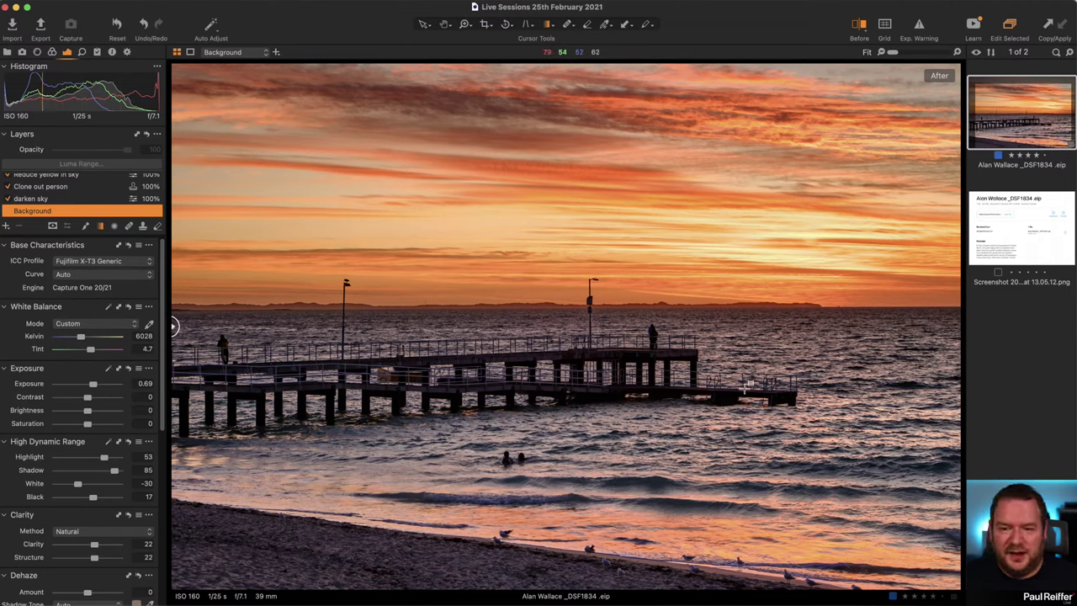
click(74, 198)
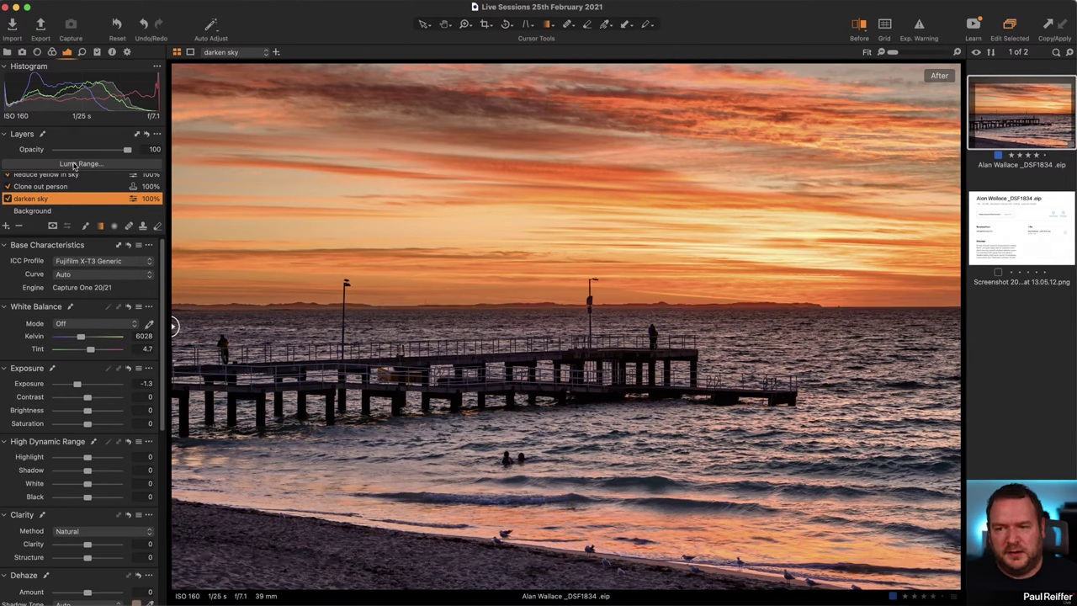
scroll(75, 204, up, 3)
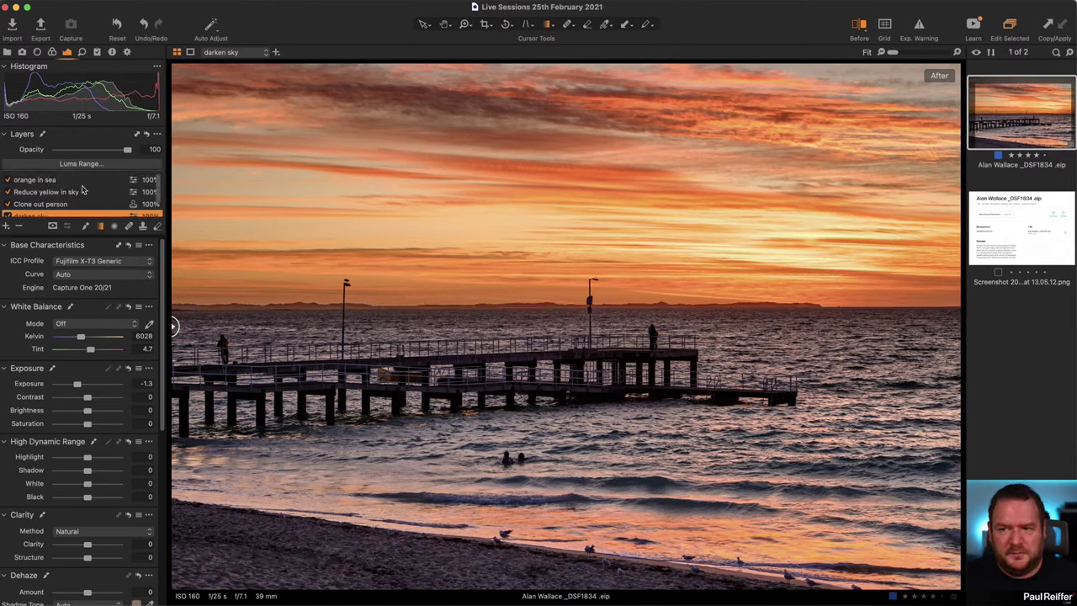
click(80, 180)
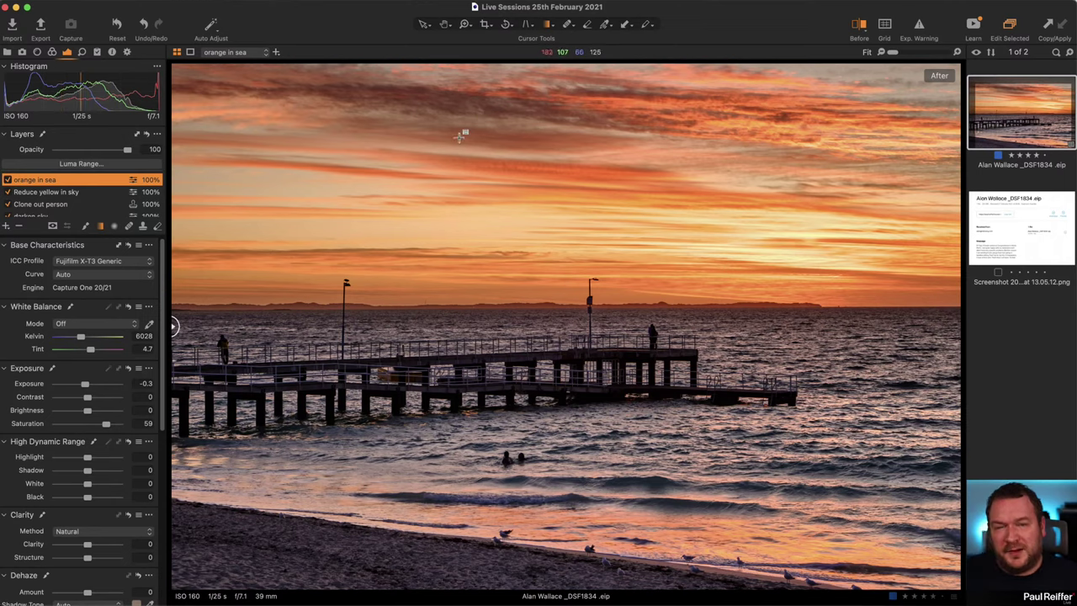
scroll(70, 197, down, 1)
click(40, 201)
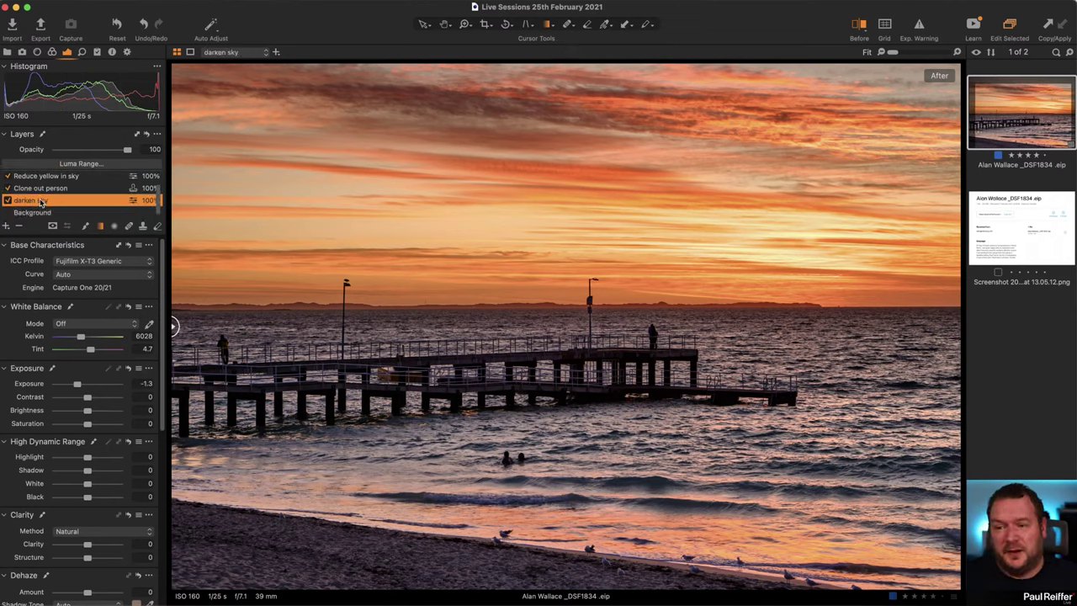
click(6, 202)
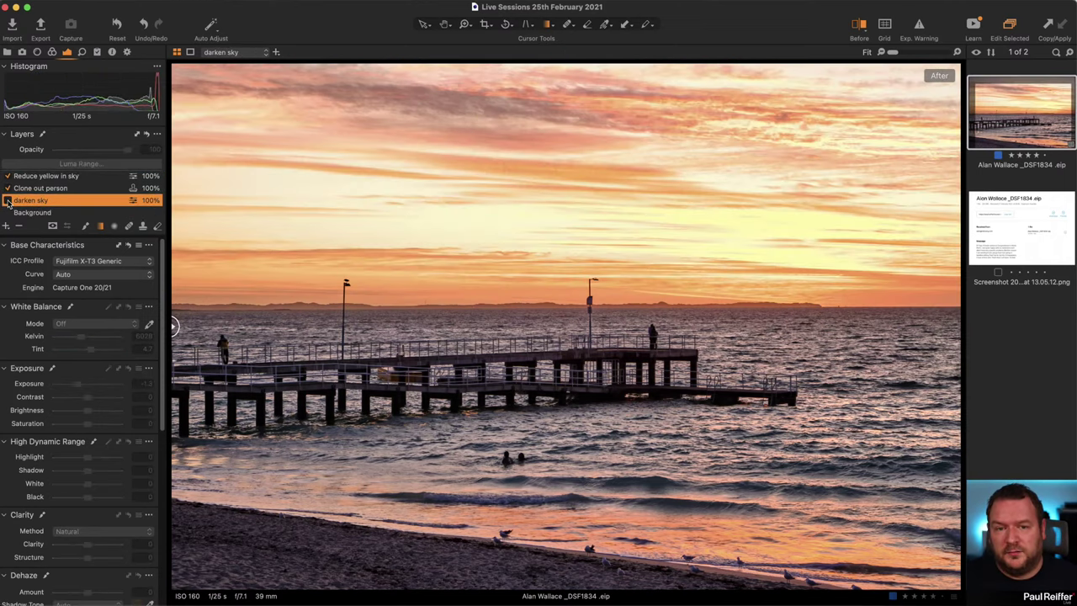
click(7, 201)
click(38, 214)
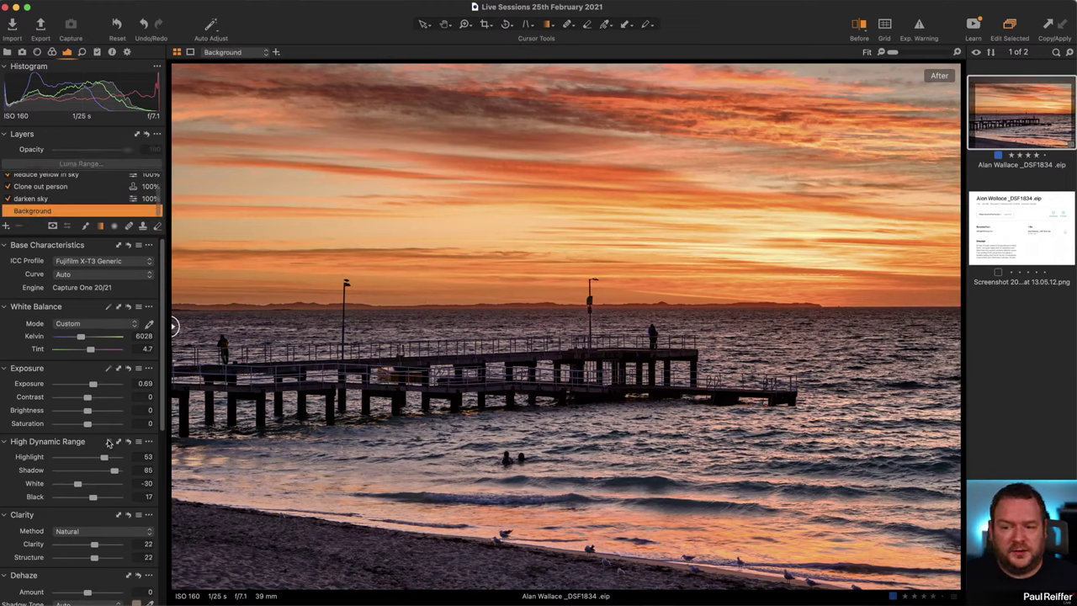
scroll(107, 571, down, 3)
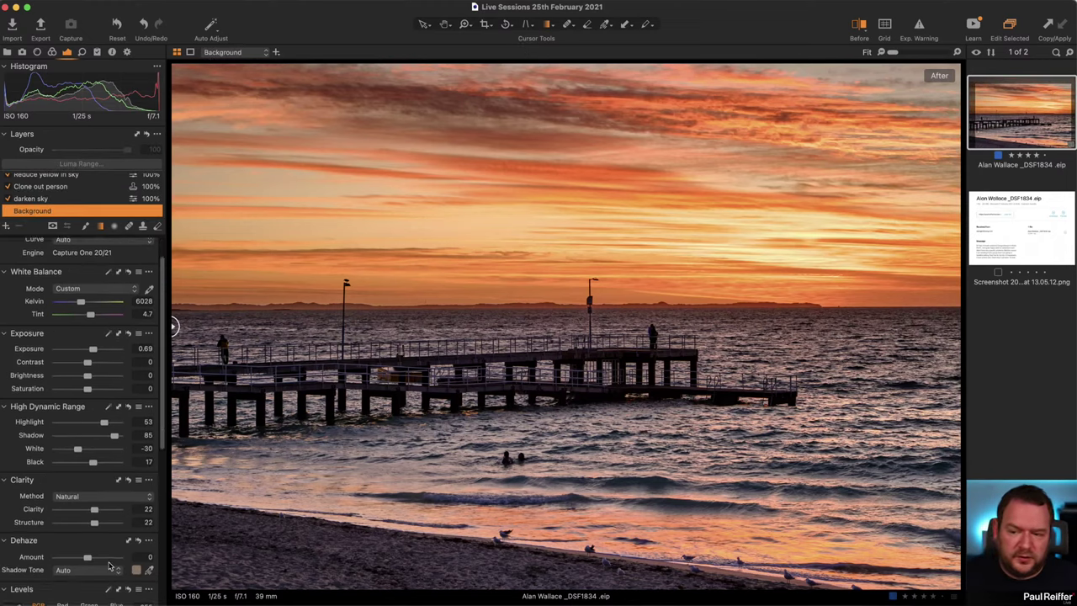
scroll(108, 567, down, 3)
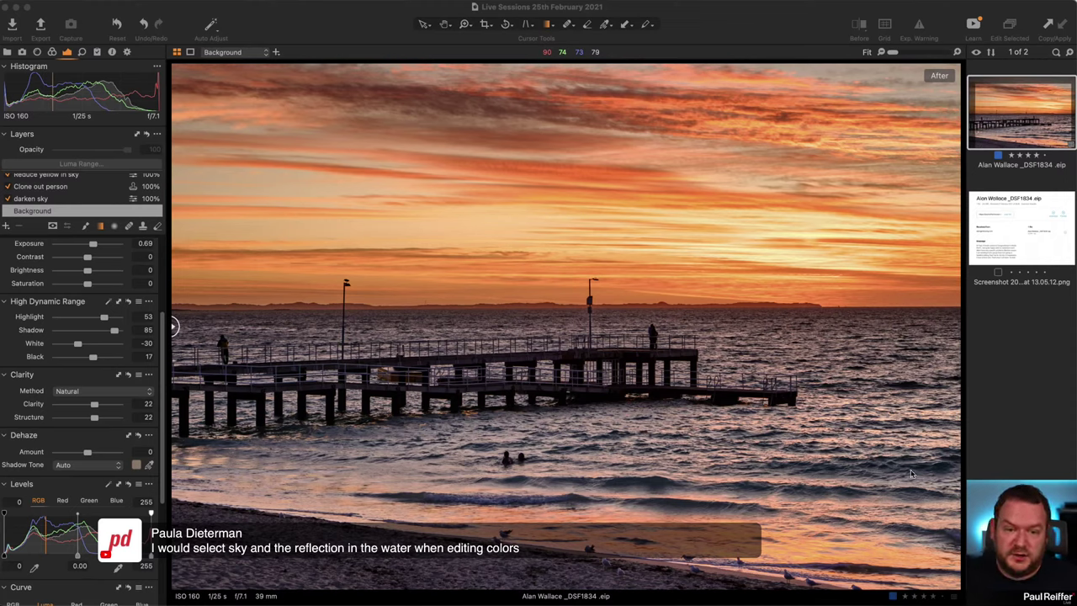
- Rasterize the 'Reduce yellow in sky' mask and paint it over the shoreline water reflection
scroll(40, 188, up, 2)
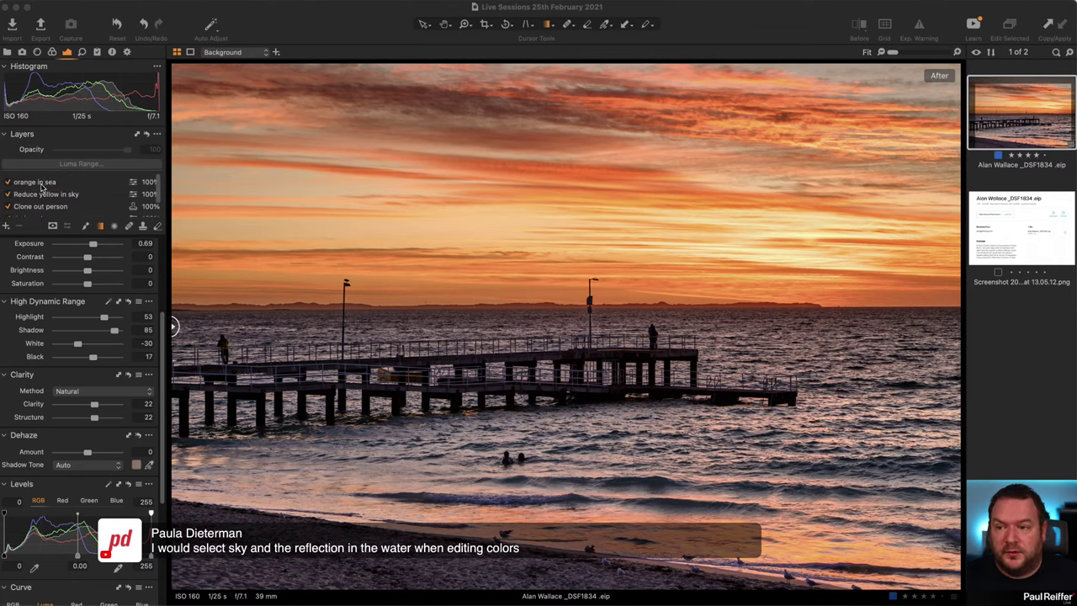
click(49, 193)
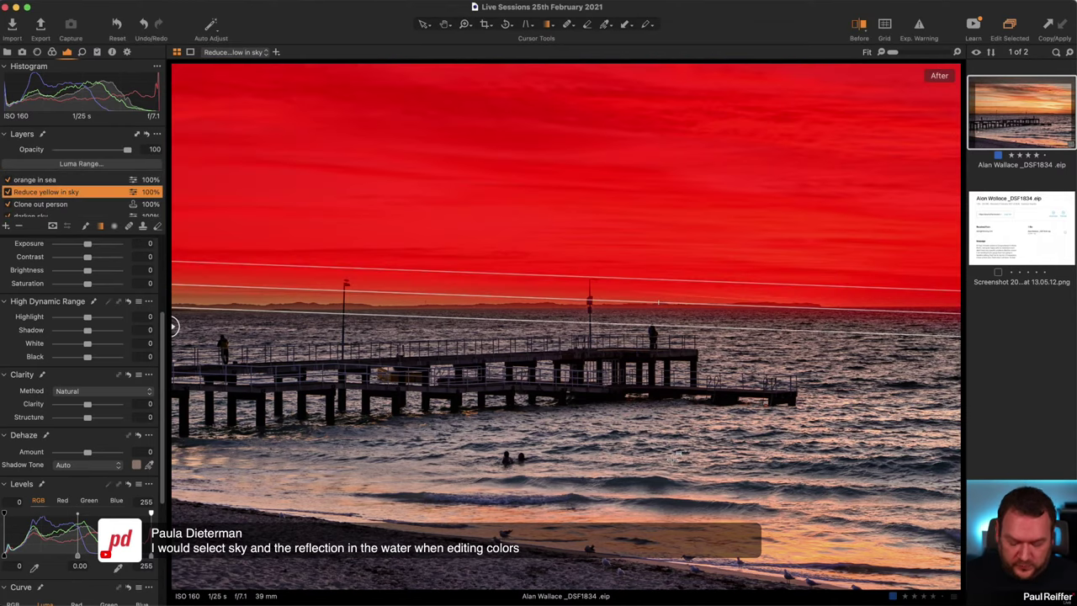
key(b)
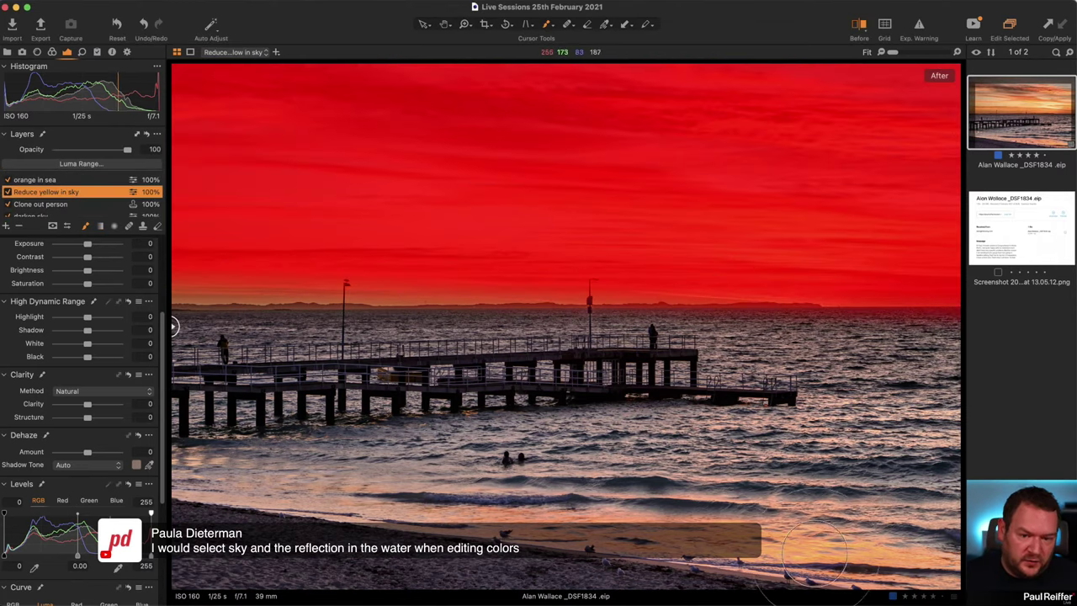
click(959, 562)
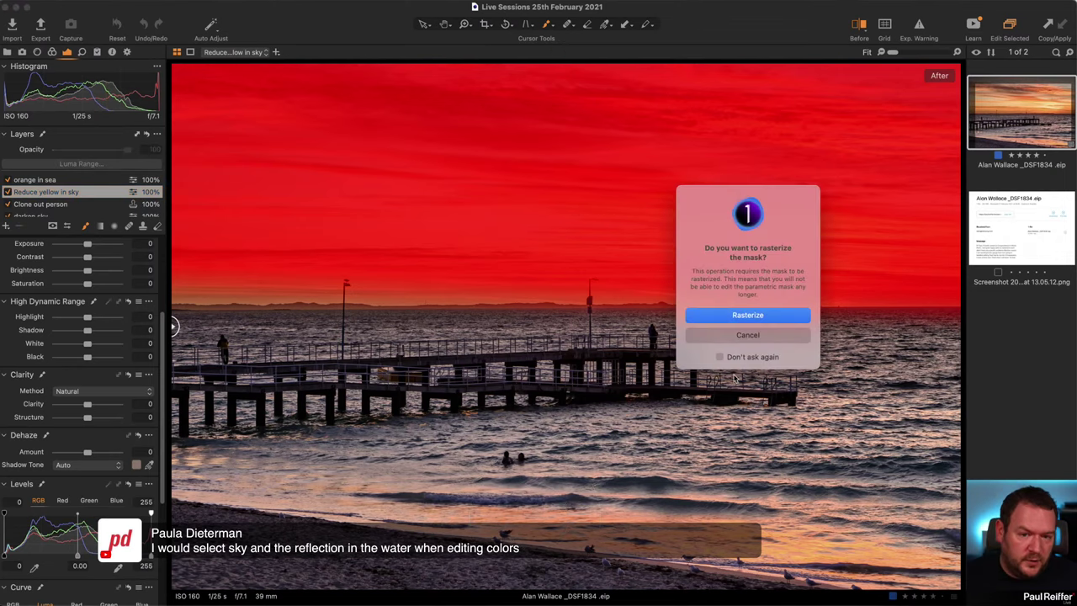
click(742, 319)
mouse_move(487, 507)
mouse_down()
mouse_move(580, 498)
mouse_move(423, 497)
mouse_up()
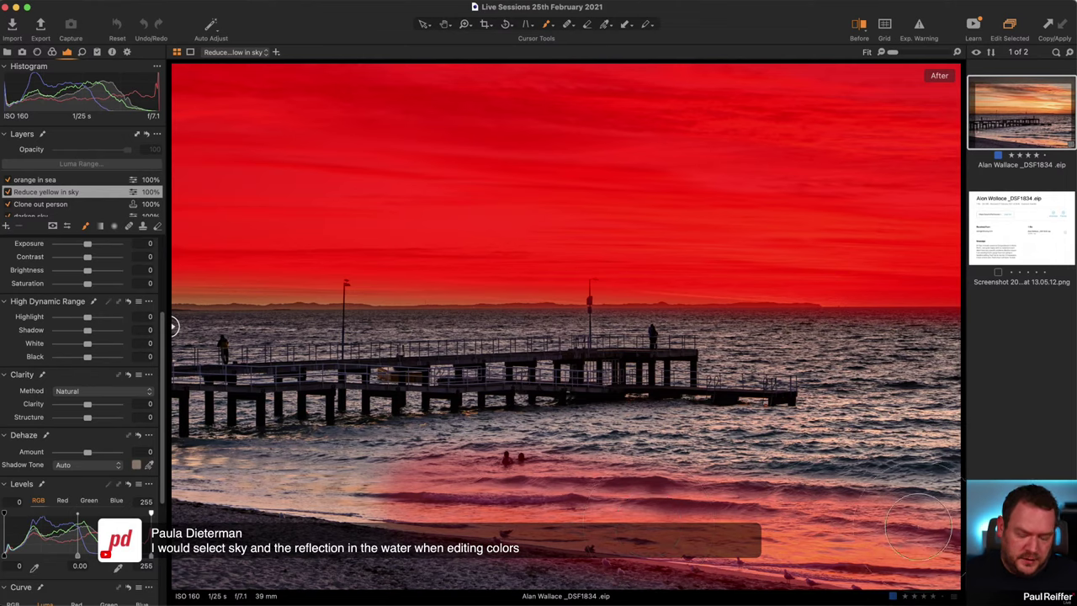
drag(918, 526, 758, 488)
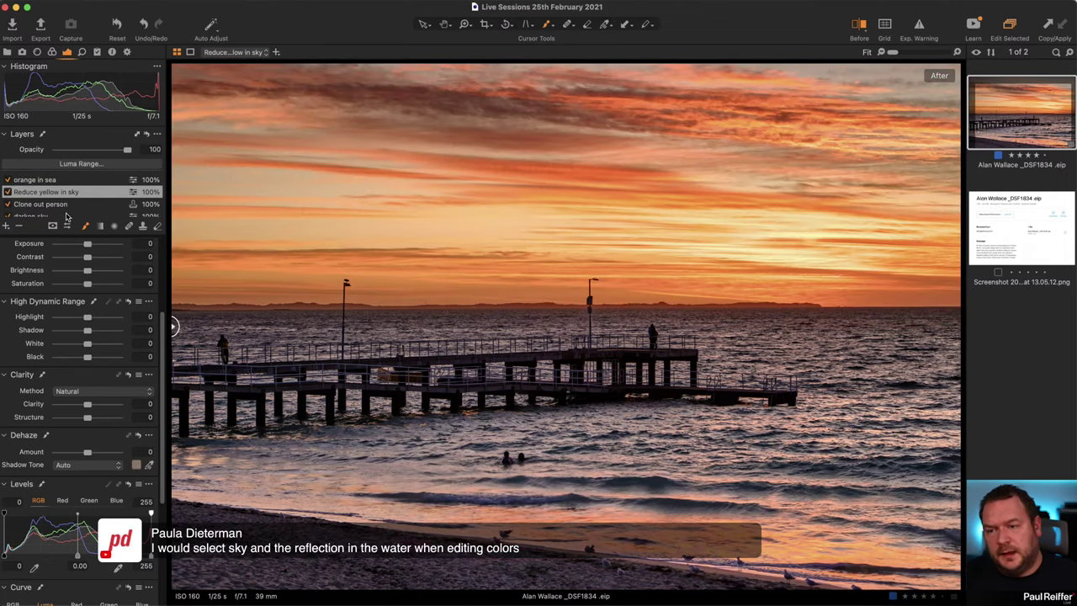
scroll(53, 215, down, 1)
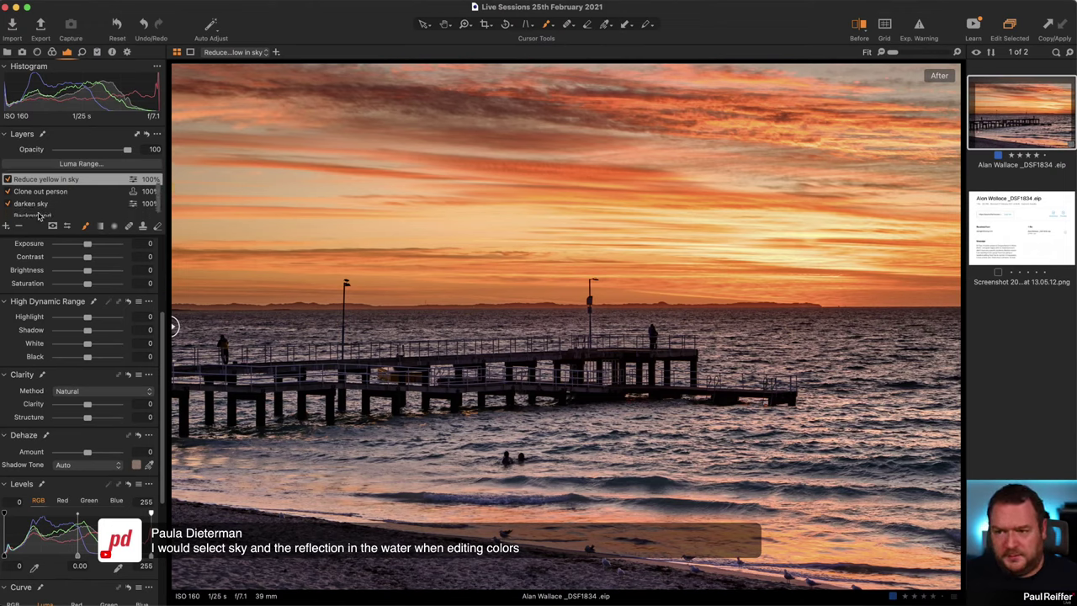
click(37, 215)
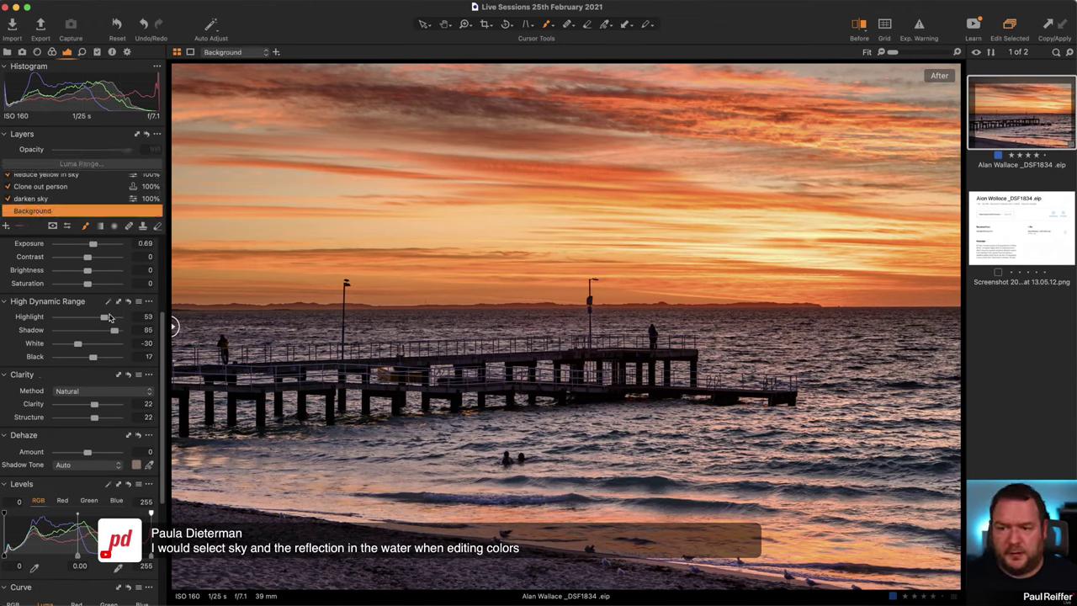
- Toggle the darken sky layer off and on while comparing before/after across the photo
click(127, 303)
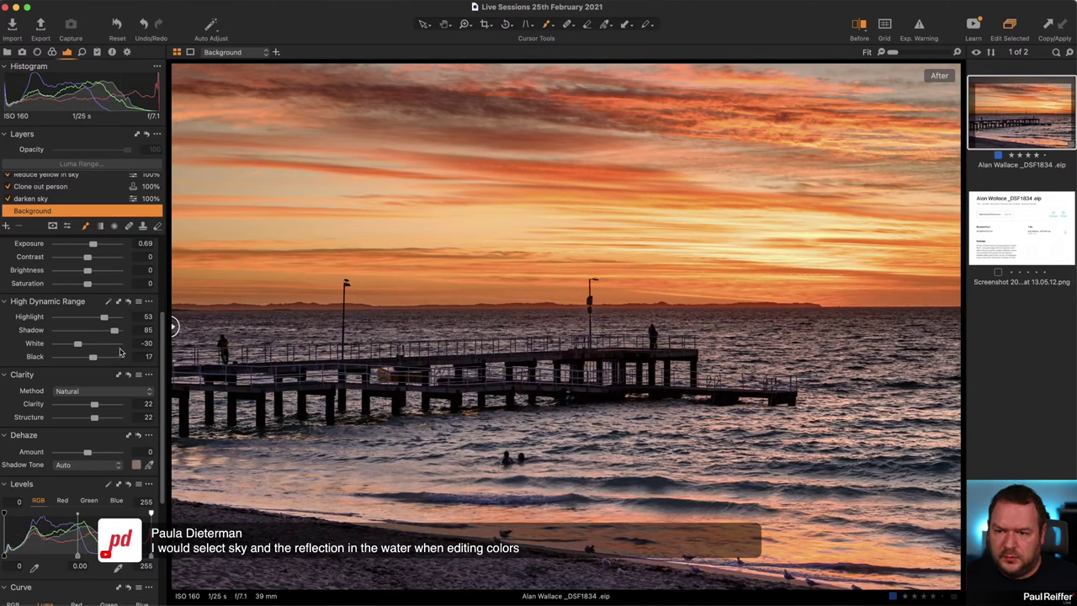
scroll(119, 352, up, 2)
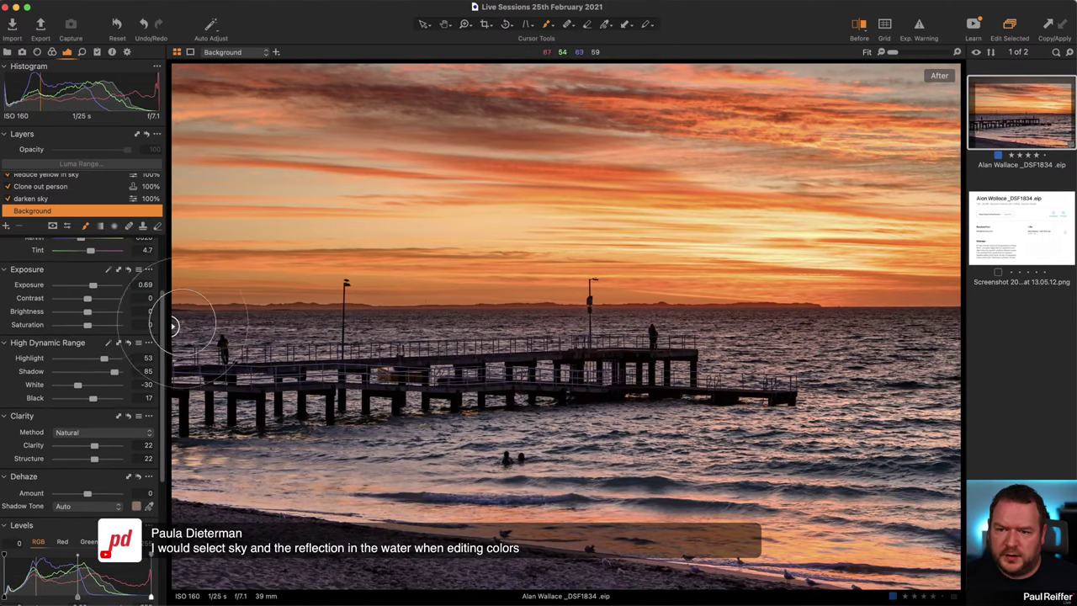
drag(172, 327, 652, 327)
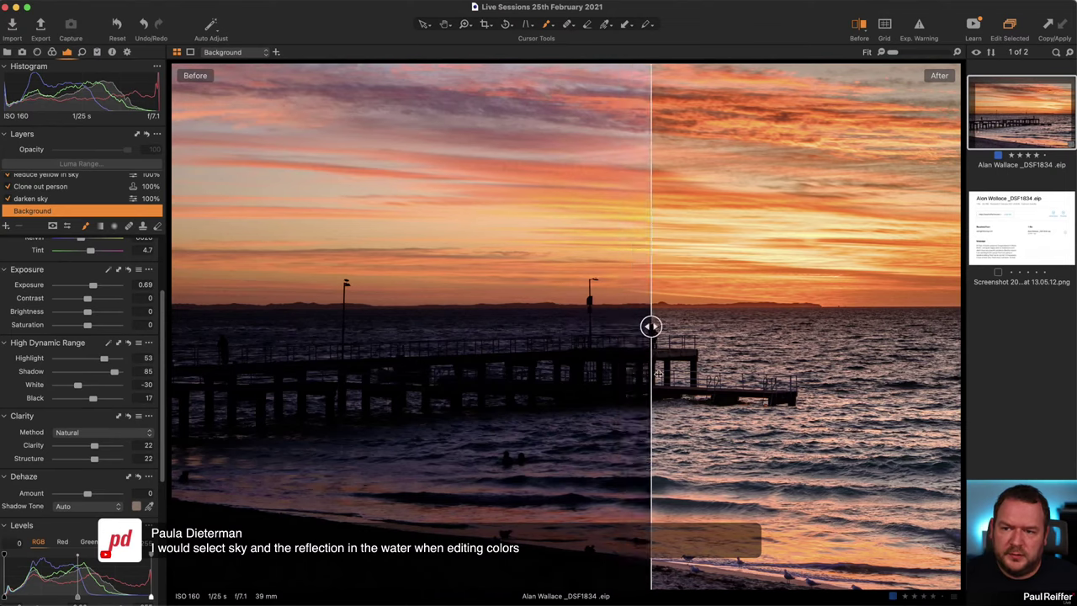
drag(658, 376, 570, 370)
scroll(48, 187, up, 2)
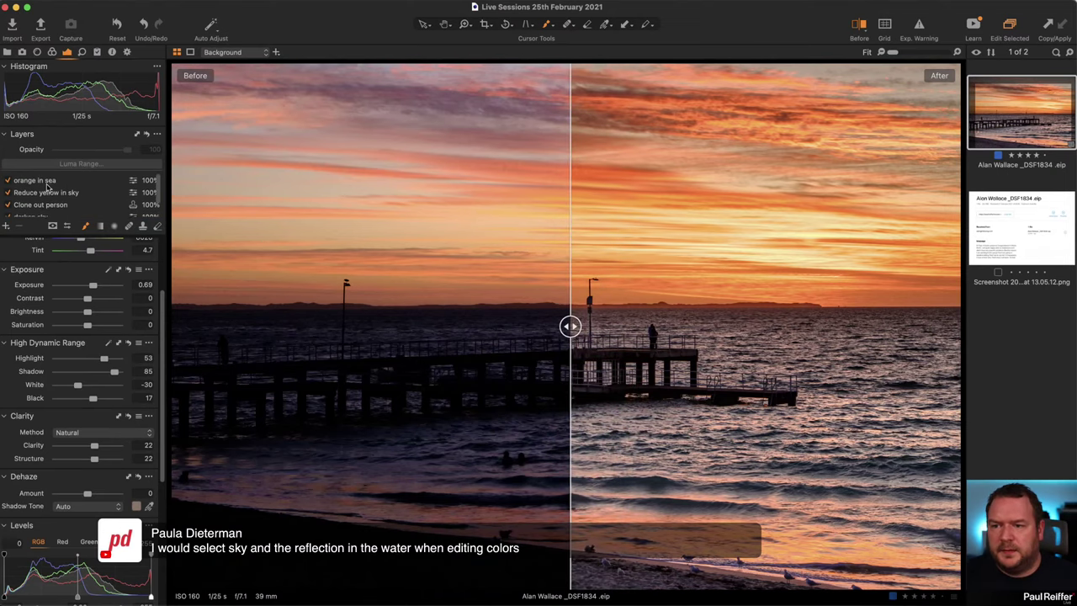
scroll(48, 187, down, 1)
click(36, 212)
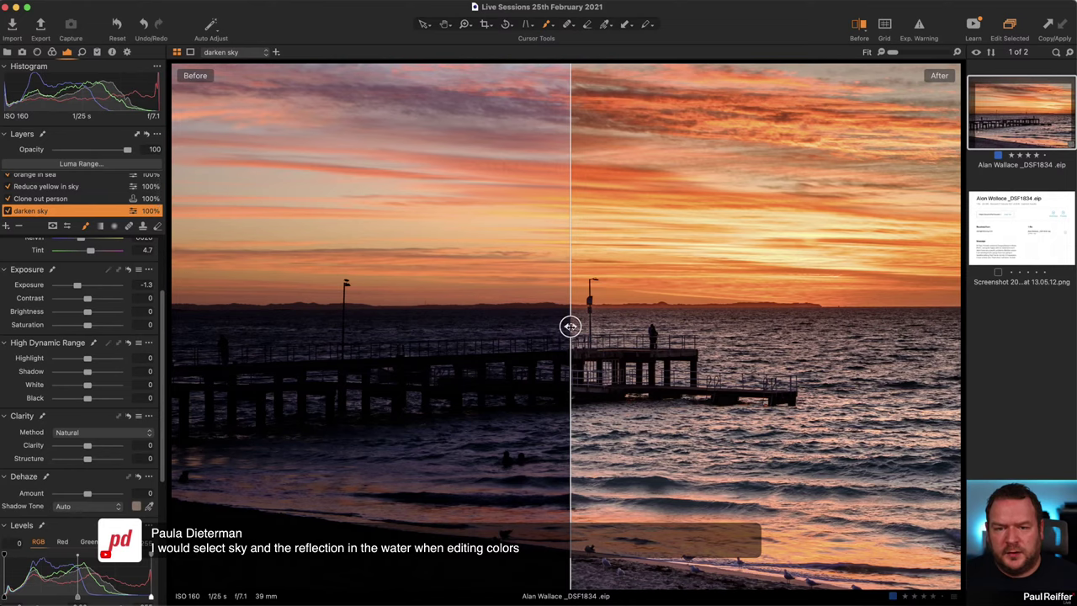
drag(566, 354, 452, 354)
click(8, 211)
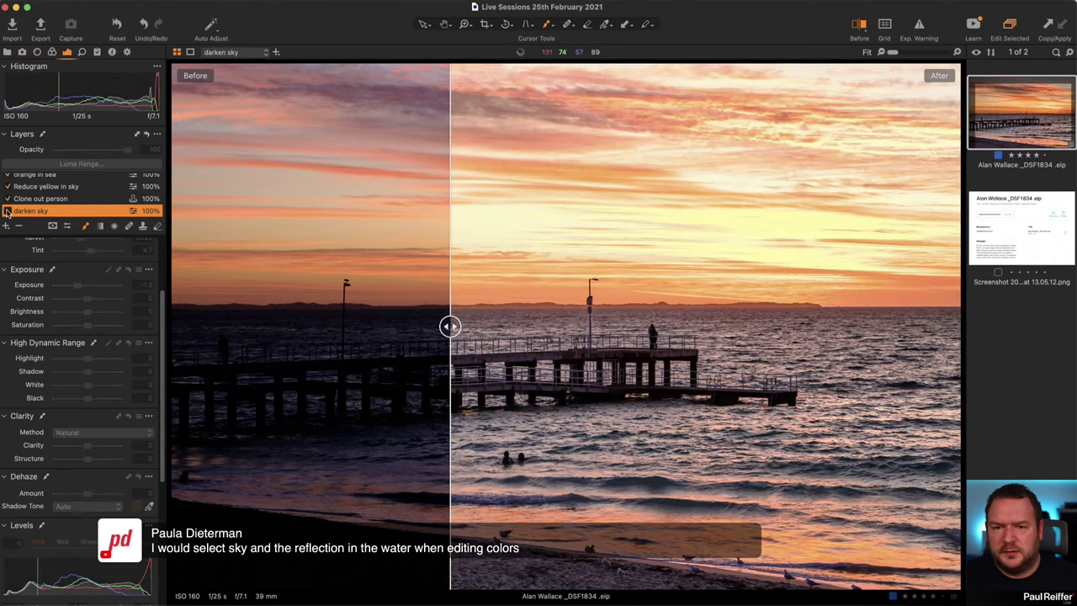
click(8, 211)
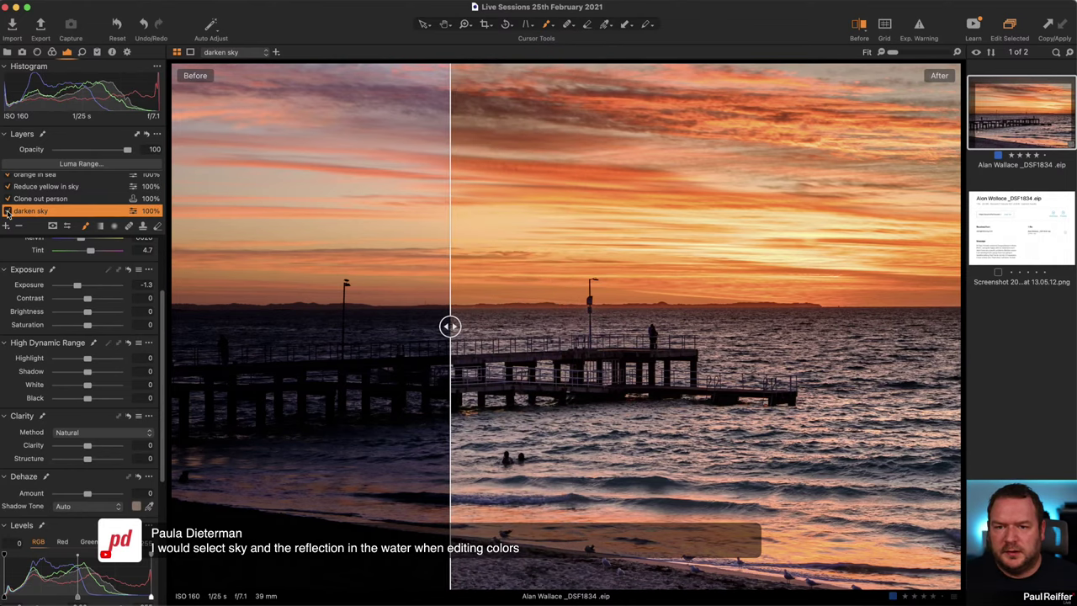
click(8, 212)
drag(450, 325, 541, 357)
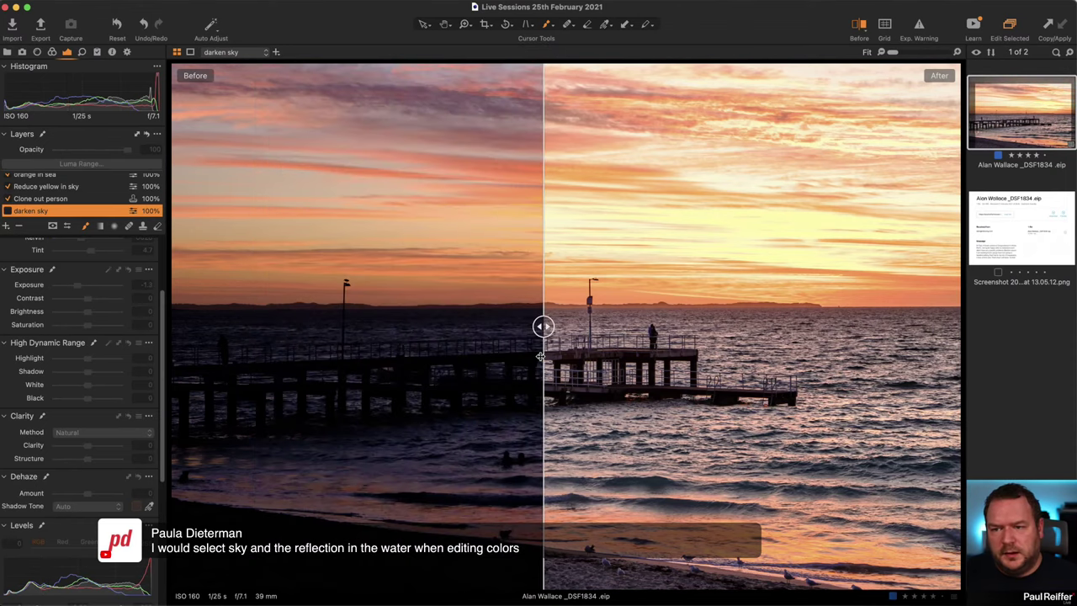
scroll(85, 210, down, 2)
- Select Background, sweep the comparison from Before to After, and re-enable the darken sky layer
click(84, 210)
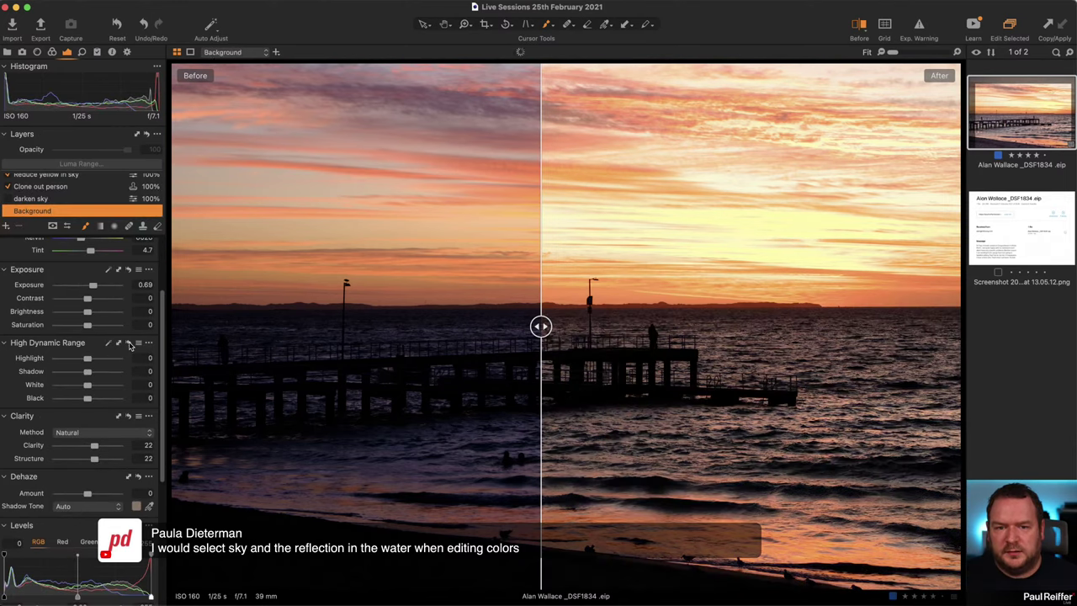
drag(541, 326, 893, 328)
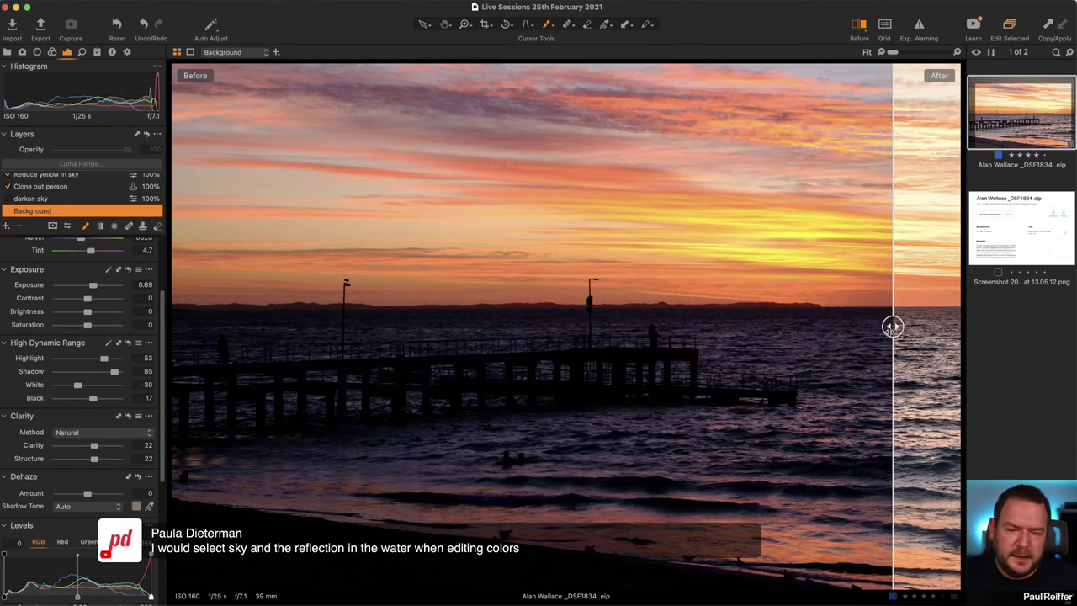
scroll(893, 328, up, 2)
scroll(616, 293, up, 2)
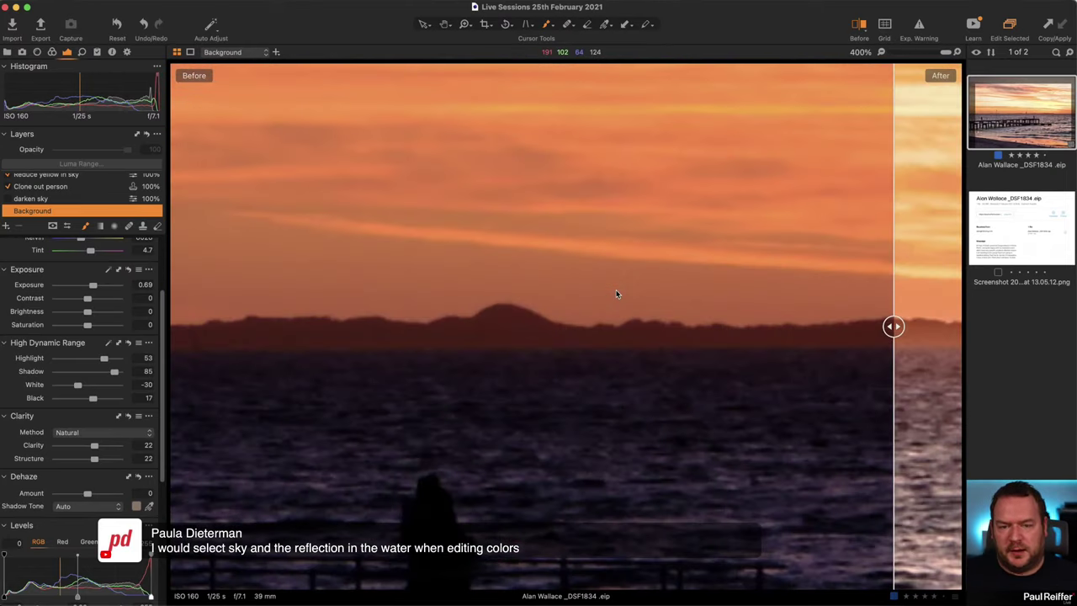
scroll(616, 291, down, 3)
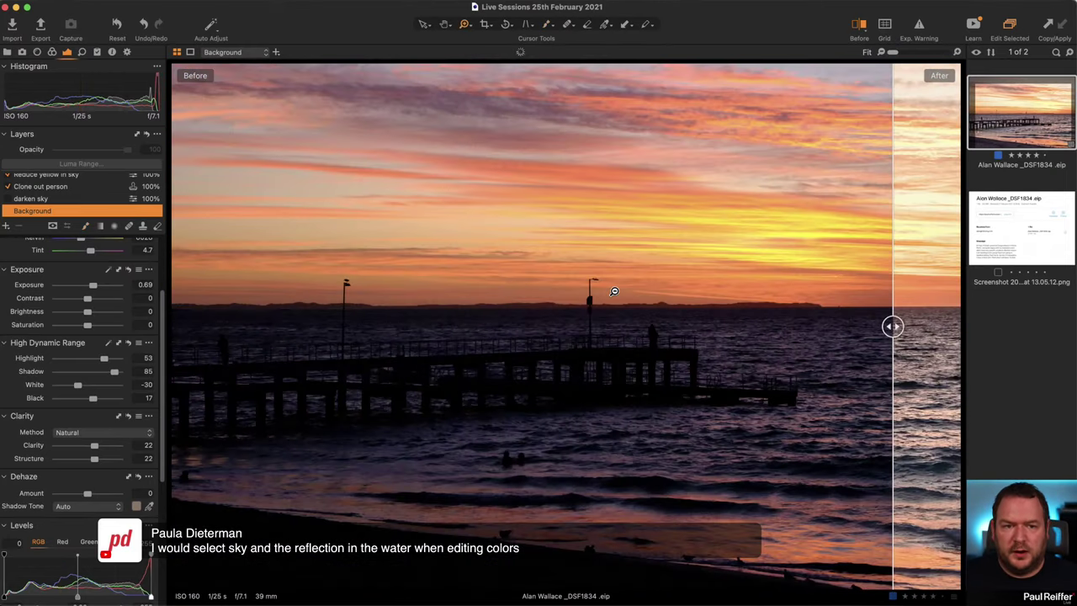
drag(892, 326, 162, 275)
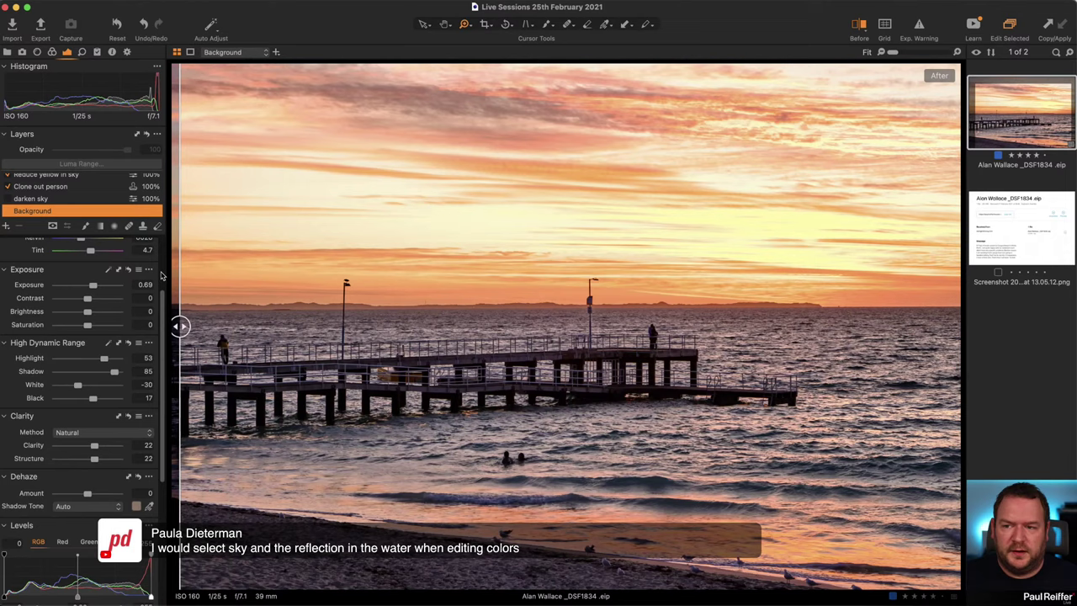
click(50, 199)
click(8, 198)
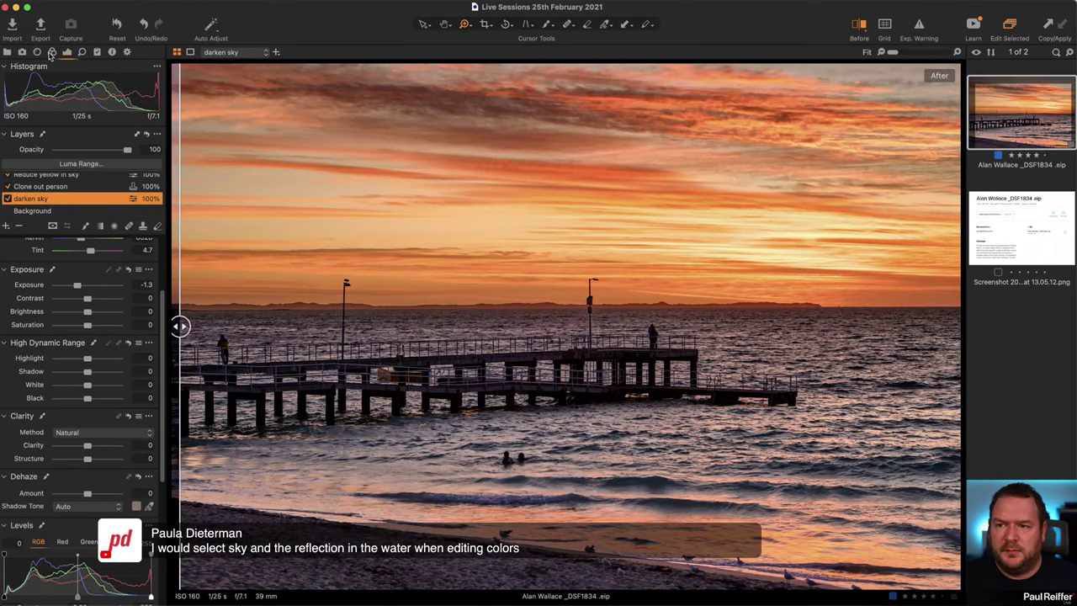
- Show the basic colour editor and pick the cyan range on the Background layer
click(51, 53)
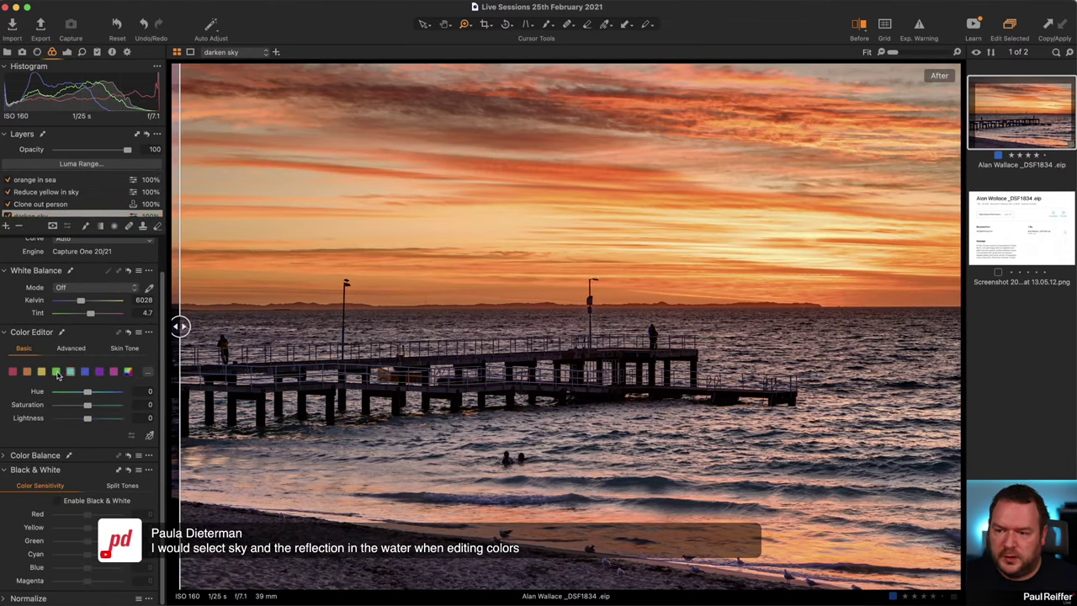
click(71, 348)
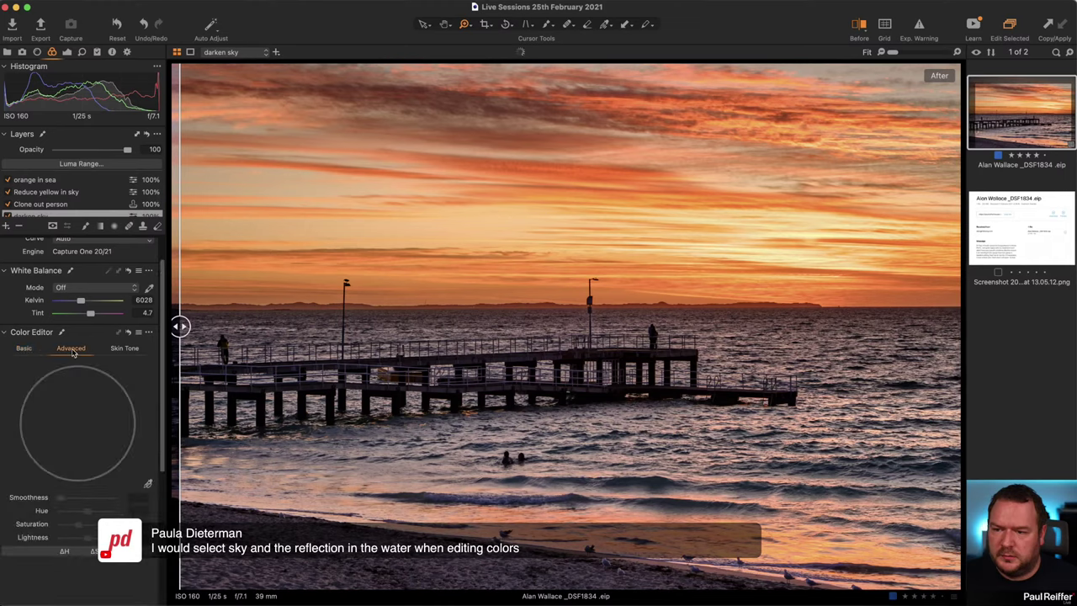
click(23, 351)
scroll(34, 205, down, 1)
click(34, 211)
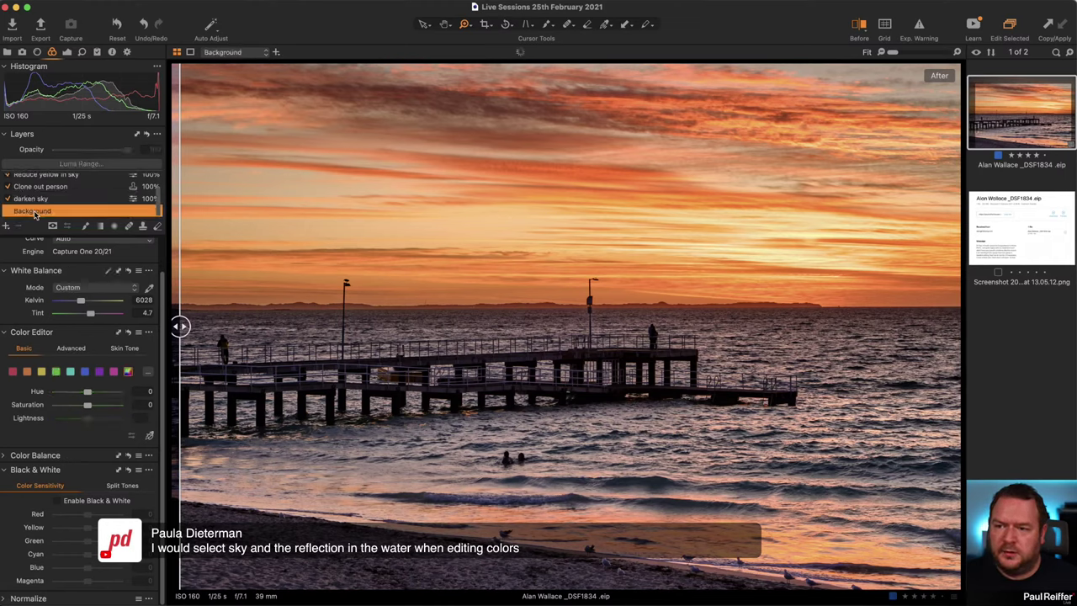
click(85, 371)
click(71, 372)
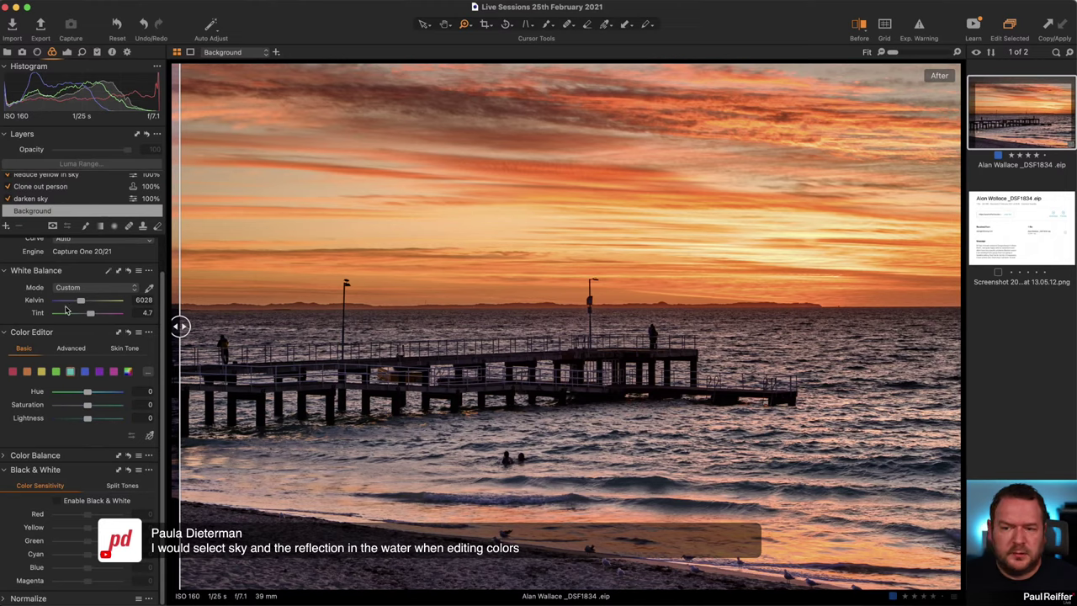
scroll(63, 287, up, 1)
click(43, 200)
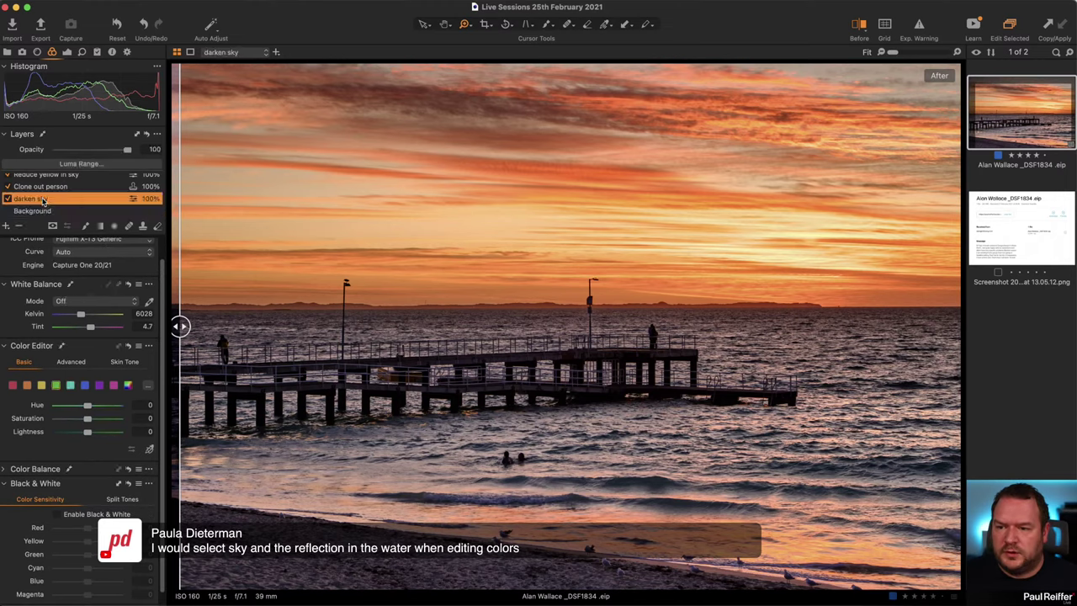
click(57, 212)
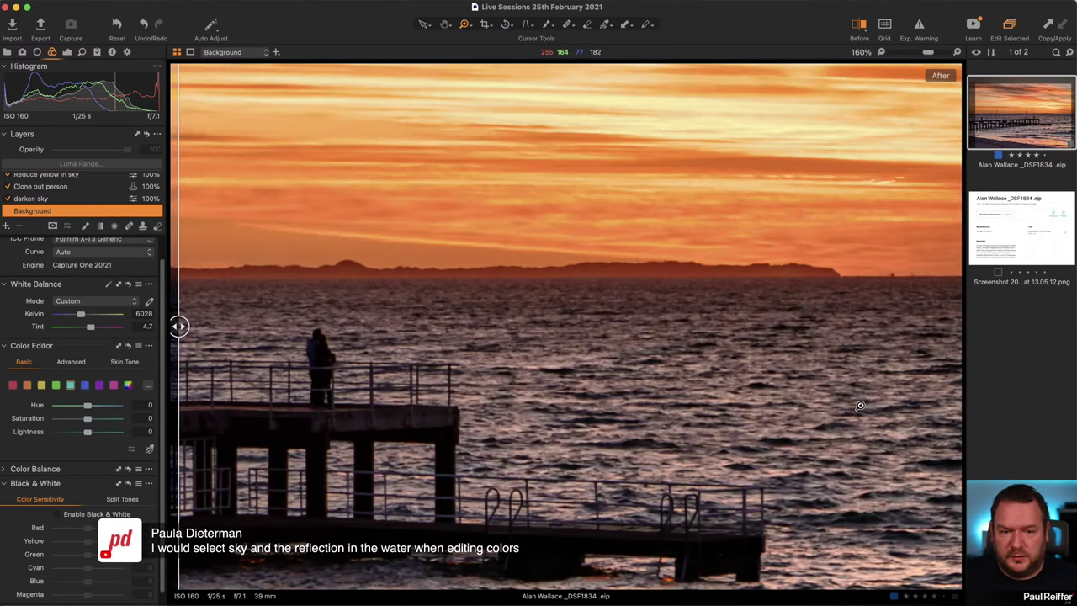
- Zoom in on the pier horizon and compare before and after over the sea
click(610, 246)
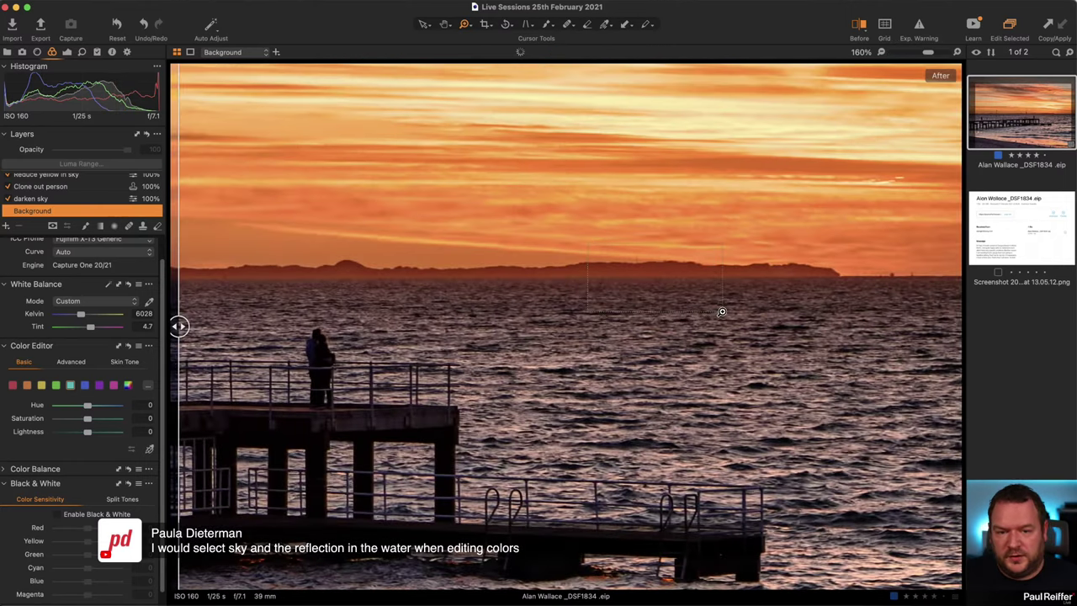
click(618, 318)
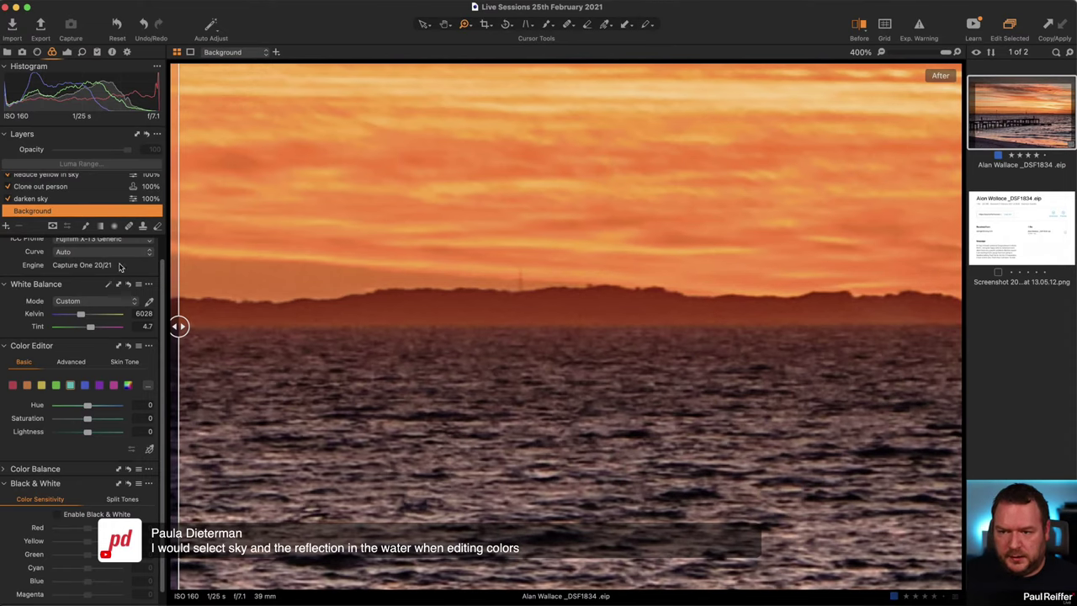
drag(179, 326, 807, 325)
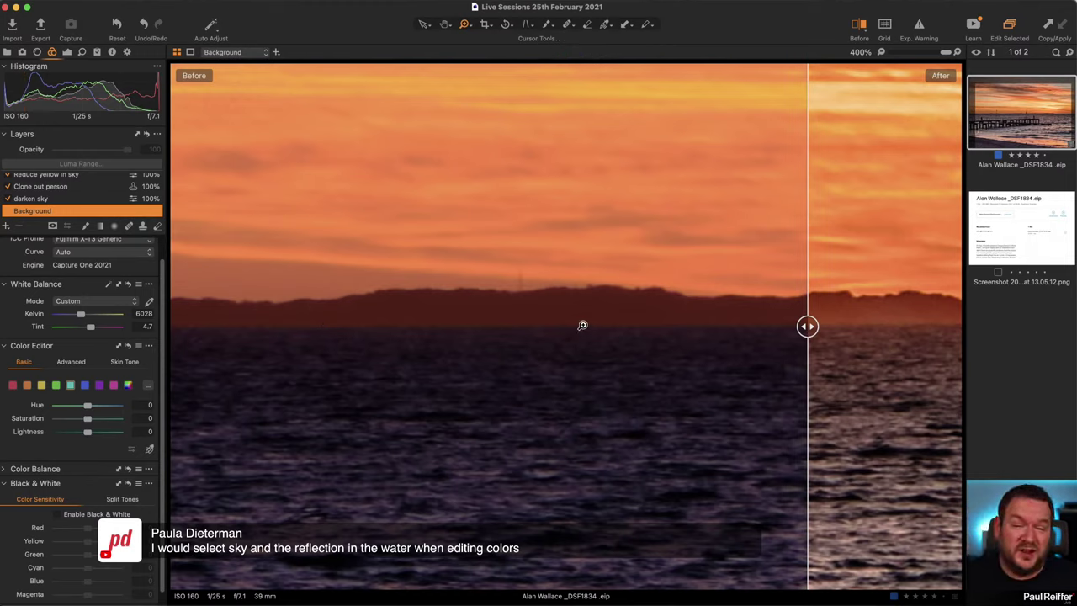
drag(808, 326, 231, 378)
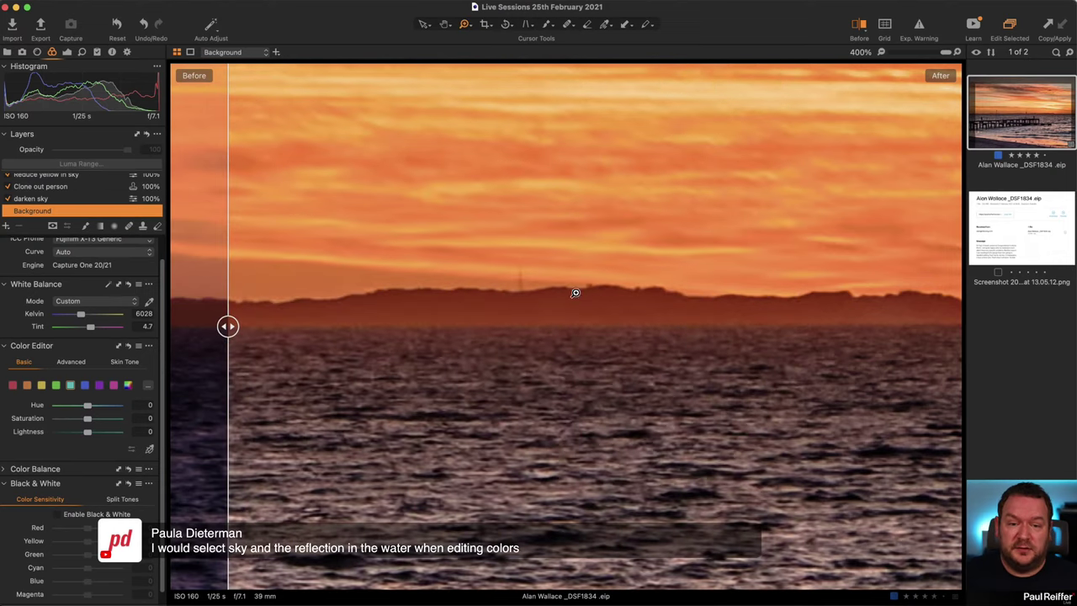
scroll(462, 298, down, 5)
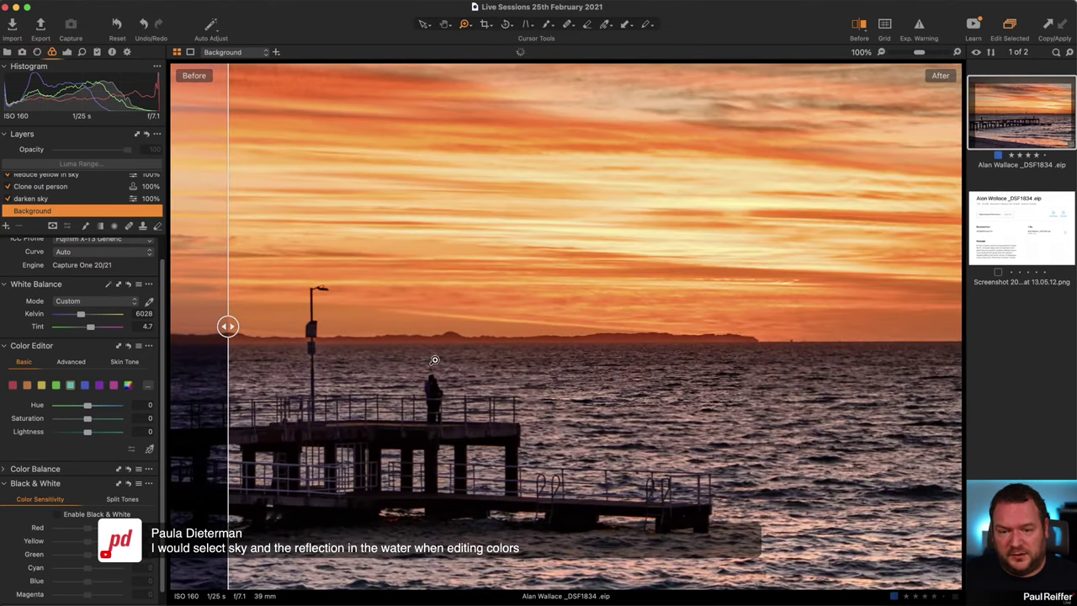
drag(227, 327, 583, 353)
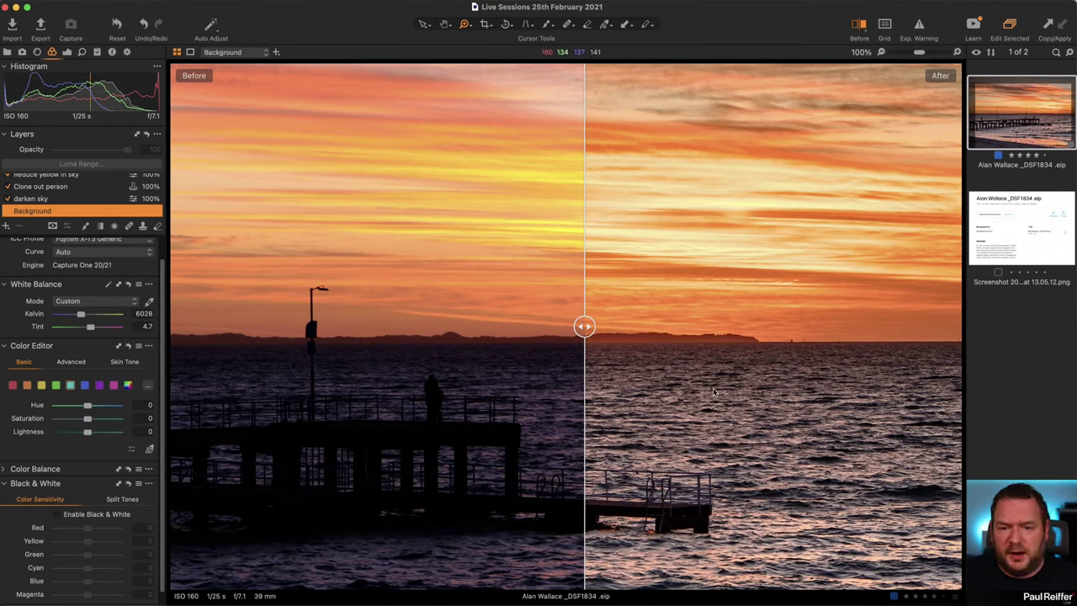
drag(584, 327, 337, 342)
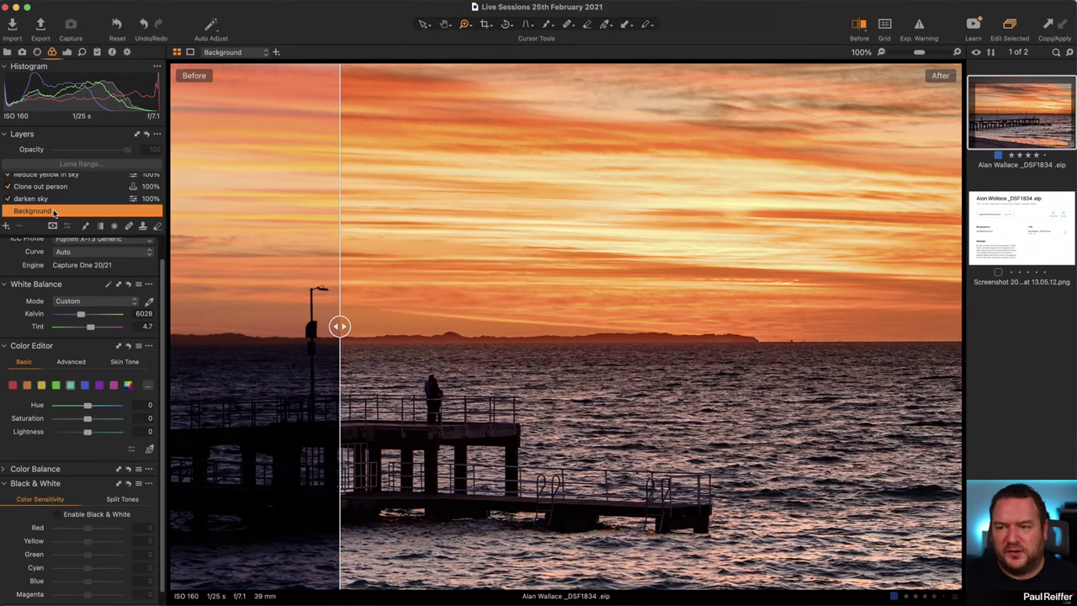
scroll(93, 356, up, 2)
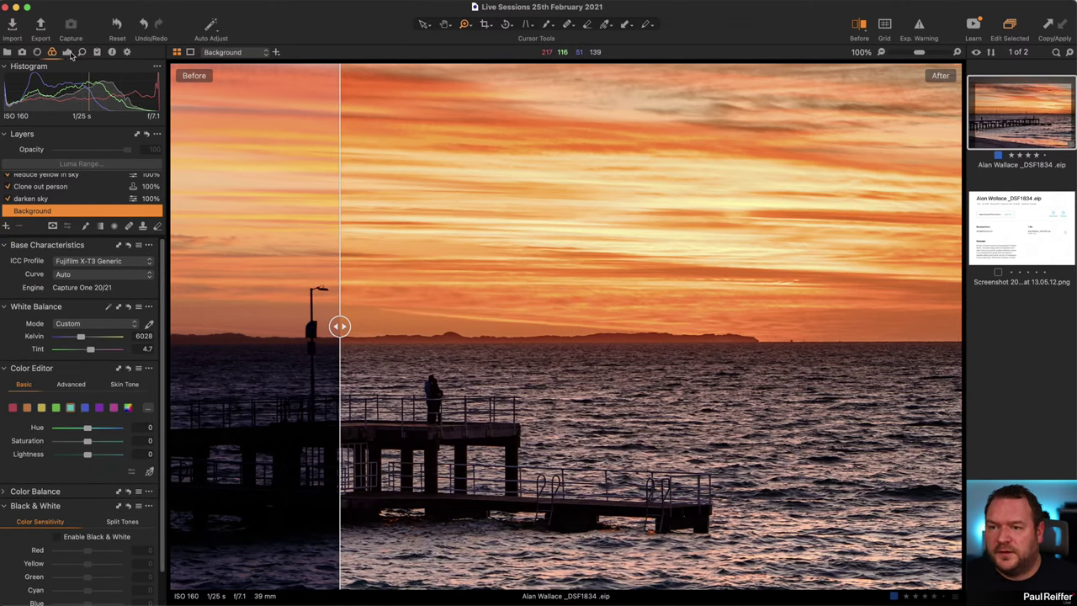
key(super+alt+5)
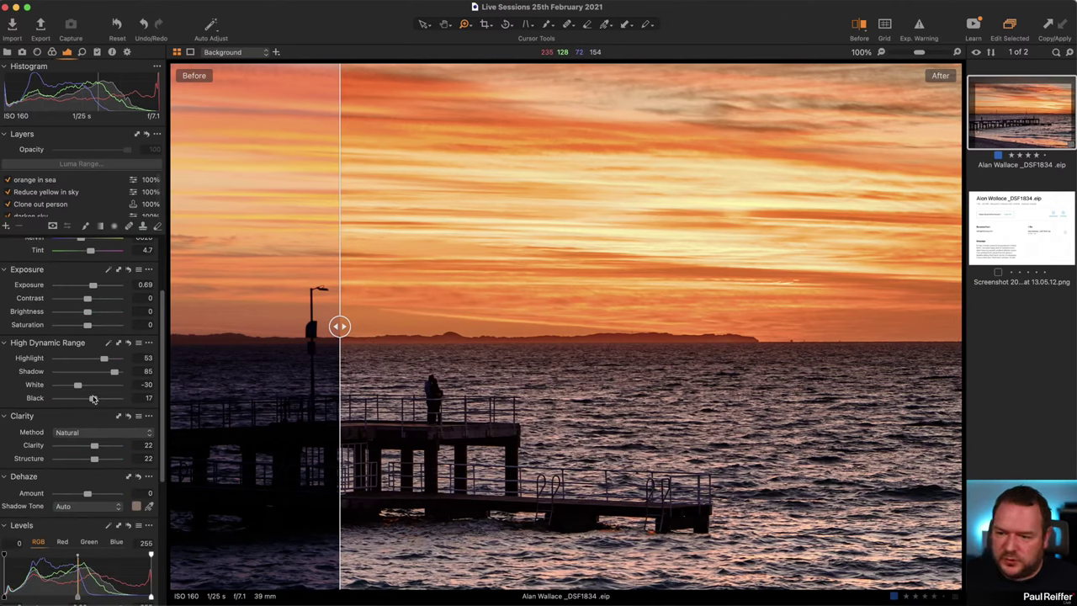
double_click(35, 400)
key(super+z)
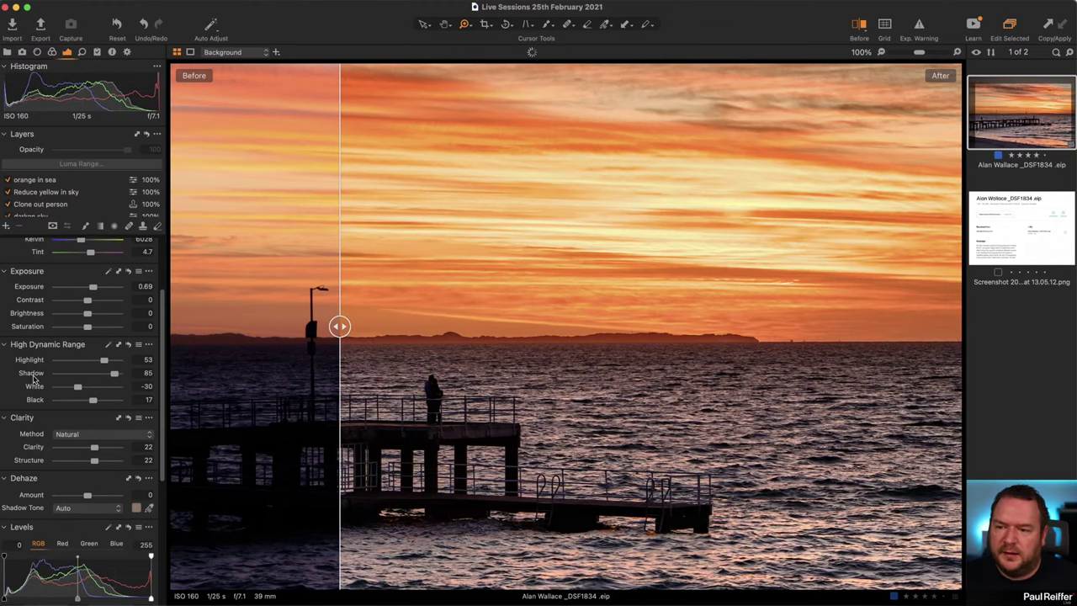
key(super+z)
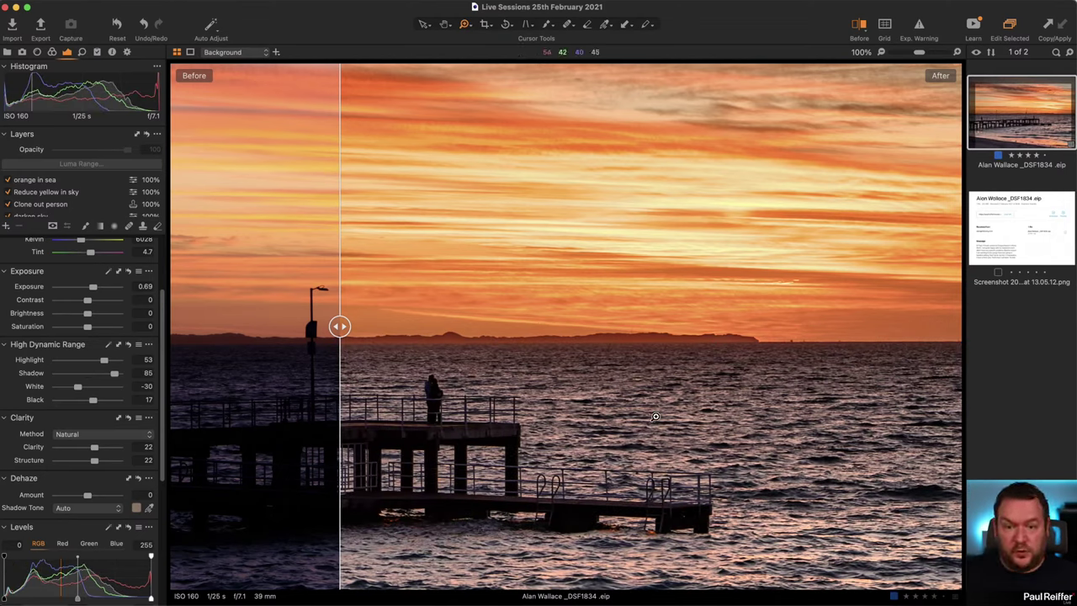
click(747, 383)
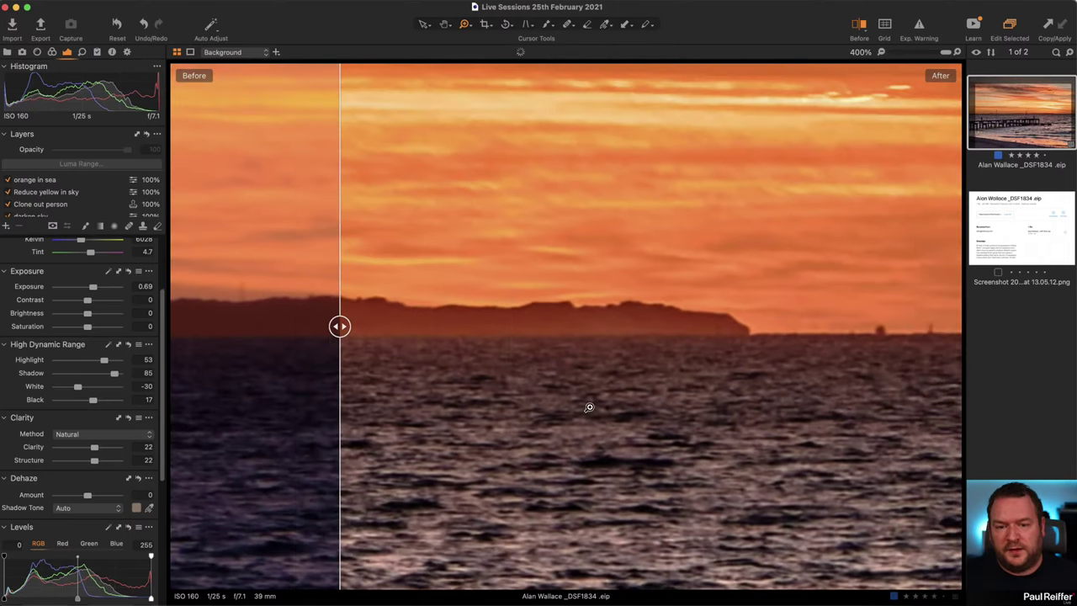
drag(339, 326, 128, 322)
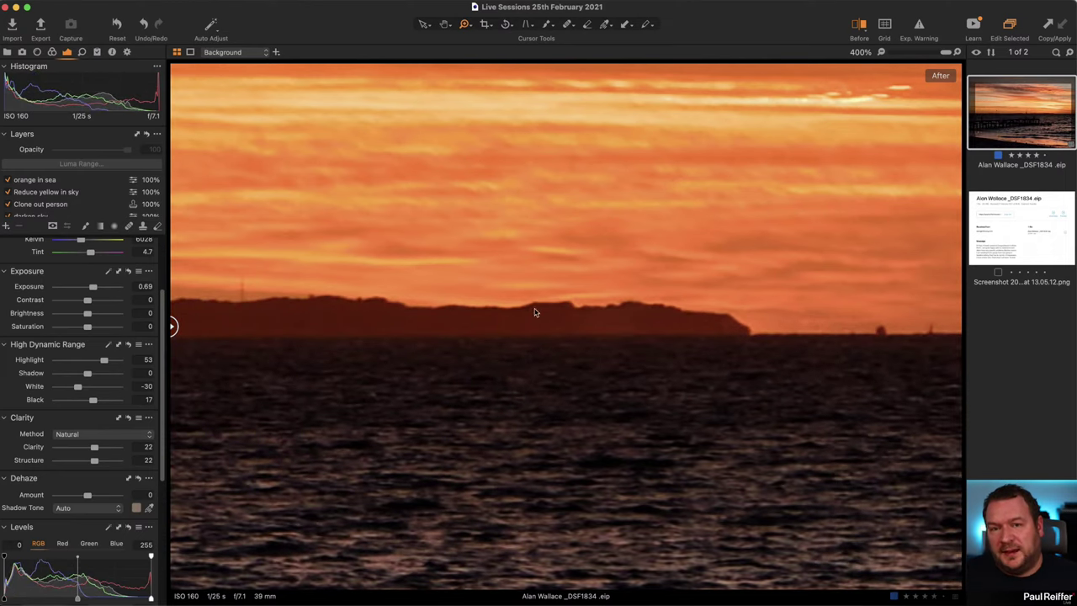
drag(87, 373, 114, 373)
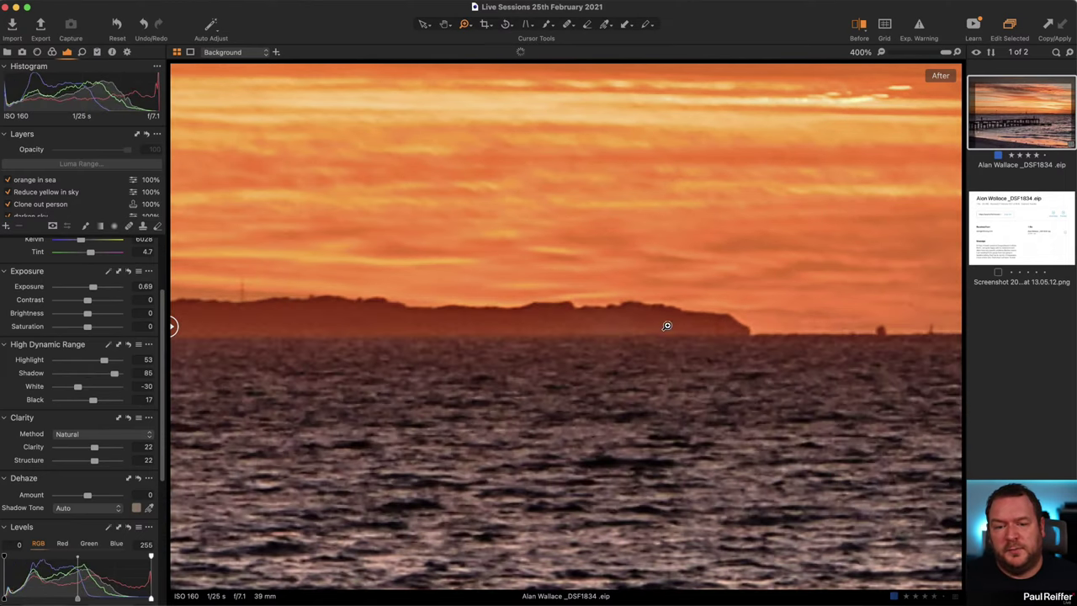
double_click(35, 377)
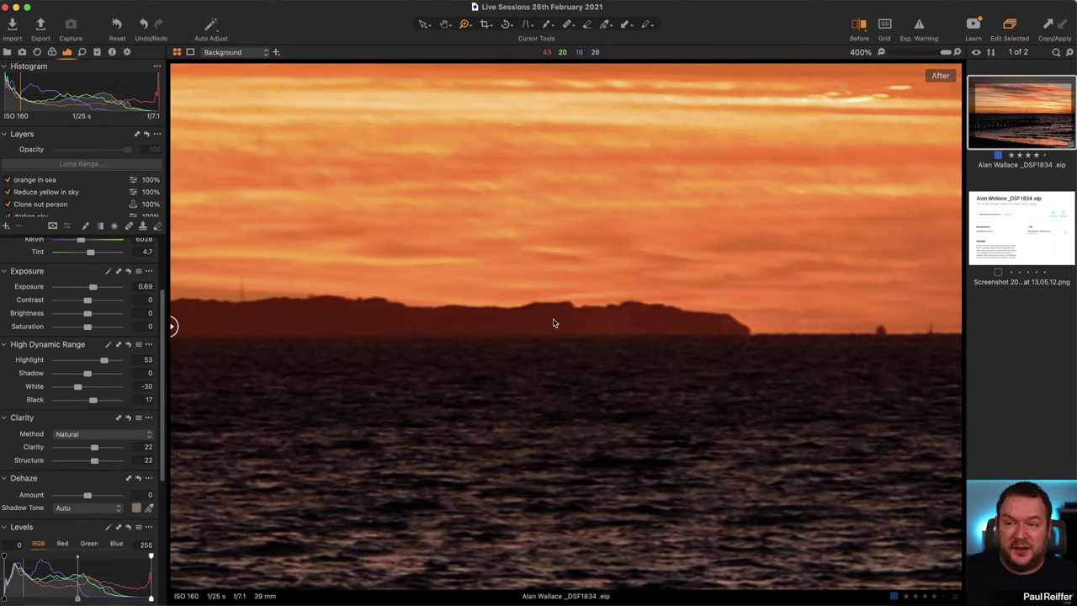
key(super+z)
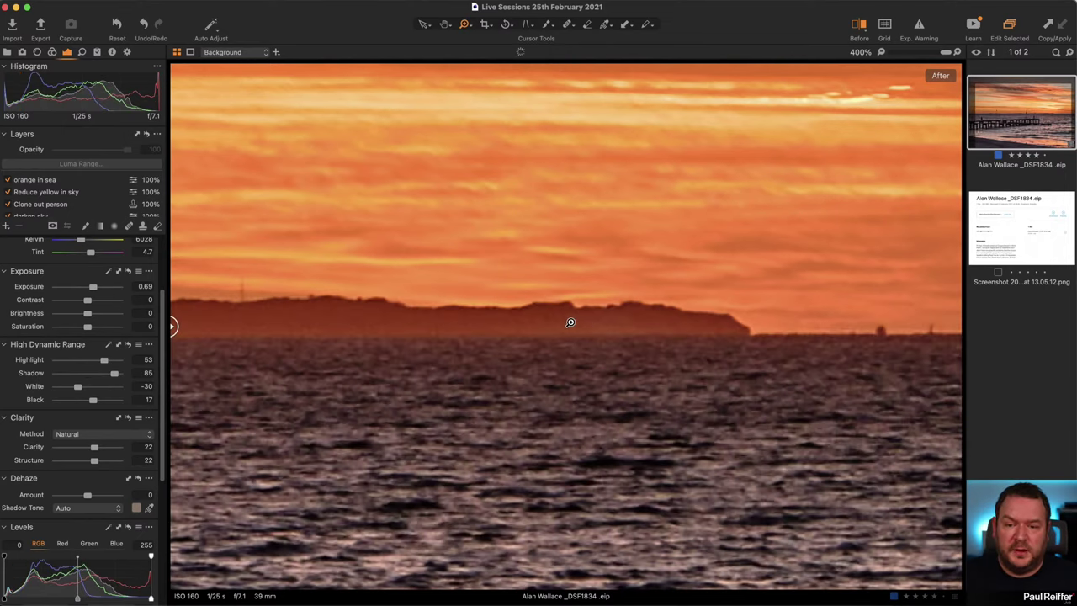
key(v)
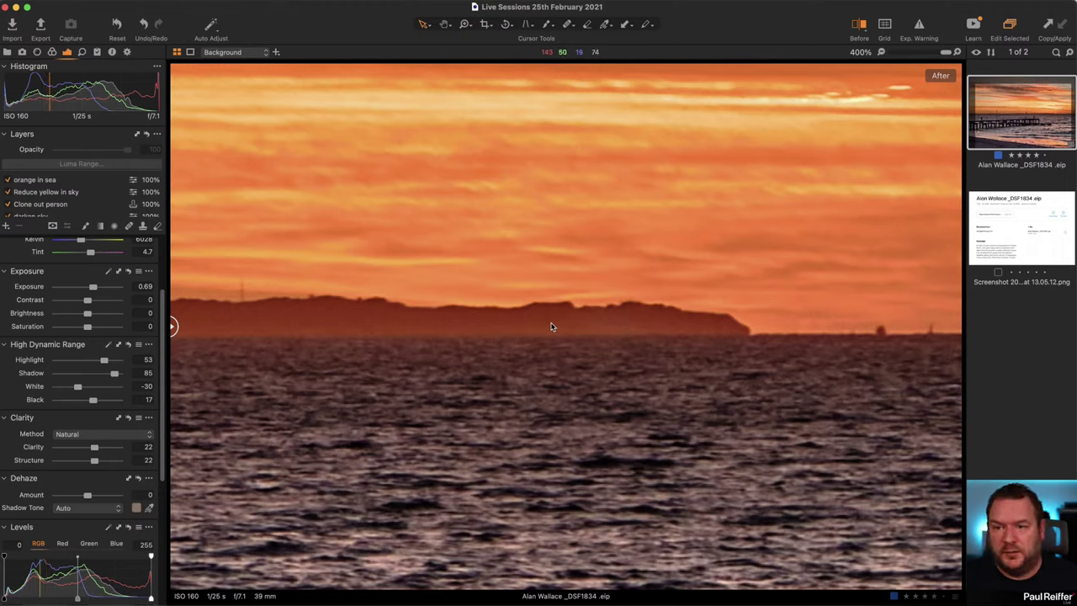
click(44, 214)
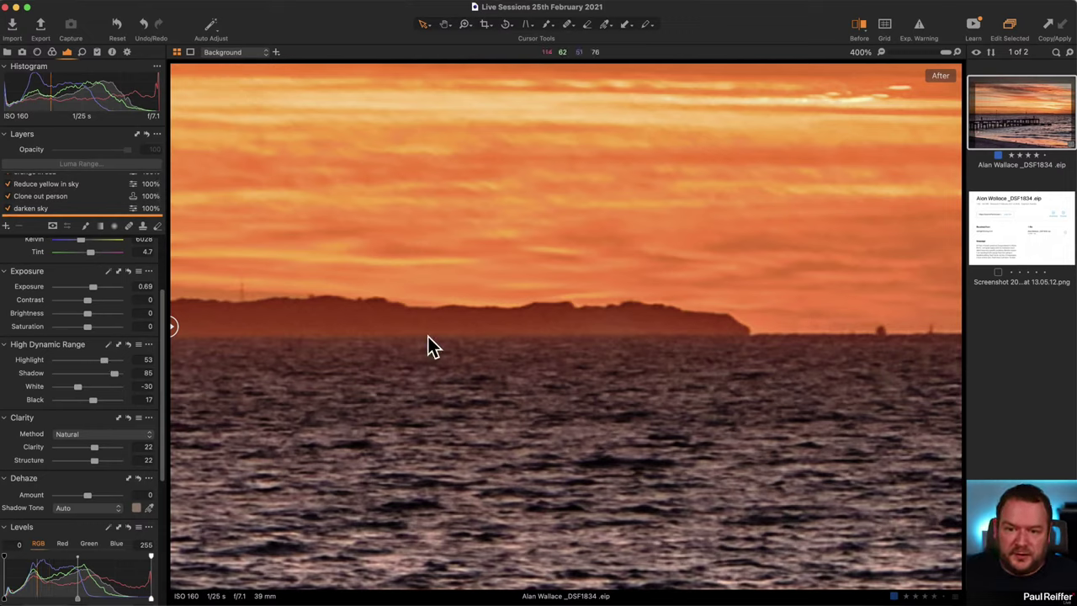
key(z)
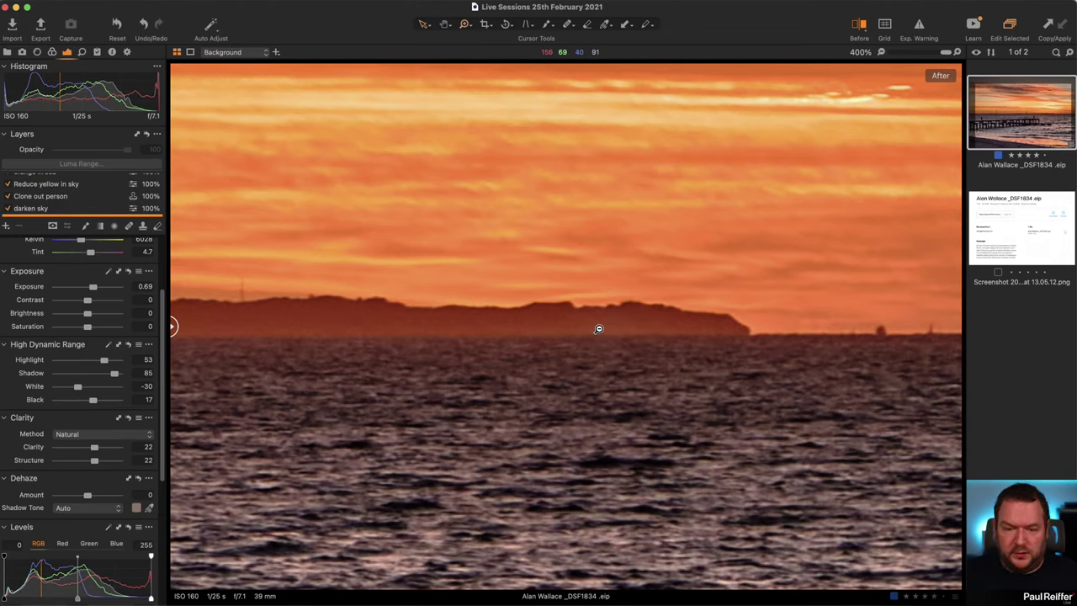
scroll(600, 330, down, 3)
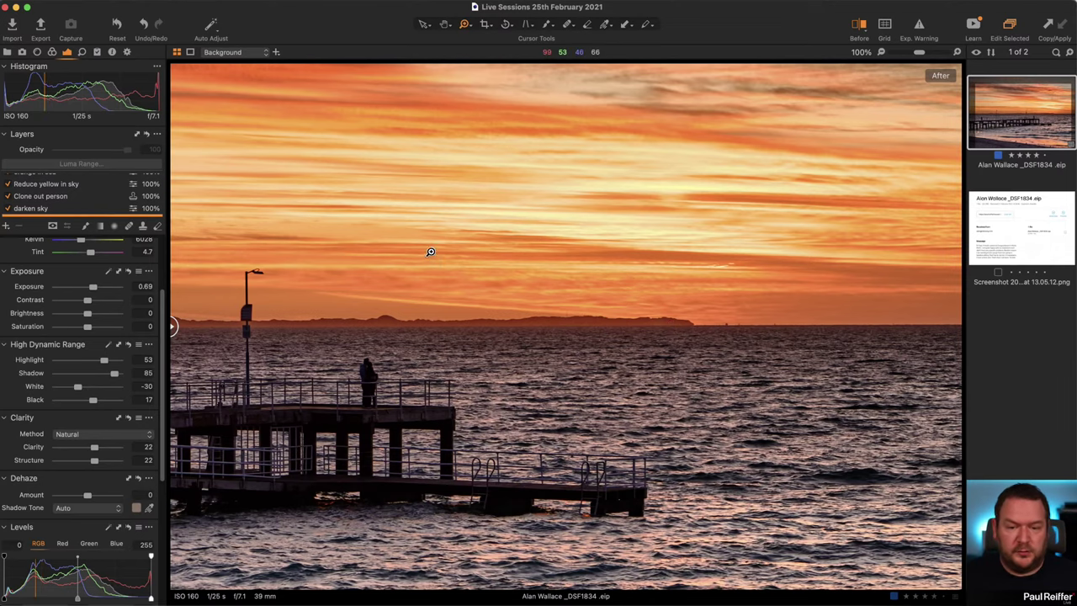
drag(430, 252, 772, 407)
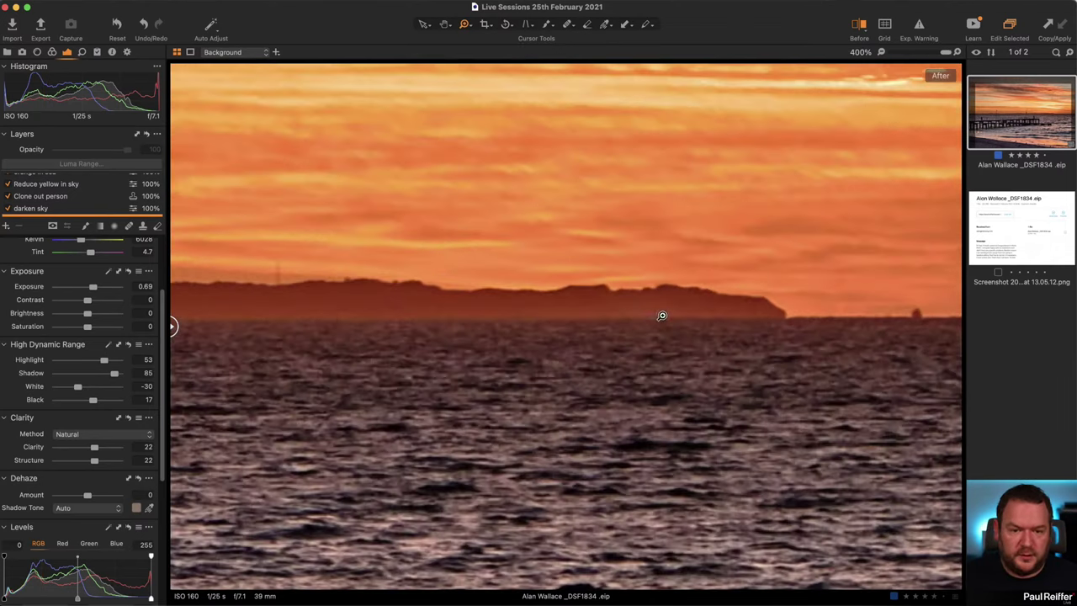
scroll(25, 211, down, 1)
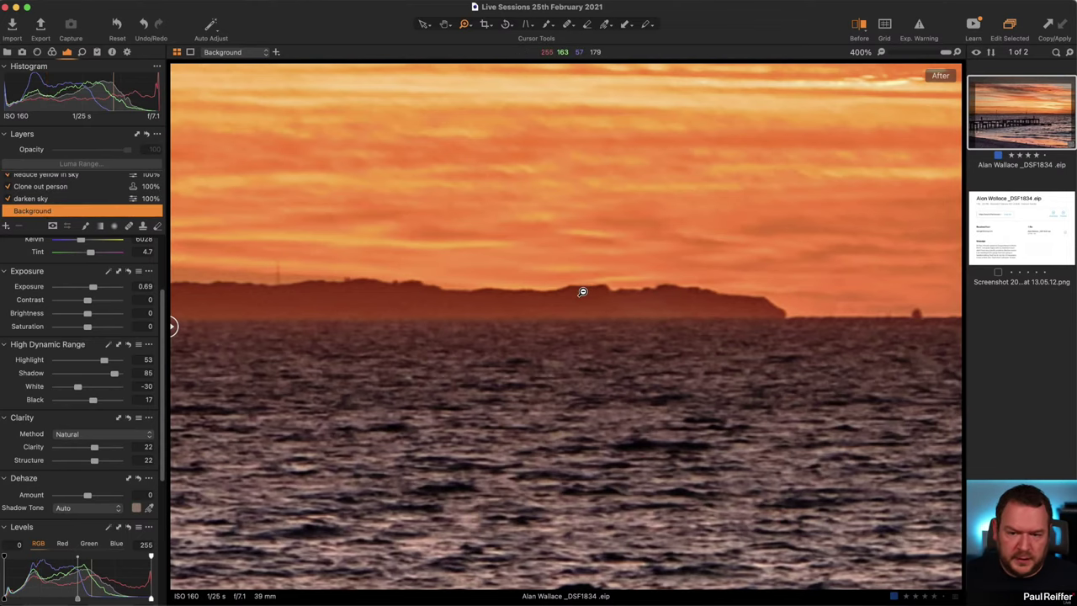
key(super+0)
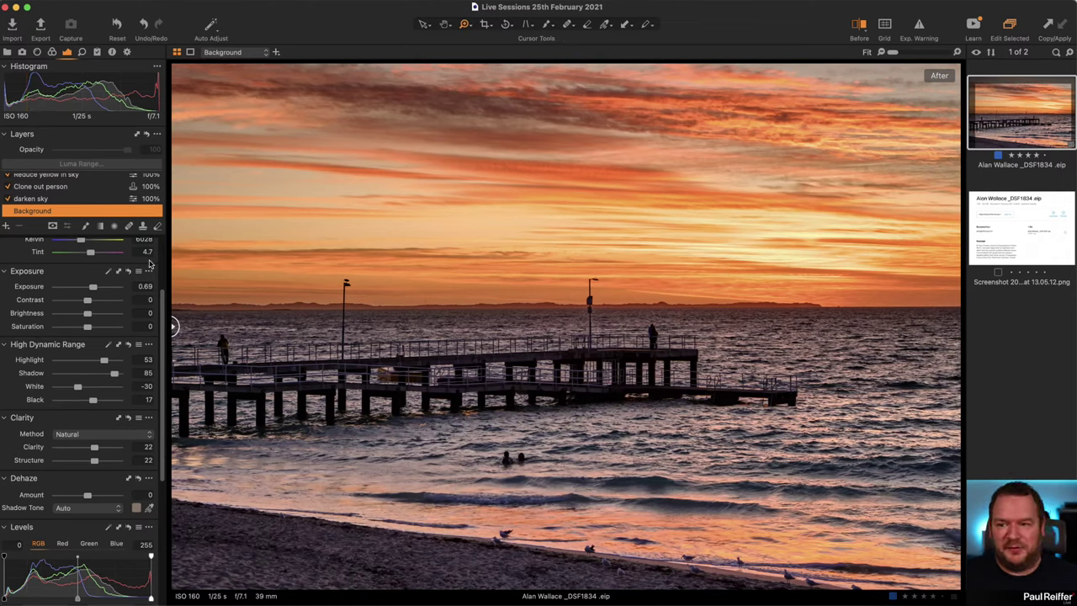
- Add a new empty adjustment layer and move it directly above Background
click(5, 227)
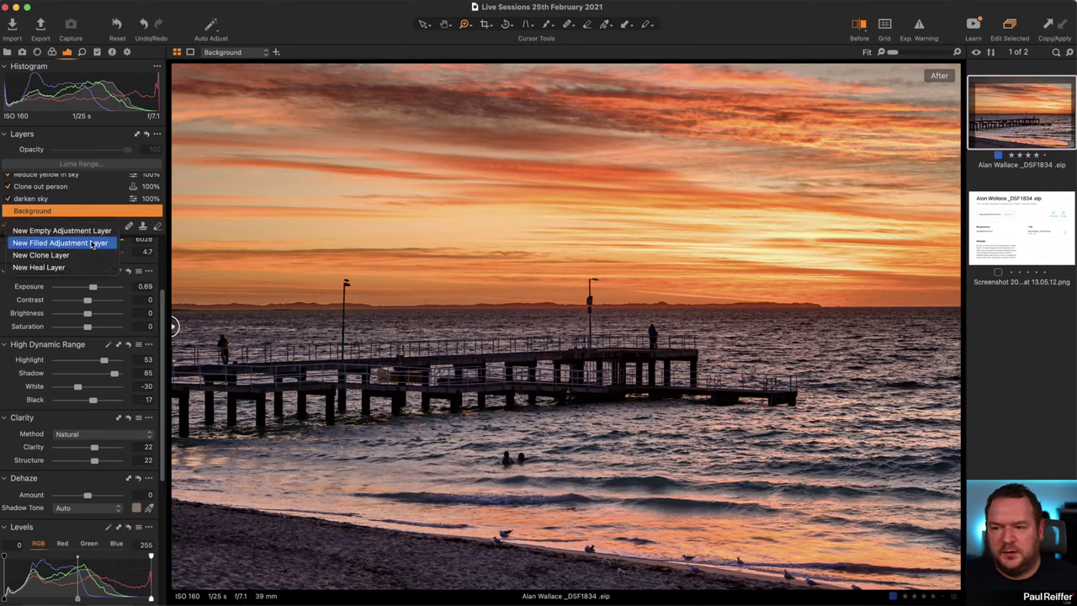
click(72, 227)
drag(43, 180, 42, 208)
- Rename the new layer 'Foreground Brighten' and select the Background layer
double_click(40, 199)
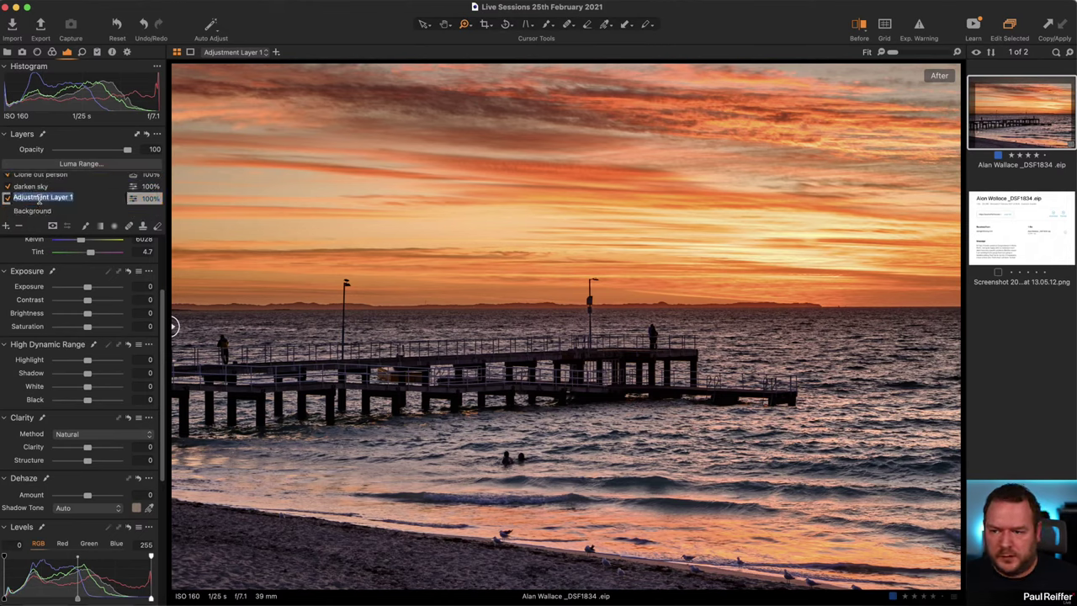
text(Fi)
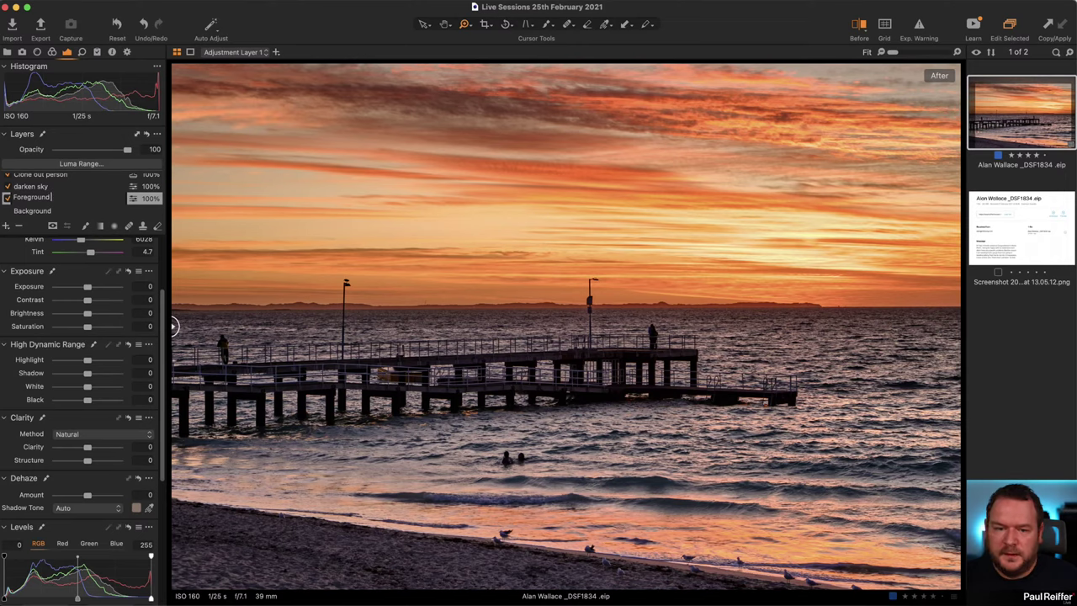
text(reground Brighten)
key(Return)
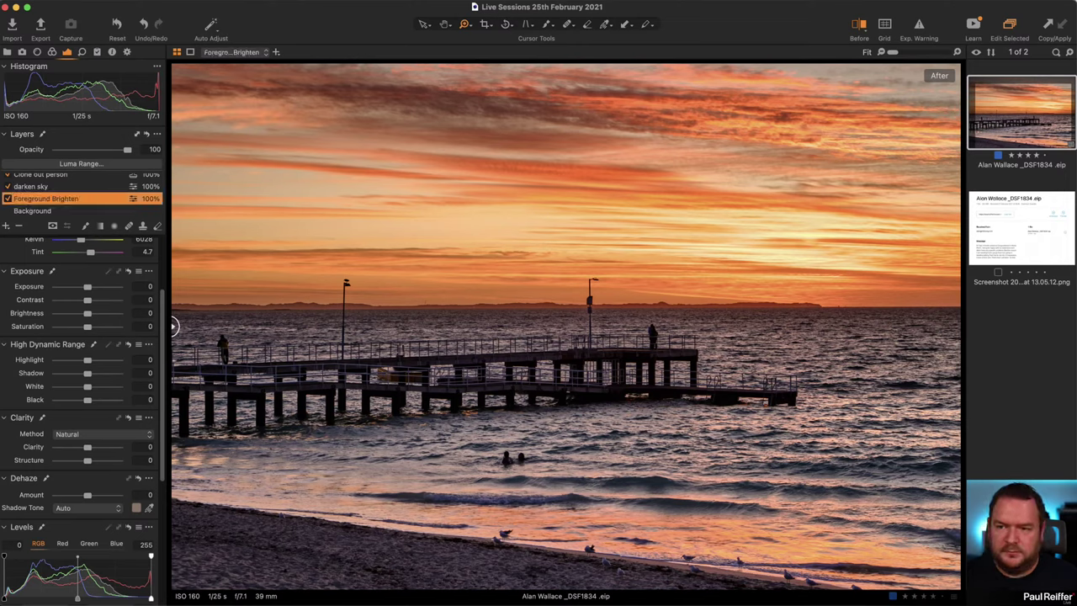
click(32, 212)
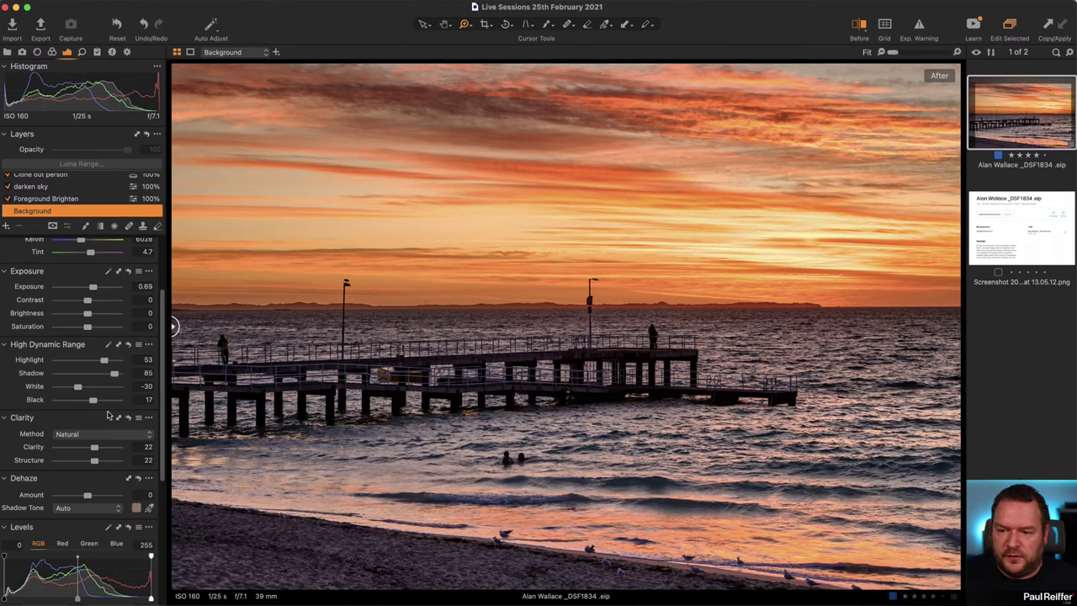
- On Foreground Brighten, set HDR Highlight 53, Shadow 85, White -30 and Black 17
click(49, 199)
click(148, 360)
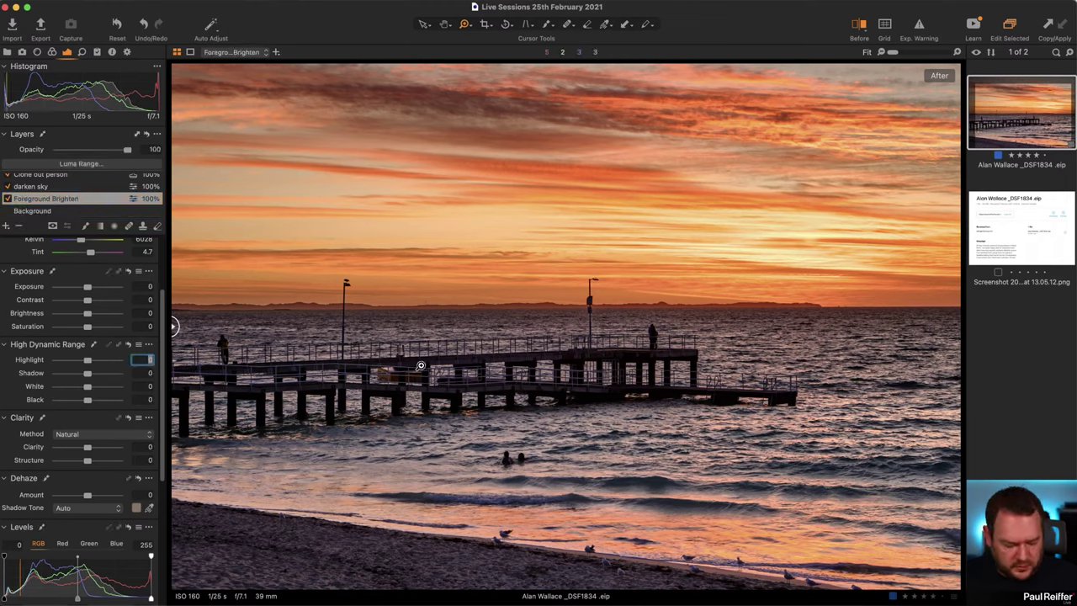
key(Tab)
text(85)
key(Tab)
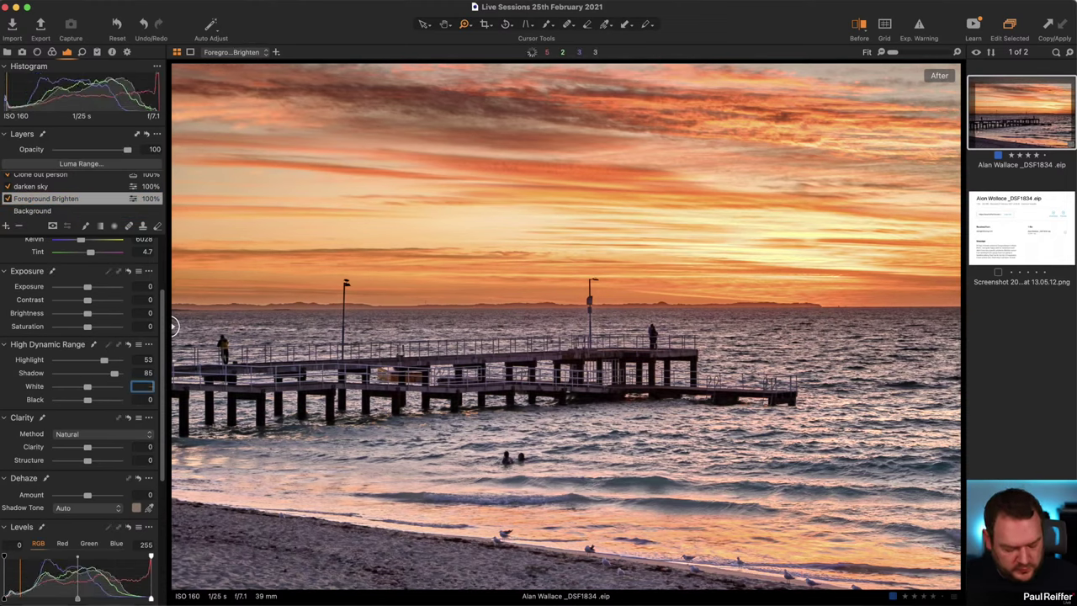
text(-30)
key(Tab)
text(17)
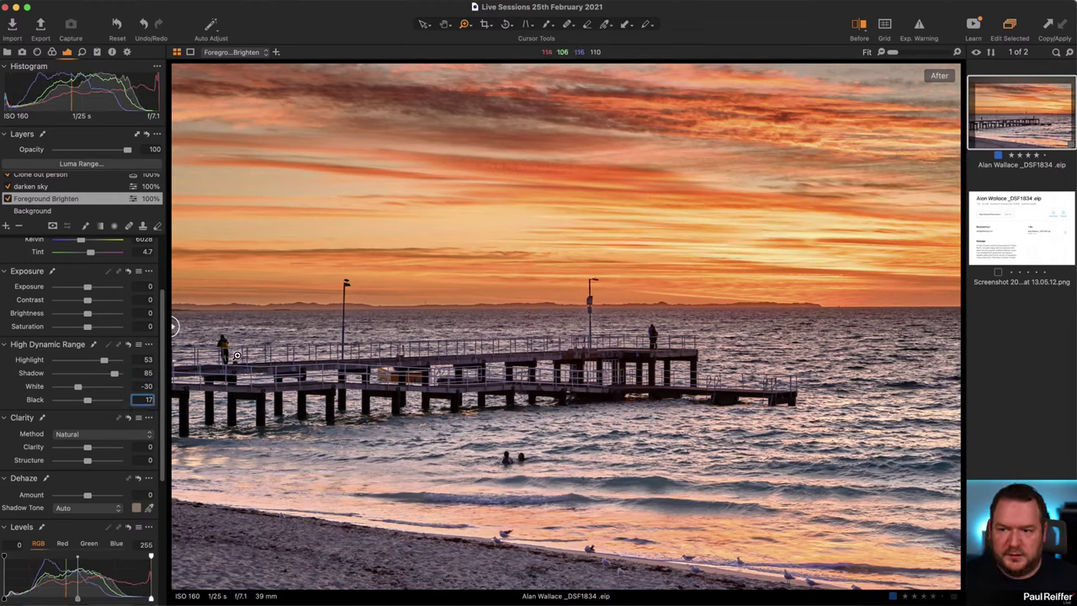
- Reset the Background layer's HDR values to 0, then return to Foreground Brighten
click(45, 211)
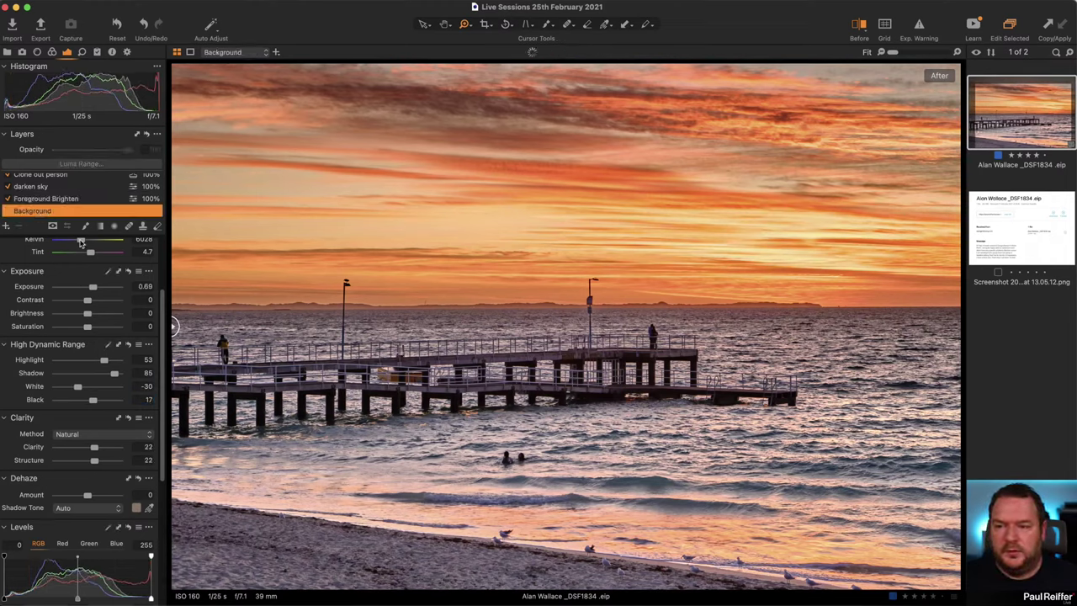
click(129, 345)
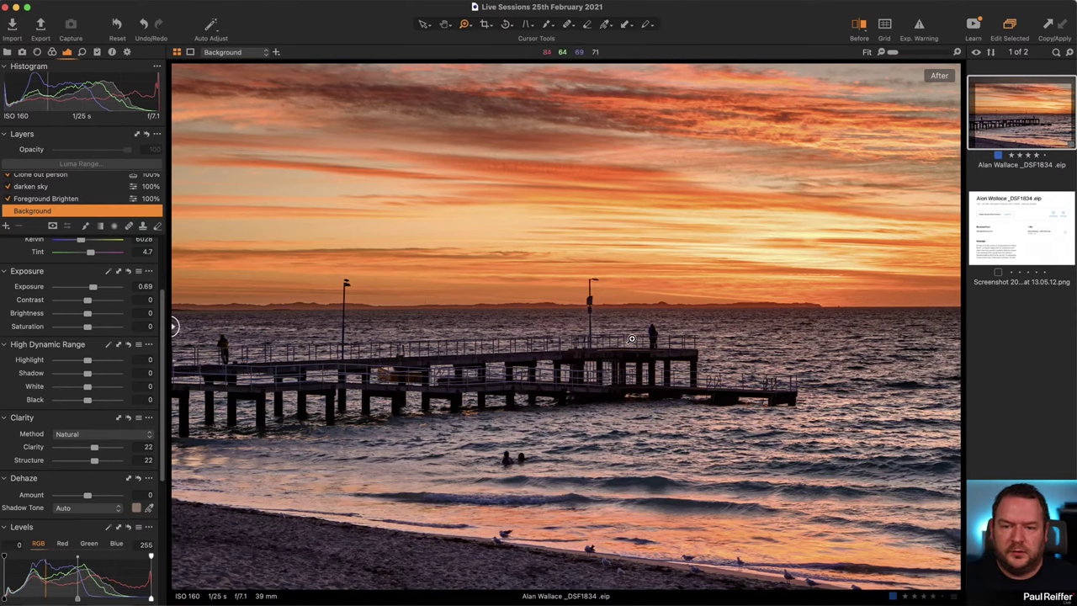
click(73, 201)
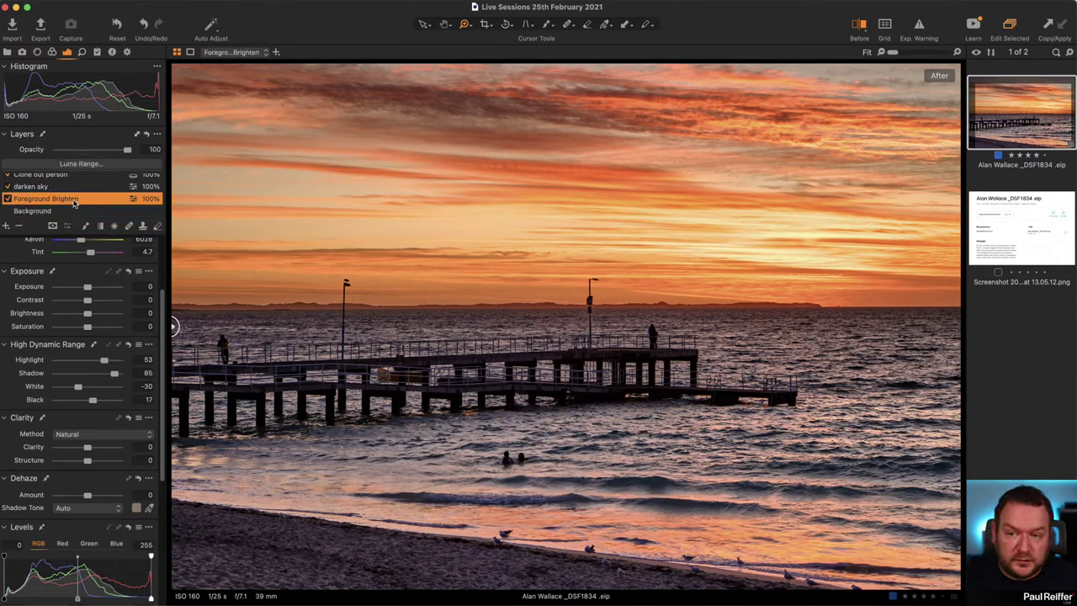
click(71, 212)
click(77, 200)
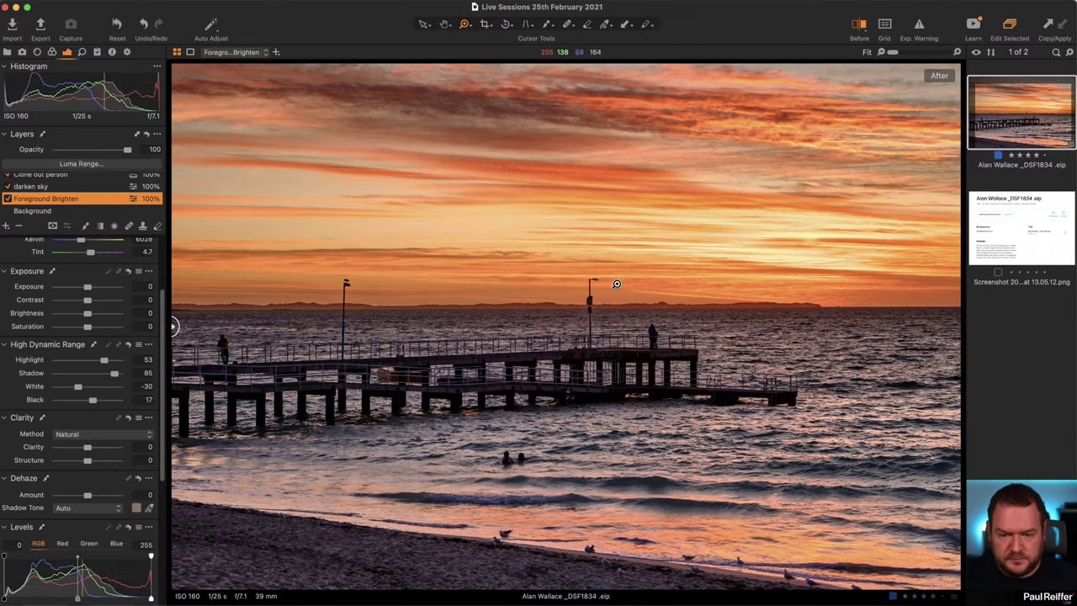
- Check the Foreground Brighten mask overlay and toggle the layer off and on to compare
key(m)
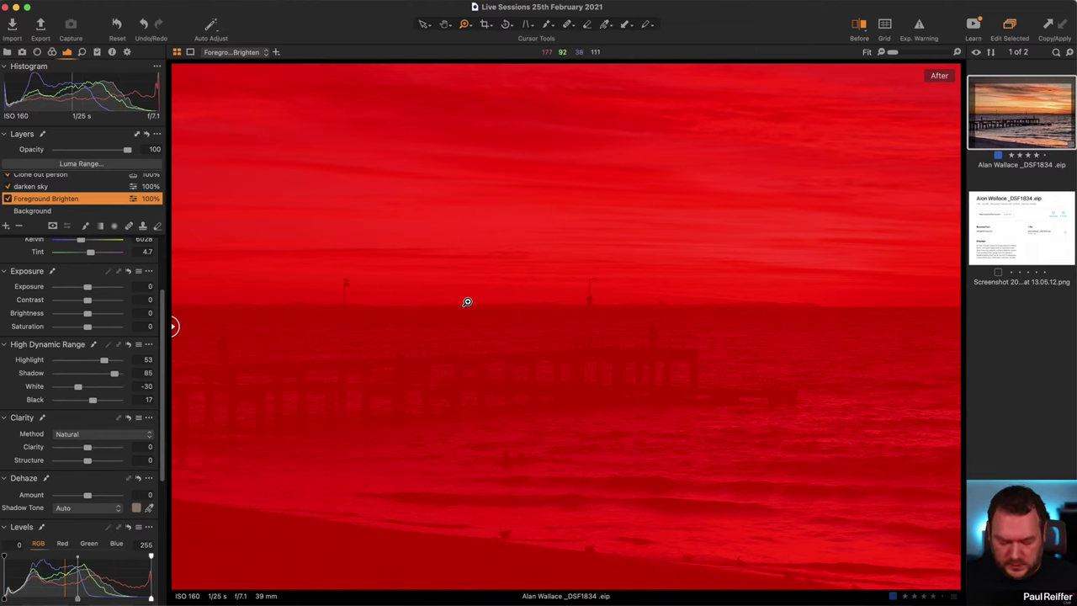
key(m)
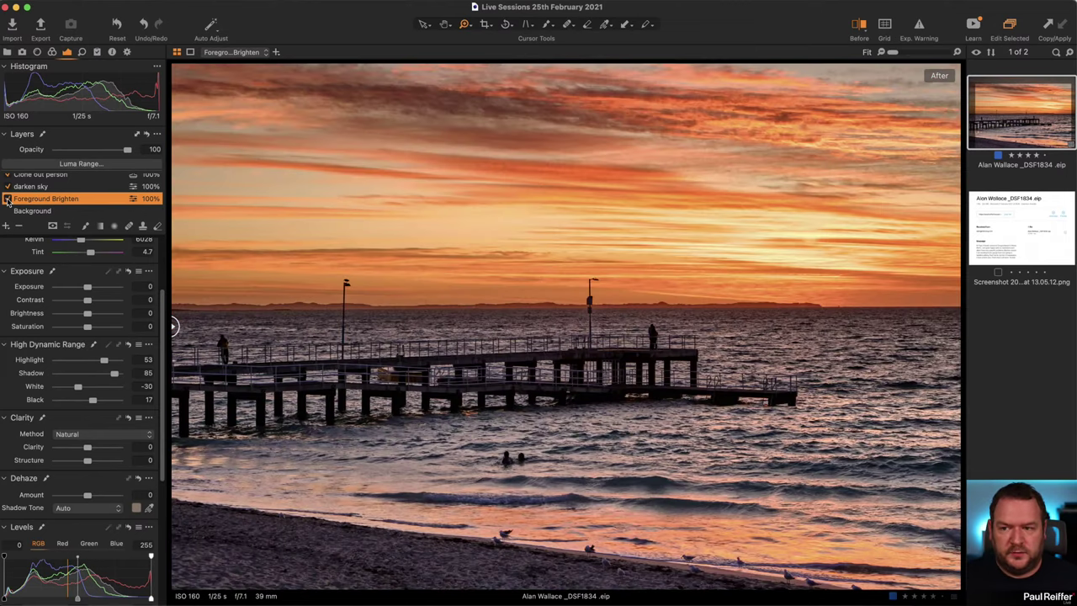
click(7, 200)
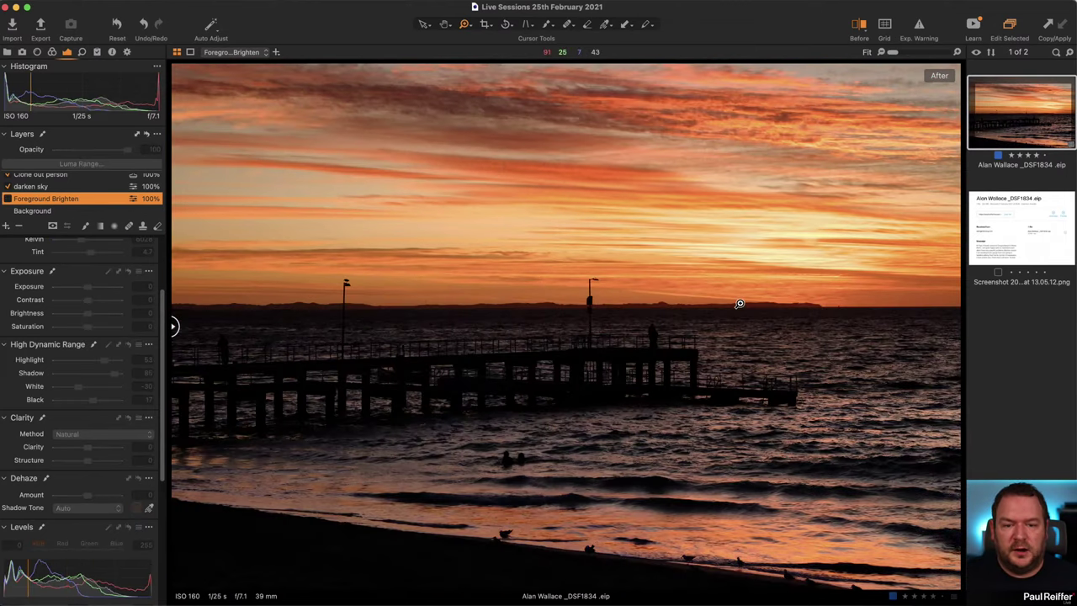
scroll(740, 303, up, 4)
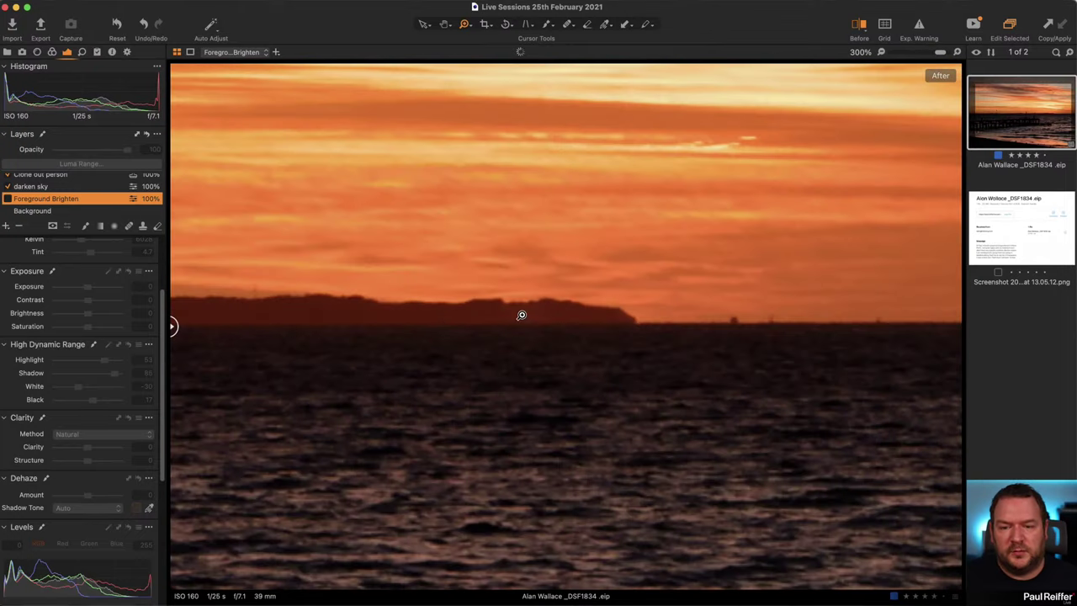
click(7, 198)
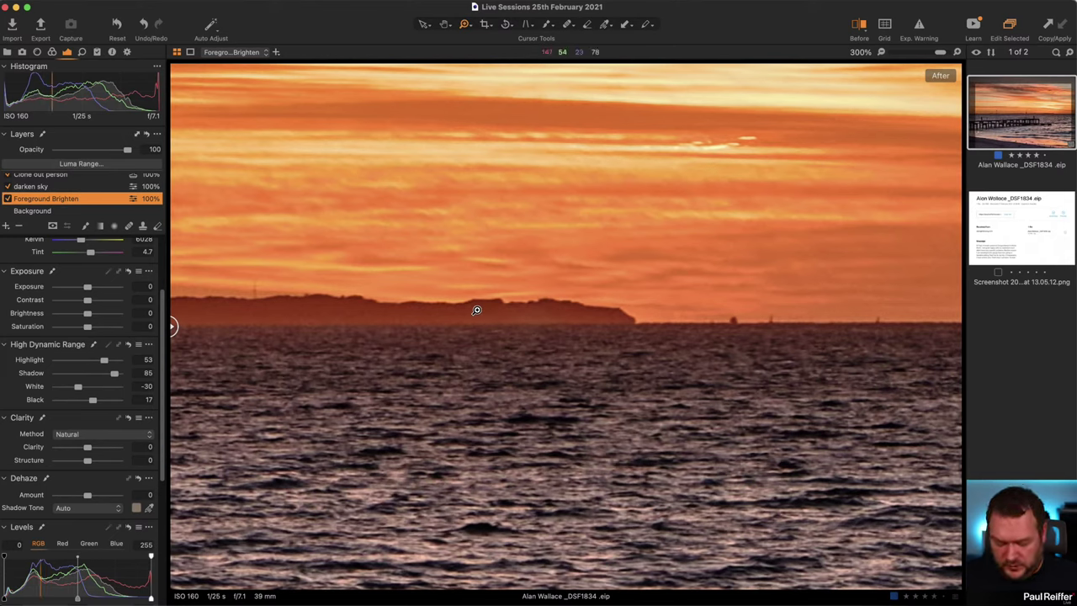
- With a smaller eraser brush, erase the Foreground Brighten mask along the entire distant headland
key(b)
key(bracketleft)
key(bracketleft)
key(bracketleft)
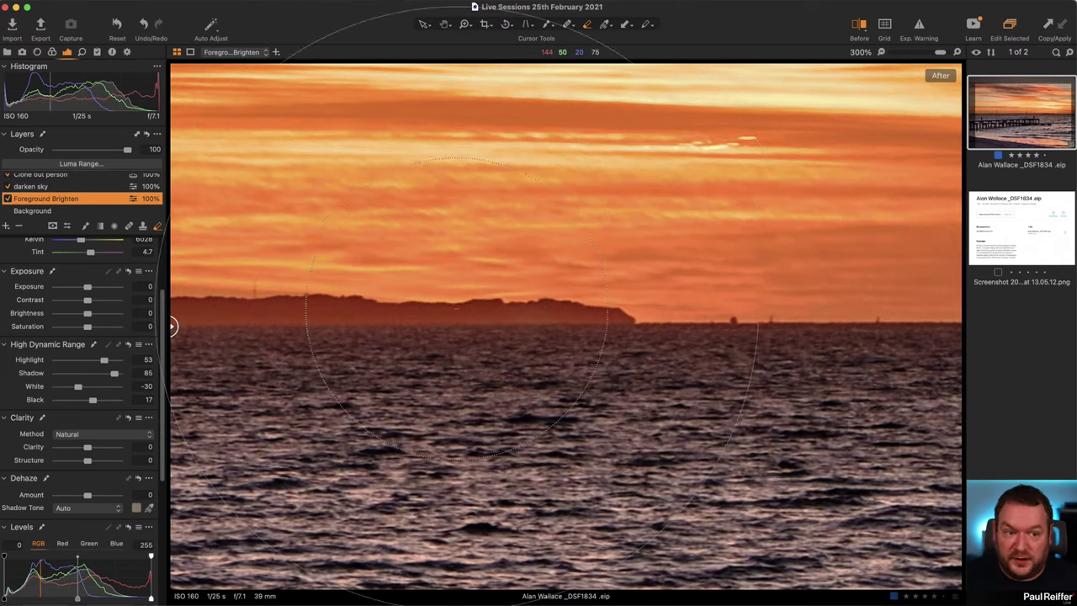
key(bracketleft)
key(bracketleft)
key(bracketleft)
key(bracketleft)
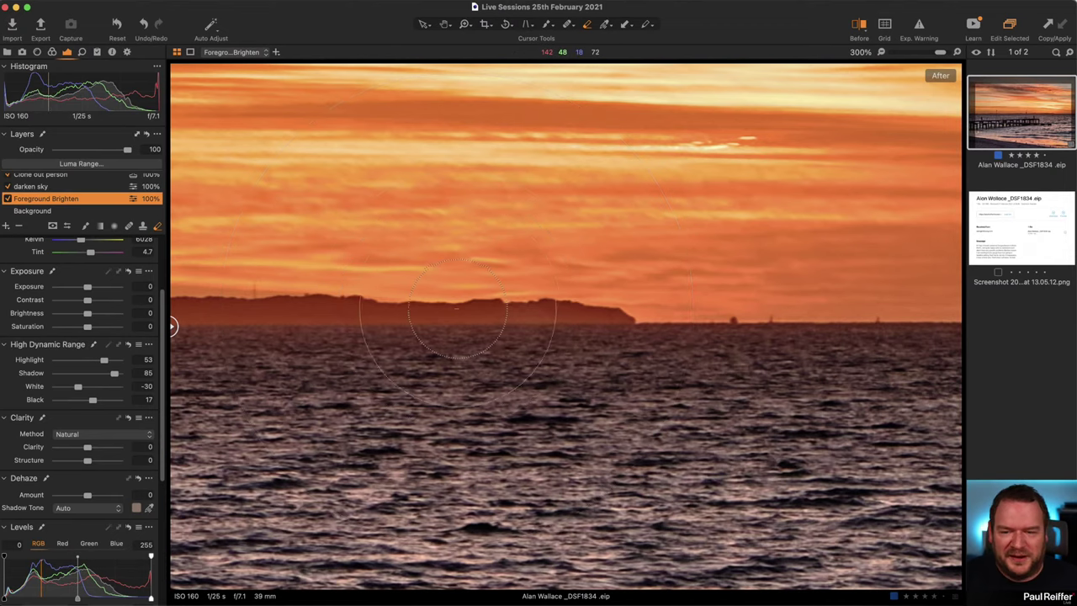
key(bracketleft)
key(bracketleft)
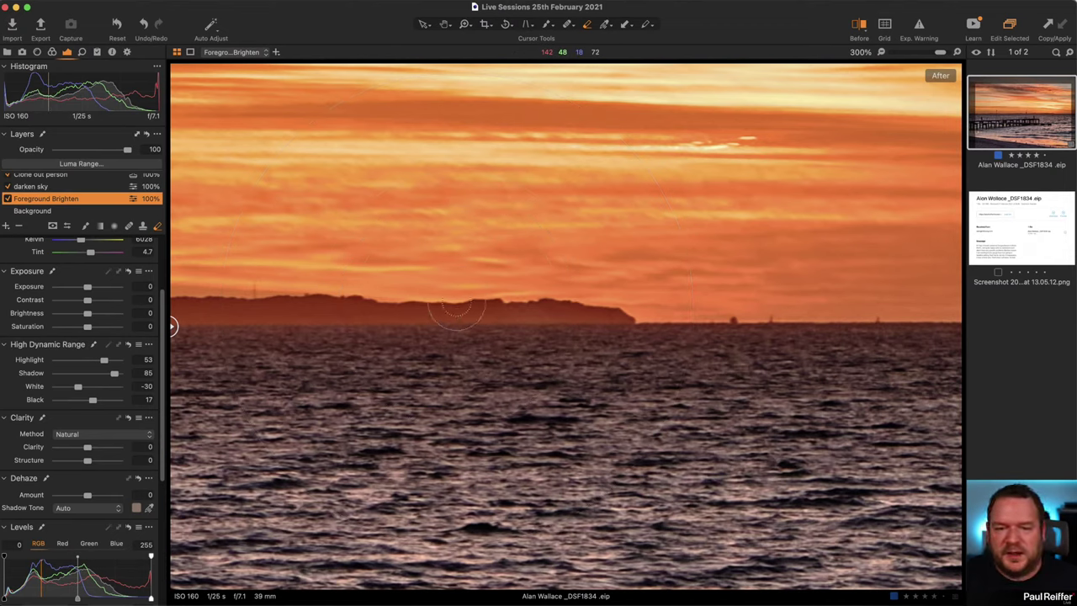
right_click(457, 316)
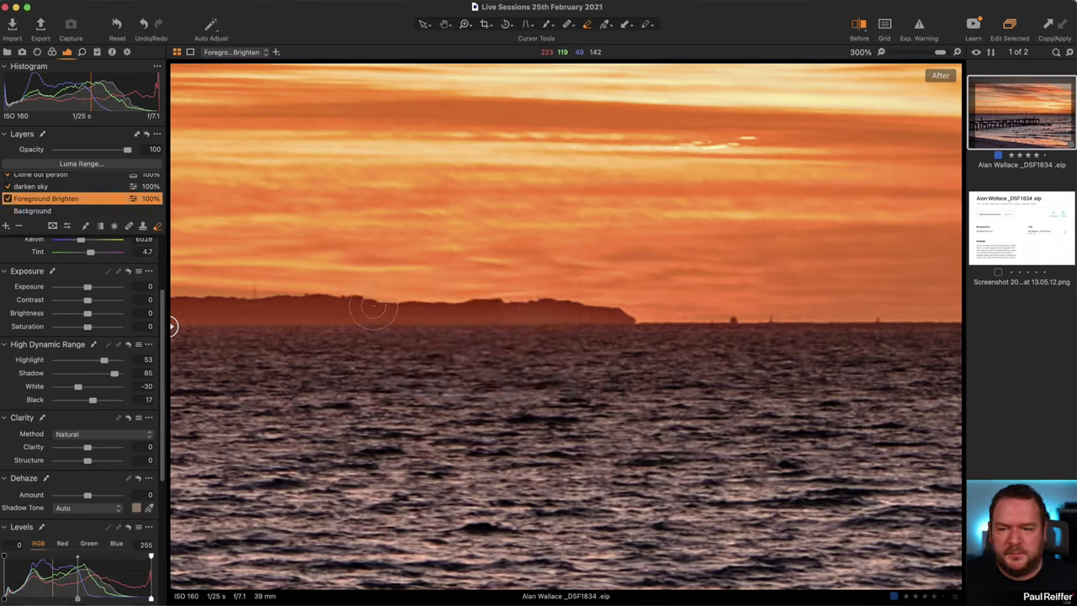
drag(395, 314, 629, 318)
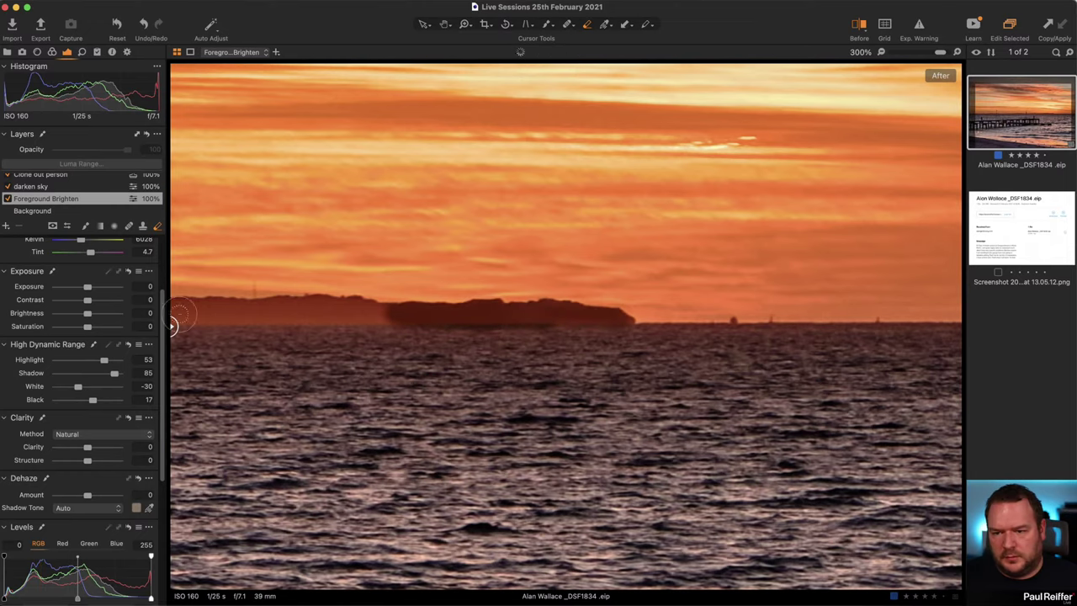
mouse_move(181, 316)
mouse_down()
mouse_move(375, 314)
mouse_move(511, 352)
mouse_move(296, 332)
mouse_move(505, 331)
mouse_move(272, 330)
mouse_move(644, 323)
mouse_move(753, 330)
mouse_move(591, 325)
mouse_move(890, 337)
mouse_move(589, 331)
mouse_move(758, 334)
mouse_move(502, 318)
mouse_up()
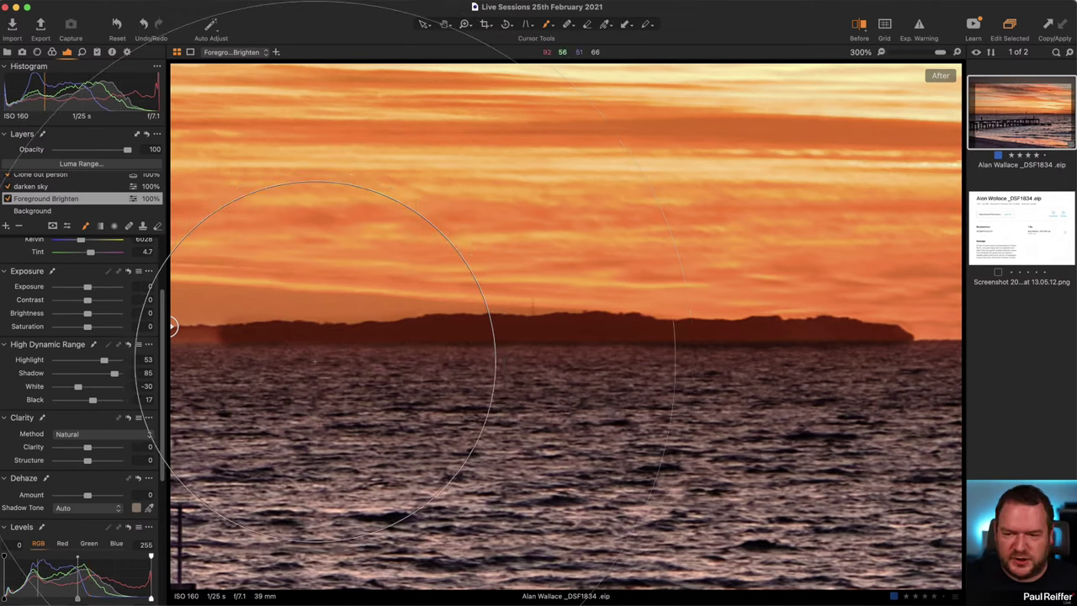
- With a much smaller brush, paint the mask along the horizon to the island's right end and display it
key(bracketleft)
key(bracketleft)
key(bracketleft)
key(bracketleft)
key(bracketleft)
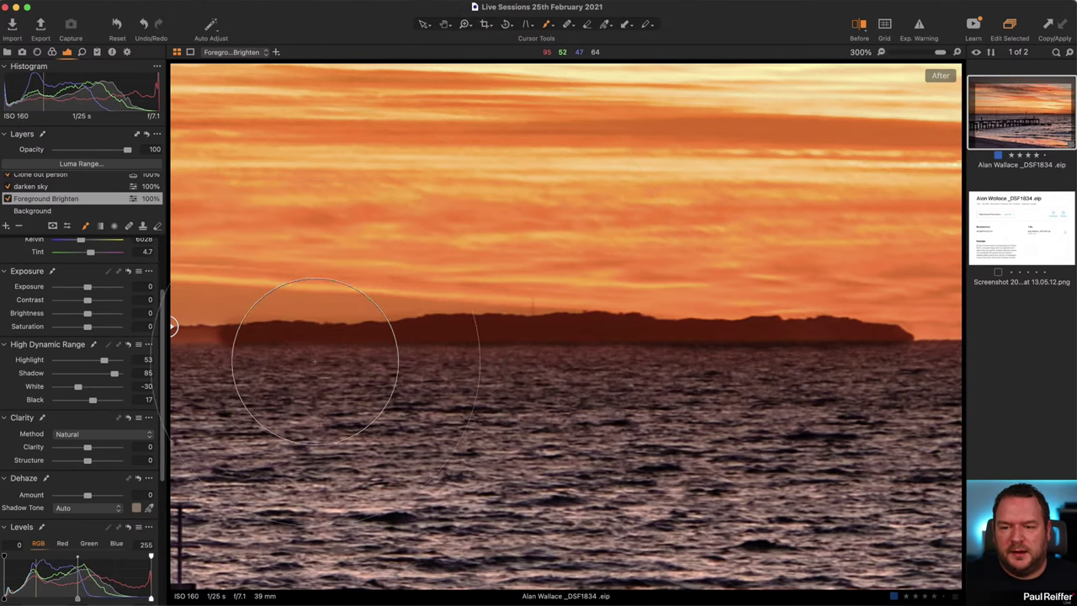
key(bracketleft)
key(bracketleft)
key(bracketleft)
key(bracketleft)
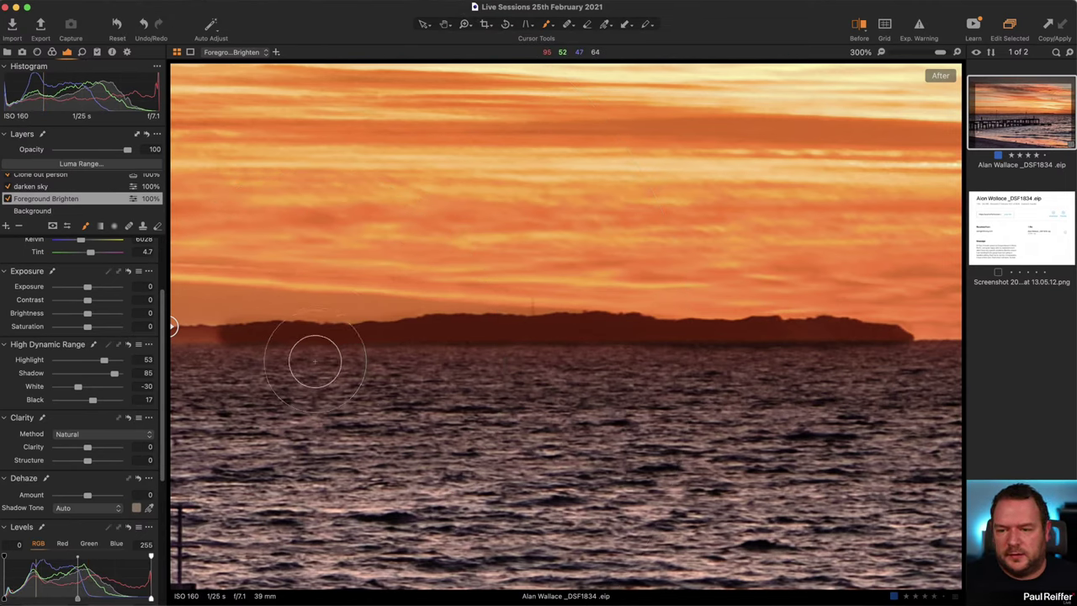
key(bracketleft)
key(bracketleft)
key(bracketleft)
key(bracketleft)
key(bracketleft)
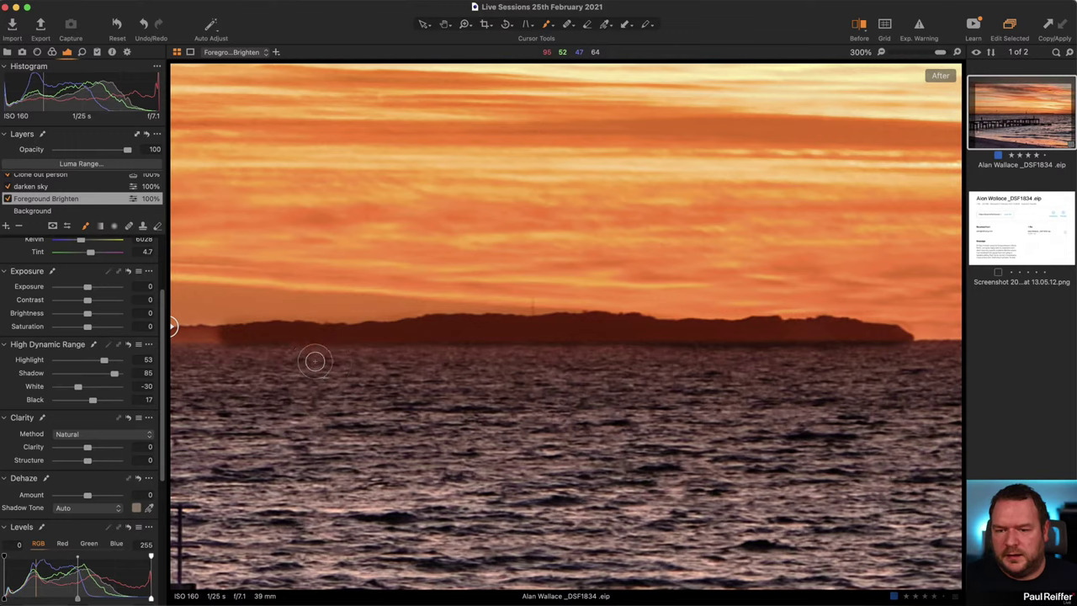
key(bracketleft)
key(bracketleft)
key(bracketleft)
key(bracketleft)
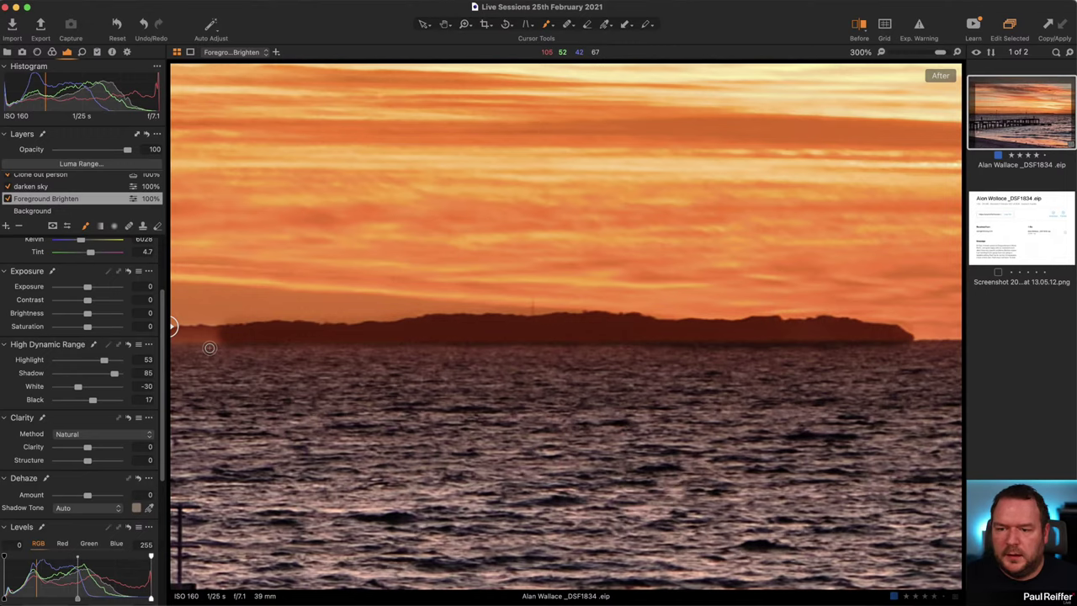
drag(208, 346, 907, 353)
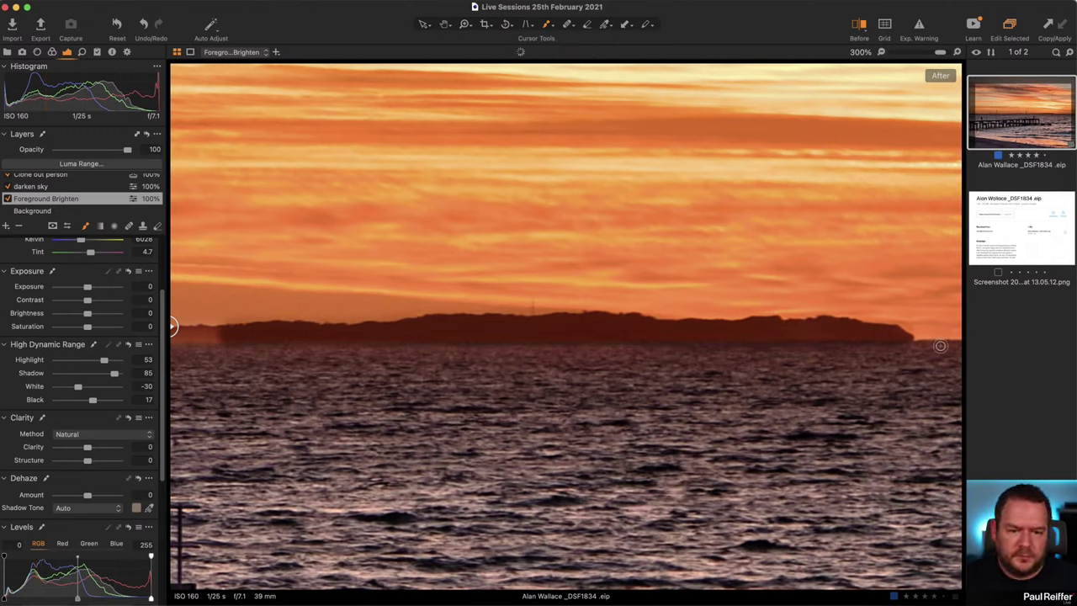
key(m)
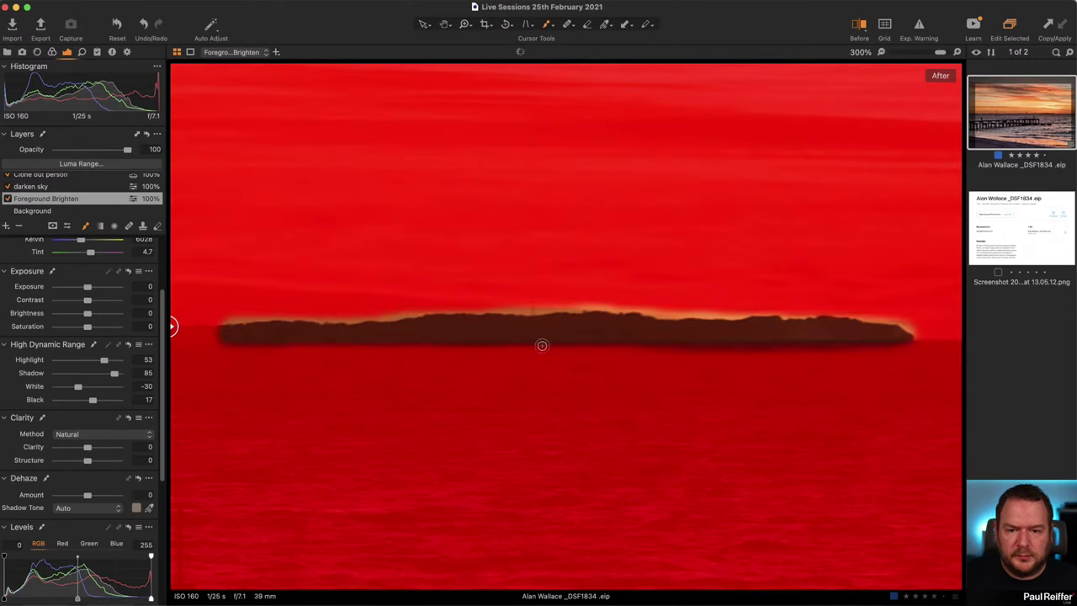
- Check the Brush Settings, then hide the red mask overlay to view the photo
right_click(217, 349)
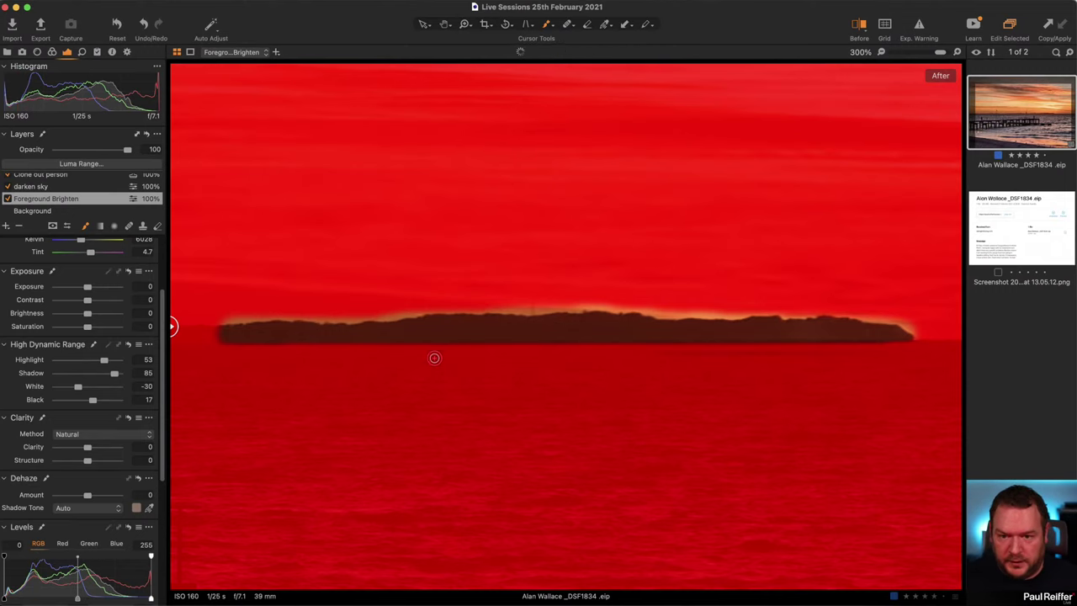
key(m)
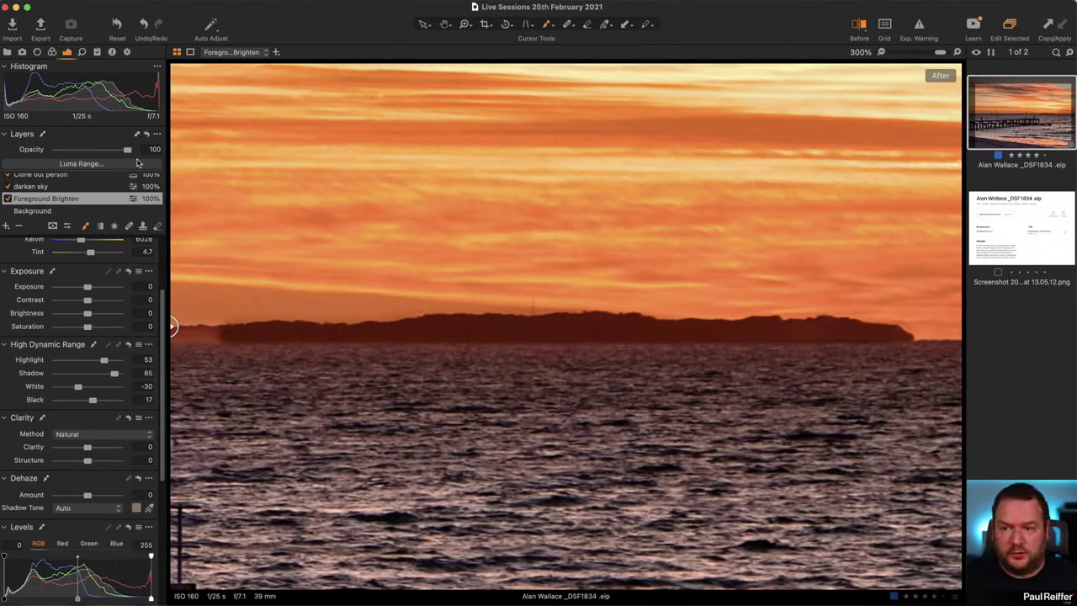
- Add a blank adjustment layer, sketch rough strokes over sky and sea, then select 'orange in sea'
click(6, 226)
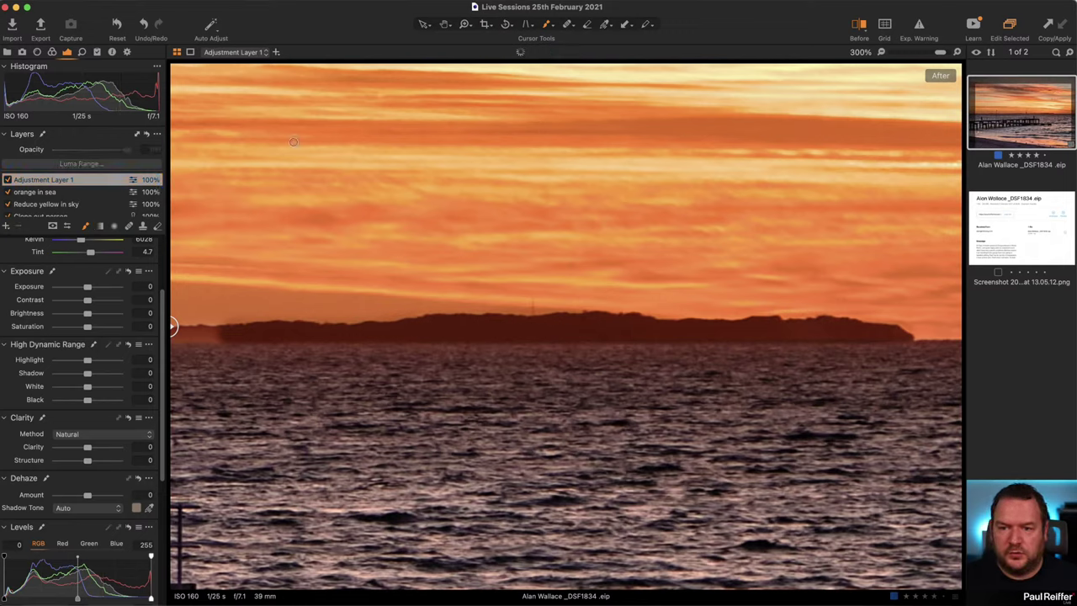
drag(293, 141, 299, 227)
drag(348, 139, 341, 219)
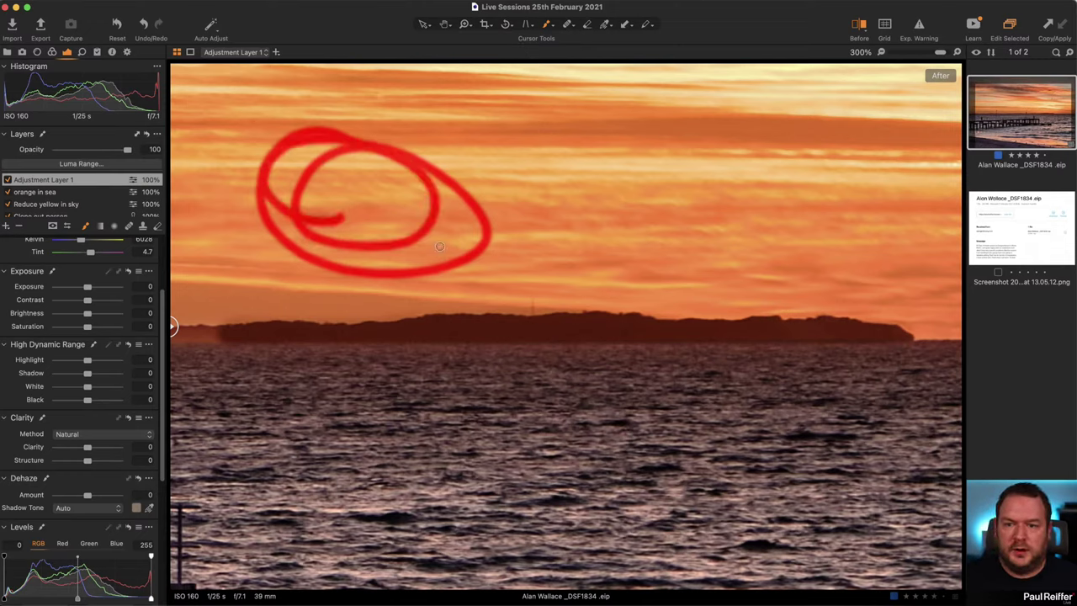
click(726, 169)
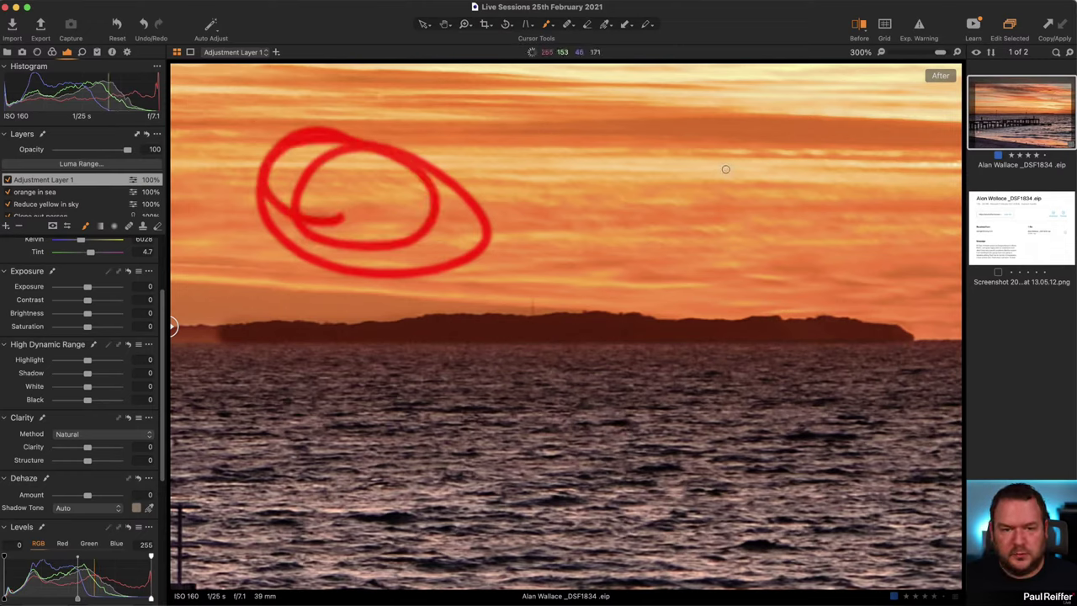
shift+click(653, 493)
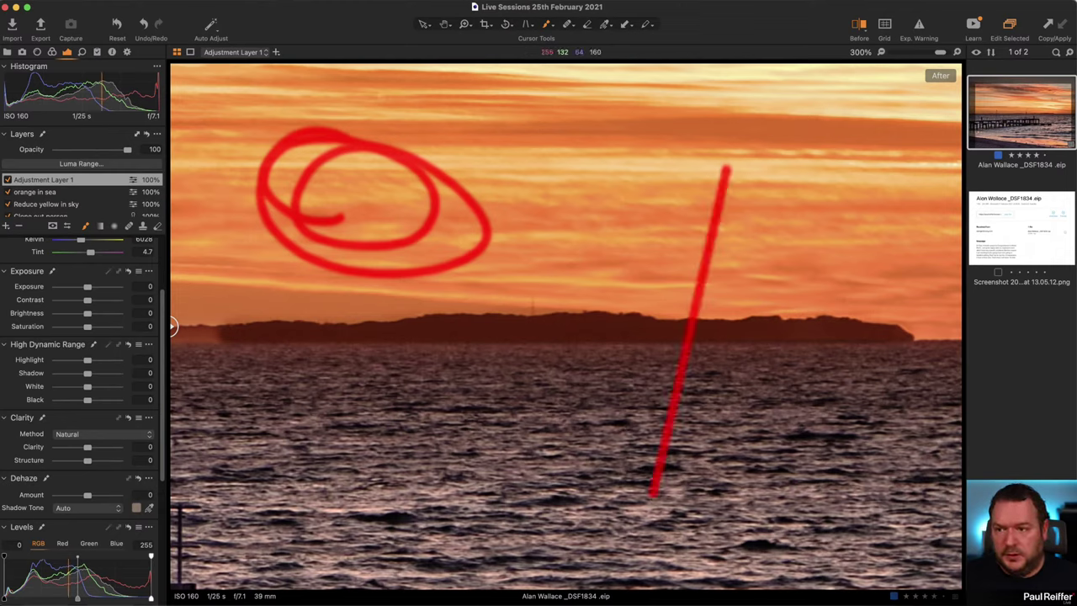
click(34, 192)
- Select Foreground Brighten, hide its mask overlay, and switch the layer off to compare
scroll(50, 198, down, 2)
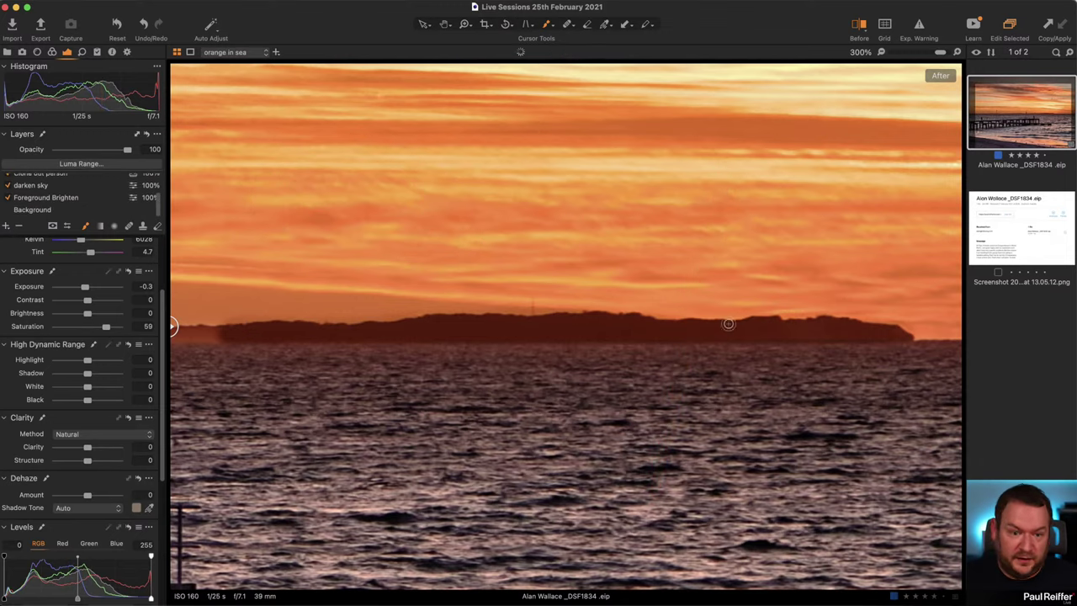
click(48, 199)
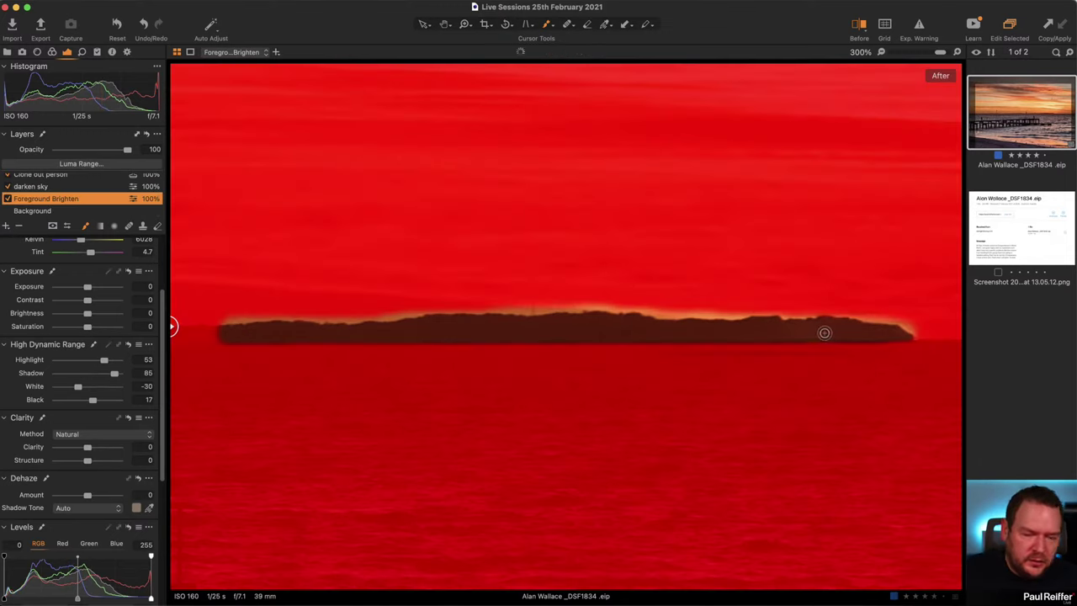
scroll(825, 331, down, 1)
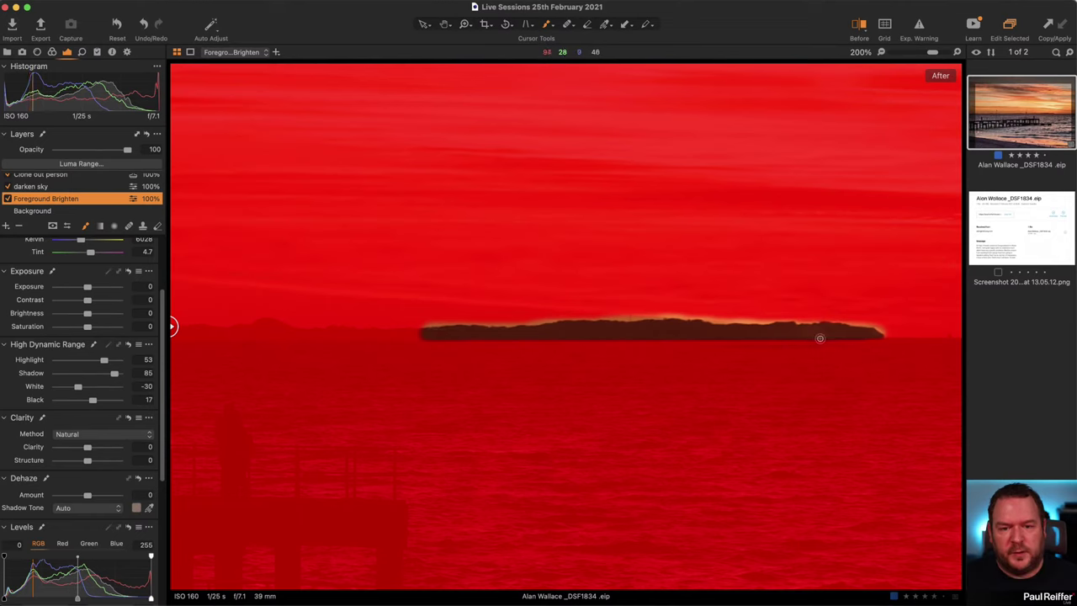
key(m)
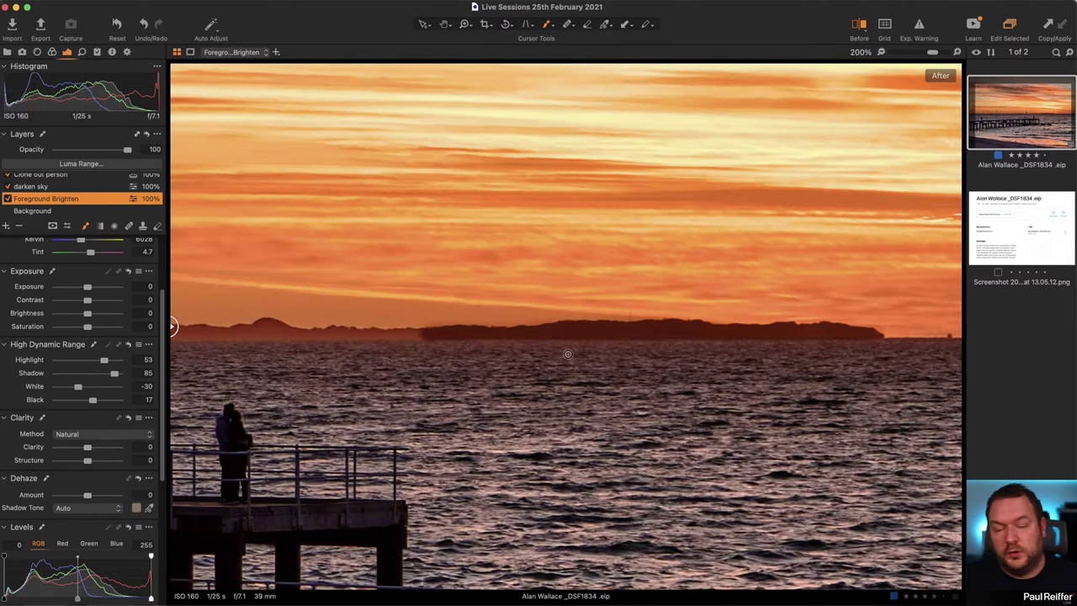
click(8, 198)
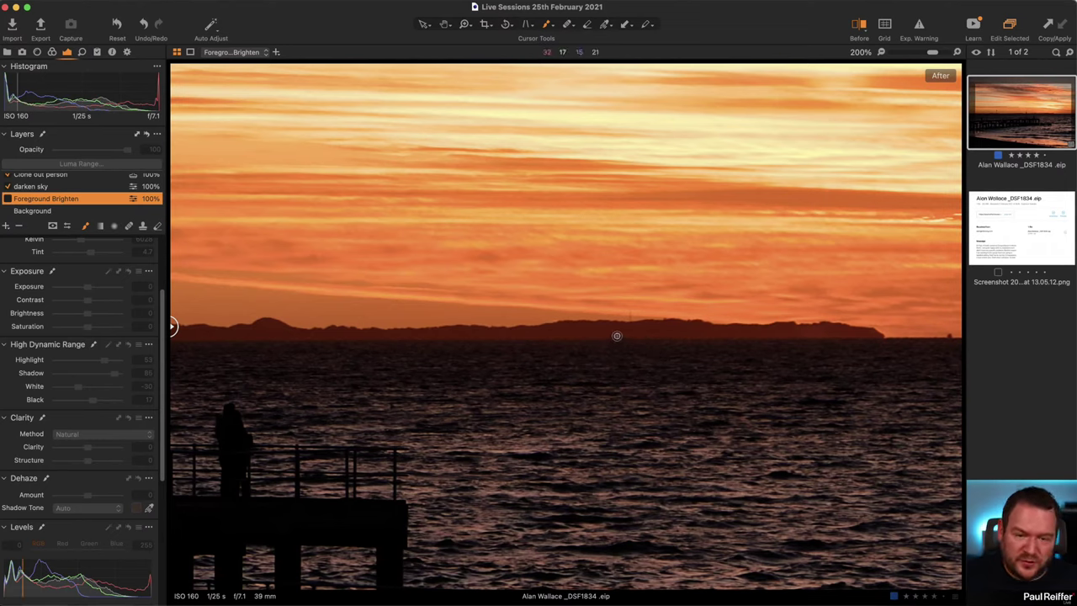
- Re-enable Foreground Brighten, cancel the Luma Range dialog unchanged, and zoom out to see the pier
click(7, 199)
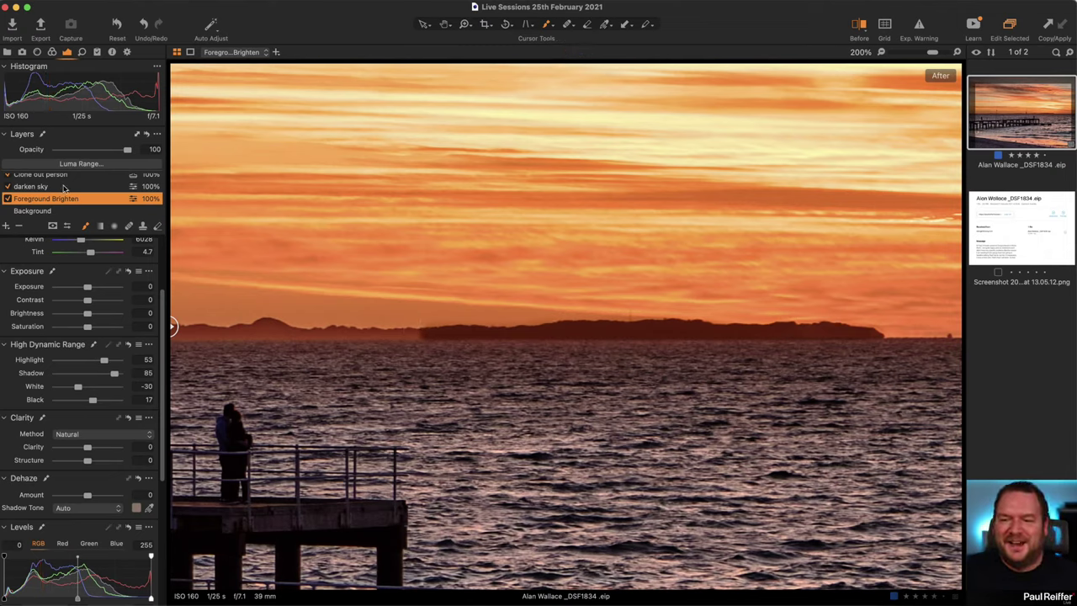
click(79, 164)
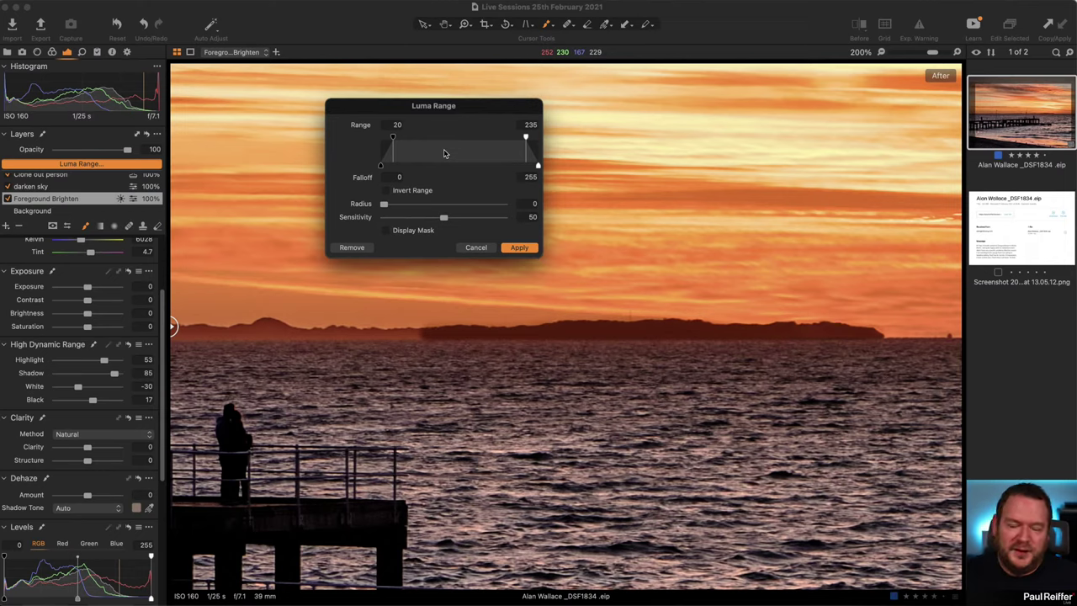
click(474, 249)
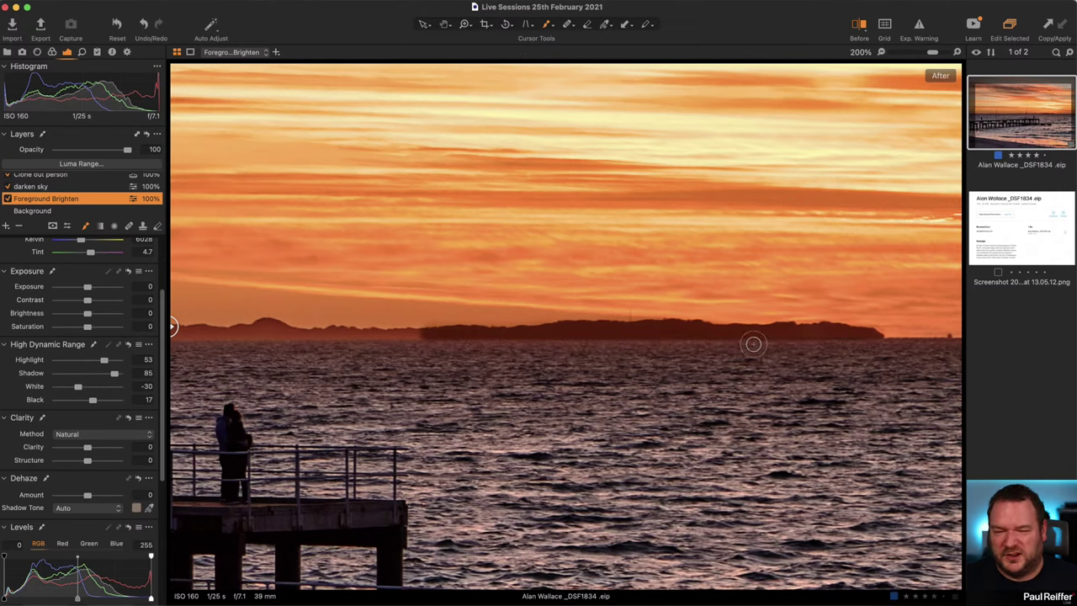
key(z)
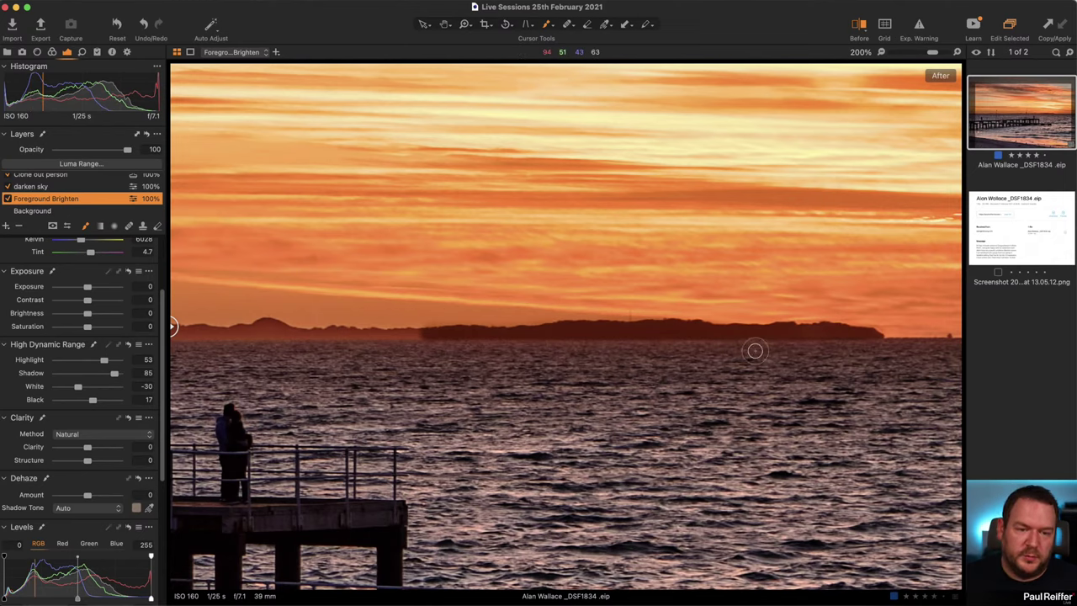
alt+click(503, 319)
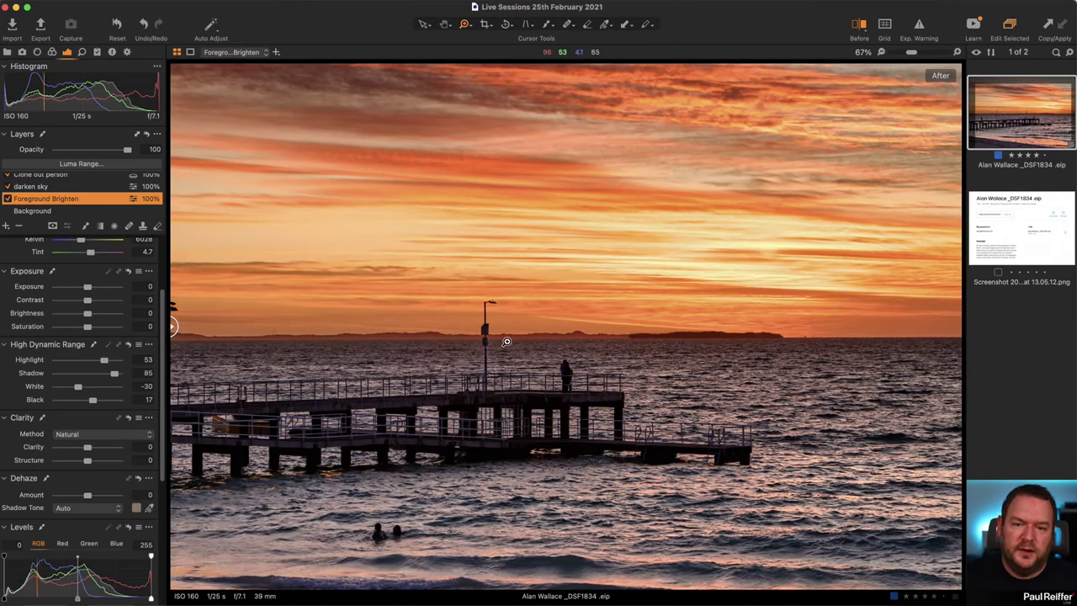
- Zoom in on the horizon, fit the whole photo in view, and add a blank adjustment layer
click(573, 339)
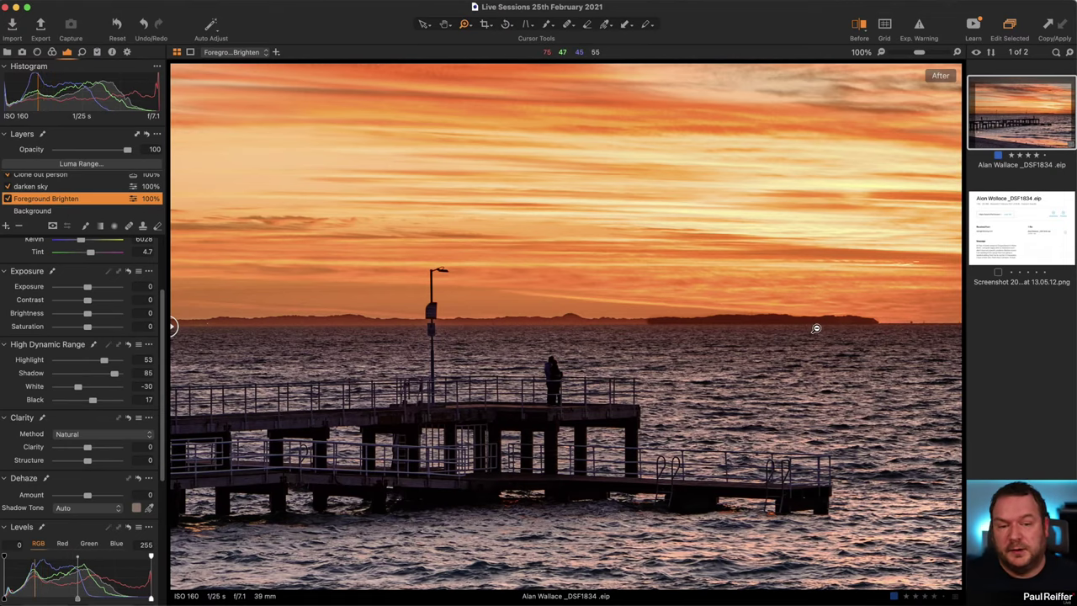
alt+click(704, 335)
alt+click(664, 331)
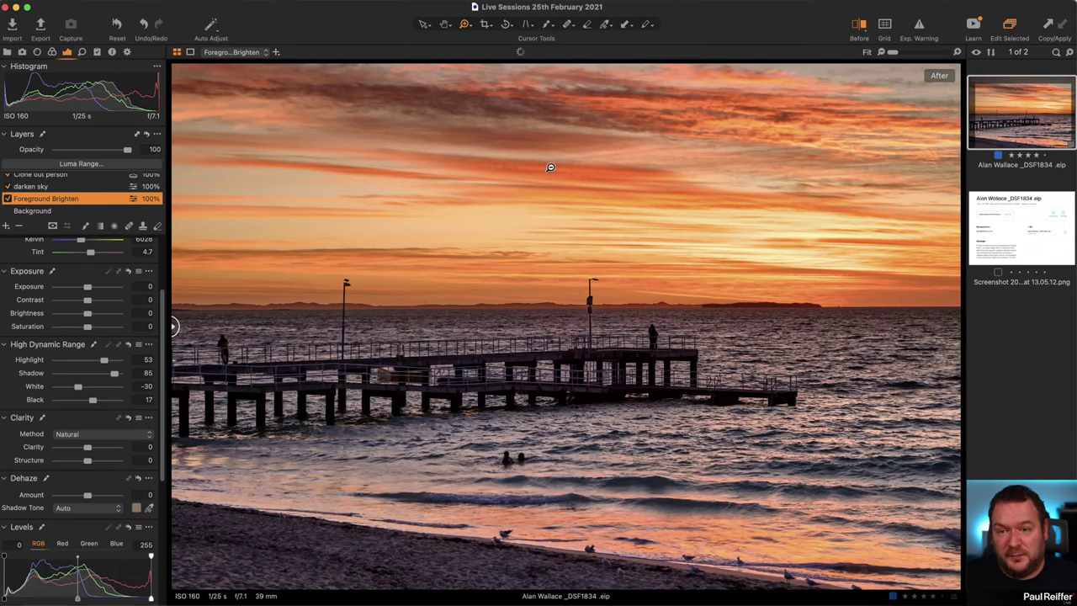
scroll(20, 209, up, 3)
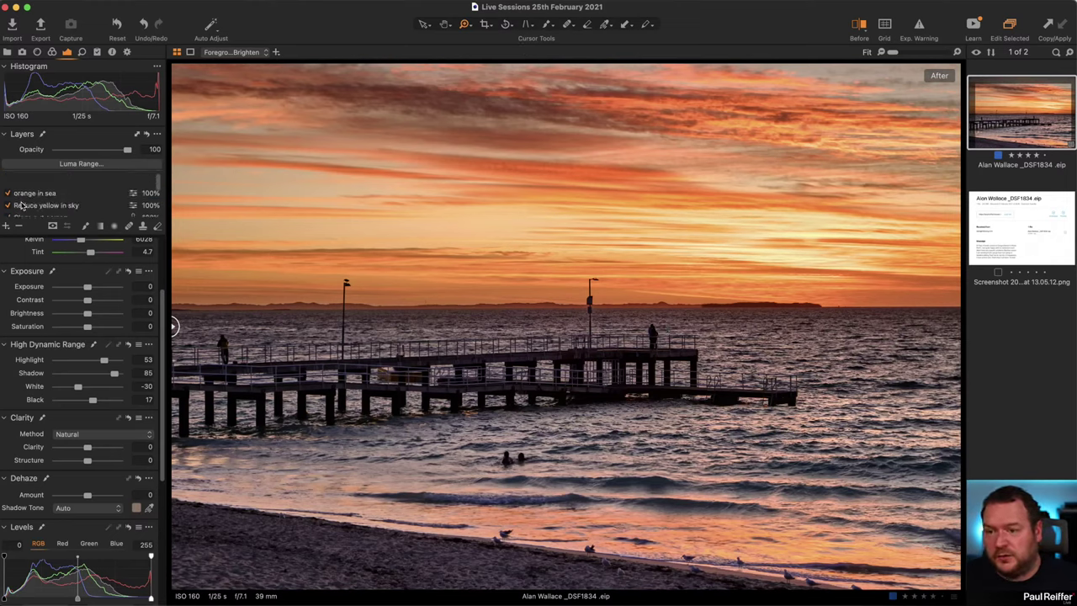
click(7, 227)
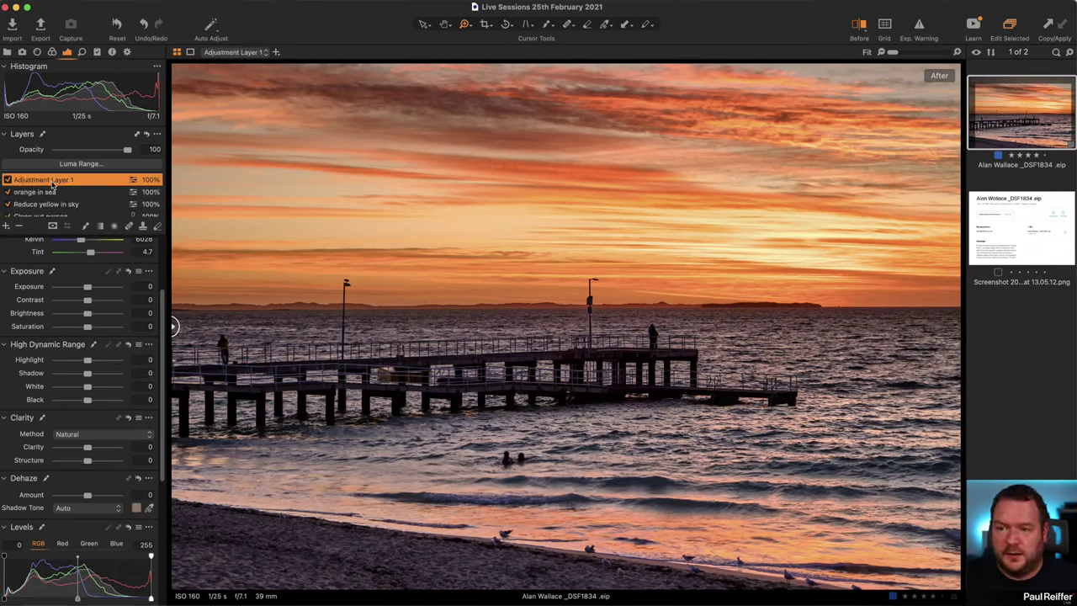
- Rename the new adjustment layer to 'Sky'
double_click(53, 180)
text(Sky)
key(Return)
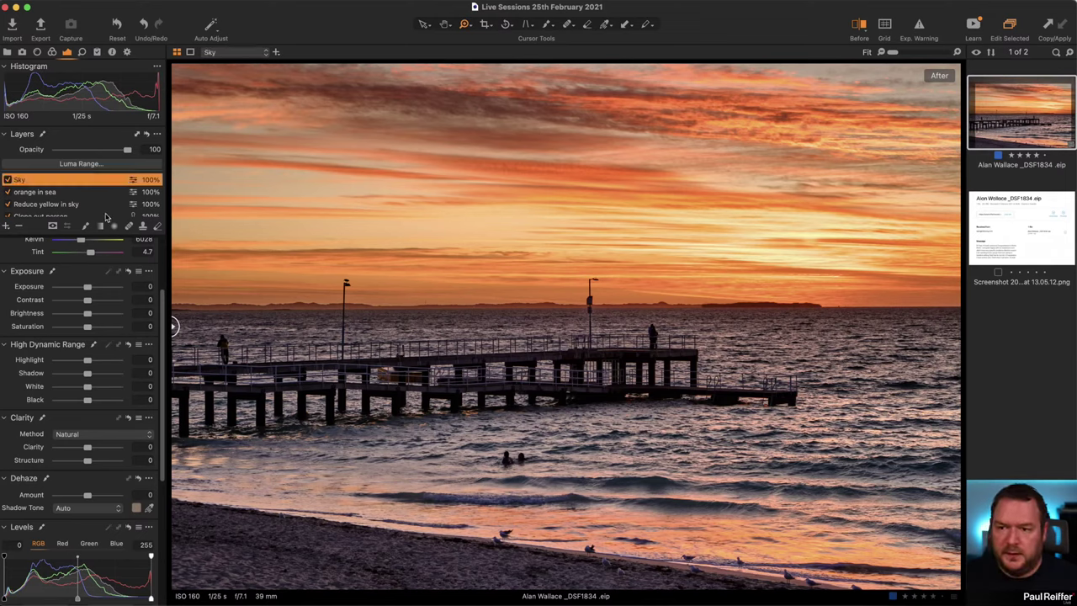
- Draw a linear gradient mask over the sky, lower Kelvin to 5318, and compare before/after
click(101, 228)
drag(570, 109, 553, 271)
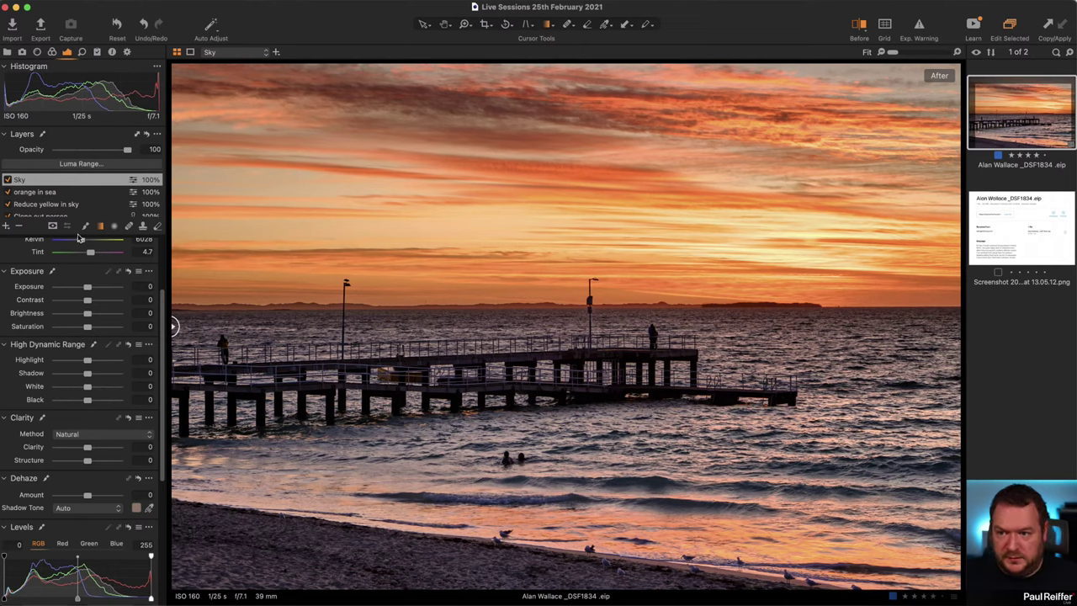
drag(80, 241, 93, 256)
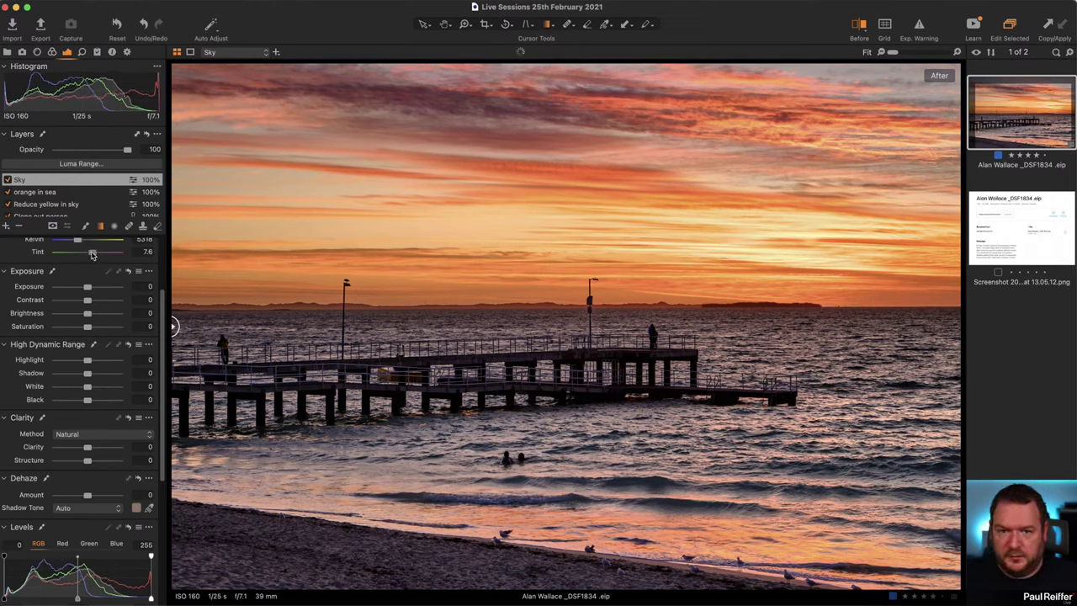
drag(172, 326, 587, 326)
mouse_move(612, 392)
mouse_down()
mouse_move(97, 388)
mouse_move(783, 389)
mouse_move(109, 399)
mouse_up()
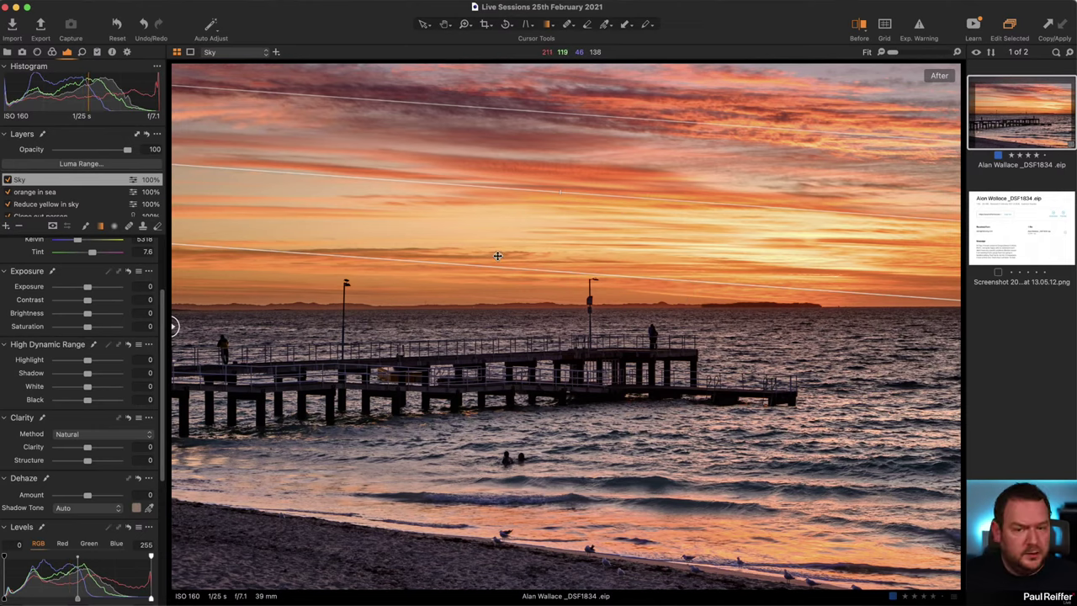
- Zoom in with a marquee around the pier and horizon to inspect the warmer sky
key(z)
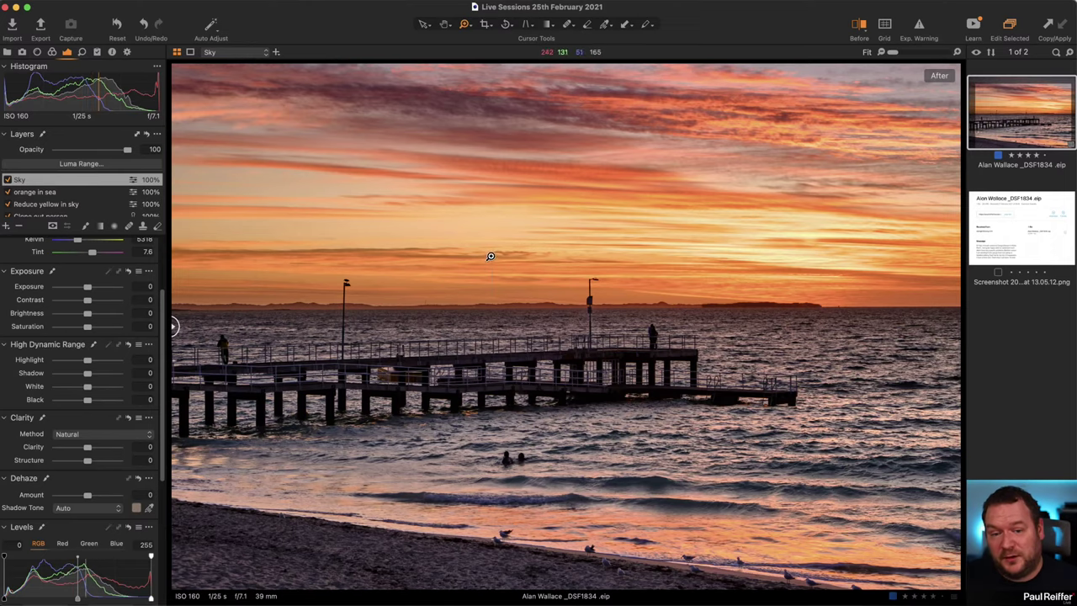
drag(490, 185, 866, 332)
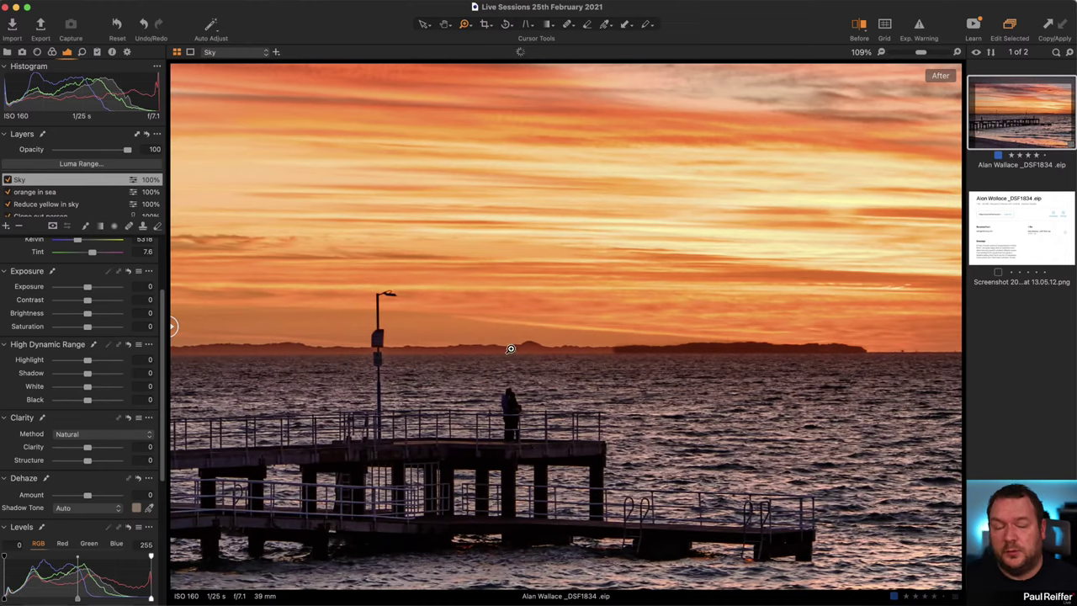
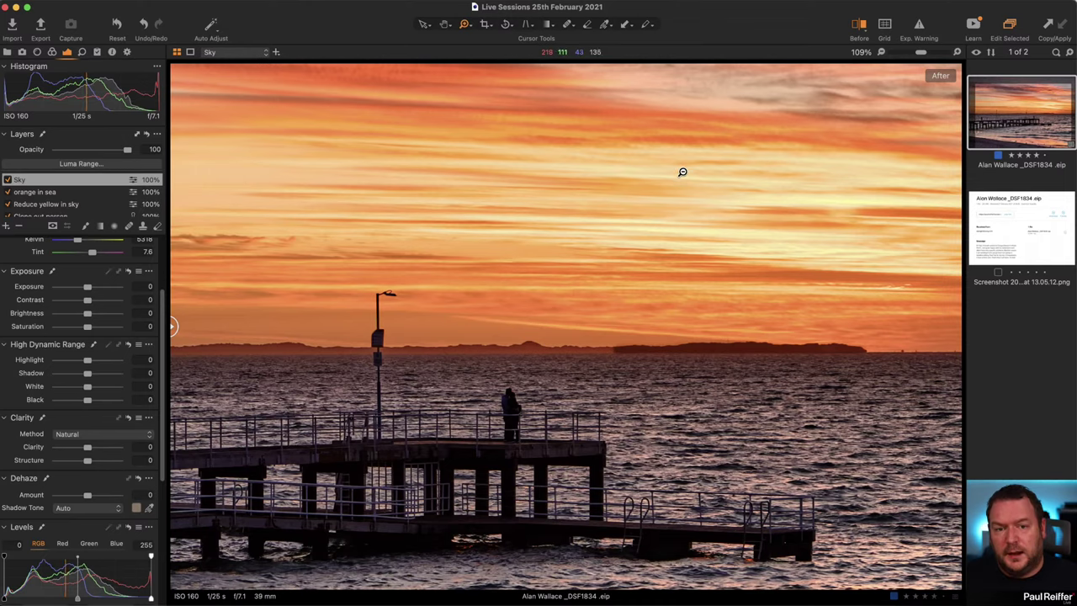
- Fit the pier photo, compare it to the original, then open the Lighthouse Wave collection
key(super+0)
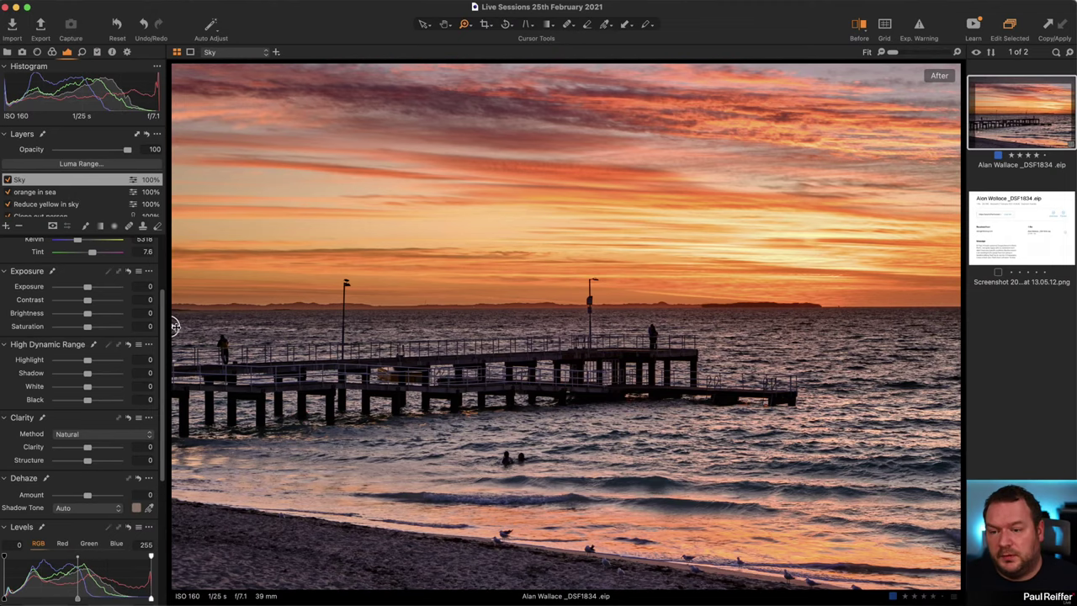
mouse_move(174, 326)
mouse_down()
mouse_move(921, 325)
mouse_move(174, 326)
mouse_up()
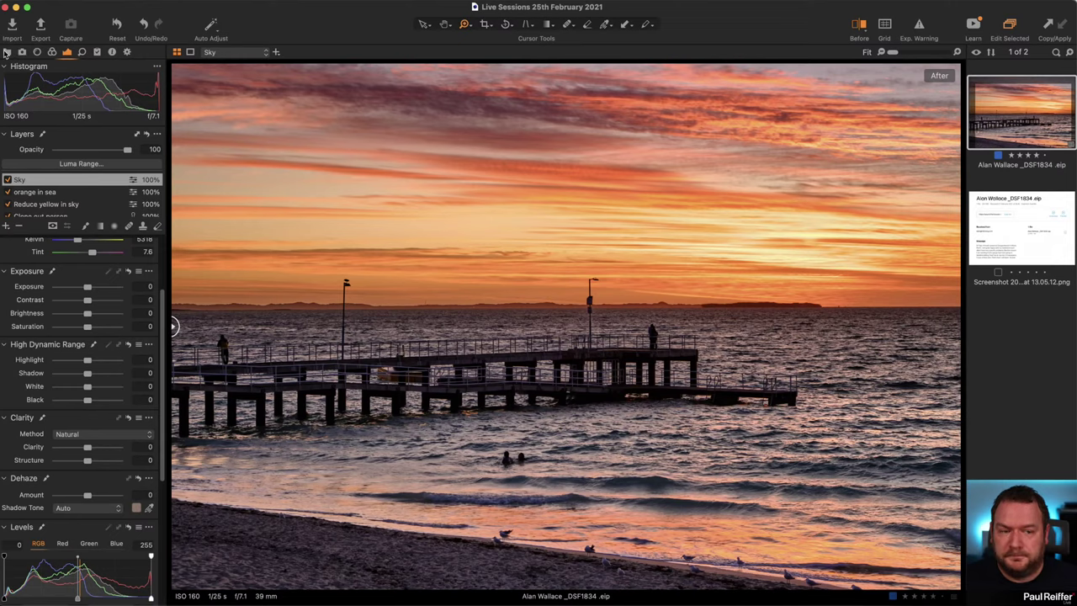
click(7, 53)
click(53, 135)
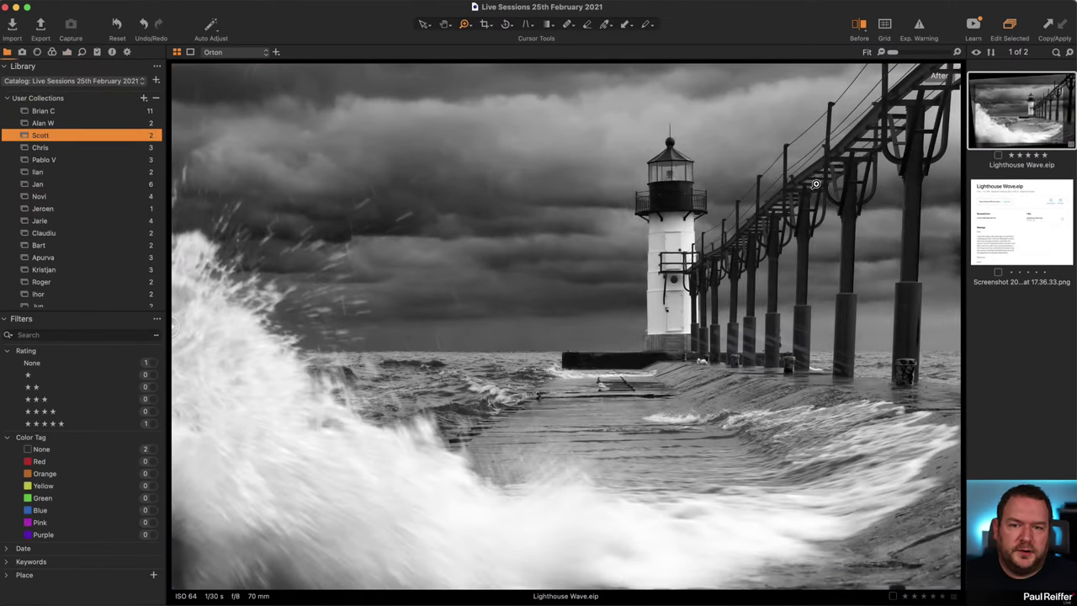
- Back on the Color tab, select the Orton and then the Wave layers and start adding a layer
click(67, 52)
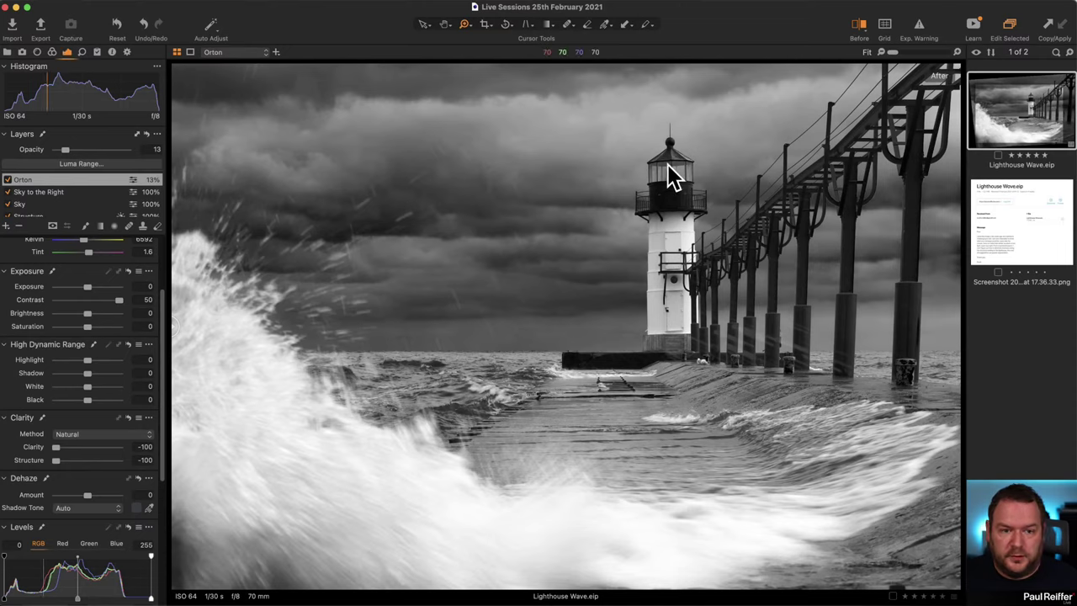
click(7, 181)
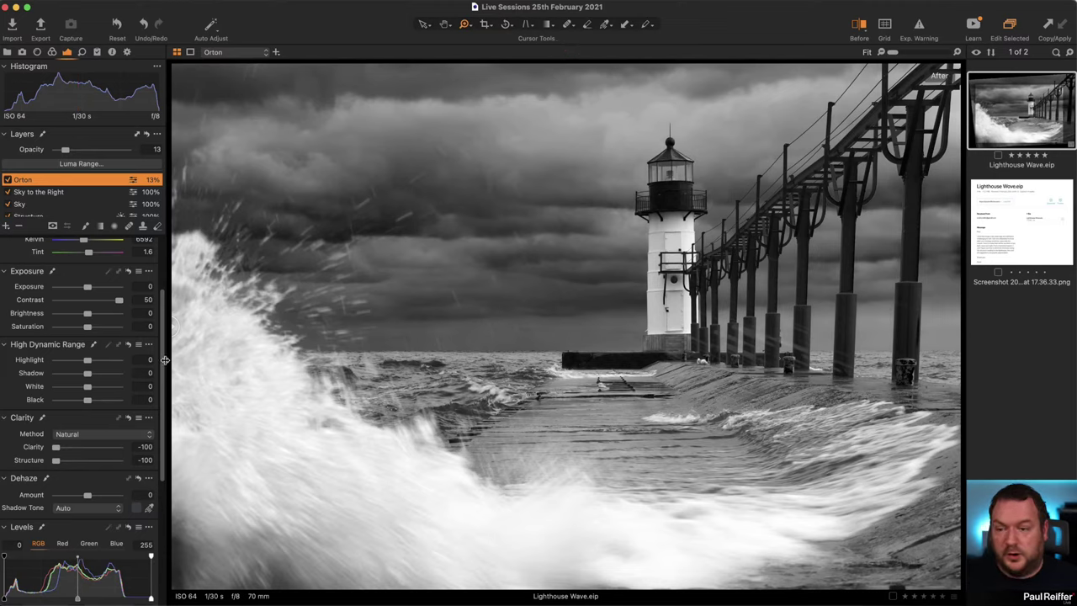
scroll(34, 199, down, 3)
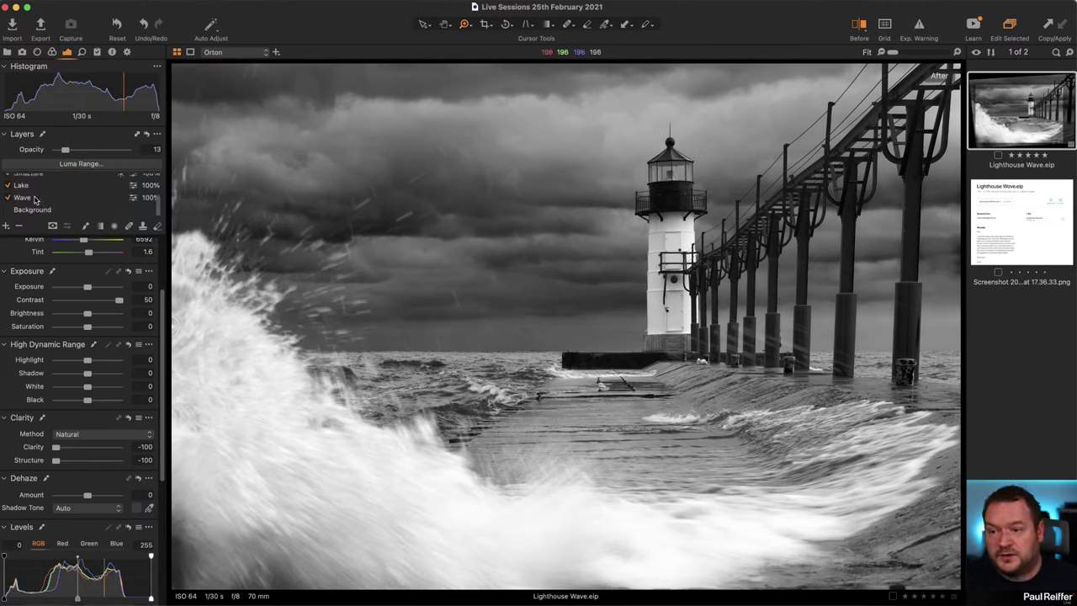
click(35, 198)
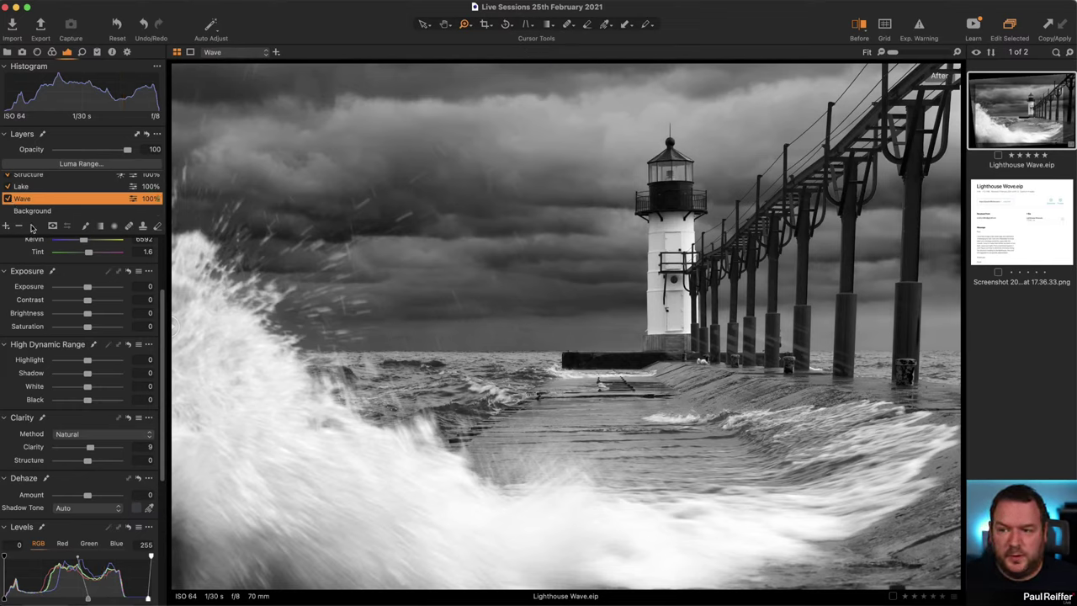
click(5, 226)
- Add a new empty adjustment layer and rename it Wave 2
click(53, 234)
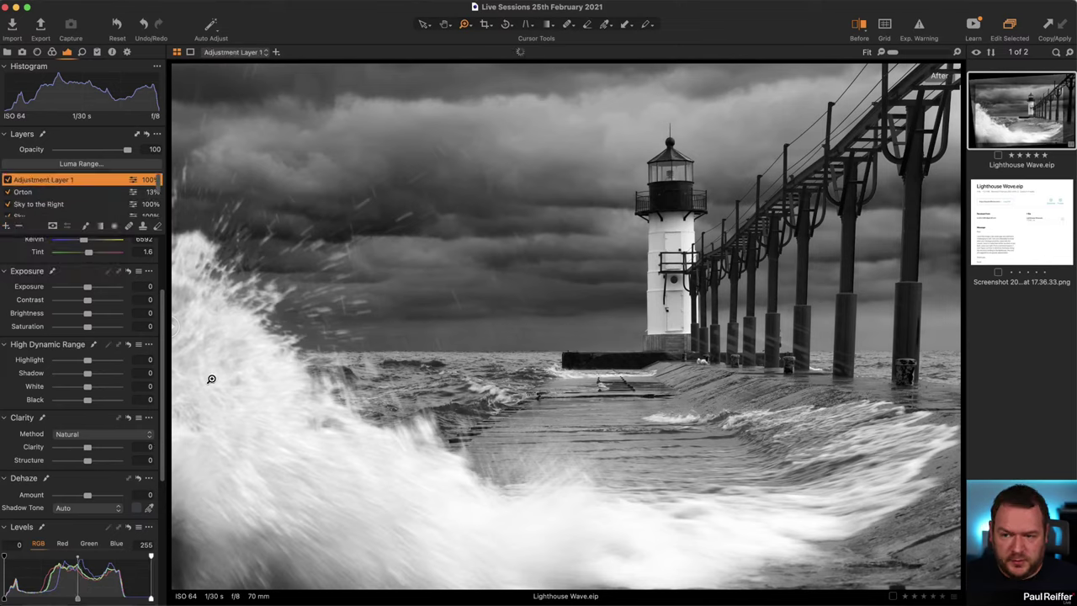
double_click(26, 182)
text(Wave 2)
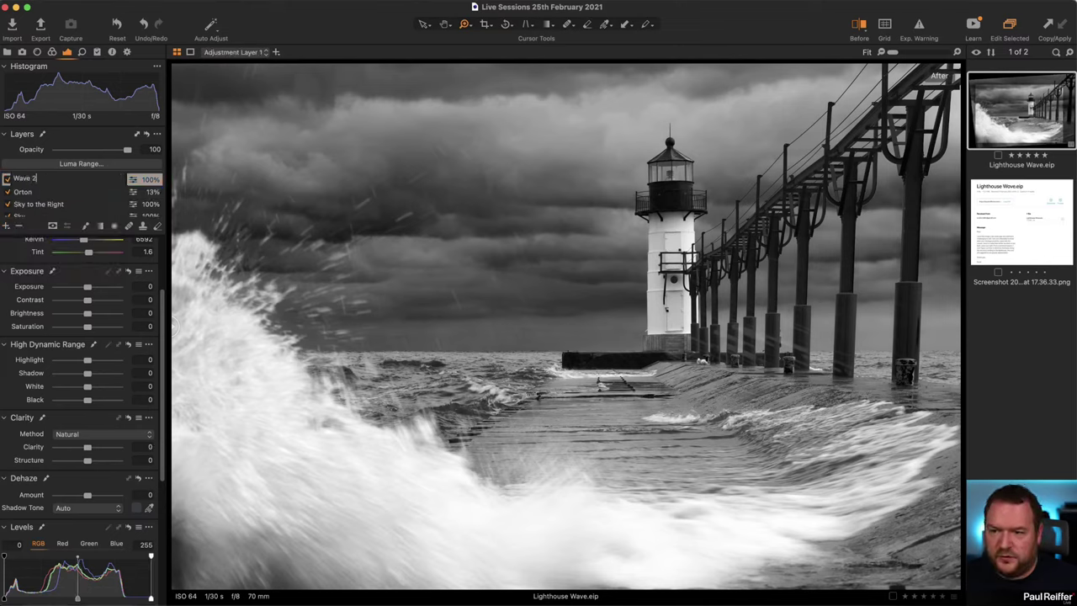
key(Return)
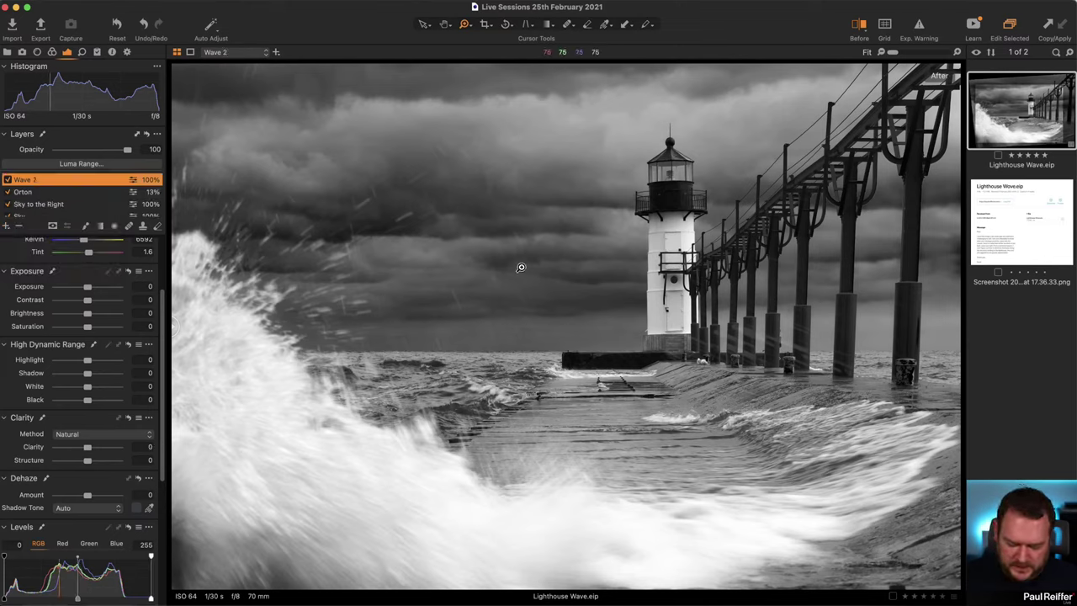
- Paint a large-brush mask over the upper and lower wave and raise clarity to 28
key(b)
right_click(278, 394)
drag(278, 394, 305, 393)
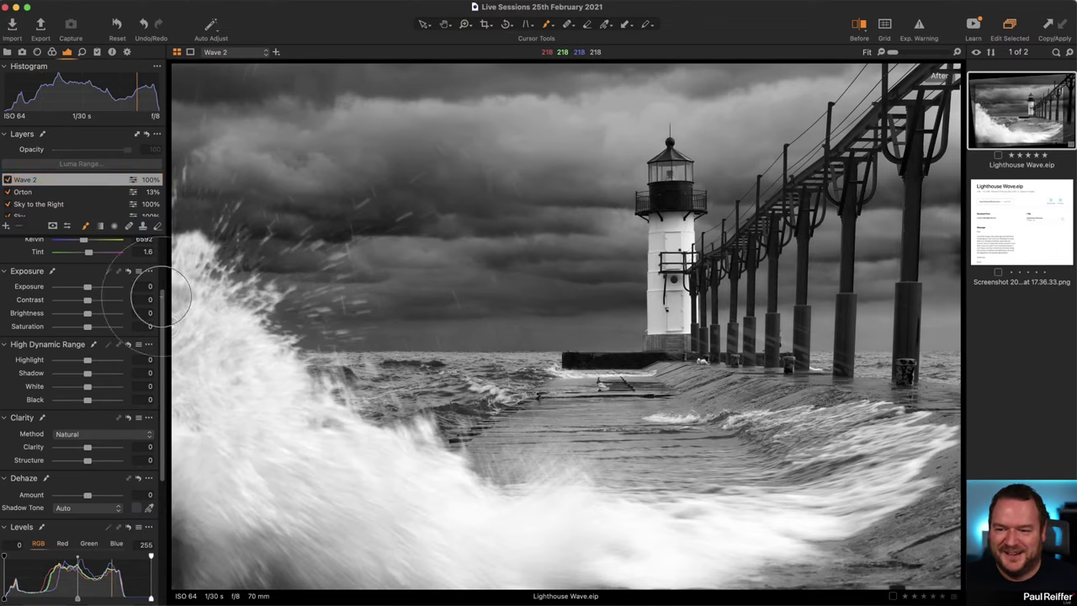
mouse_move(164, 294)
mouse_down()
mouse_move(301, 501)
mouse_move(400, 516)
mouse_up()
mouse_move(224, 361)
mouse_down()
mouse_move(631, 578)
mouse_move(726, 558)
mouse_move(180, 420)
mouse_move(521, 581)
mouse_move(168, 404)
mouse_up()
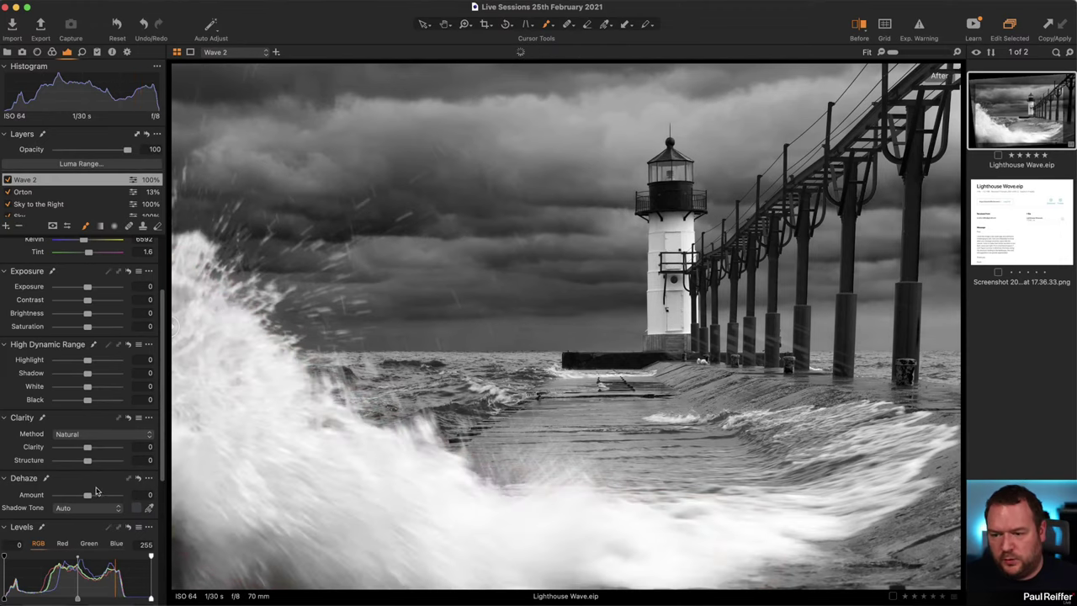
drag(88, 447, 106, 462)
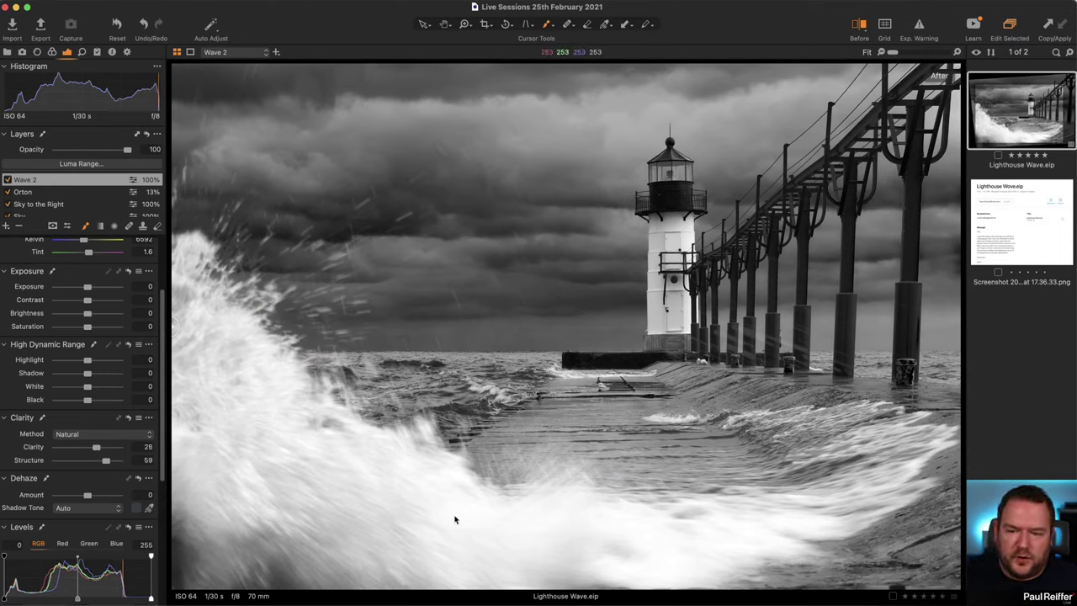
- Toggle Wave 2 off and on to compare, then set its clarity to Neutral at 60
click(8, 179)
click(8, 179)
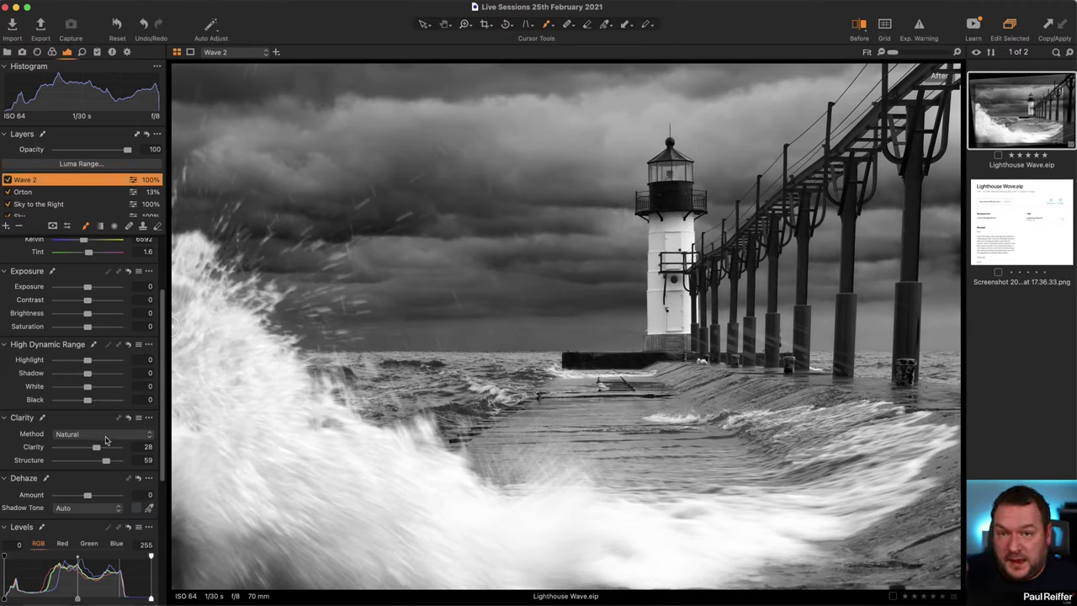
click(105, 434)
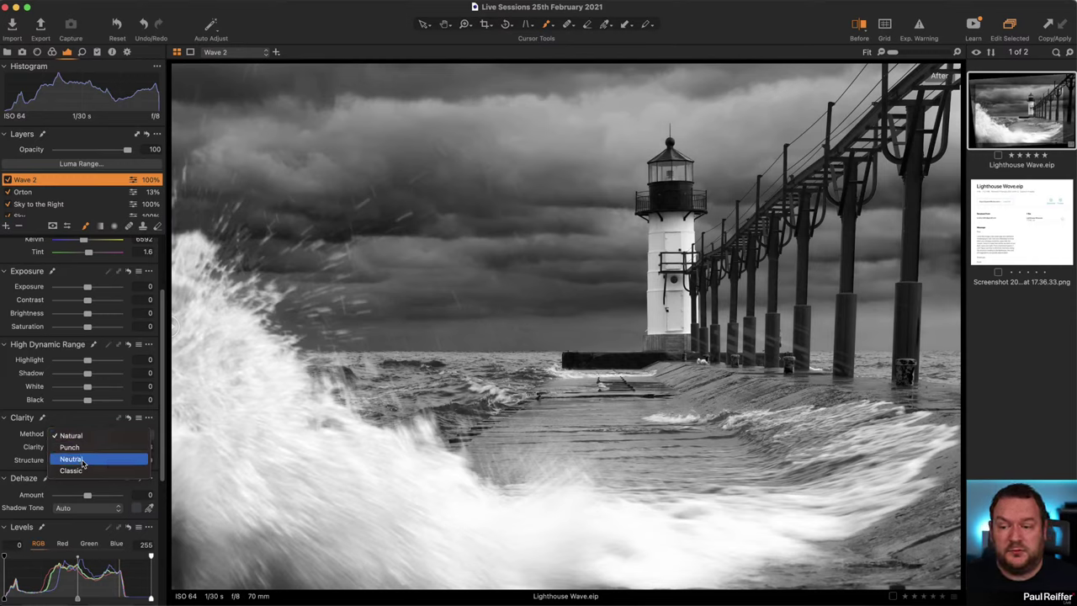
click(83, 460)
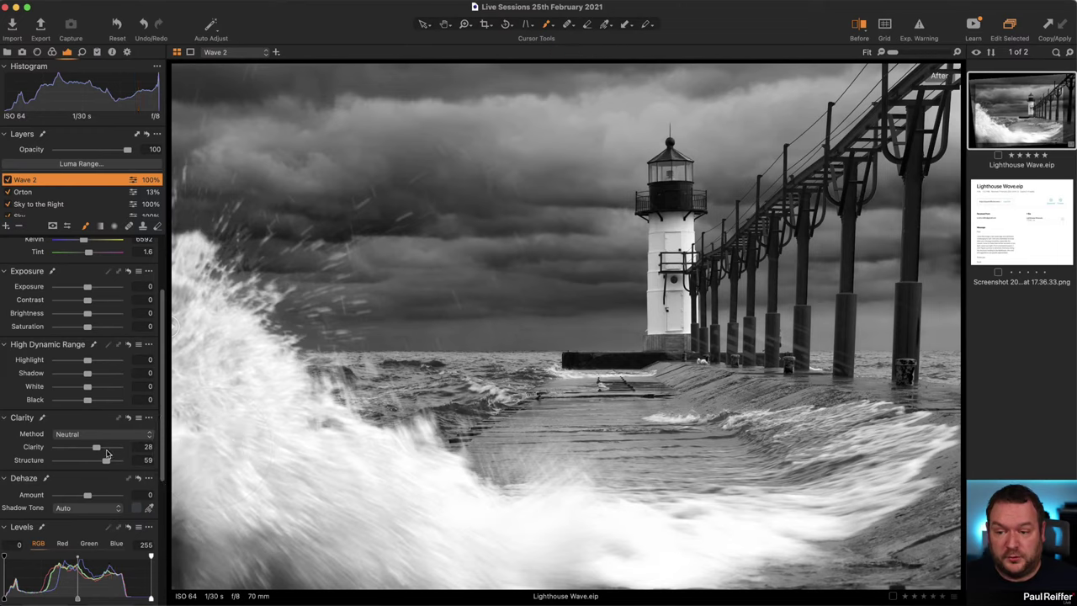
drag(99, 451, 107, 452)
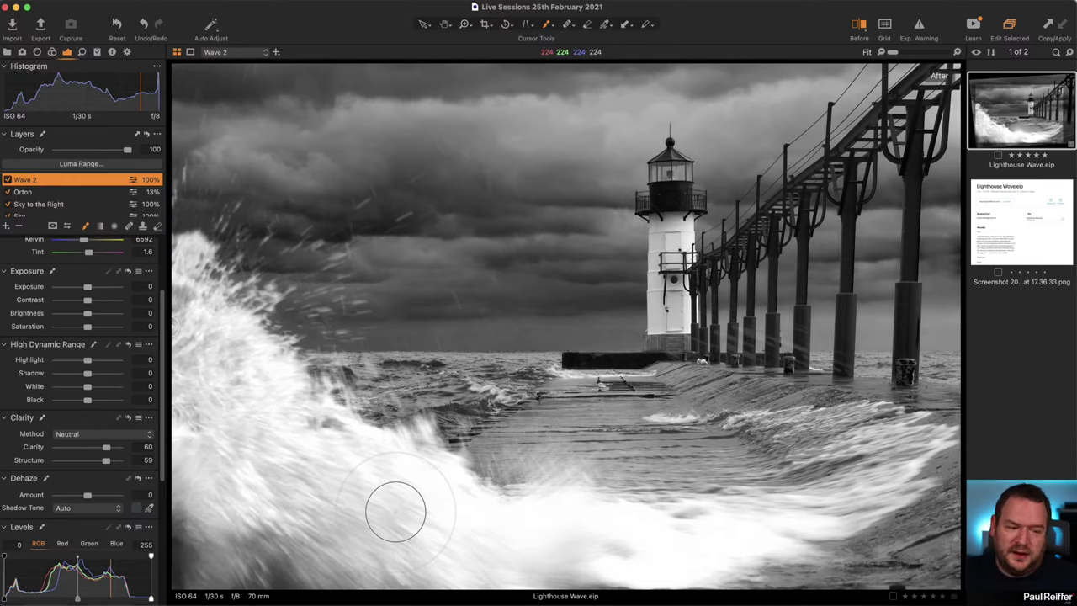
key(z)
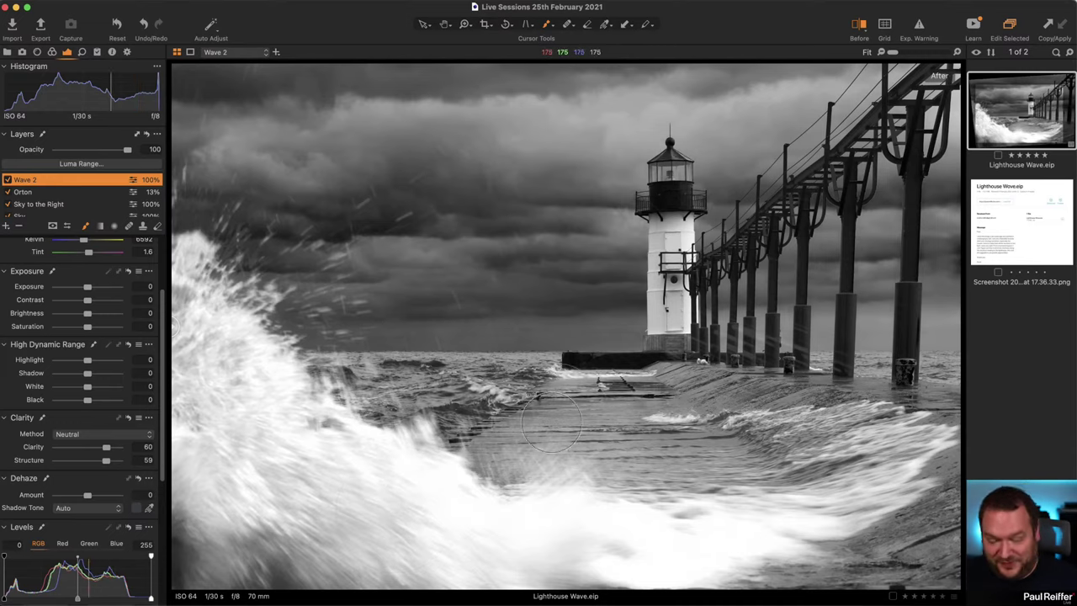
- Zoom to 400% on the pier posts and create a cloned variant of Lighthouse Wave
click(773, 146)
click(593, 253)
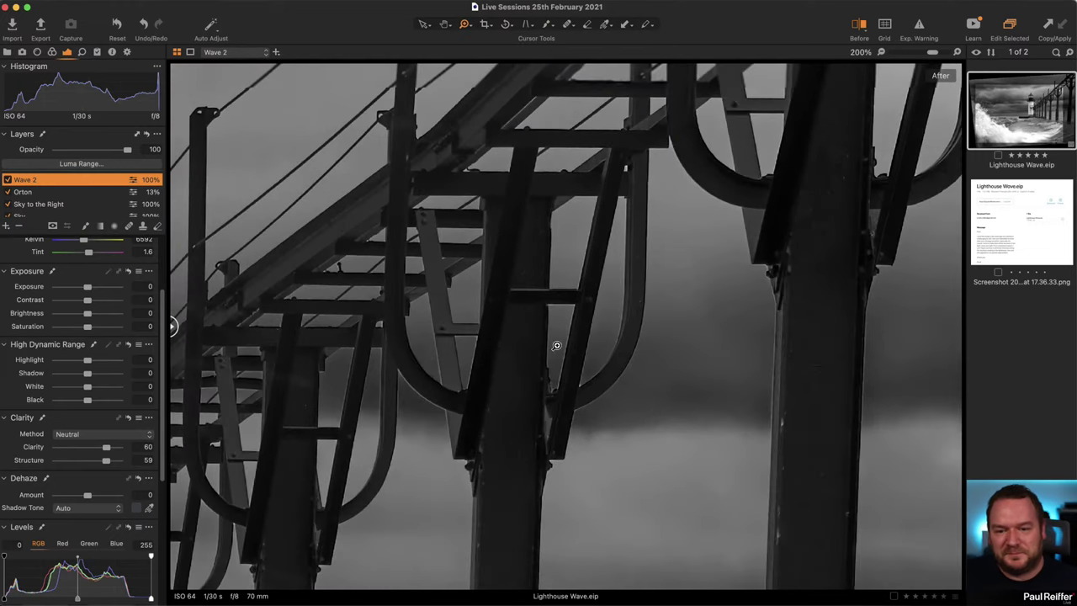
click(428, 354)
click(420, 432)
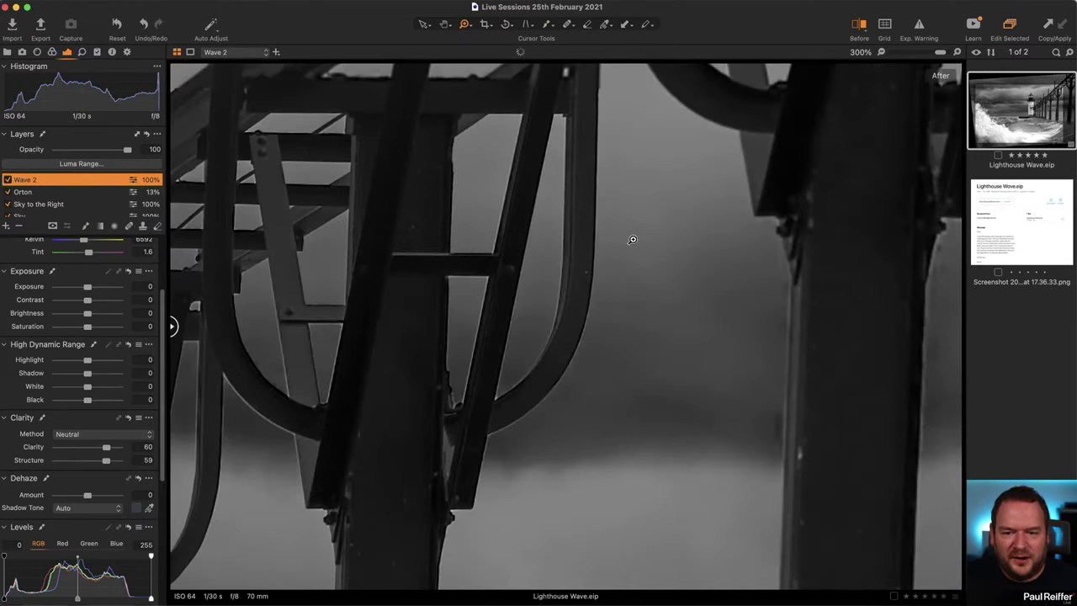
click(488, 337)
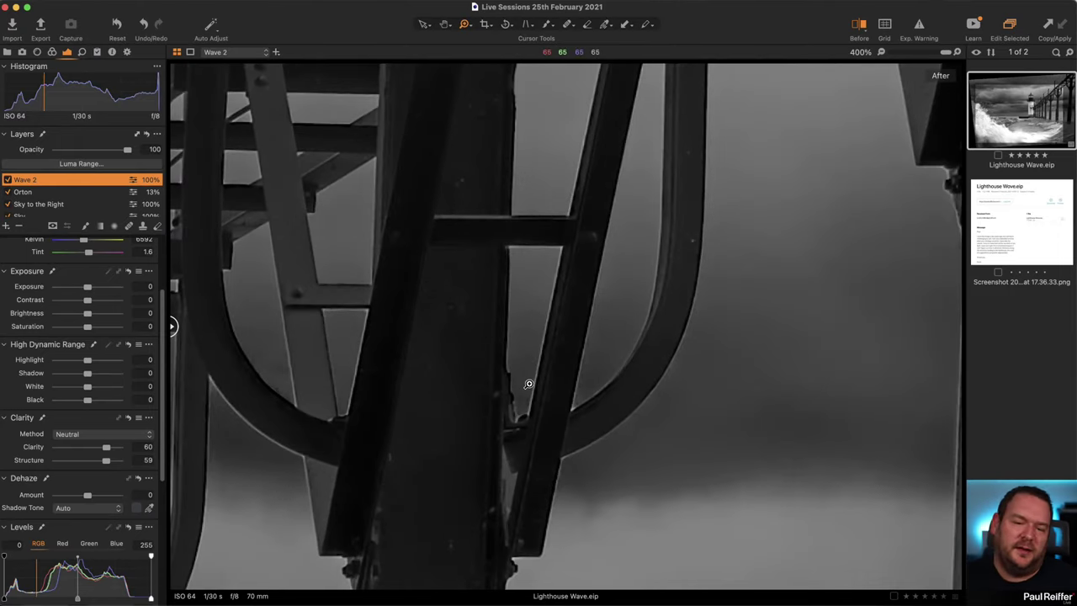
right_click(992, 106)
click(1021, 151)
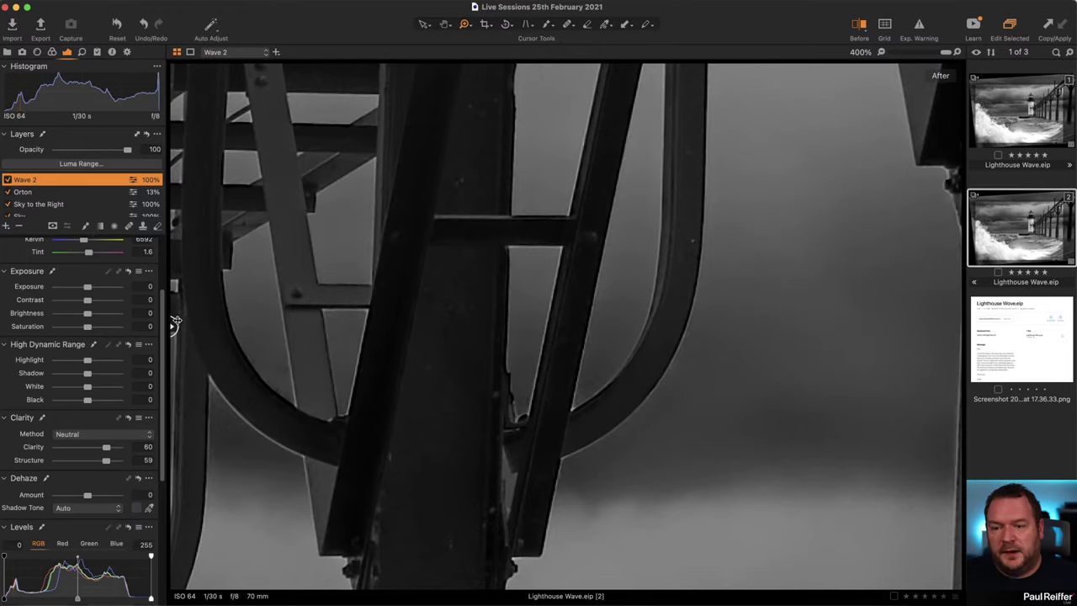
- Split the variant's view between the blue colour original and the black-and-white edit
mouse_move(174, 327)
mouse_down()
mouse_move(959, 327)
mouse_move(172, 326)
mouse_up()
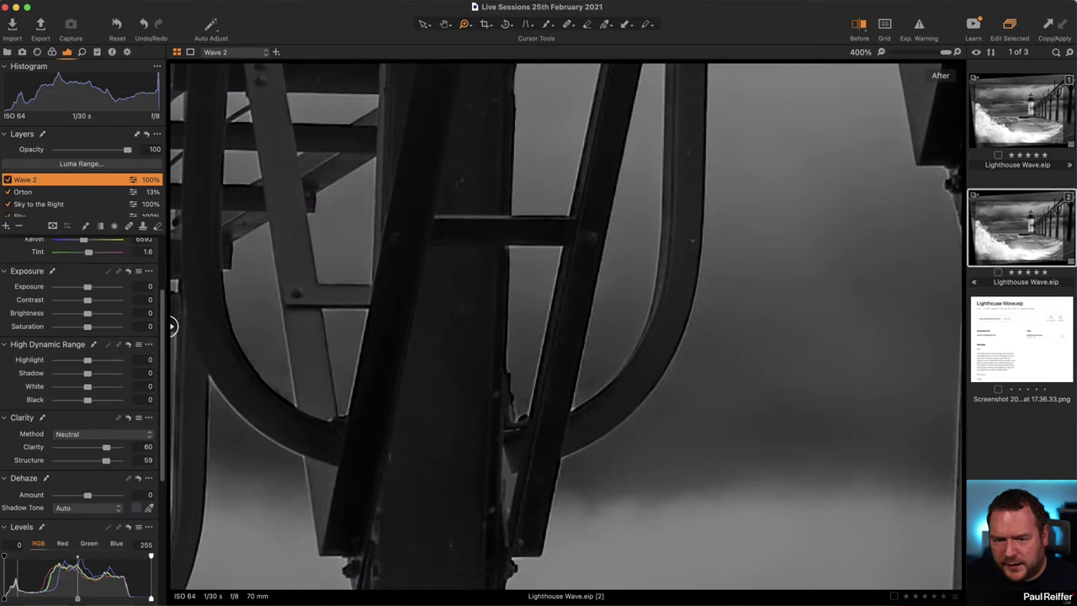
click(6, 53)
click(69, 53)
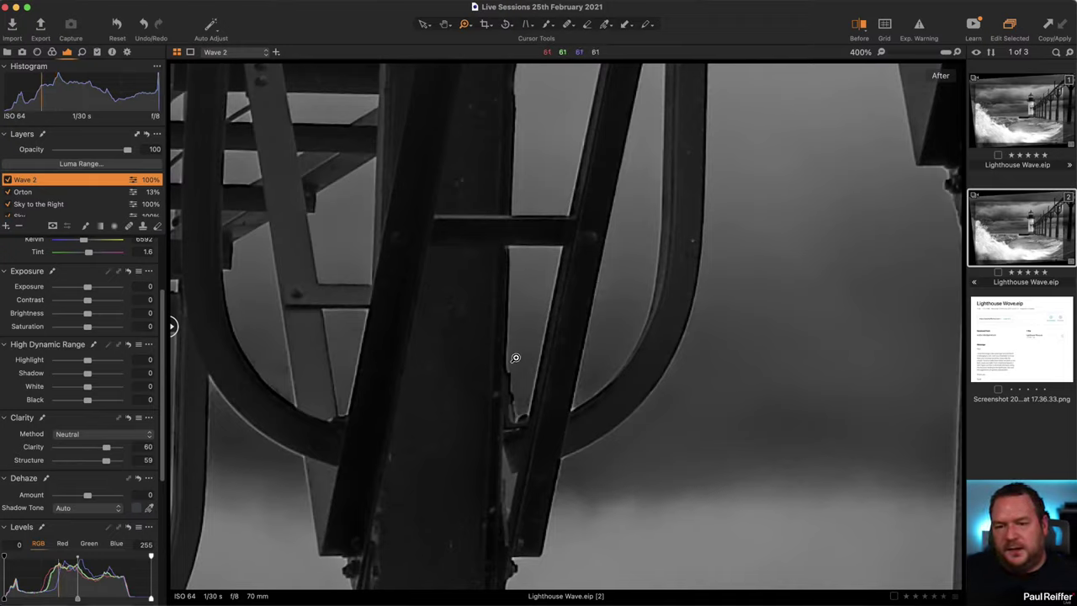
drag(172, 327, 645, 330)
drag(649, 368, 842, 337)
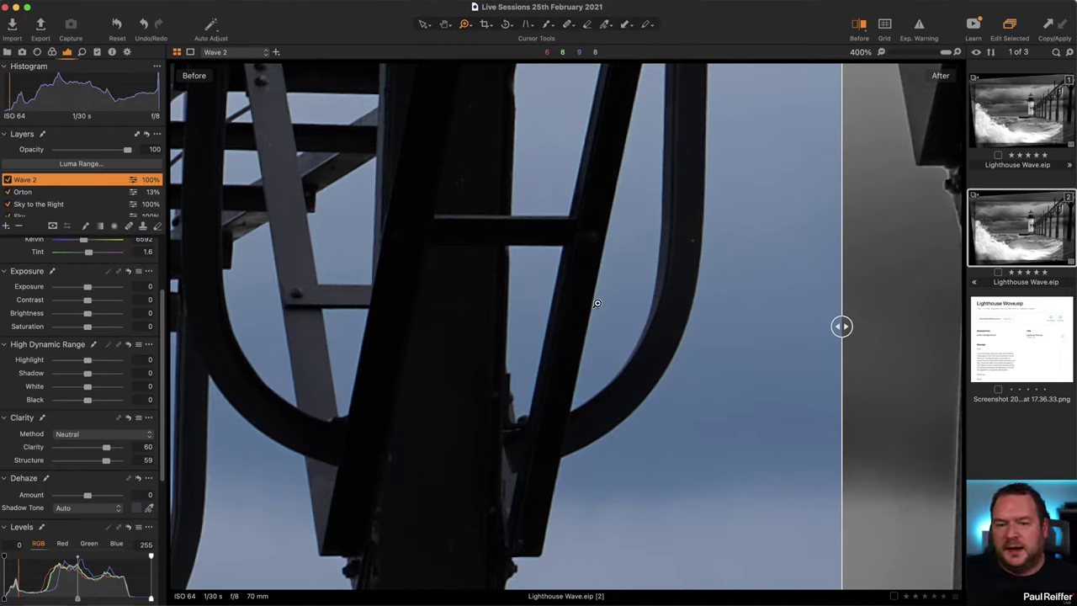
- Step to the Background layer's details and try its halo suppression, with sharpening 180 and noise reduction 50
scroll(75, 198, down, 3)
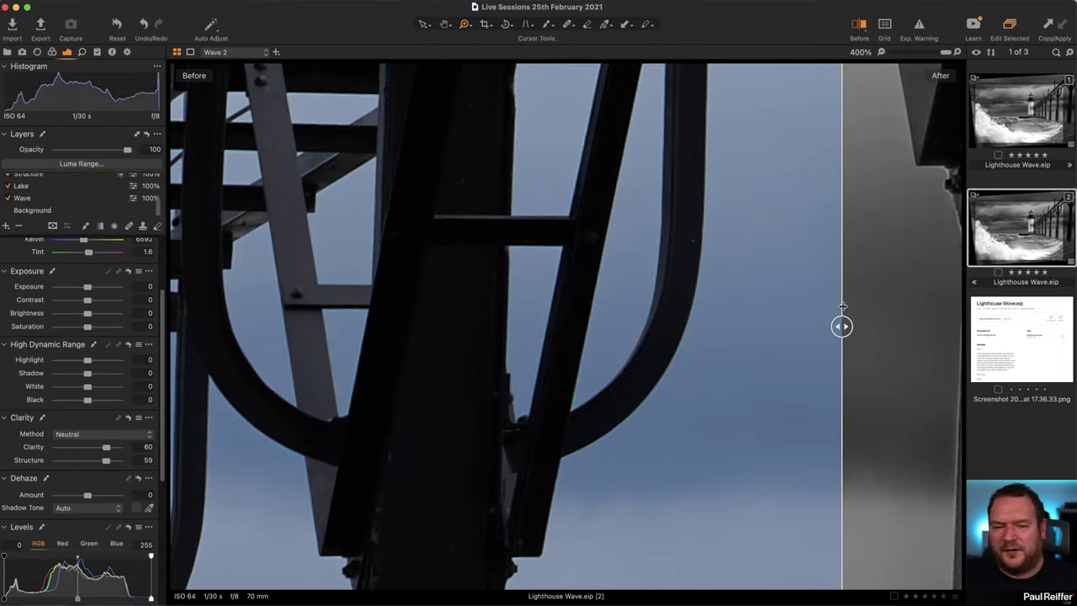
drag(841, 325, 291, 327)
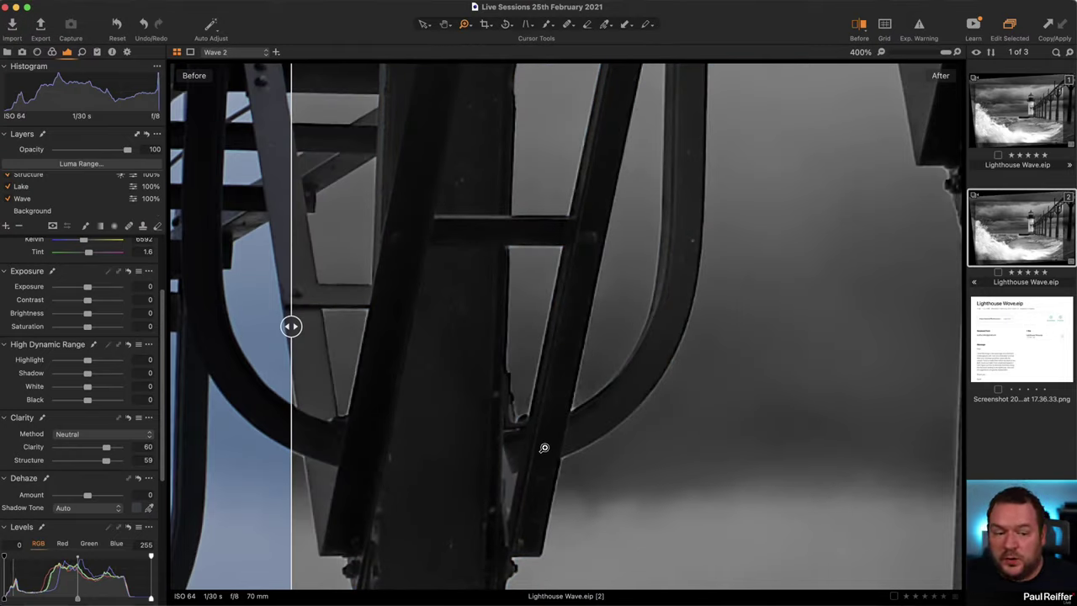
click(82, 51)
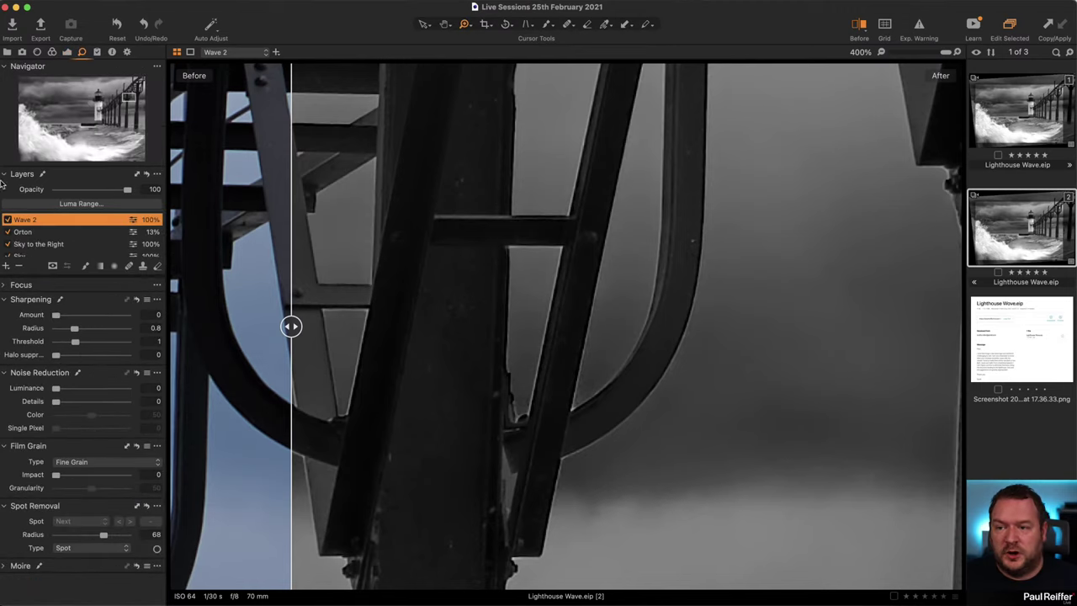
key(Down)
key(Down)
key(Down)
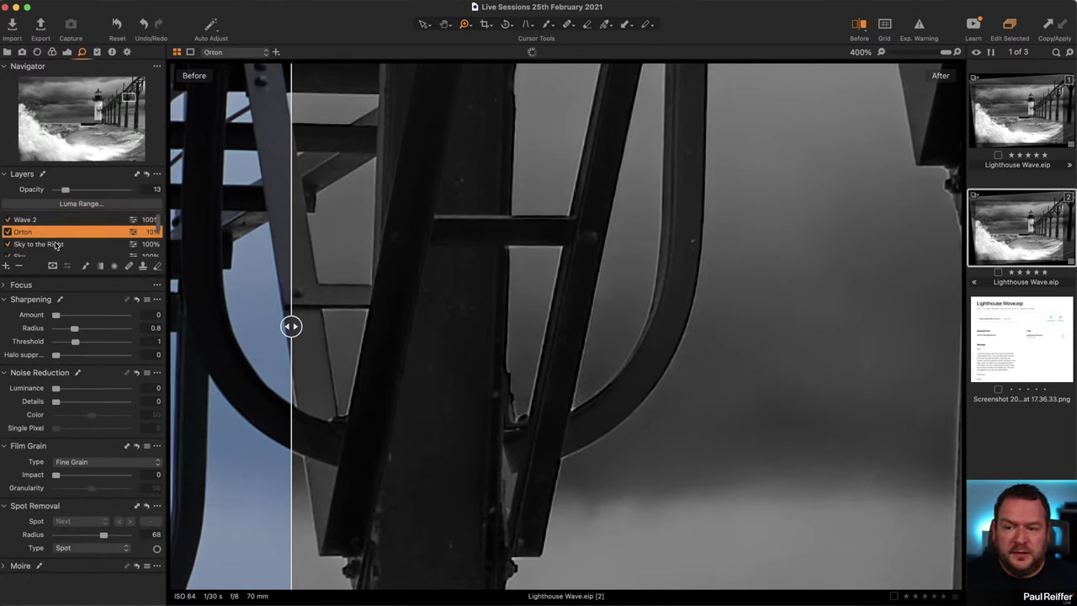
key(Down)
key(Down)
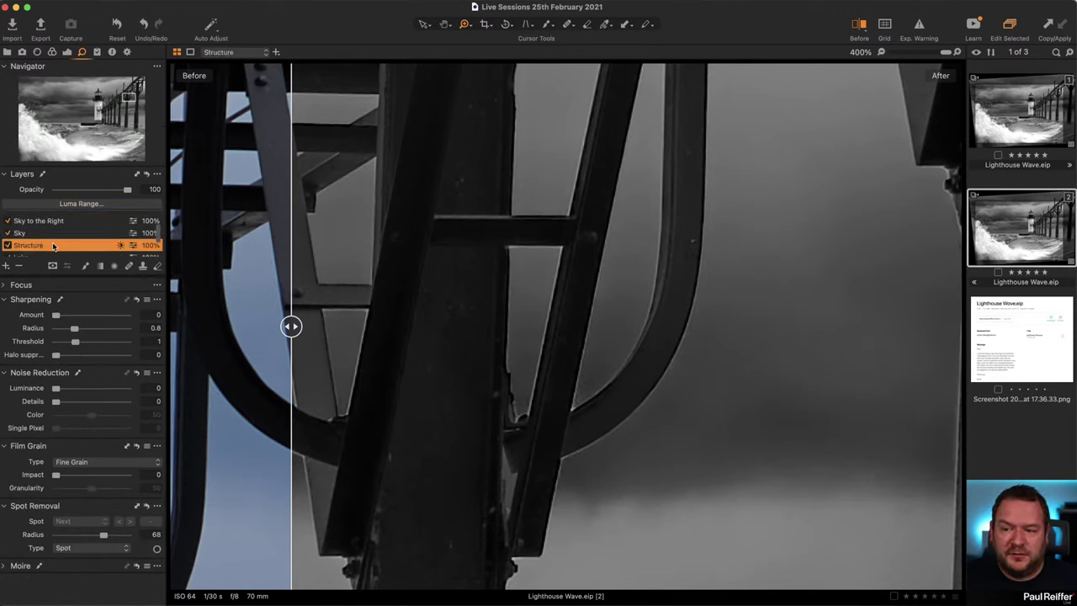
key(Down)
key(Down)
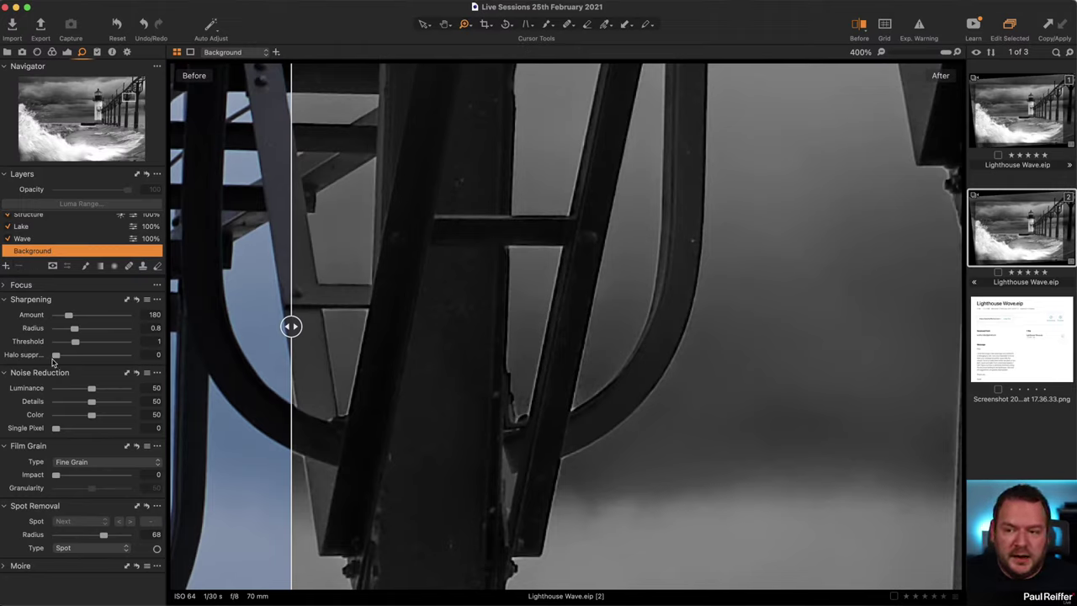
mouse_move(57, 356)
mouse_down()
mouse_move(139, 366)
mouse_move(55, 355)
mouse_up()
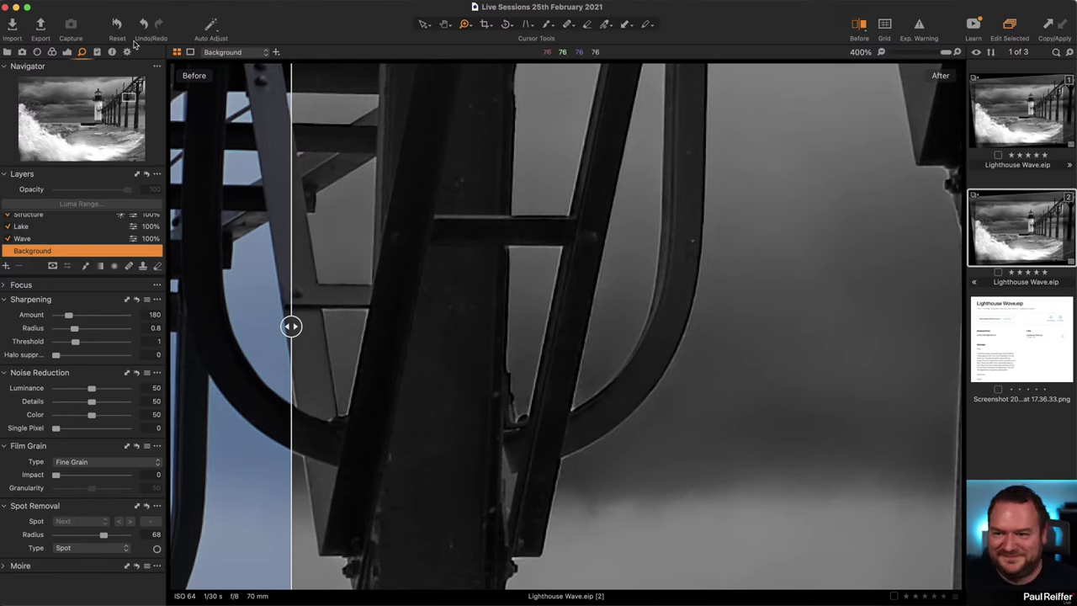
- Try a brighter Black & White Blue, then settle it at -100 and compare with the original
click(67, 53)
click(52, 52)
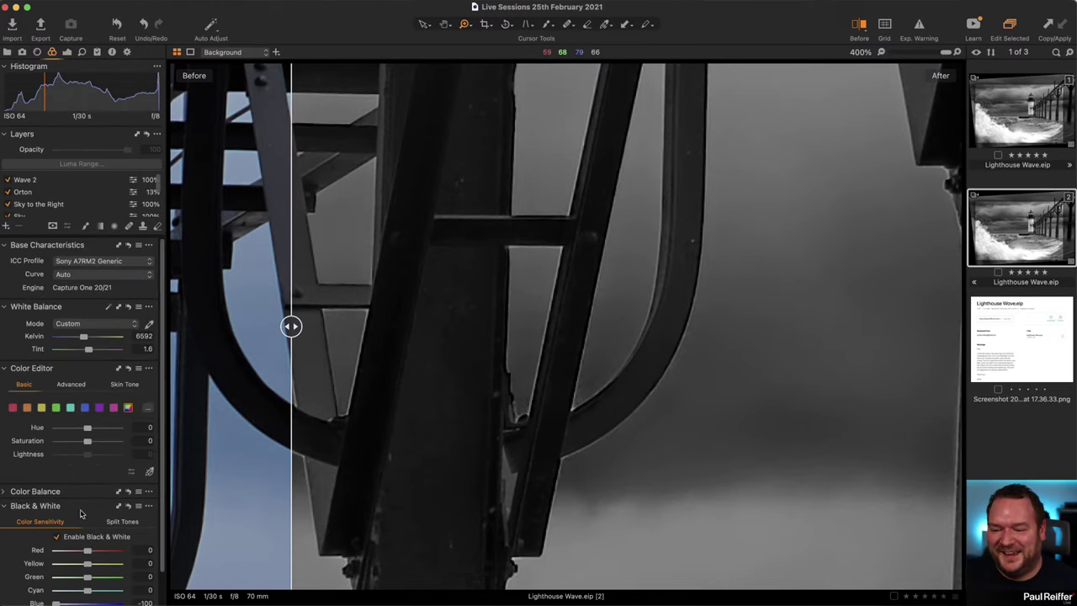
scroll(77, 518, down, 2)
scroll(78, 518, up, 1)
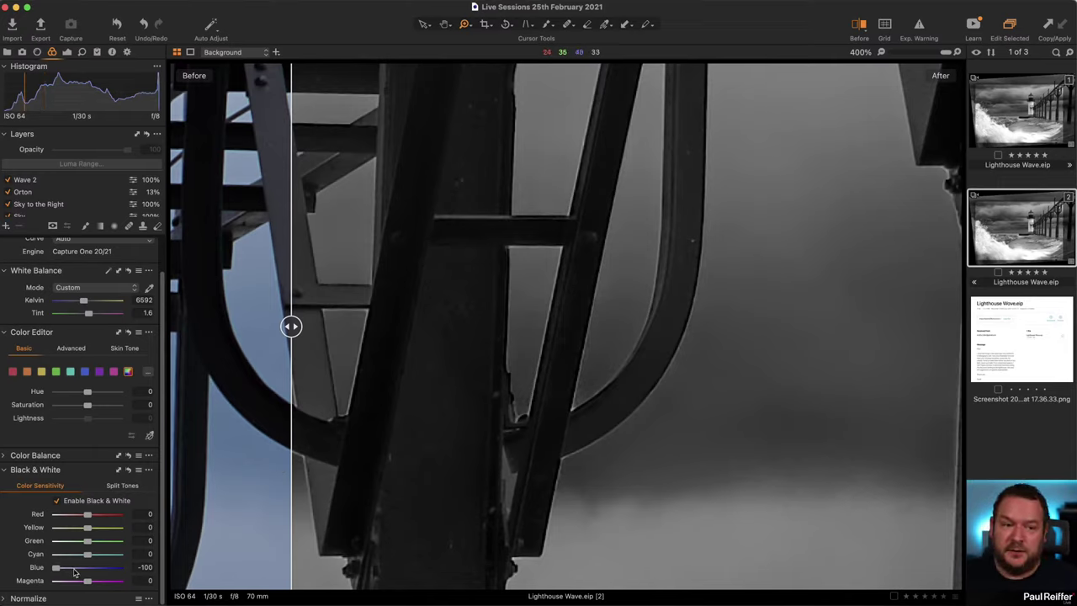
key(super+0)
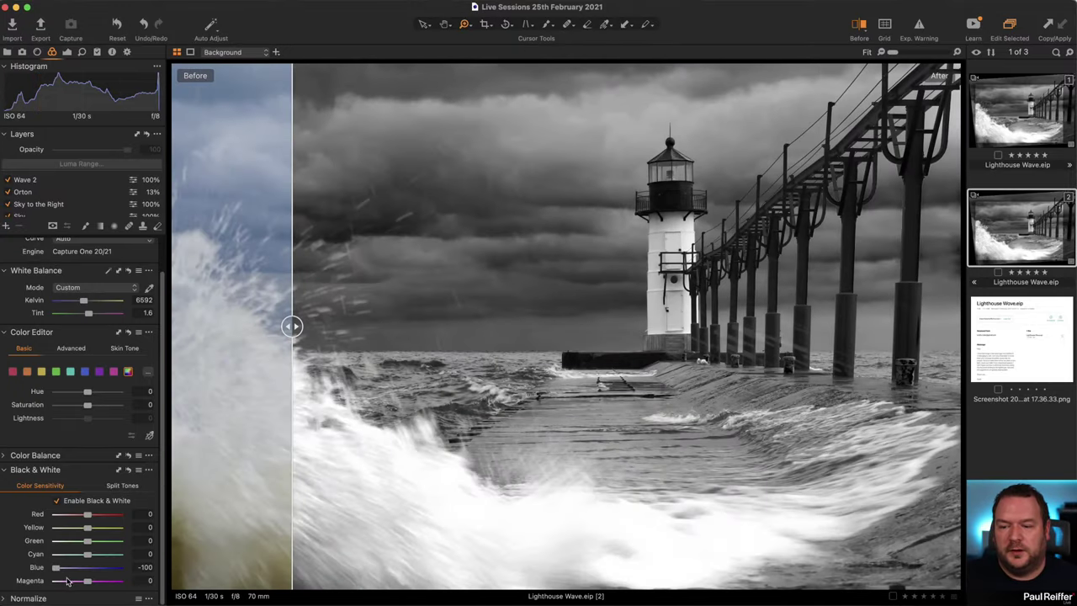
drag(59, 570, 90, 570)
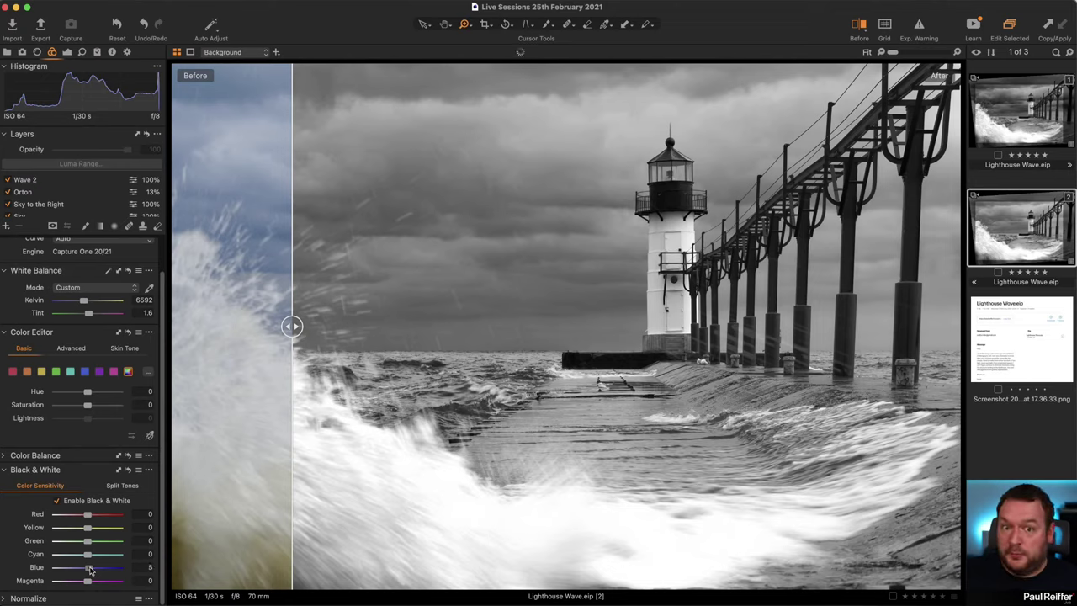
drag(90, 570, 52, 570)
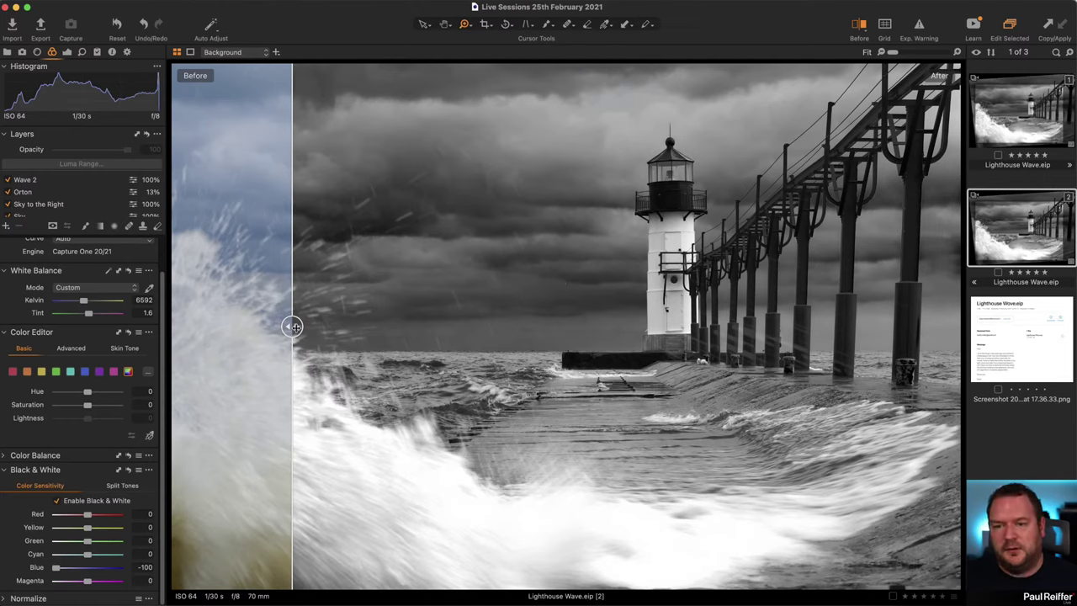
drag(293, 326, 173, 328)
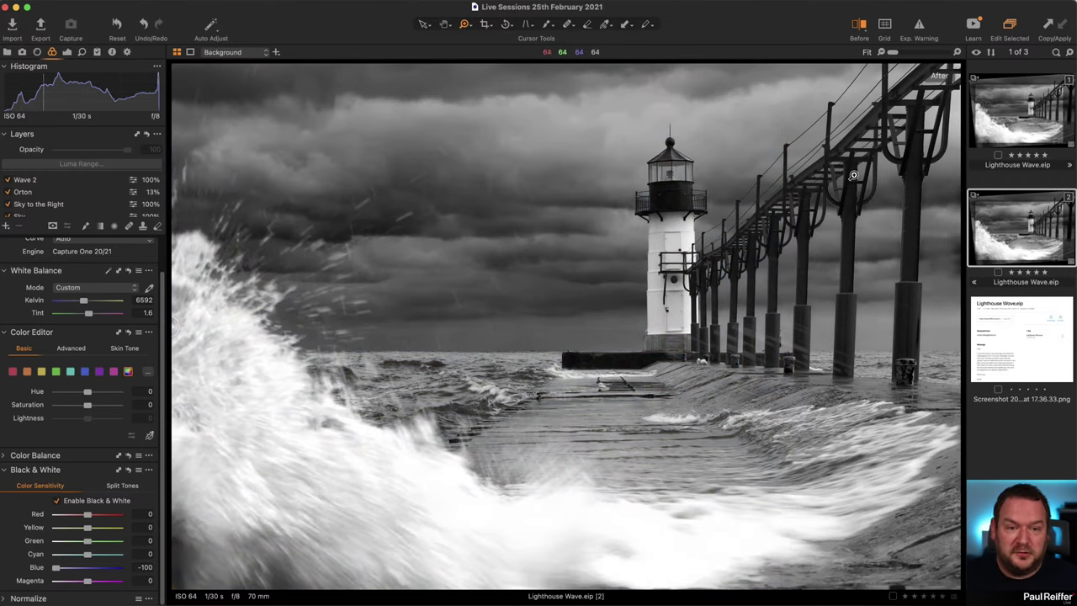
- Zoom in on the pier and toggle the Black & White conversion off and back on
click(909, 239)
scroll(596, 341, up, 3)
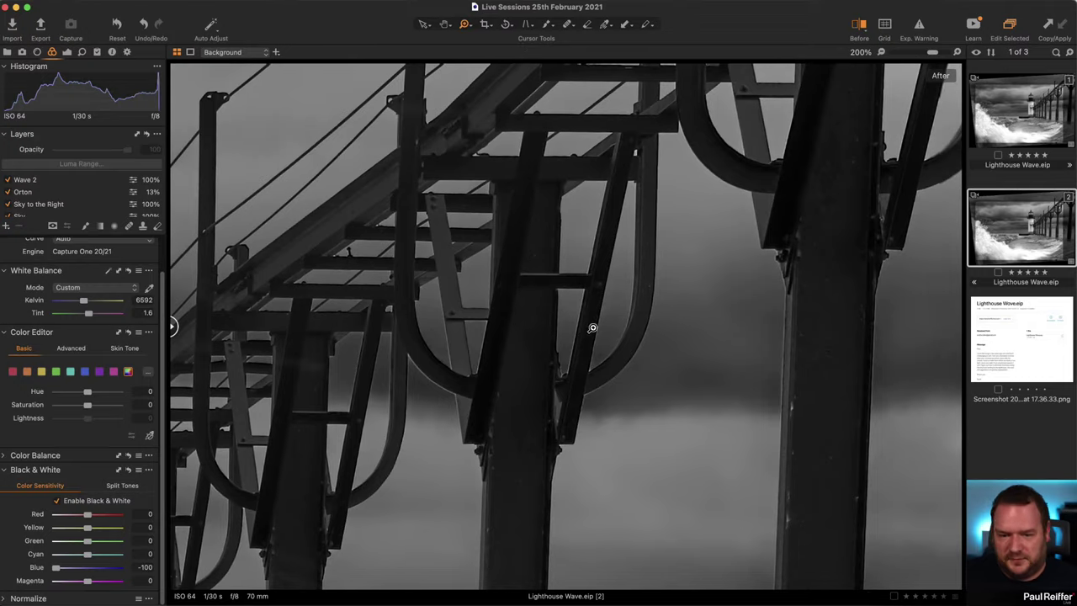
scroll(560, 332, up, 1)
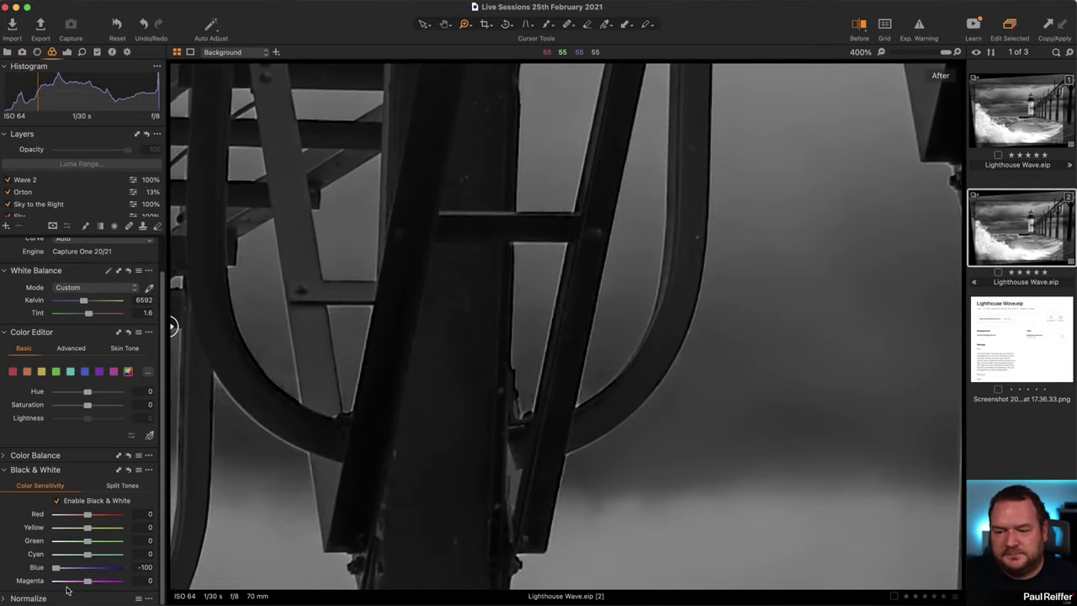
click(58, 501)
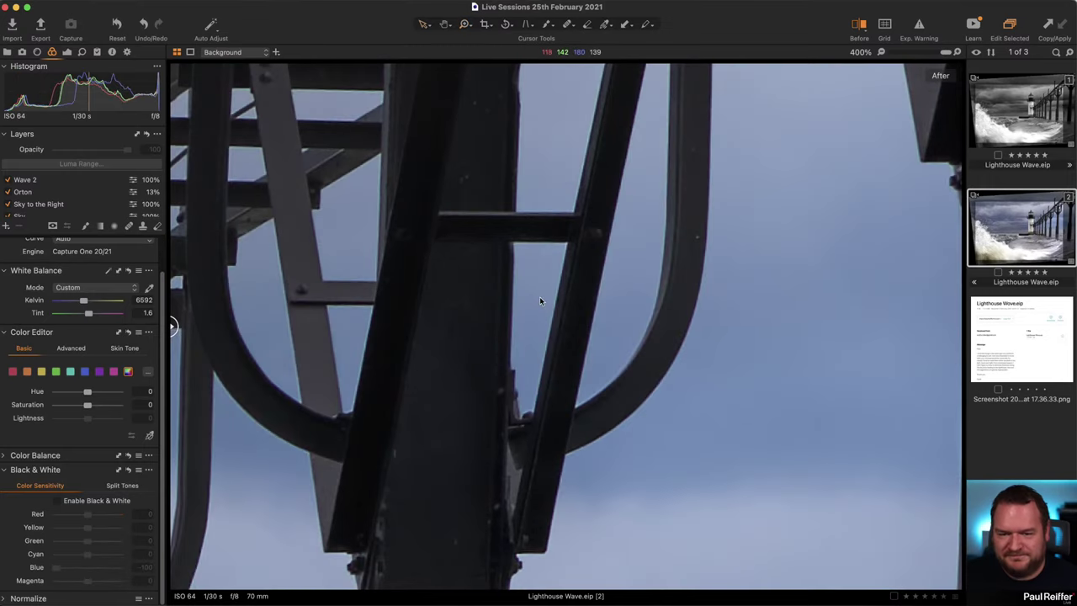
key(v)
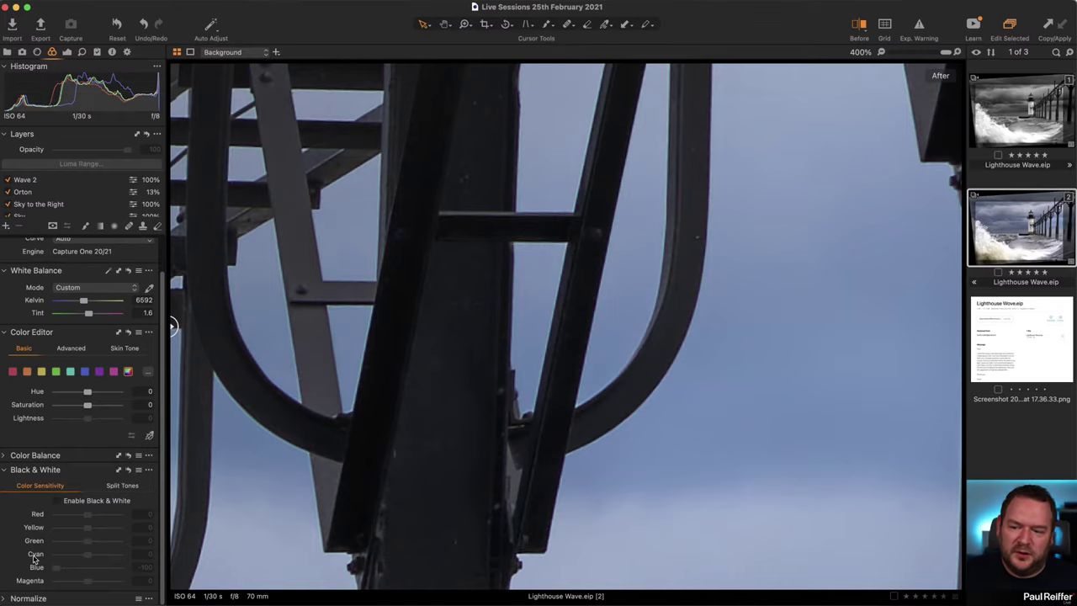
click(57, 501)
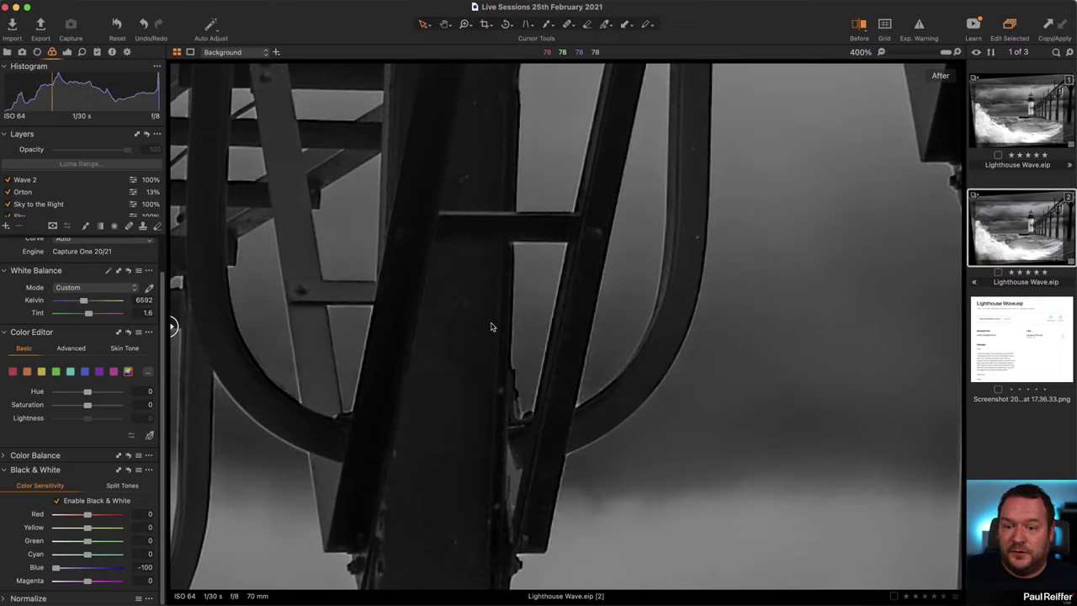
- Try Cyan sensitivity at -100, reset it to 0, and fit the image in view
drag(84, 557, 56, 557)
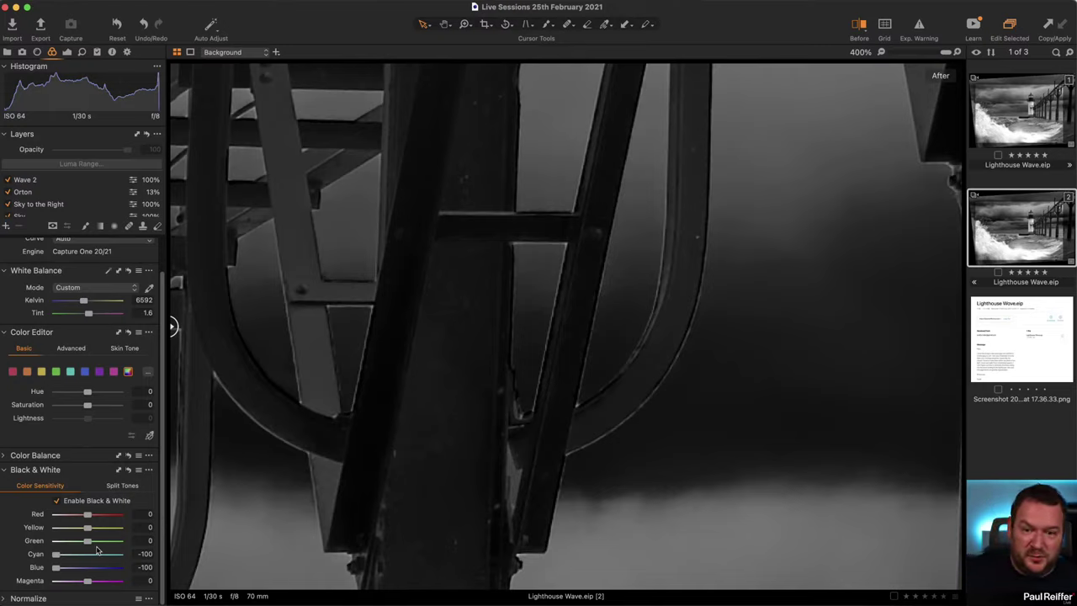
double_click(56, 554)
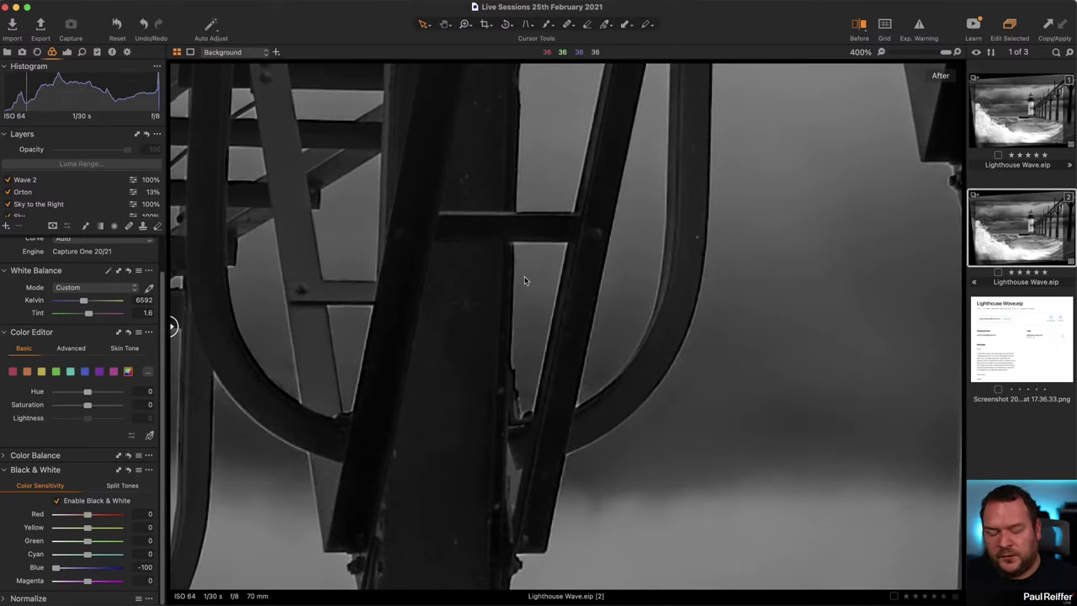
key(z)
key(super+0)
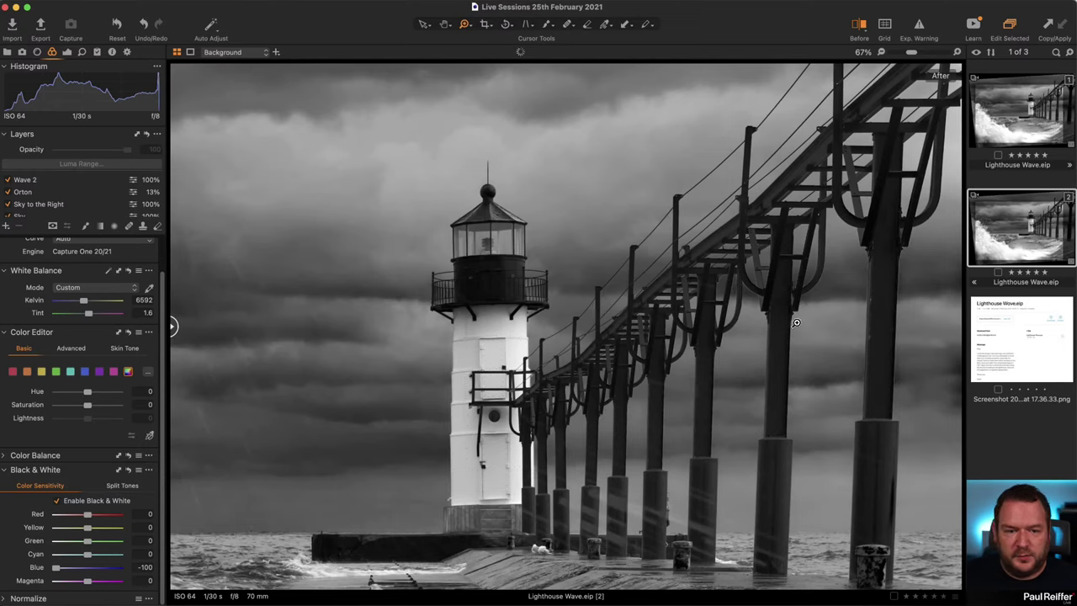
- Reset Blue sensitivity to 0 and add a New Filled Adjustment Layer
alt+click(795, 294)
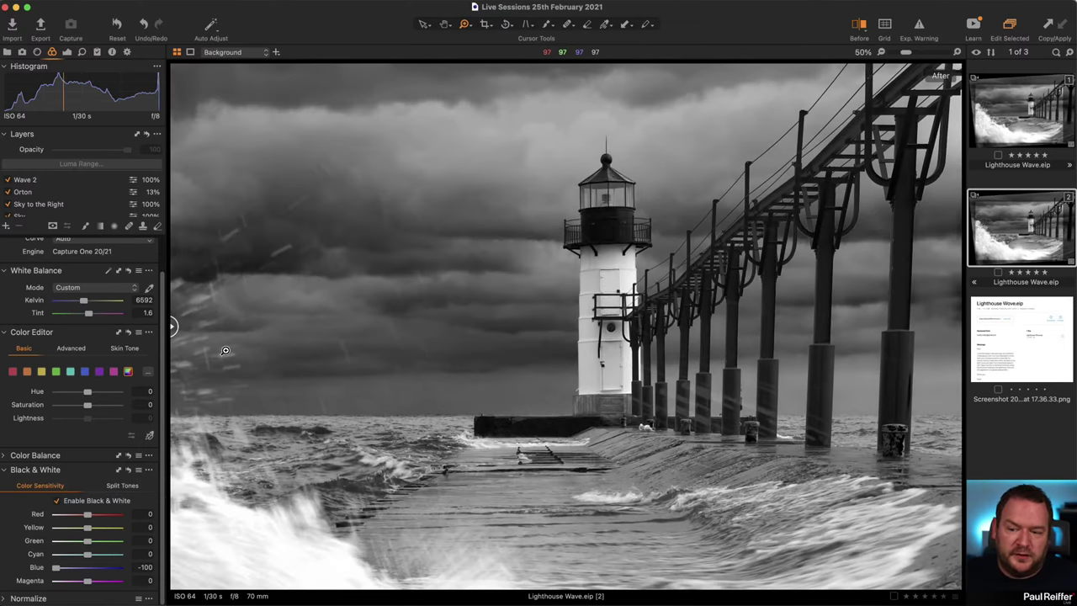
double_click(56, 569)
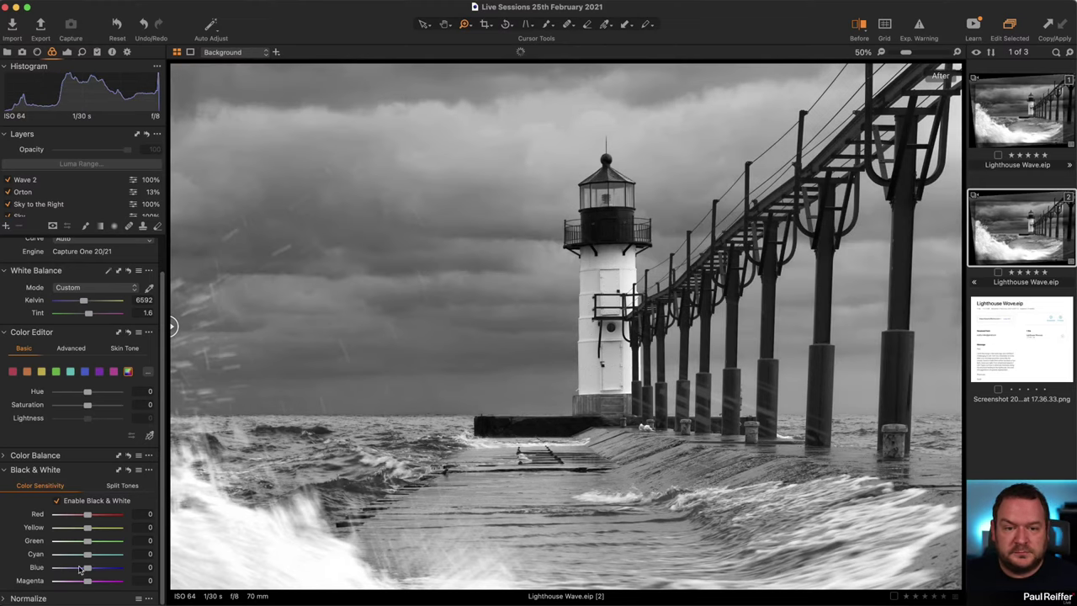
click(5, 226)
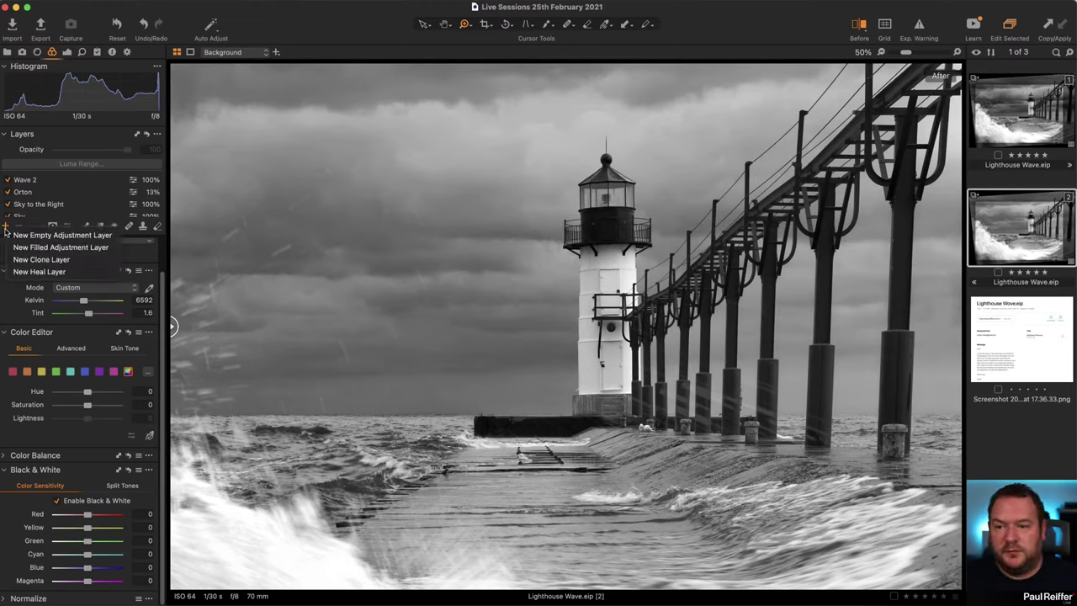
click(72, 248)
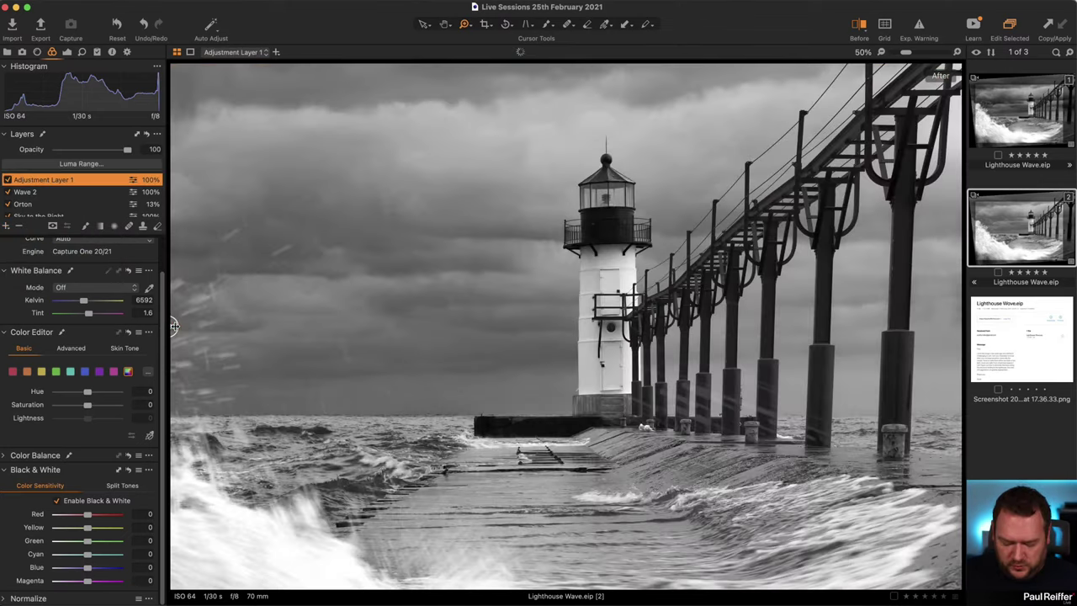
- Compare the black-and-white edit against the colour original with the before/after split
click(174, 326)
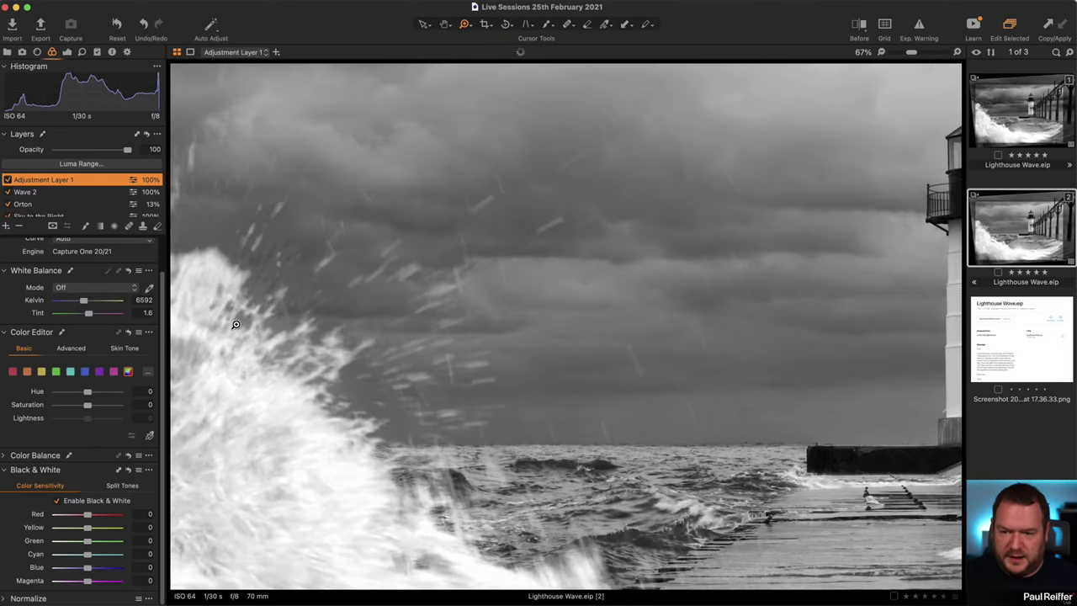
key(y)
alt+click(550, 303)
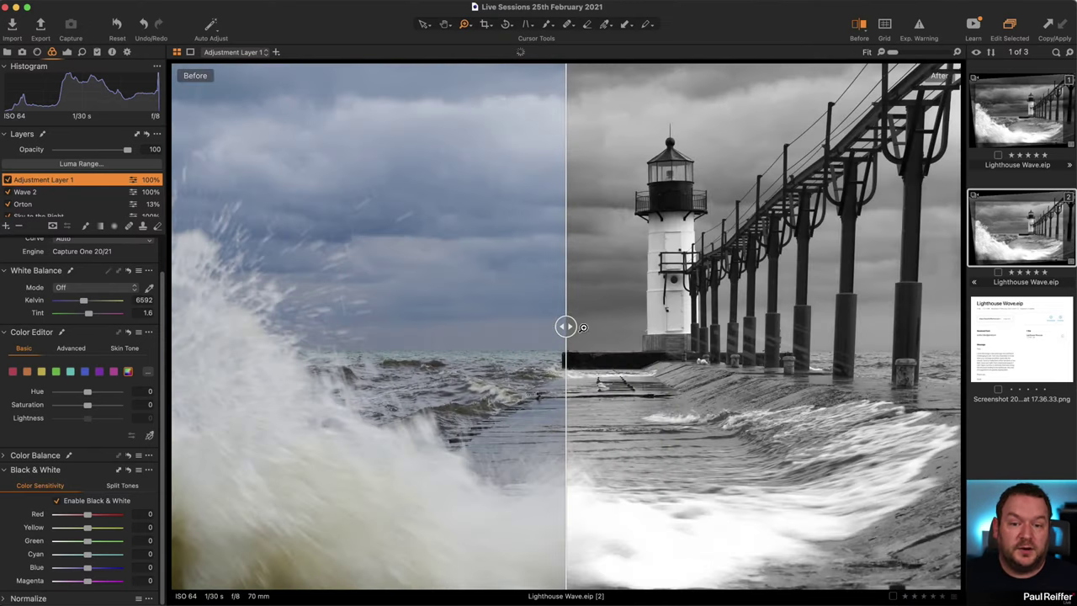
drag(566, 325, 942, 326)
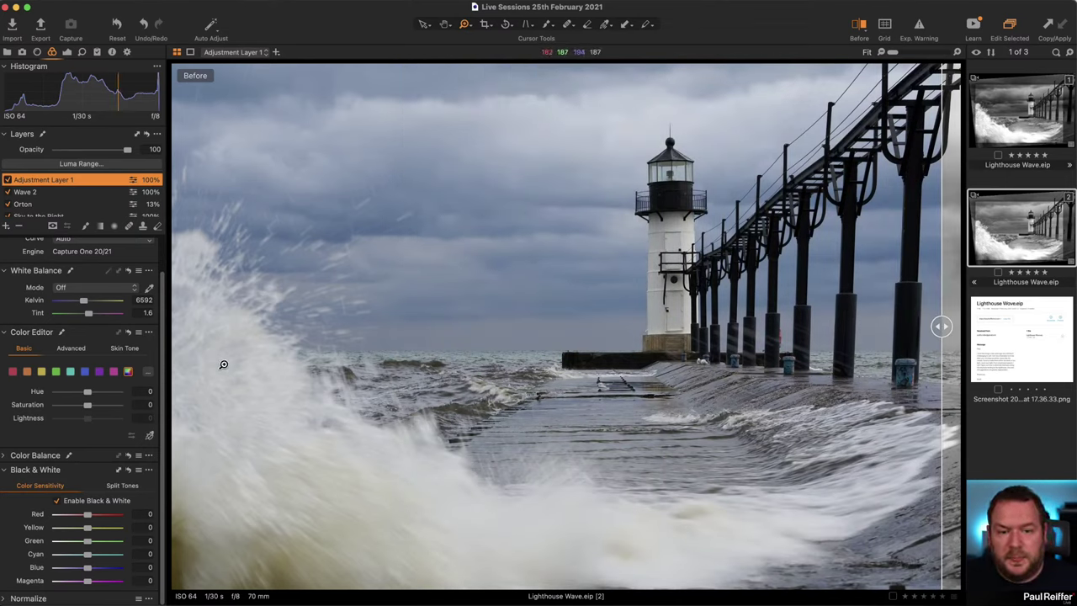
drag(941, 326, 173, 328)
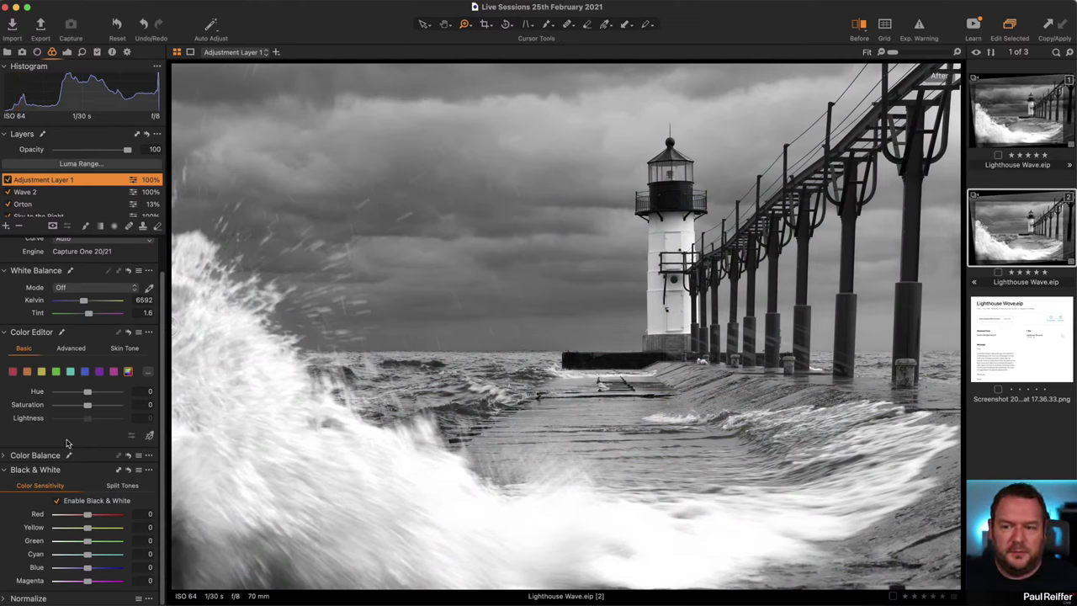
- Raise Clarity to 84, then drag the layer's Black & White Blue sensitivity to -100
key(super+alt+4)
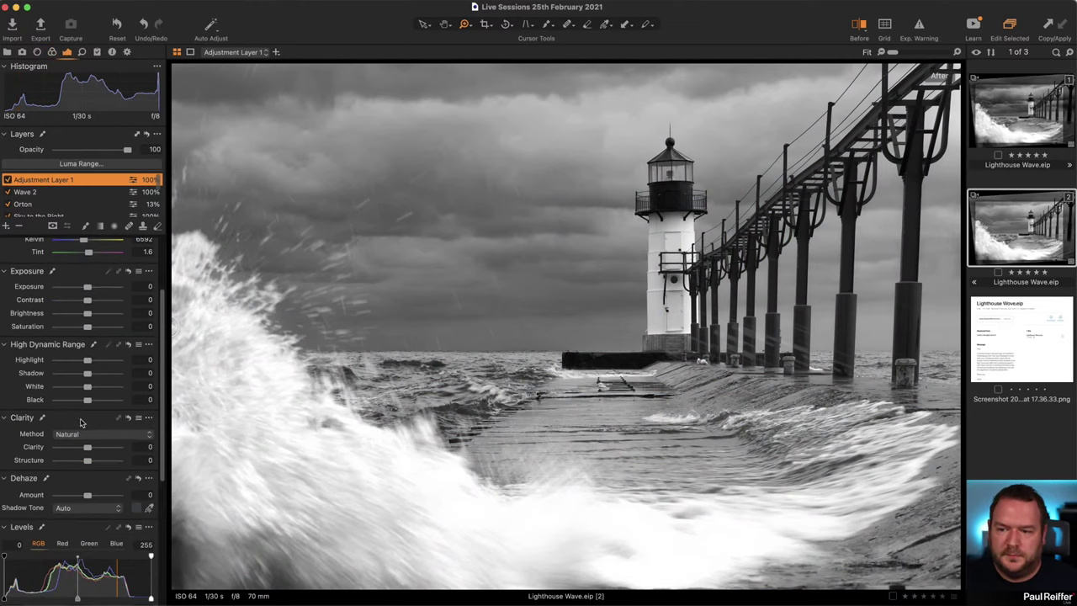
drag(84, 454, 114, 448)
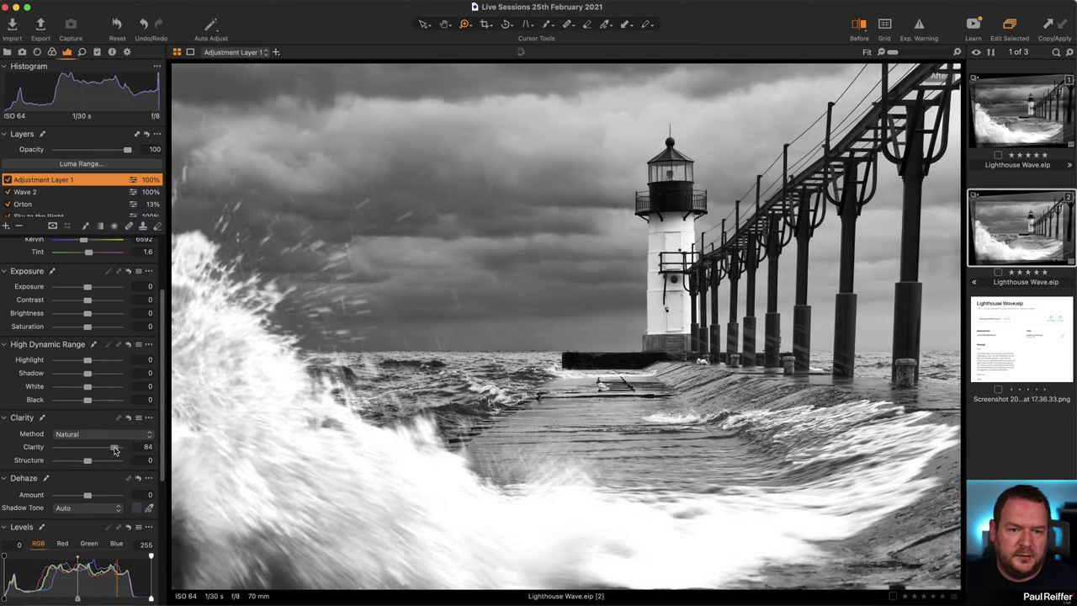
click(52, 53)
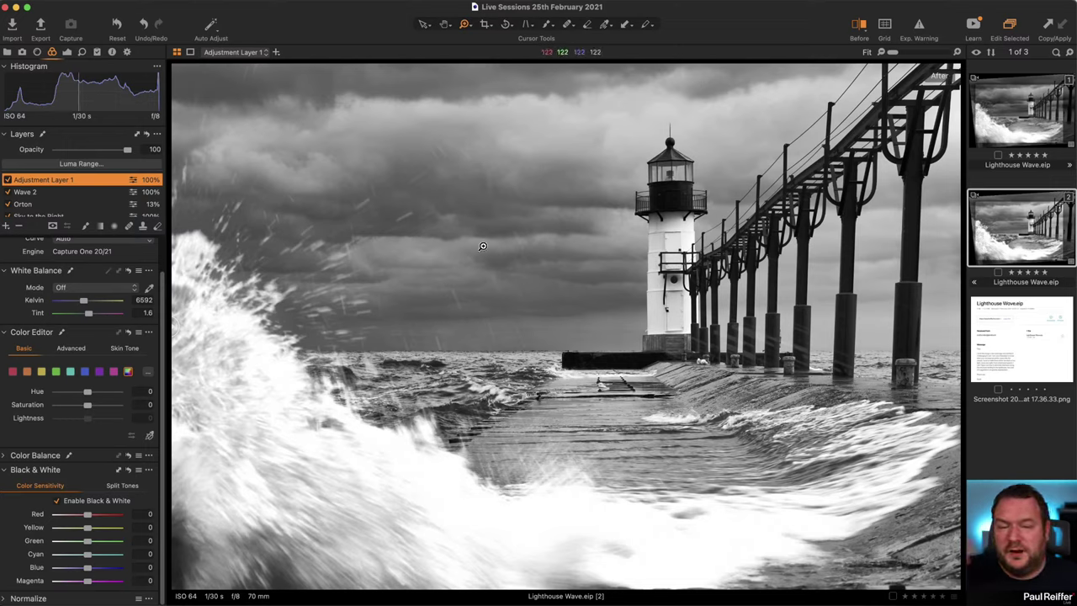
key(y)
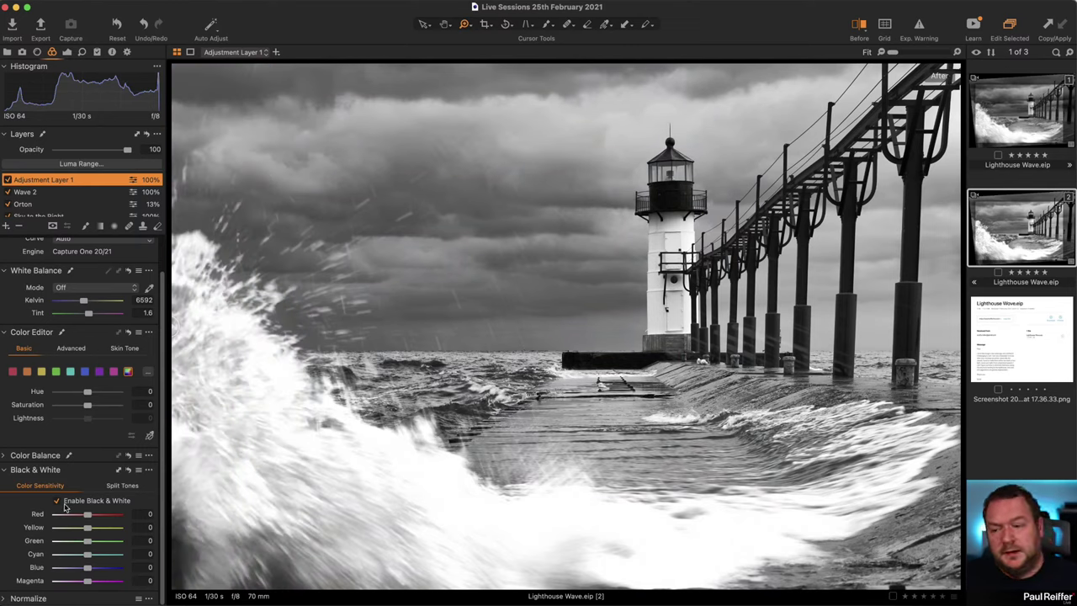
drag(88, 569, 25, 574)
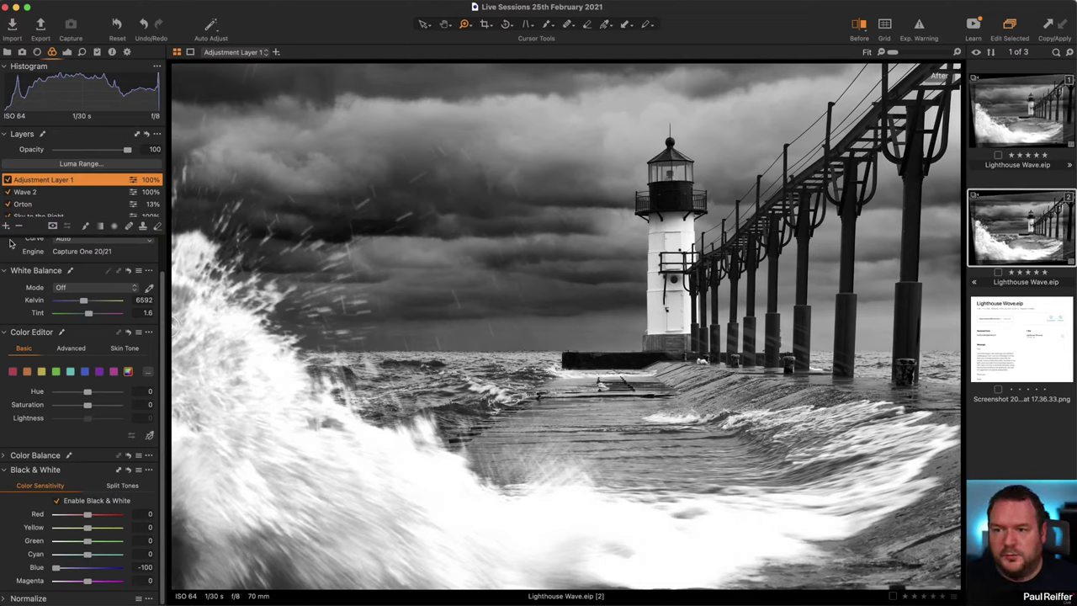
- Delete Adjustment Layer 1 and zoom to 400% on the pier struts
click(18, 226)
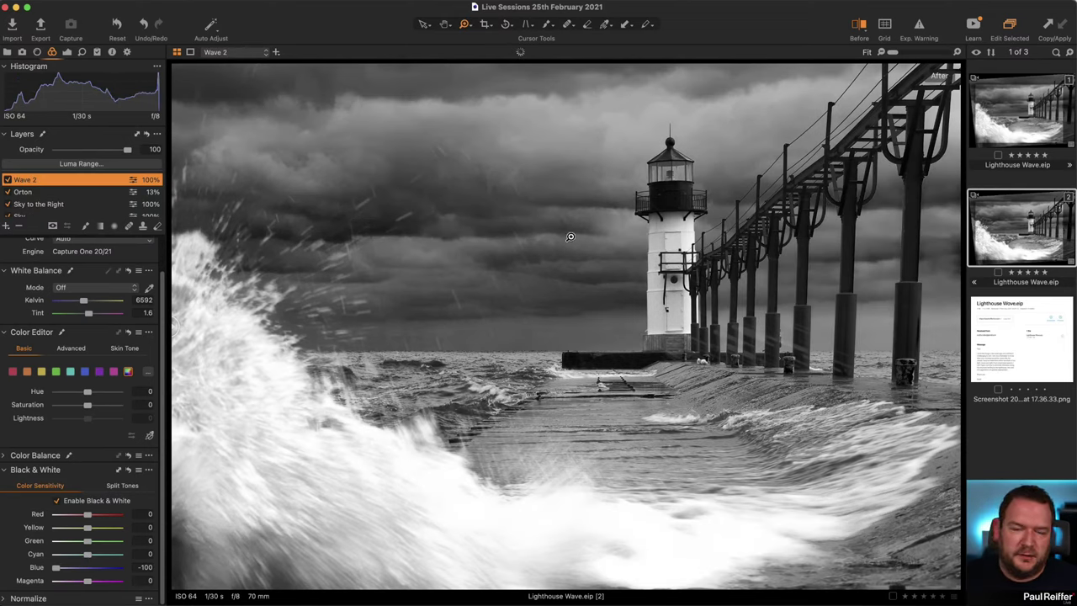
mouse_move(807, 132)
mouse_down()
mouse_move(906, 250)
mouse_move(897, 246)
mouse_up()
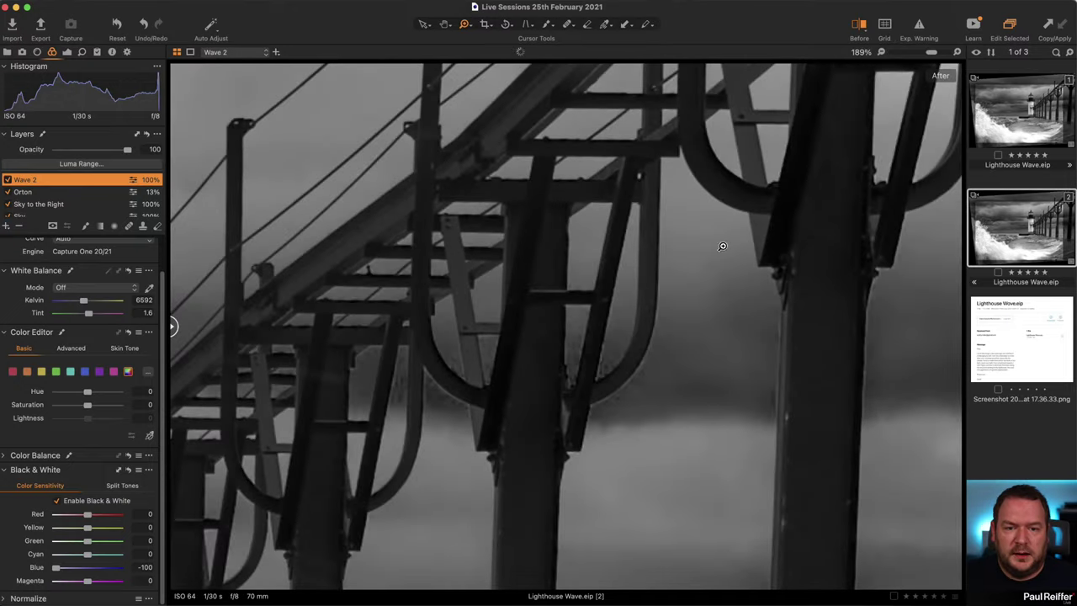
click(647, 292)
click(513, 354)
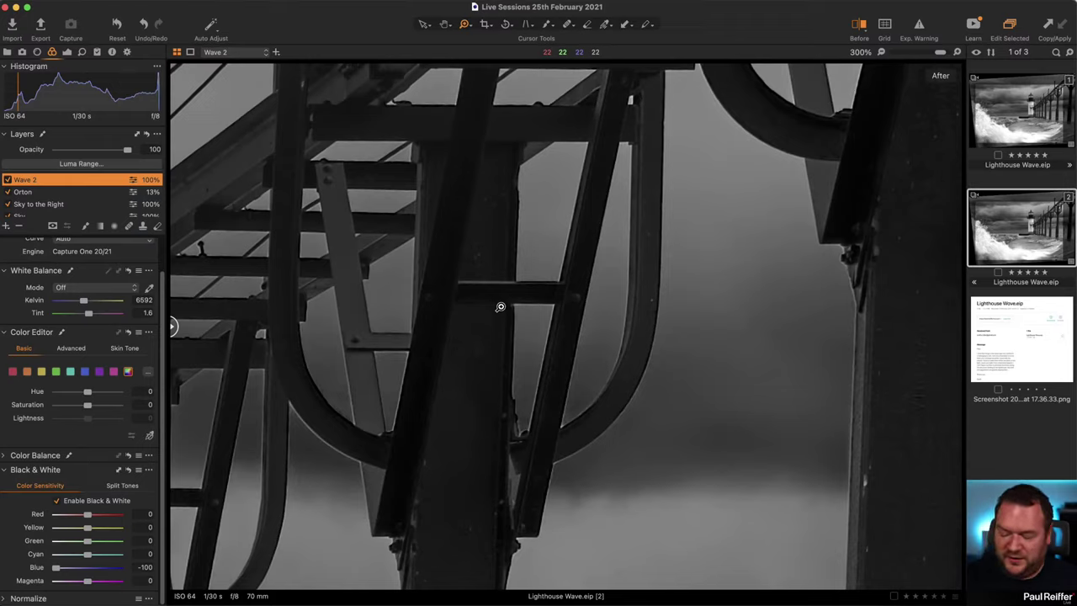
click(528, 347)
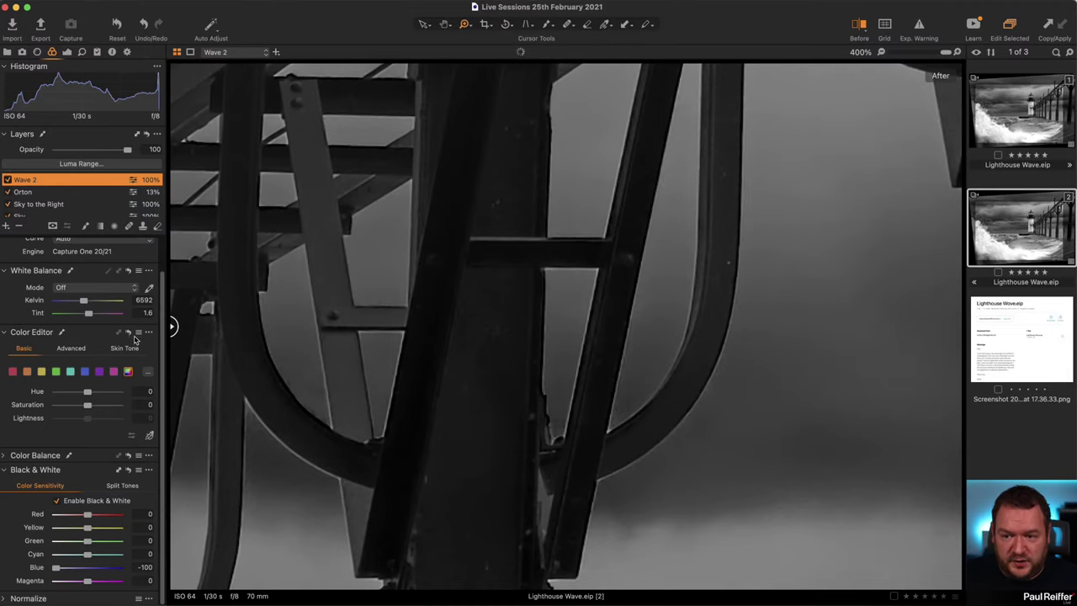
- Compare against the colour before version, then add a new Adjustment Layer 1 at the top
drag(173, 326, 674, 326)
drag(624, 429, 335, 440)
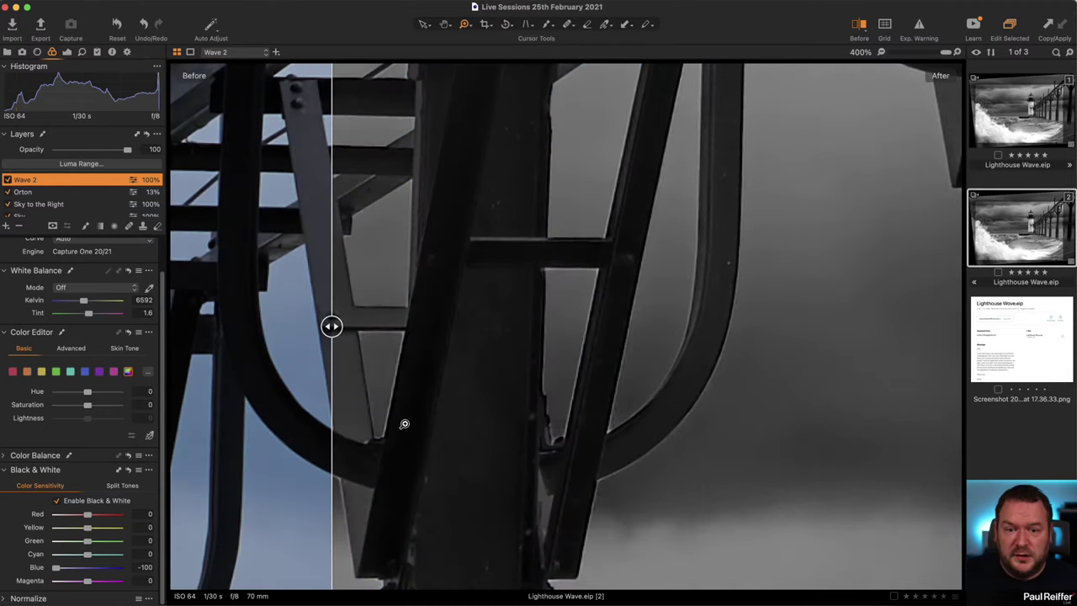
click(6, 227)
click(47, 242)
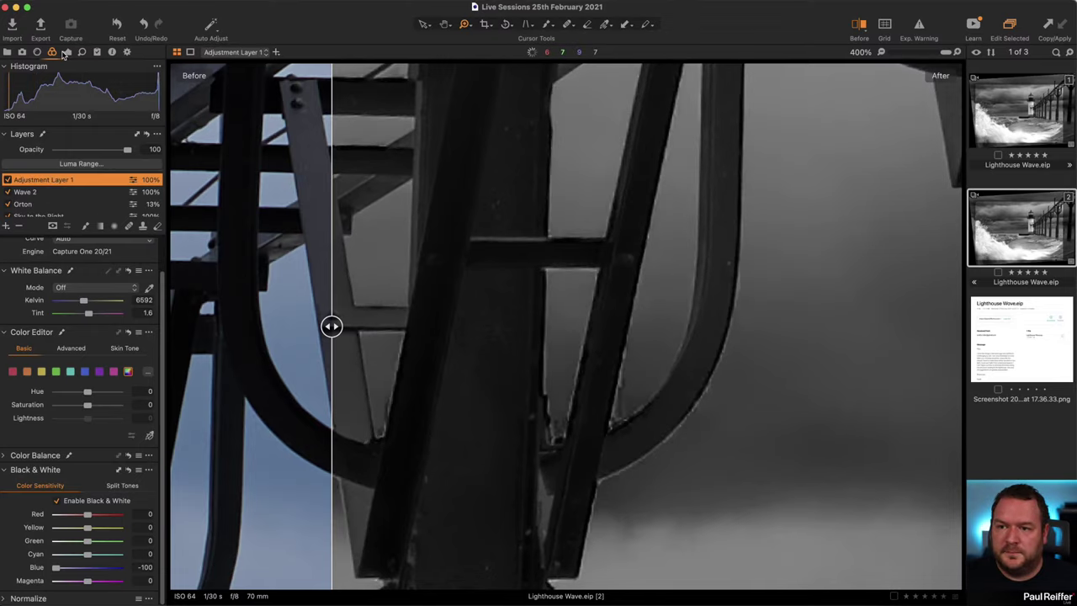
- Sample a Skin Tone colour range from the pier and widen it with Smoothness 30
click(126, 348)
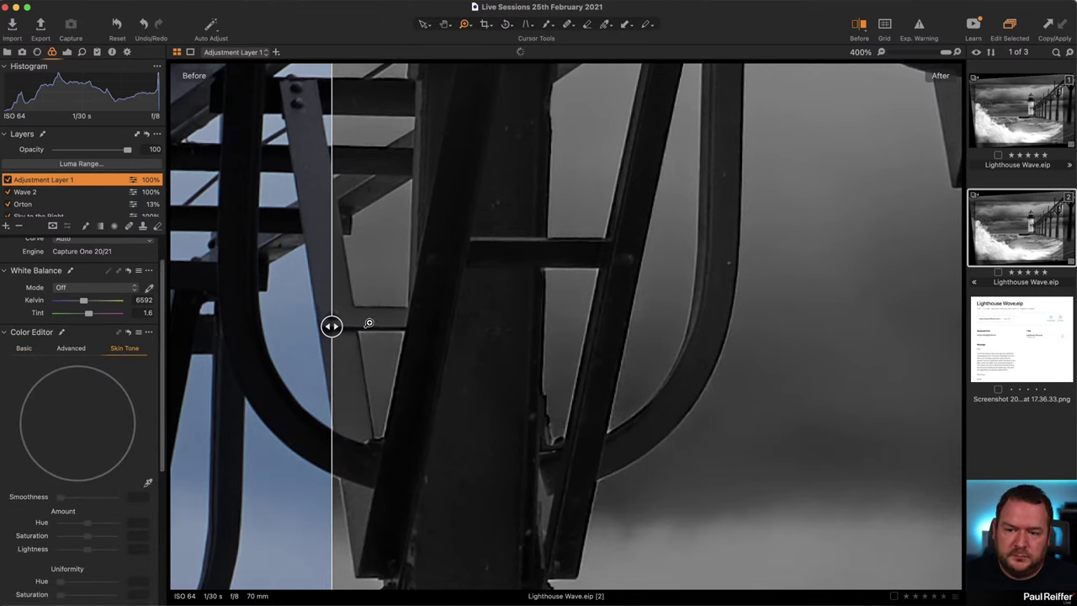
drag(331, 327, 172, 327)
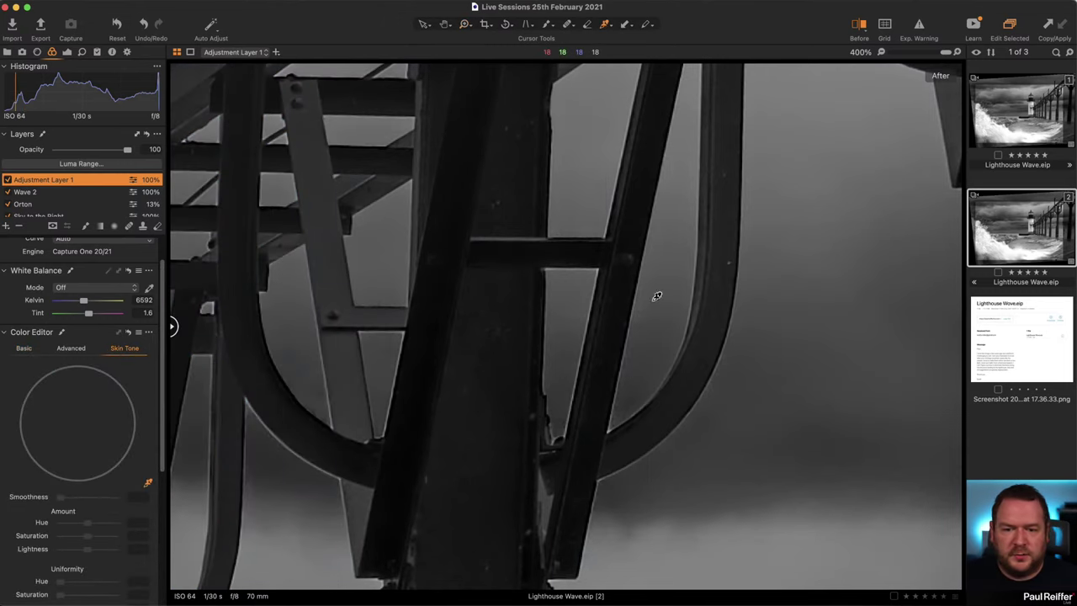
click(577, 312)
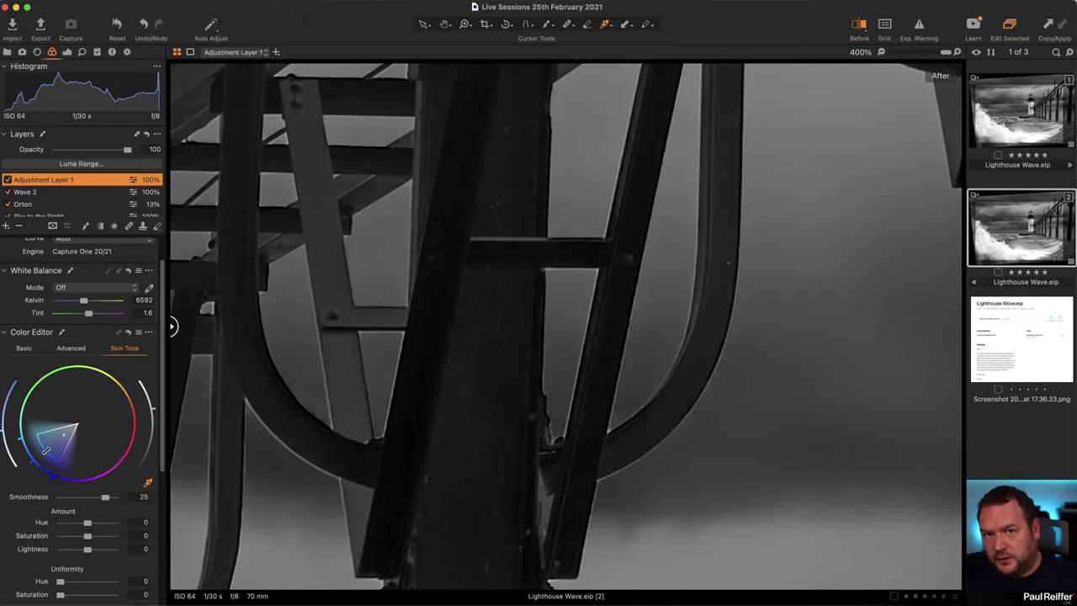
drag(46, 451, 38, 459)
drag(109, 500, 115, 497)
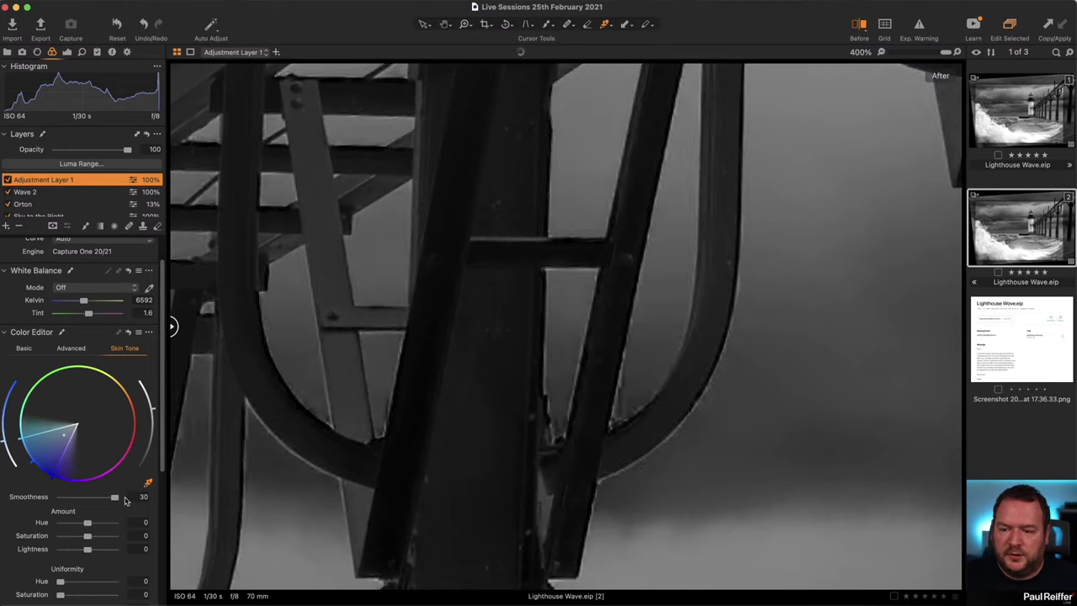
drag(47, 434, 38, 423)
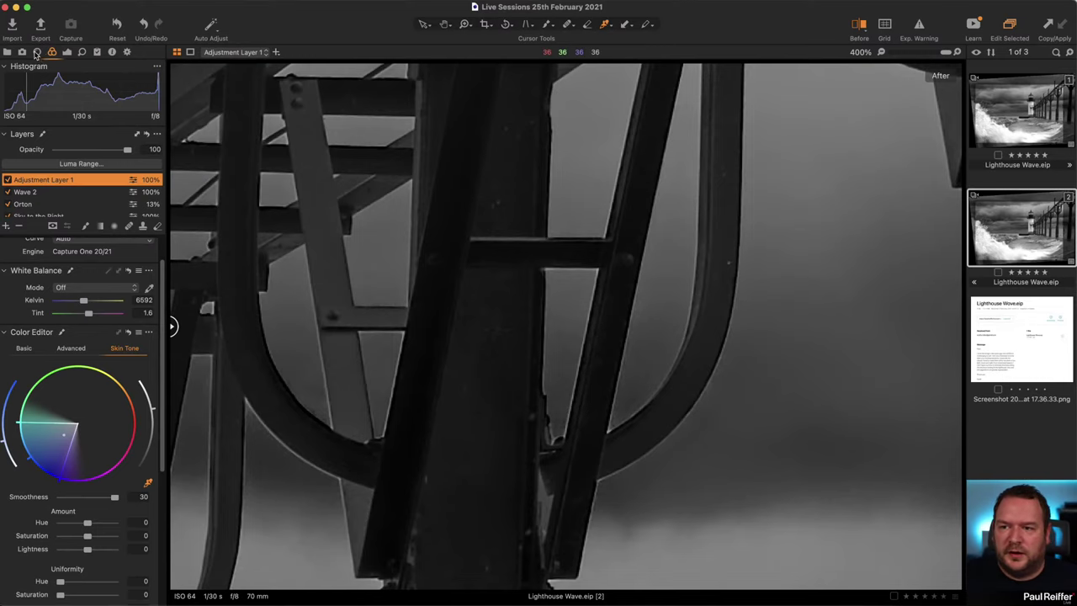
click(37, 52)
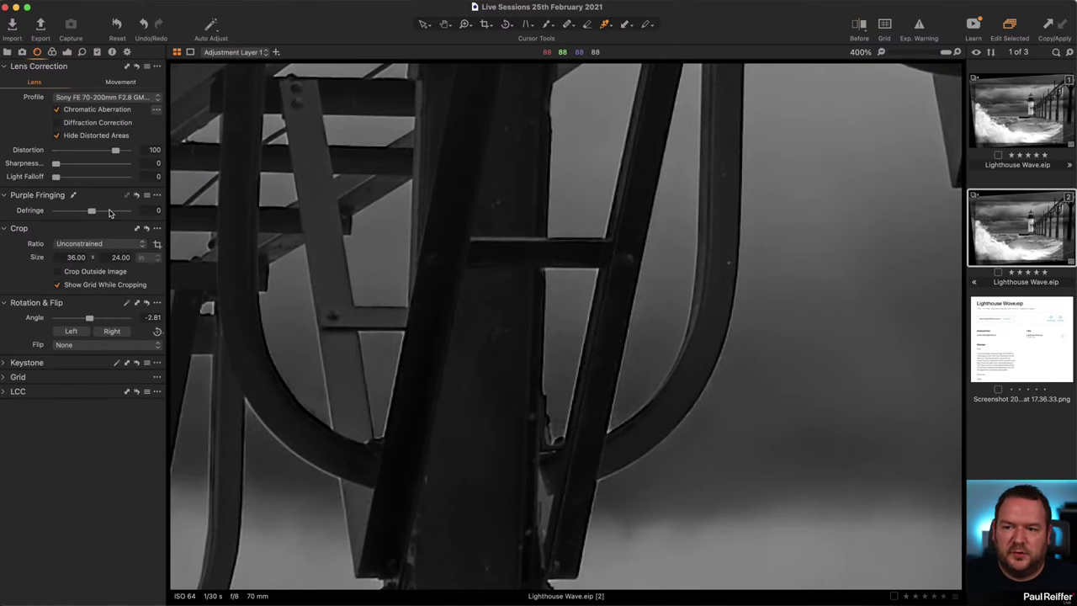
drag(109, 212, 120, 212)
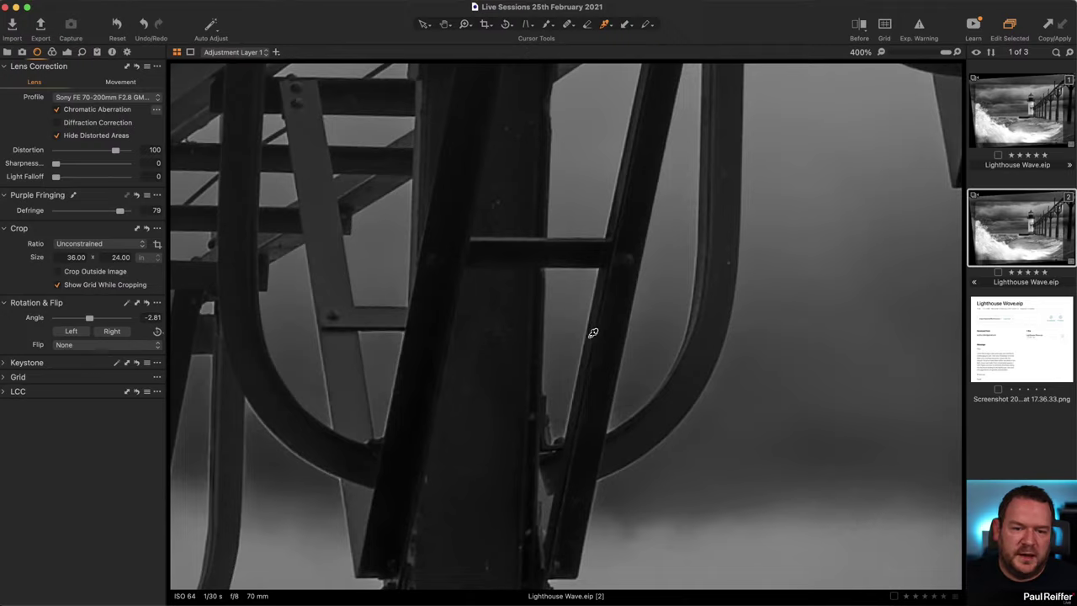
drag(93, 212, 92, 212)
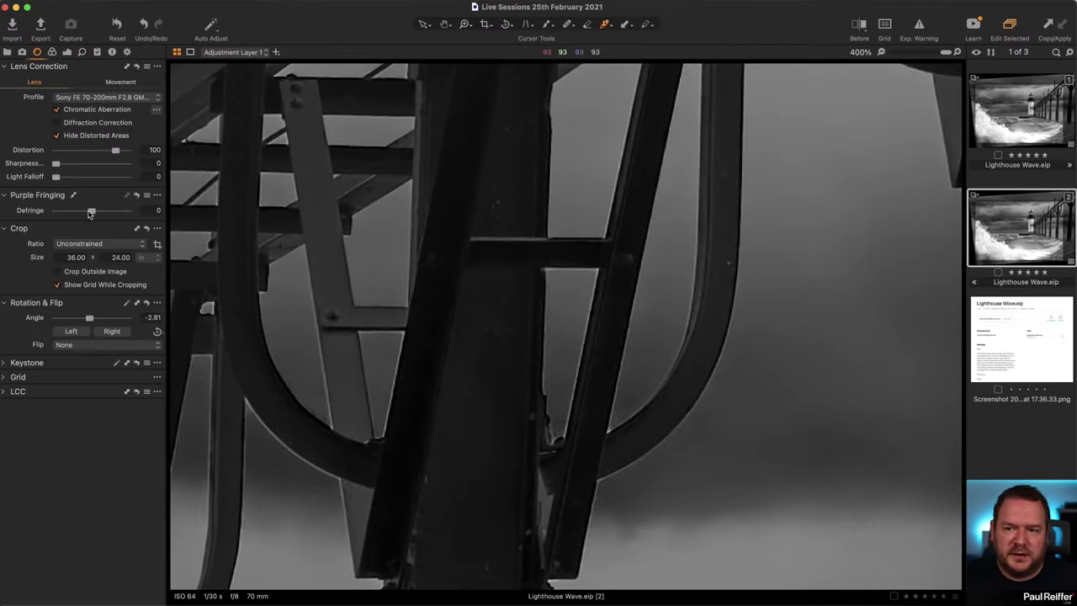
click(67, 52)
click(52, 53)
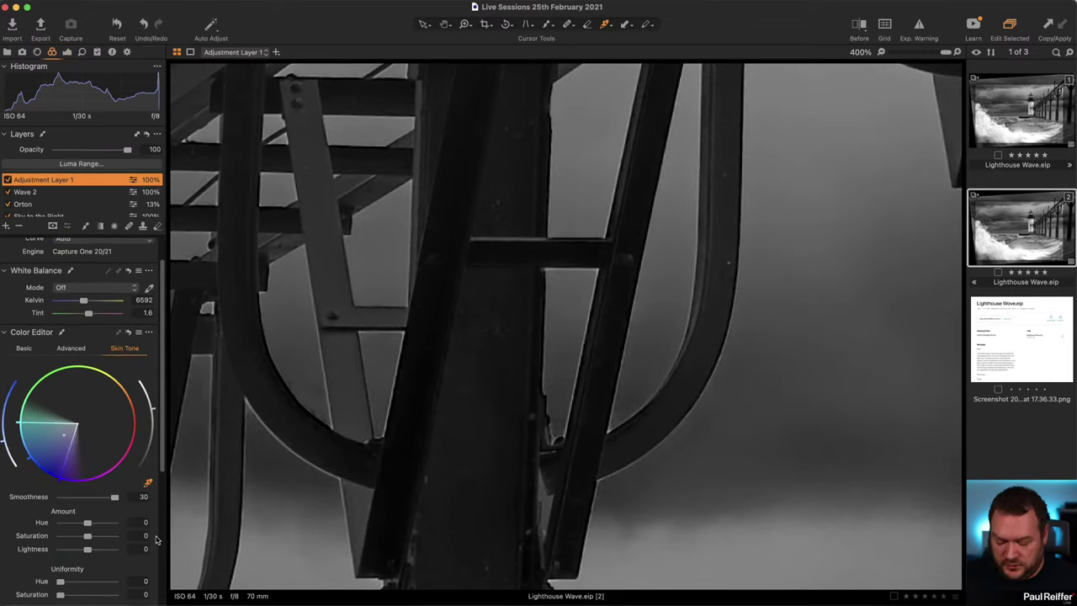
- Set the skin tone Uniformity Hue to 79.7 and Saturation to 68.8, leaving Lightness at 0
scroll(340, 464, down, 5)
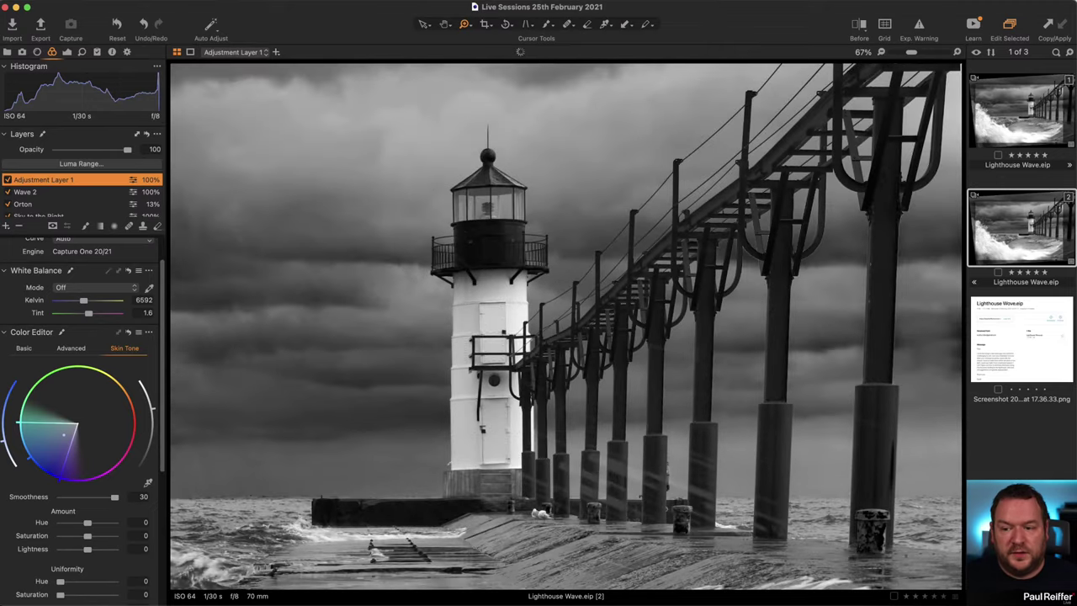
scroll(580, 397, down, 1)
scroll(355, 481, down, 1)
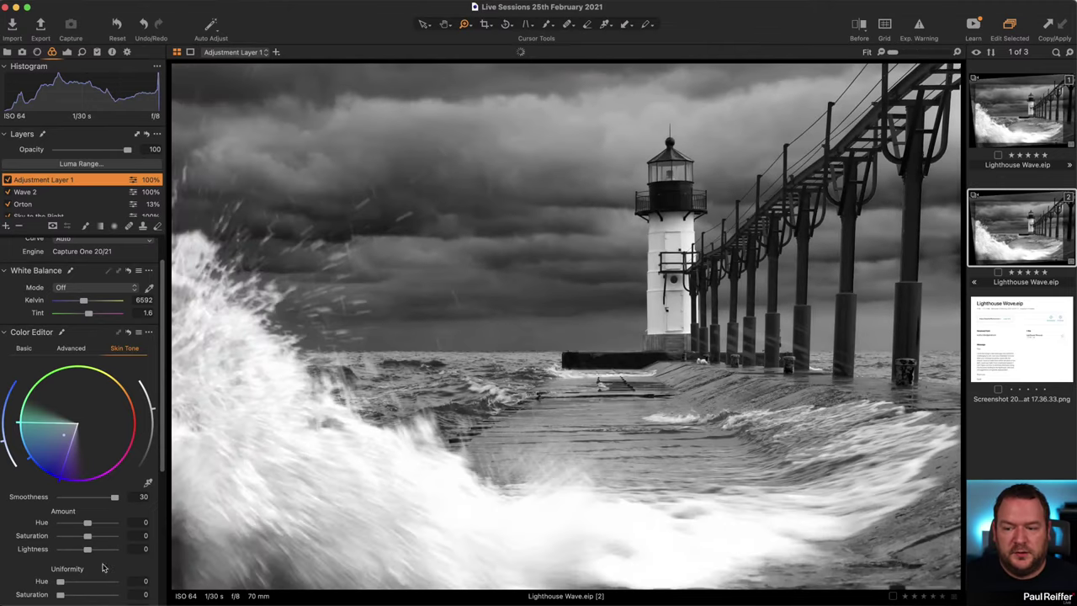
drag(60, 583, 102, 588)
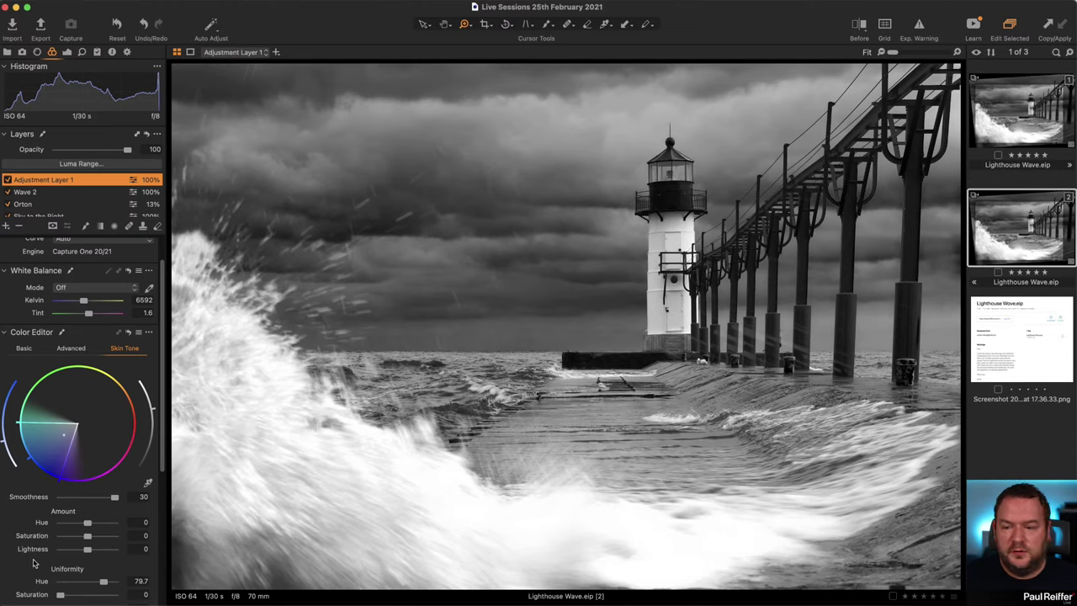
drag(59, 595, 98, 596)
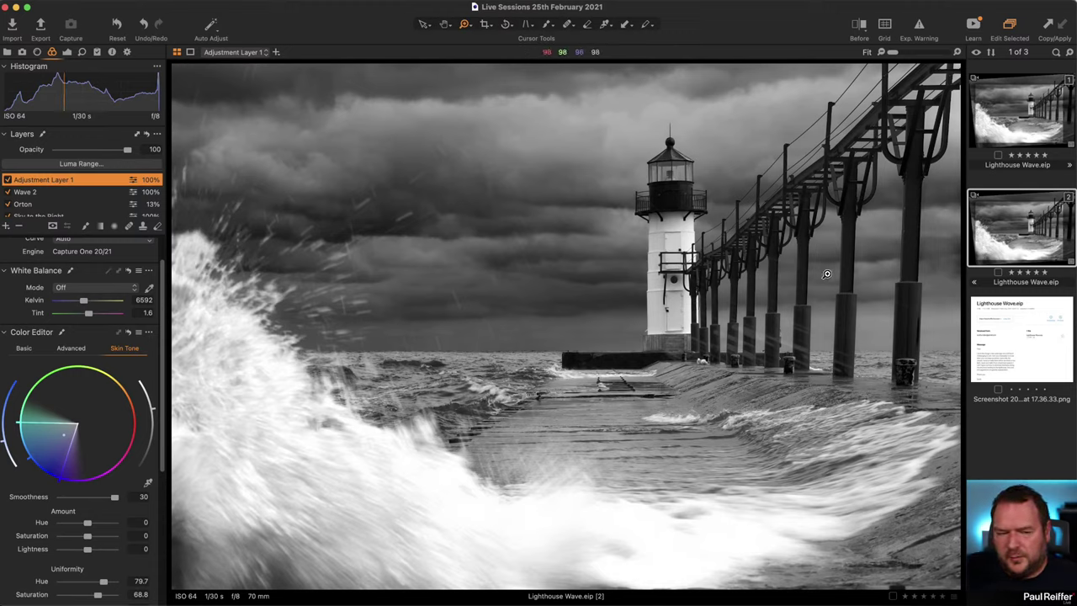
scroll(50, 555, down, 3)
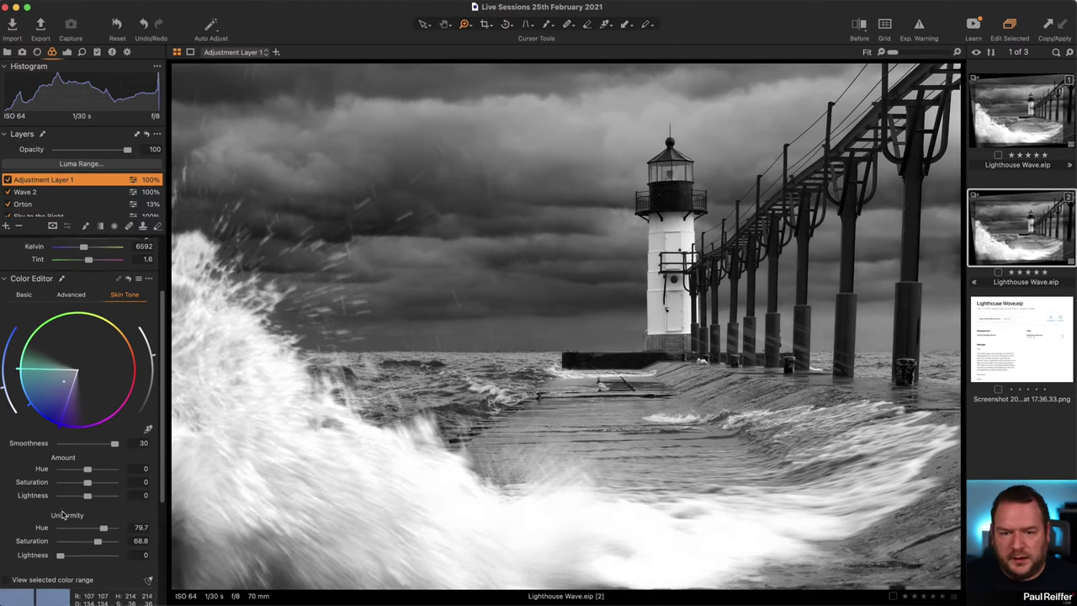
mouse_move(60, 554)
mouse_down()
mouse_move(112, 554)
mouse_move(60, 553)
mouse_up()
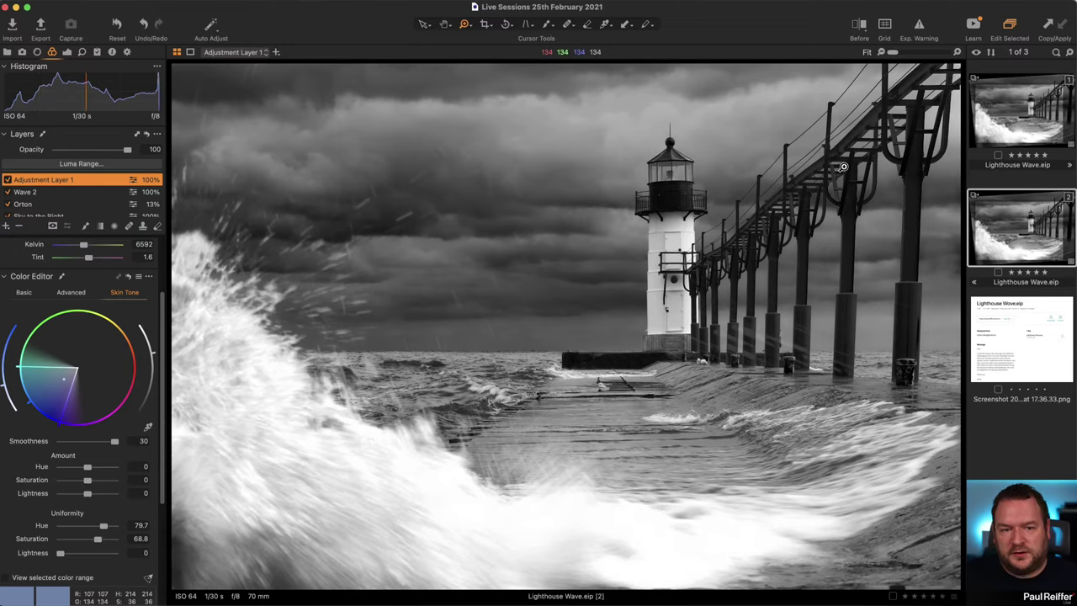
click(844, 168)
- Remove purple fringing on the second variant with Defringe 72
click(36, 52)
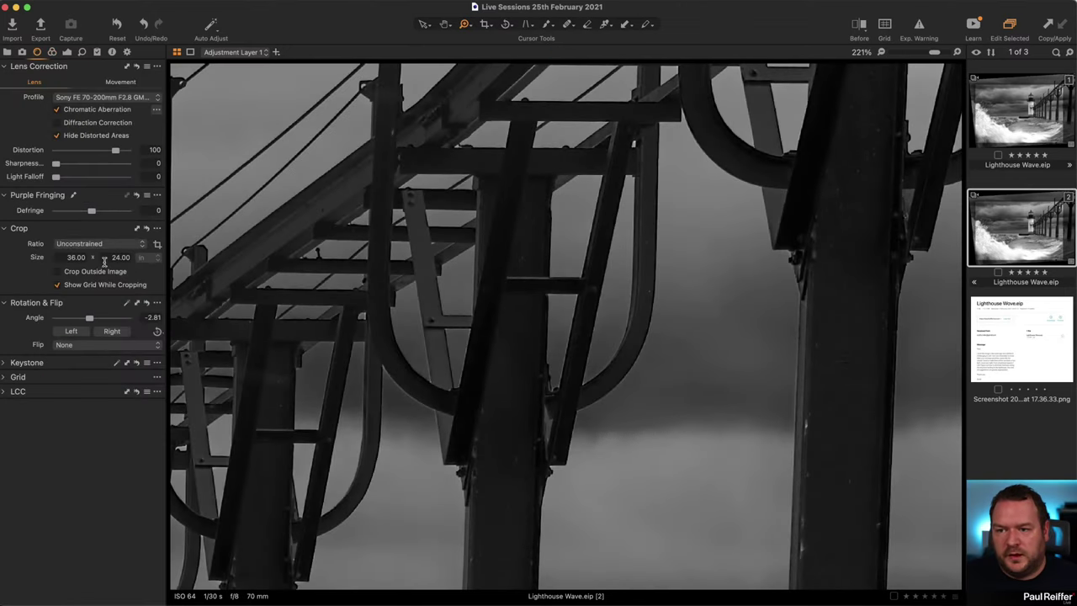
drag(108, 214, 118, 213)
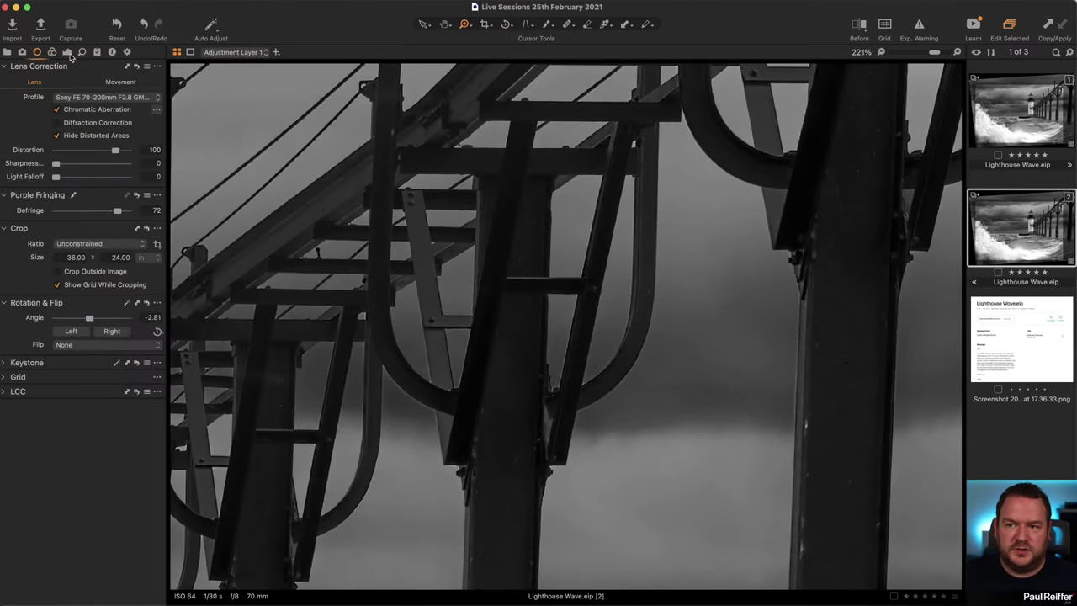
key(super+alt+5)
- Zoom to 400% on the pier struts and compare variant 1 with variant 2
click(614, 314)
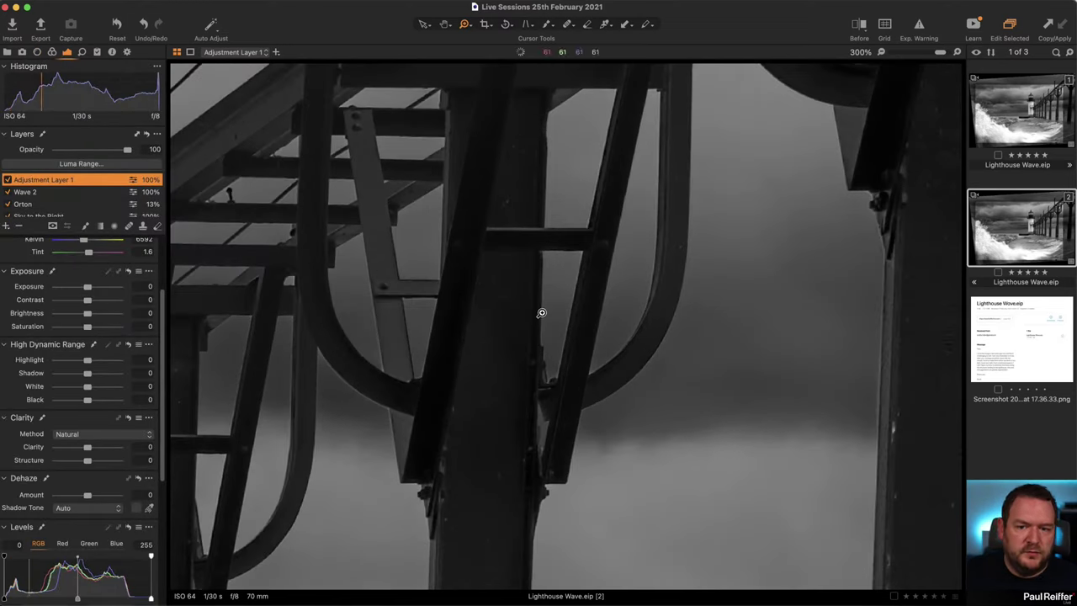
click(548, 314)
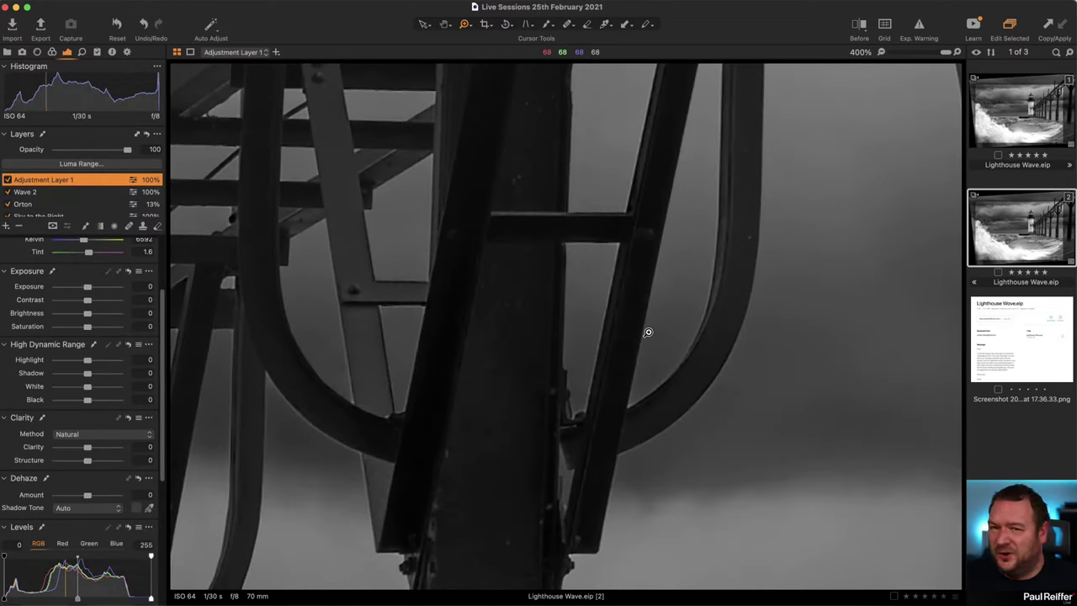
key(Left)
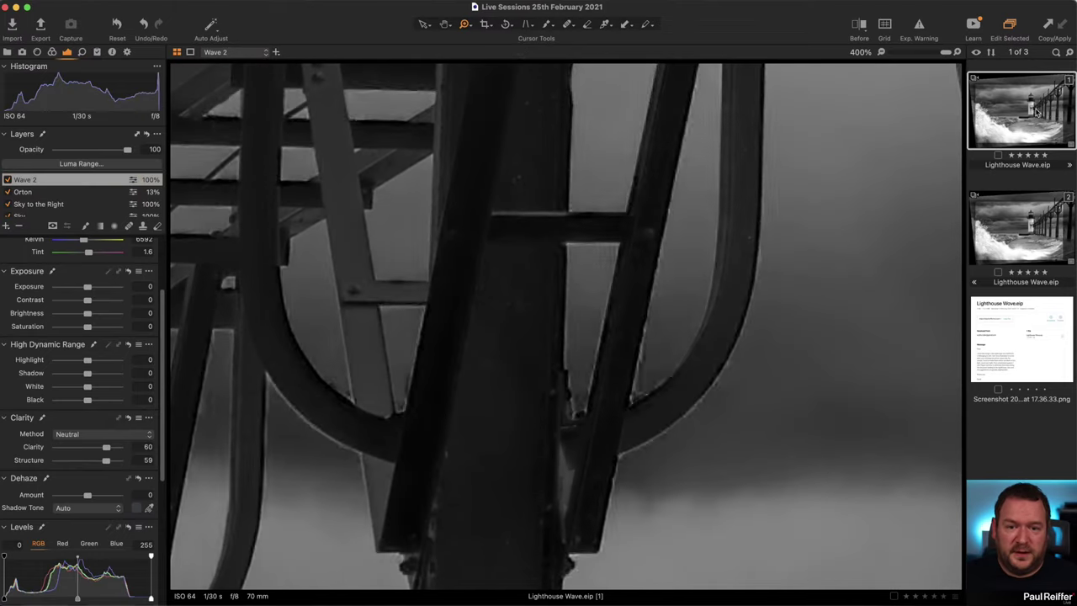
click(1023, 237)
- Show both Lighthouse Wave variants side by side, magnified to 200% on the pier legs
super+click(1014, 125)
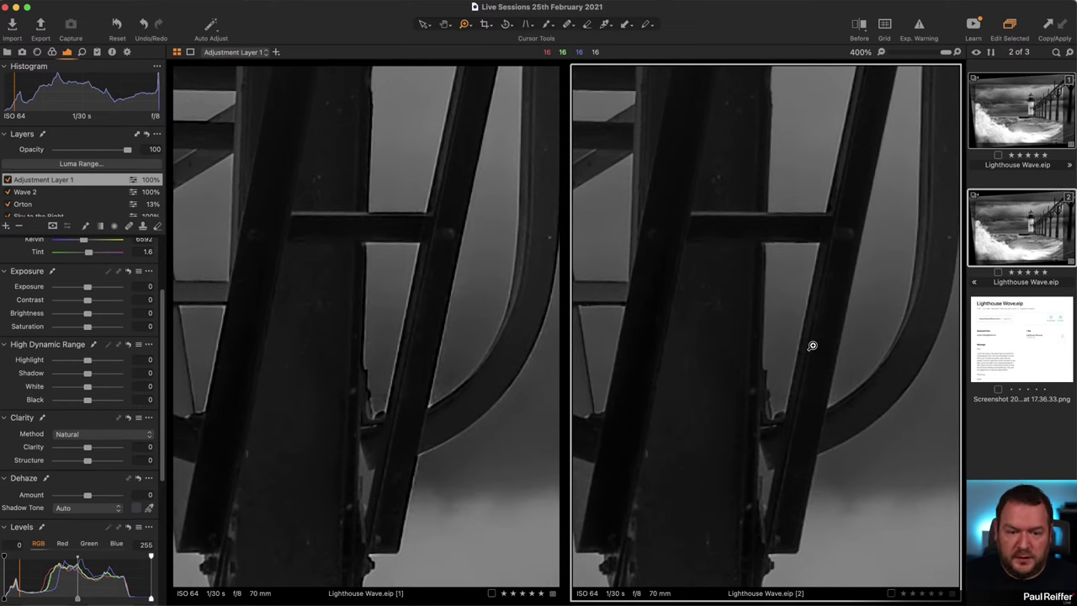
scroll(812, 345, down, 3)
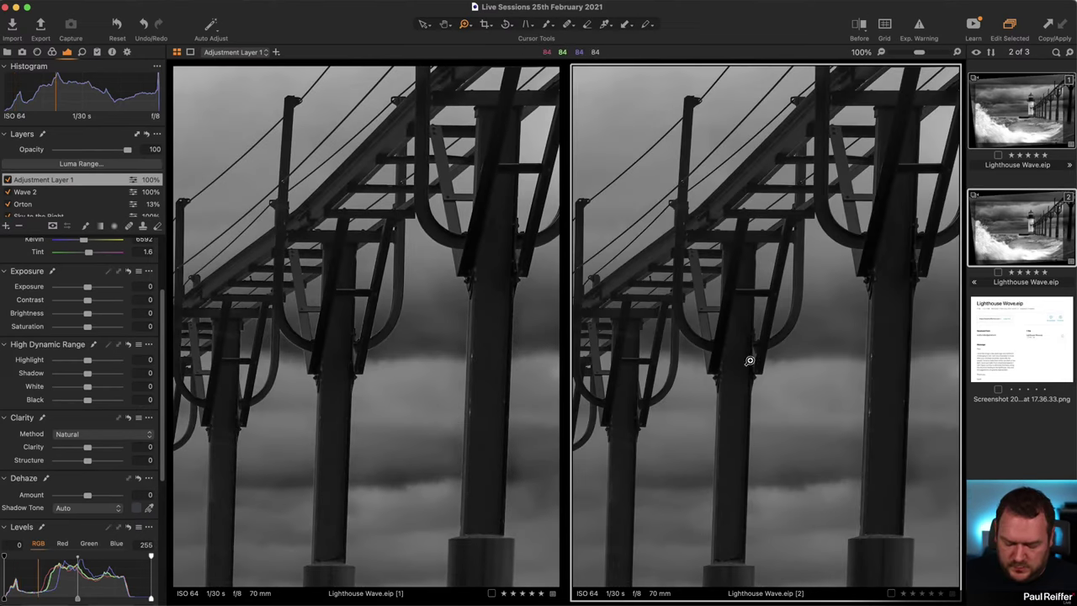
scroll(750, 361, up, 3)
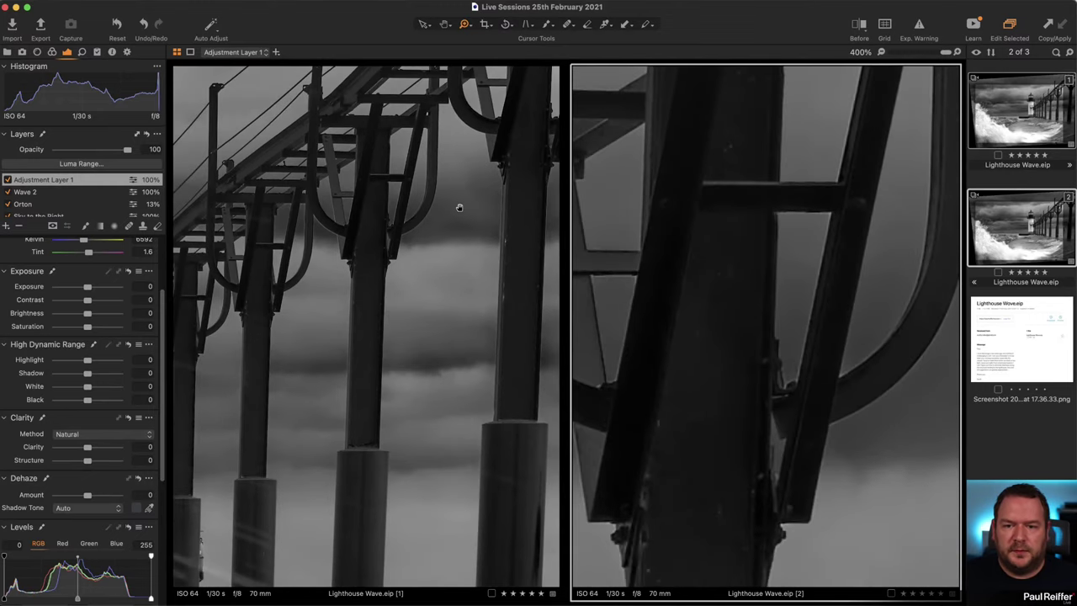
click(219, 425)
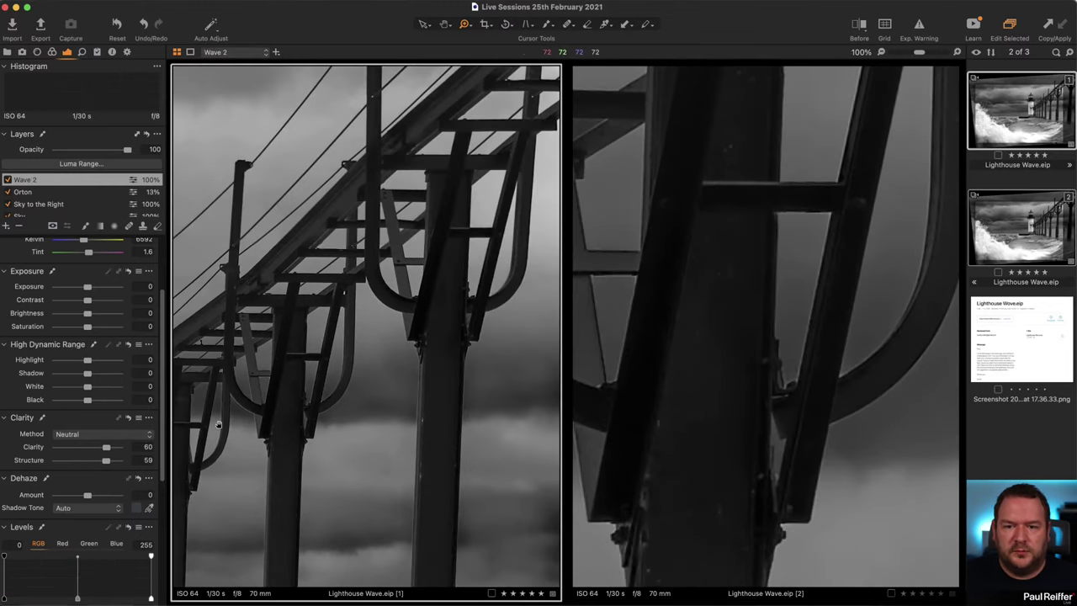
scroll(313, 370, up, 2)
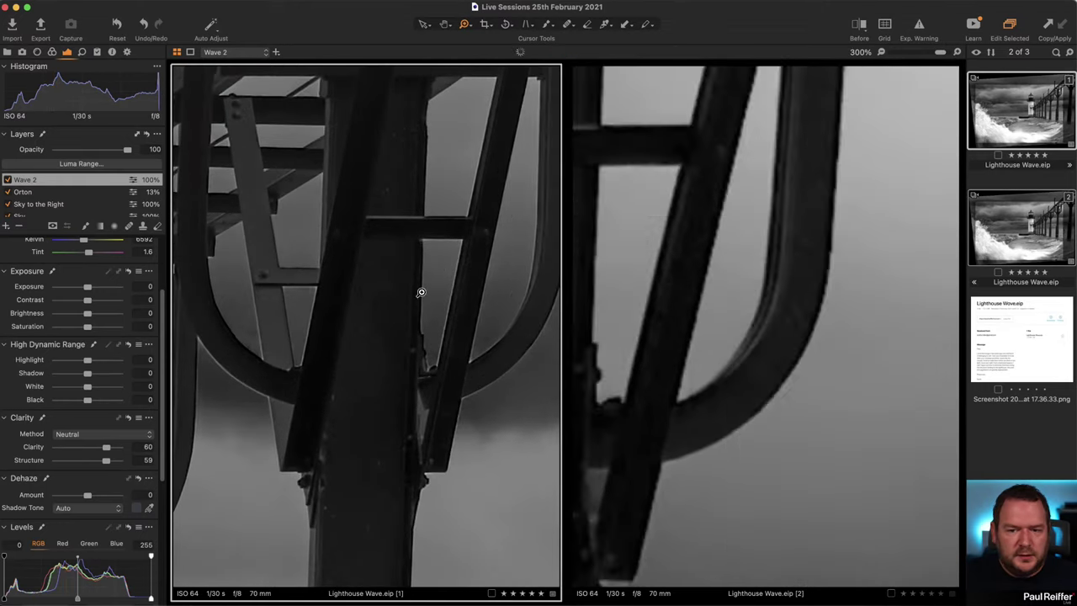
scroll(433, 272, up, 1)
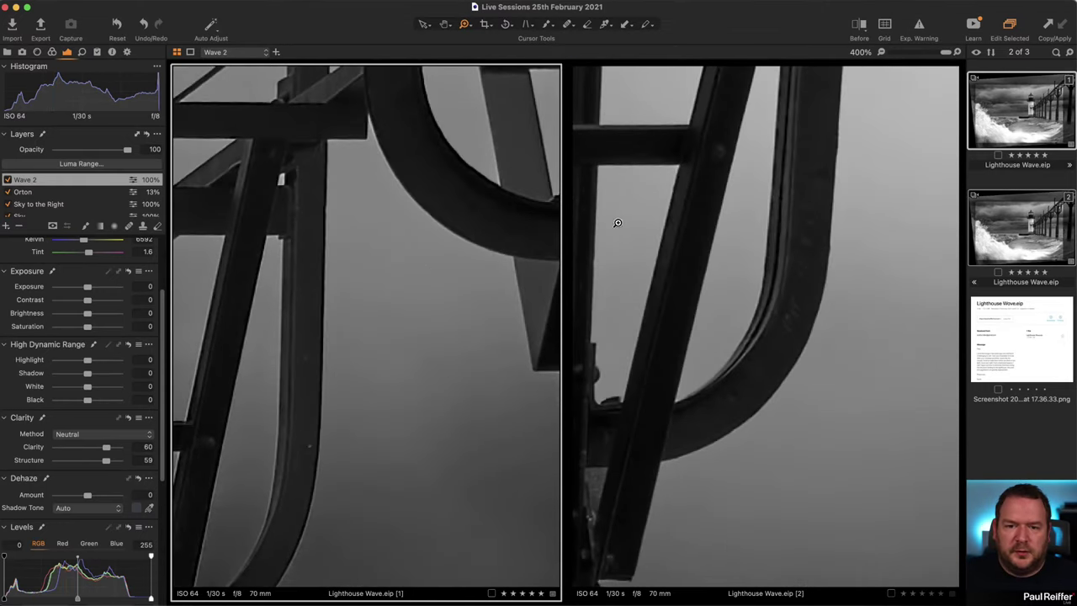
scroll(414, 295, down, 4)
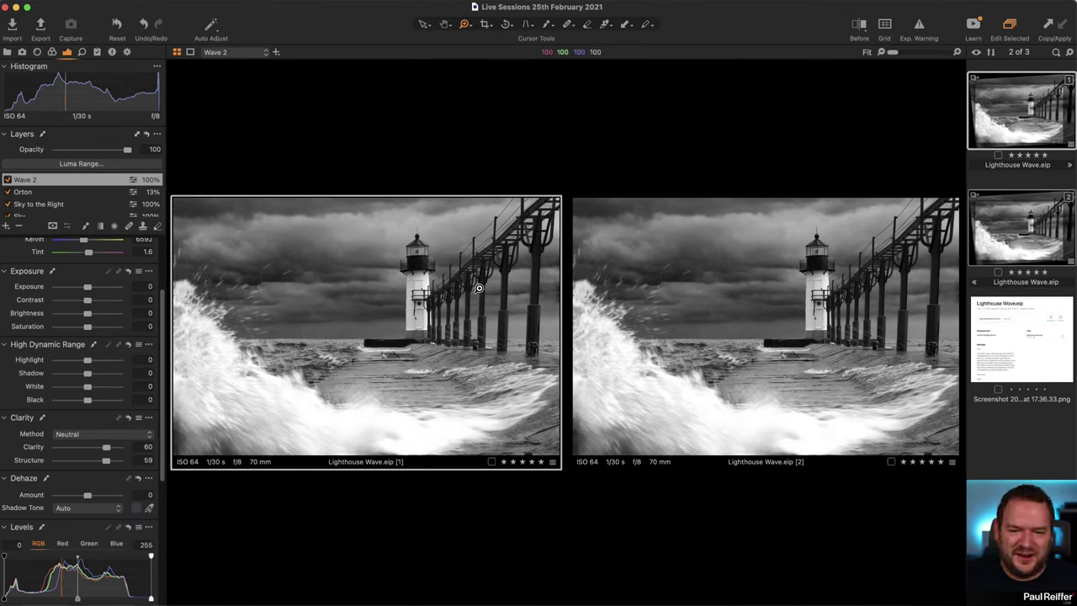
click(538, 278)
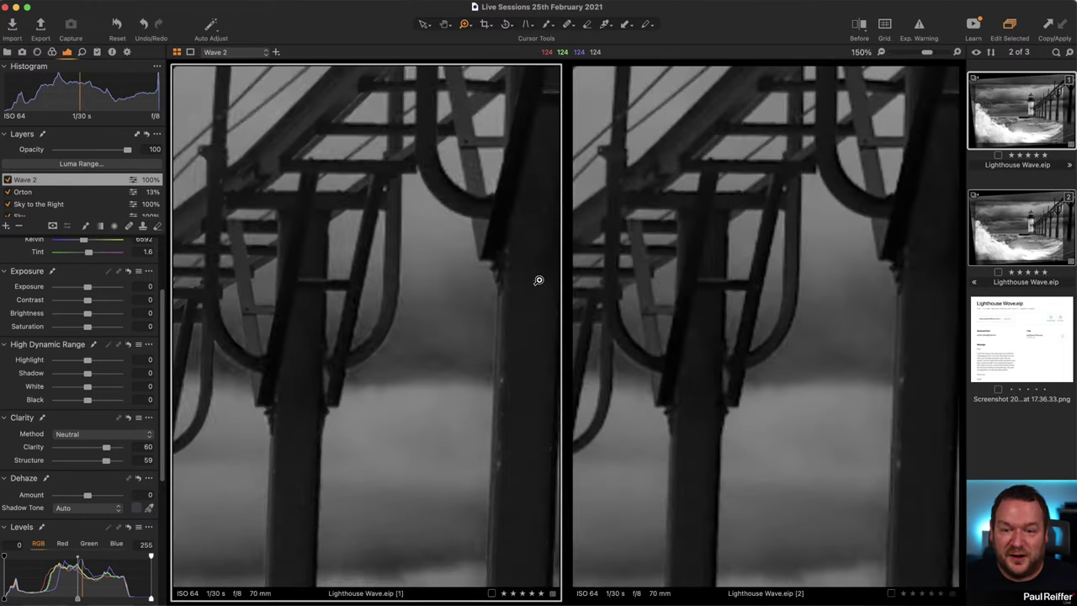
click(346, 330)
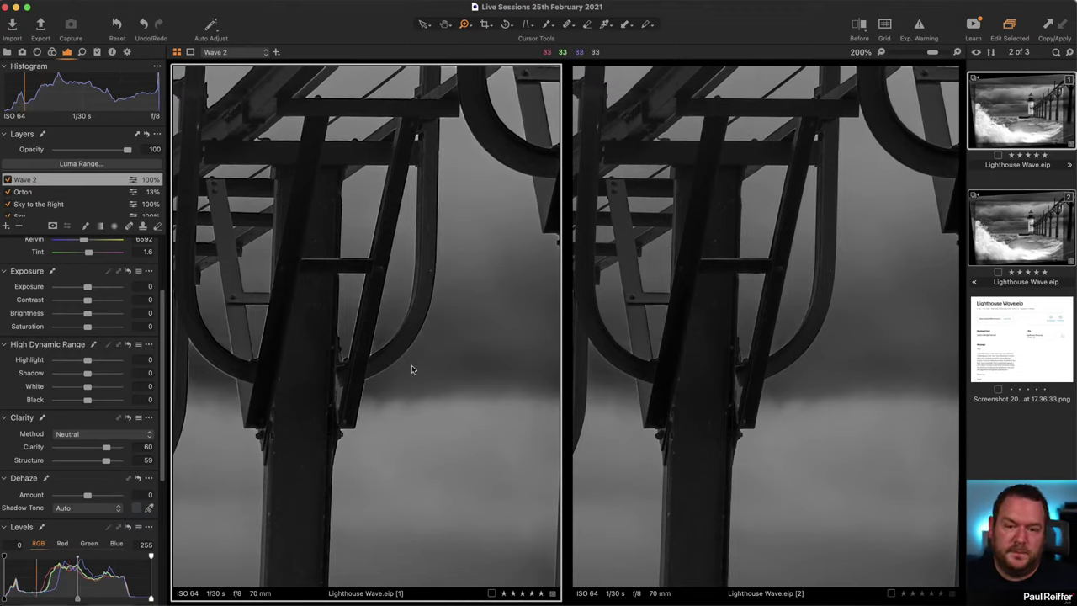
- Split both variants into a before/after view showing the original blue tones, then list the catalog collections
click(51, 52)
scroll(67, 505, down, 10)
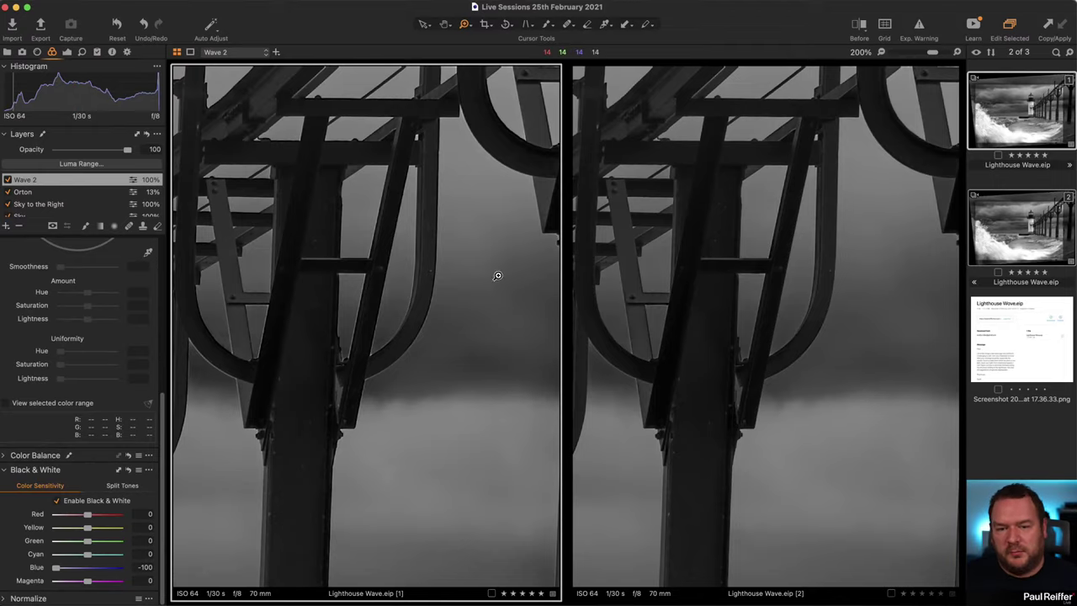
key(y)
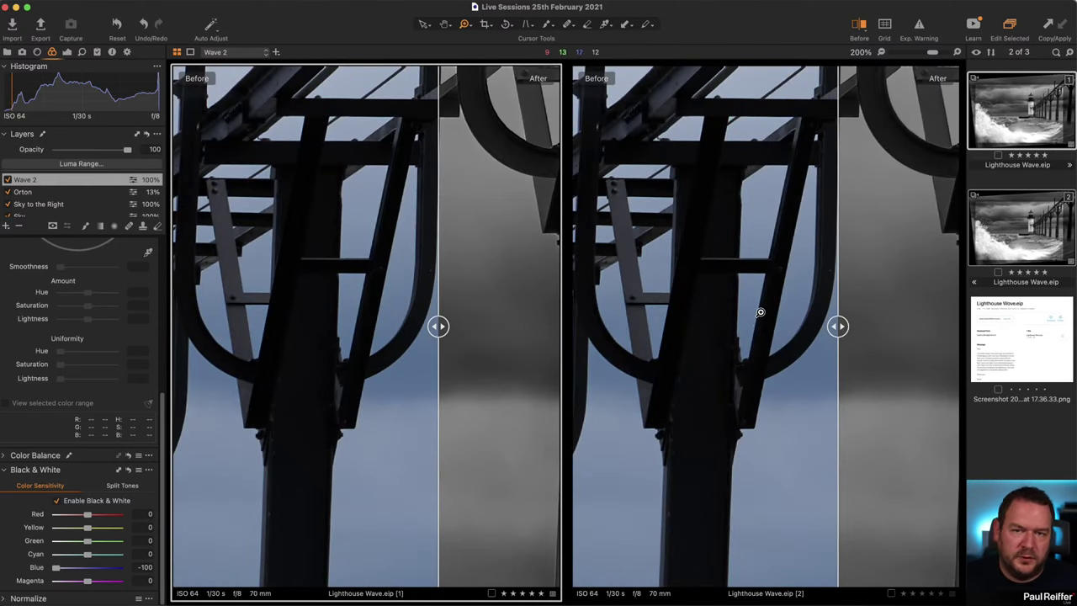
drag(839, 327, 617, 336)
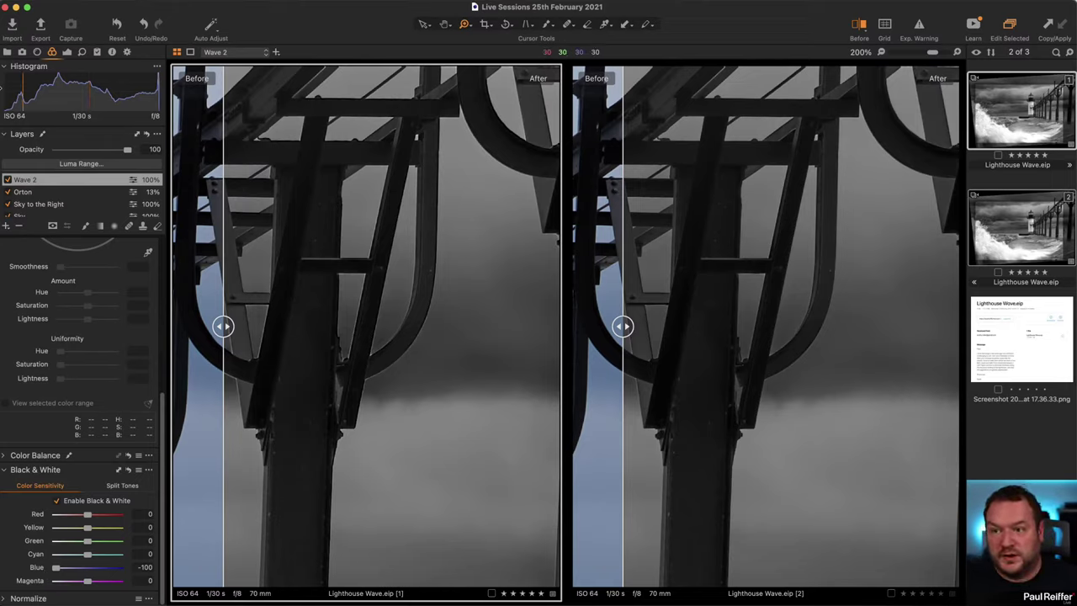
click(7, 53)
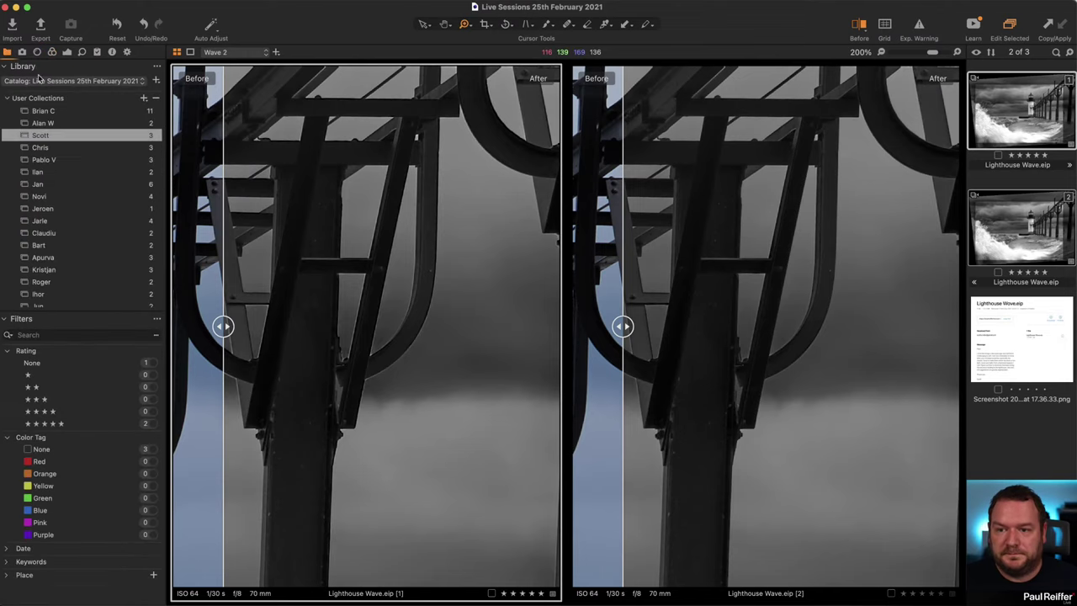
- Open another user collection and compare _DSC5944_myversion.tif with _DSC5944.ARW, ending on the raw file
click(49, 148)
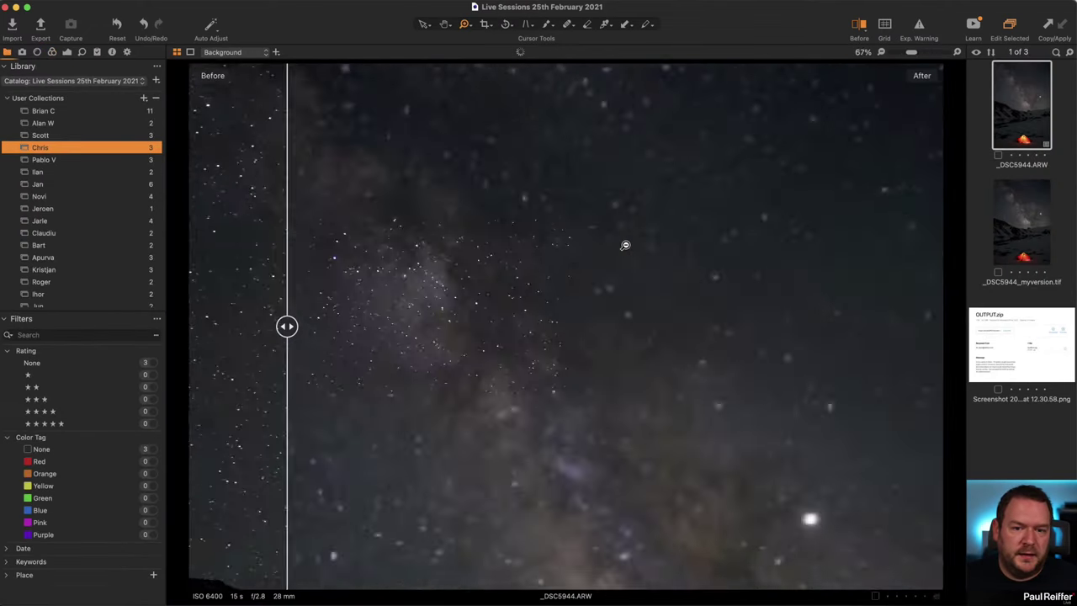
click(625, 244)
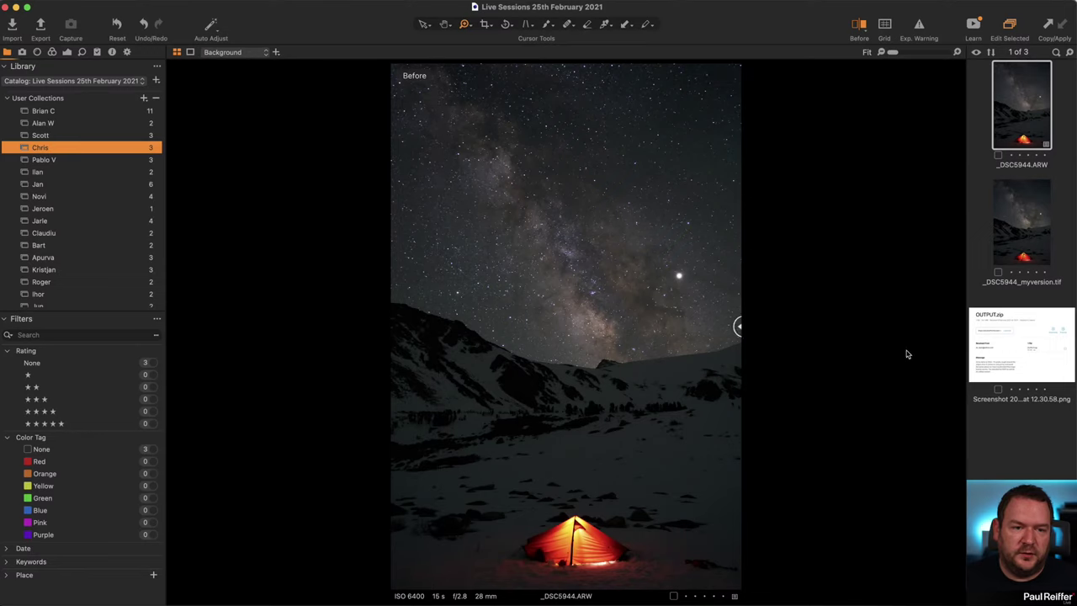
drag(739, 327, 325, 382)
click(1029, 250)
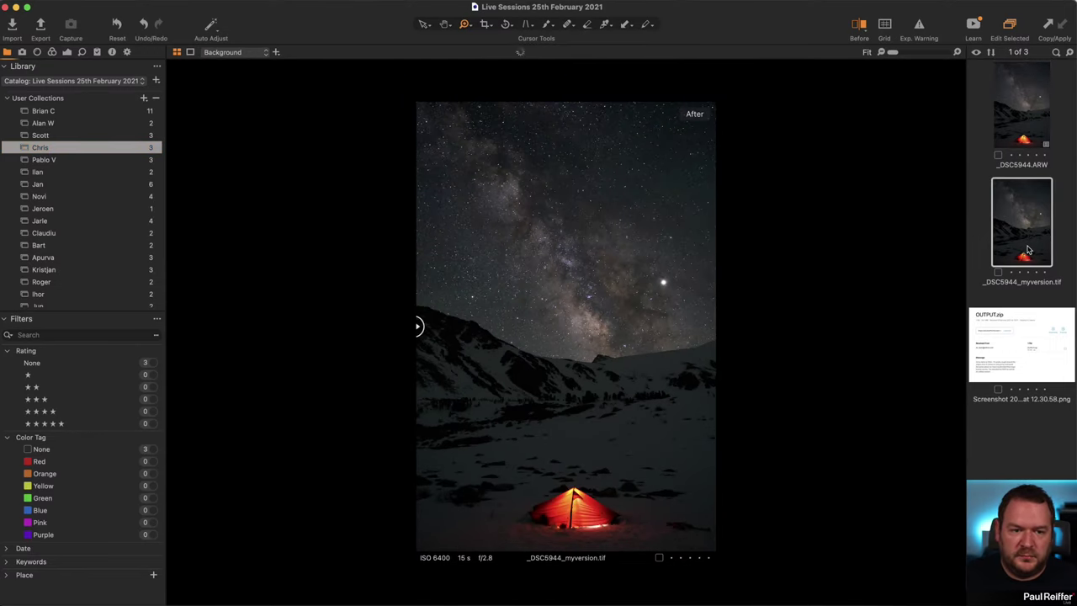
key(Up)
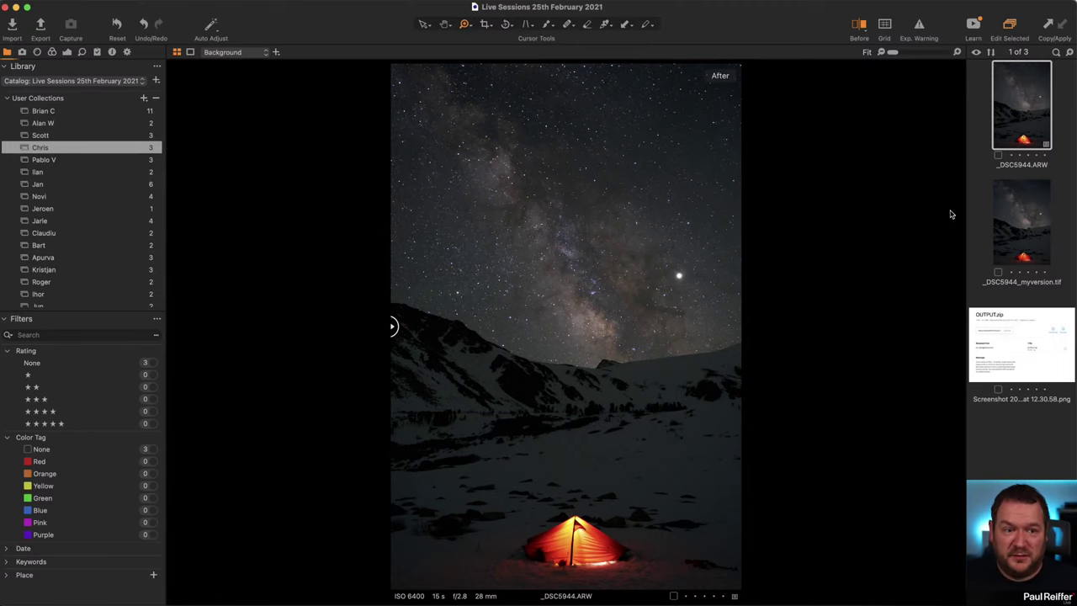
click(1013, 228)
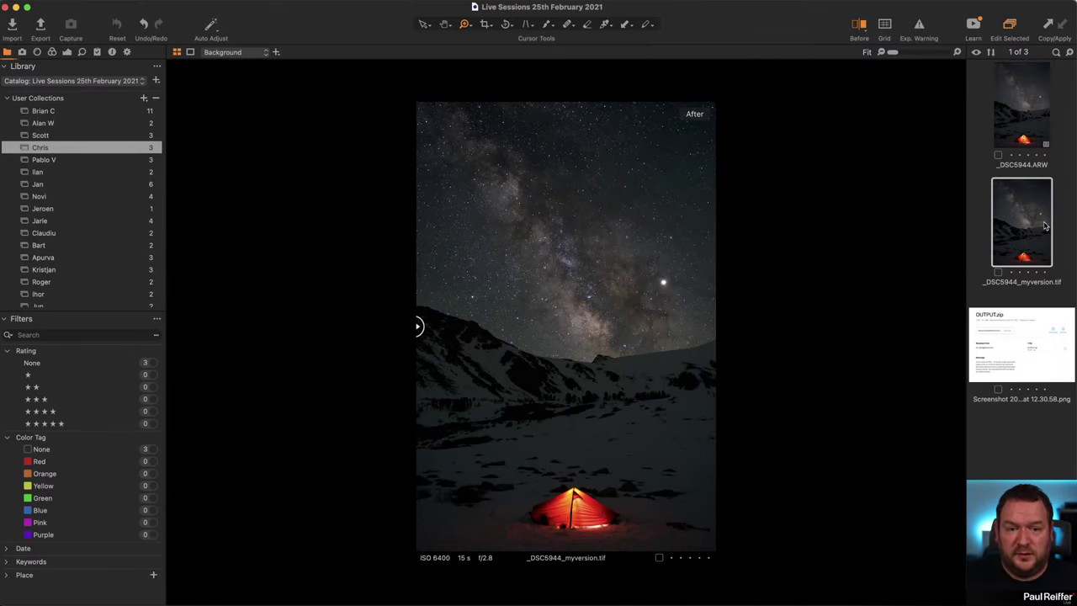
click(1000, 126)
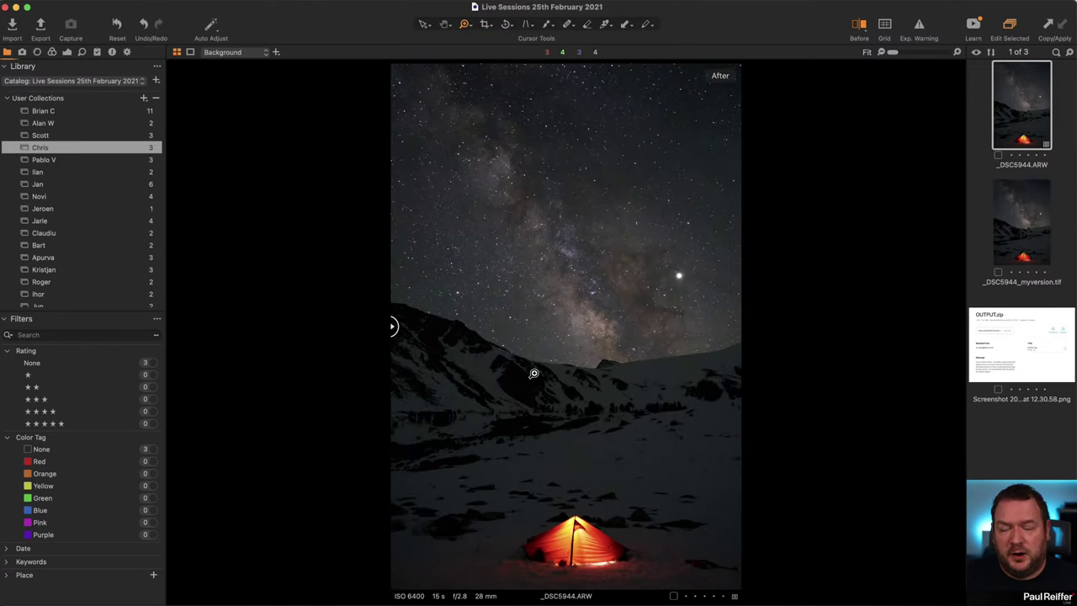
click(67, 52)
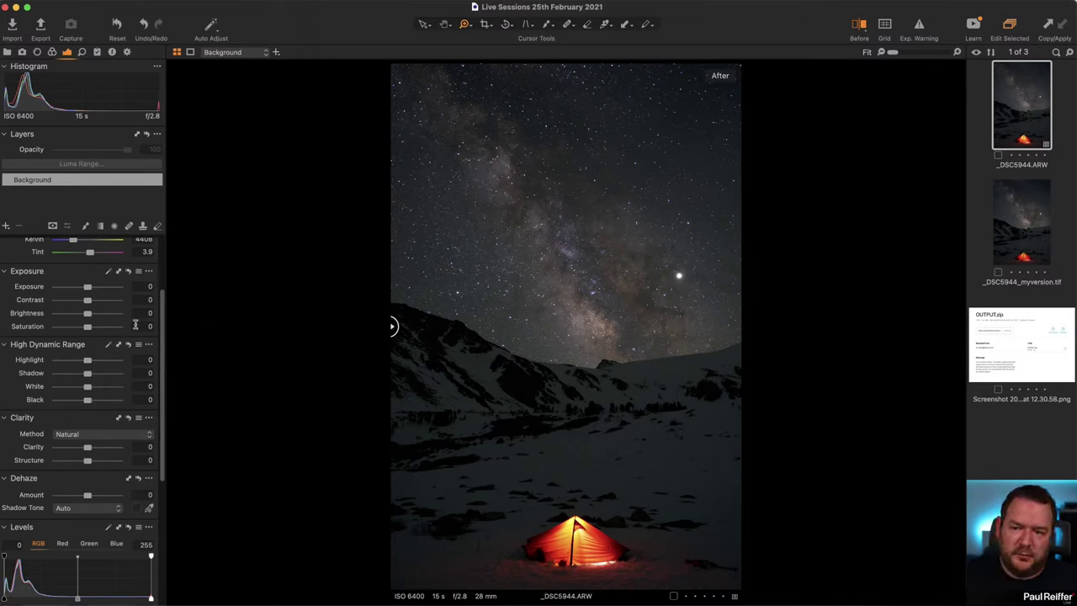
- Pick a custom white balance of 4742 K, tint 10.4 from the snowy slope, then add an adjustment layer
scroll(85, 250, up, 4)
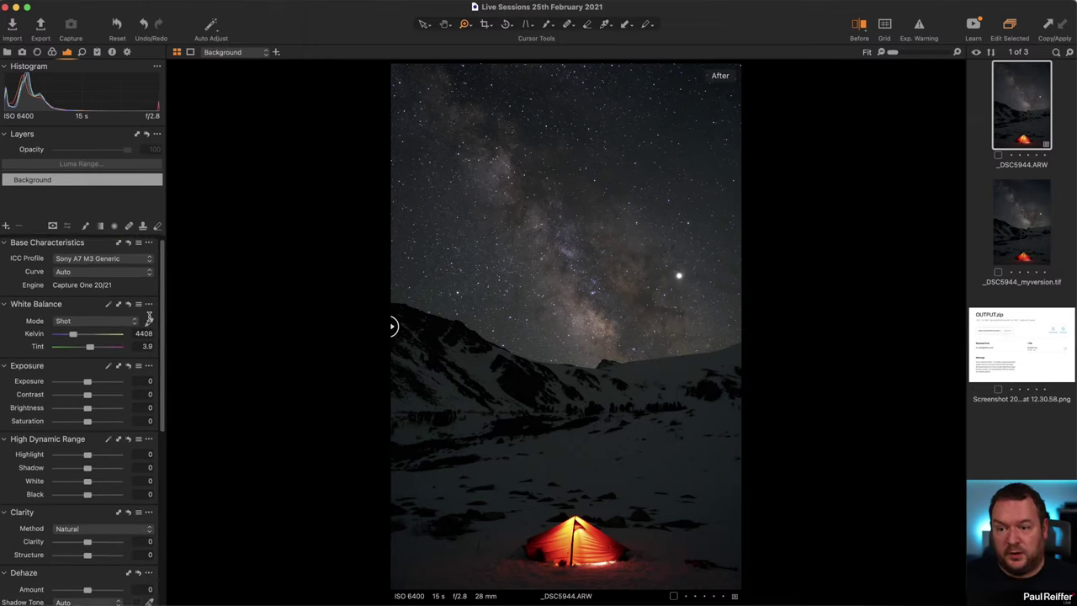
click(656, 370)
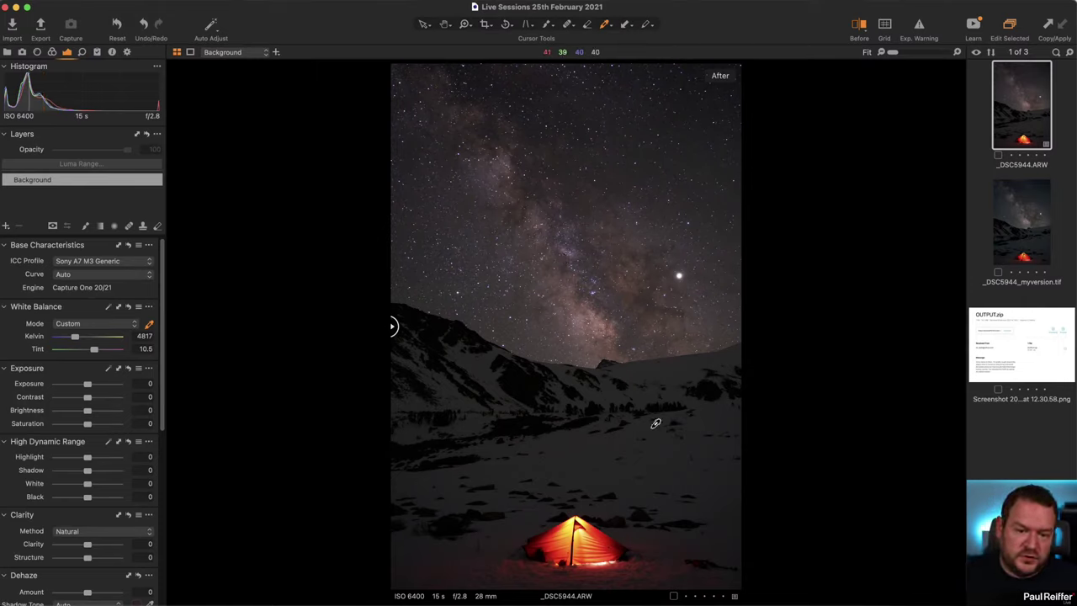
click(580, 463)
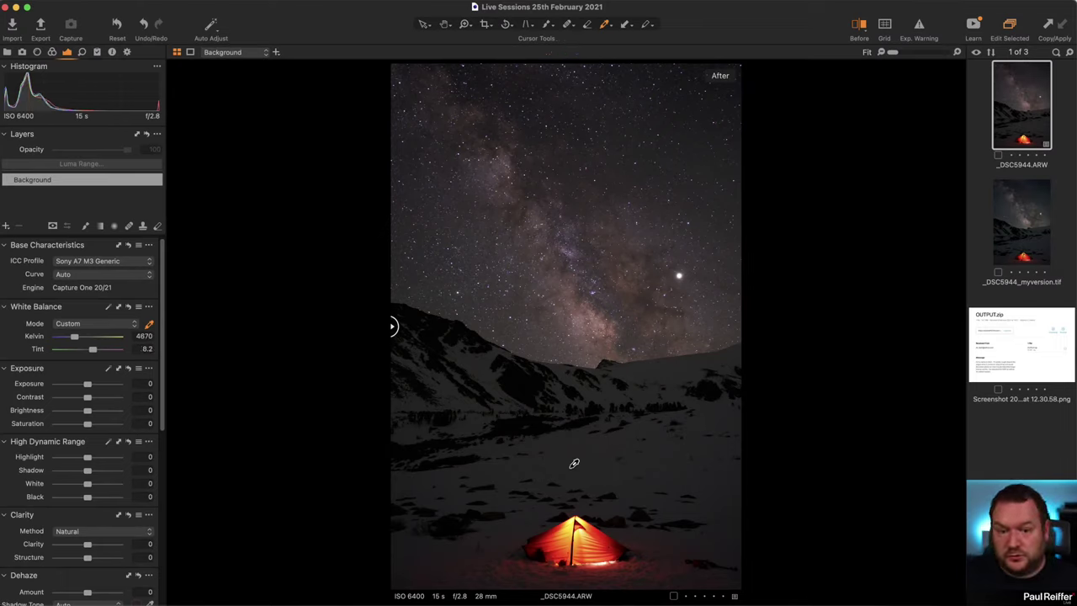
click(655, 386)
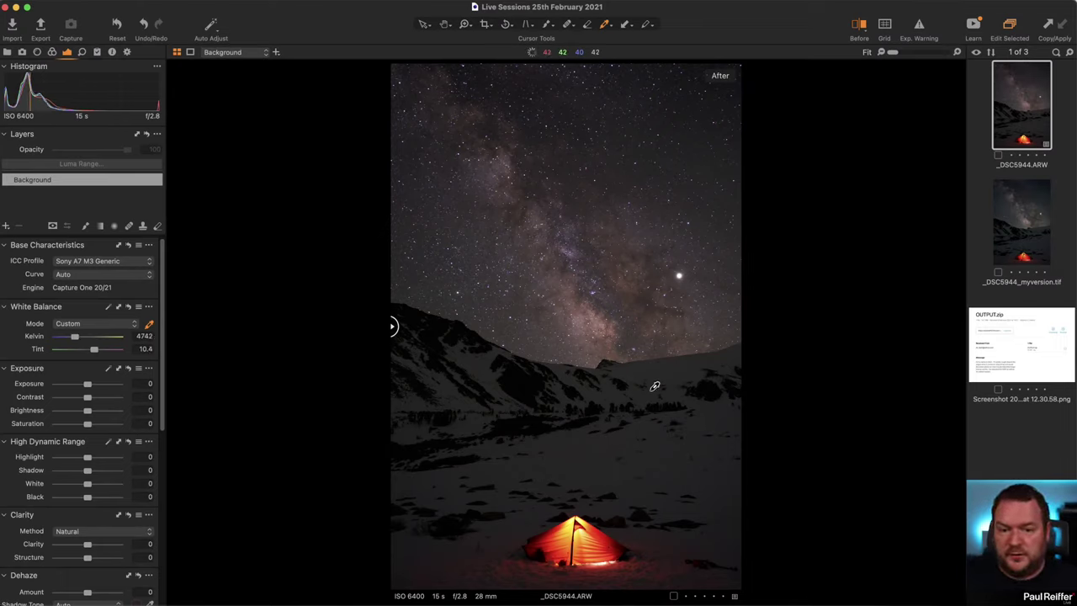
click(7, 227)
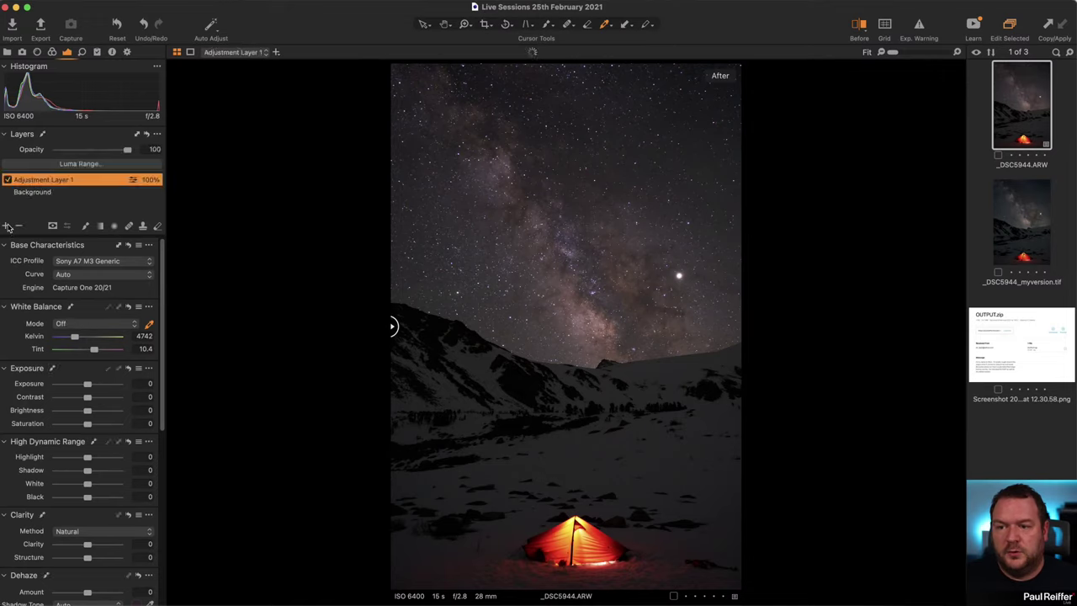
- Rename the new adjustment layer to 'Sky'
double_click(39, 180)
text(Sky)
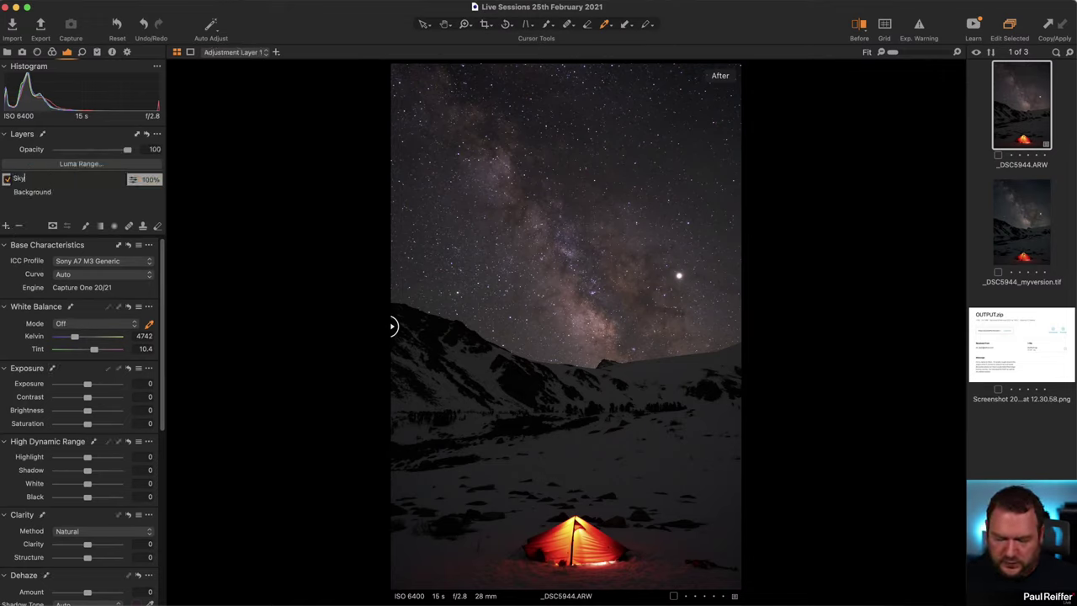
key(Return)
- Mask the sky with a ridge-aligned linear gradient, cool it to 4278 K, and add another layer above
click(100, 226)
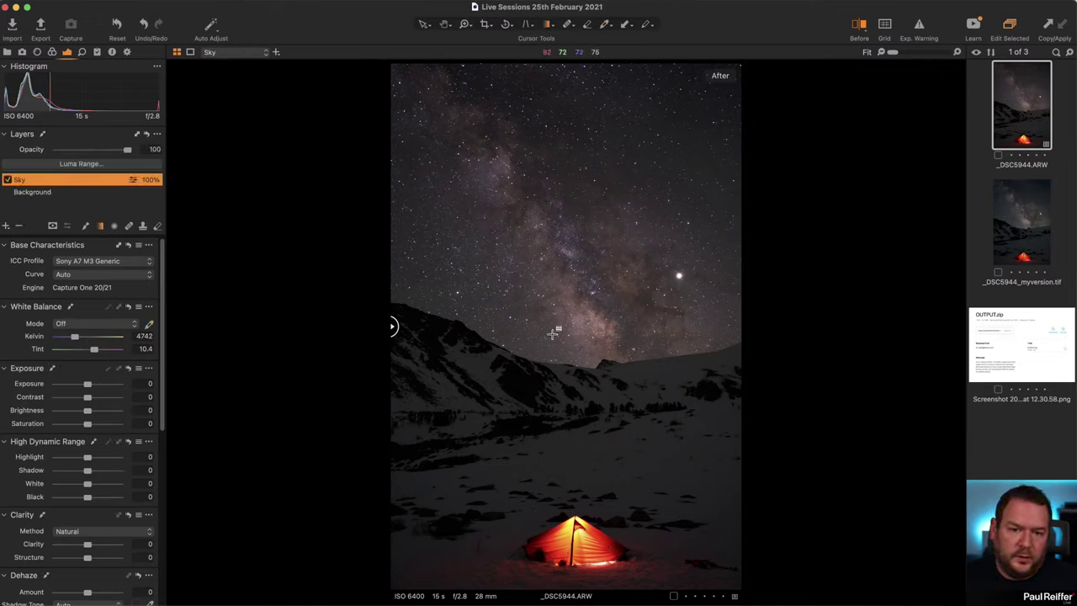
drag(554, 308, 551, 391)
drag(434, 350, 431, 334)
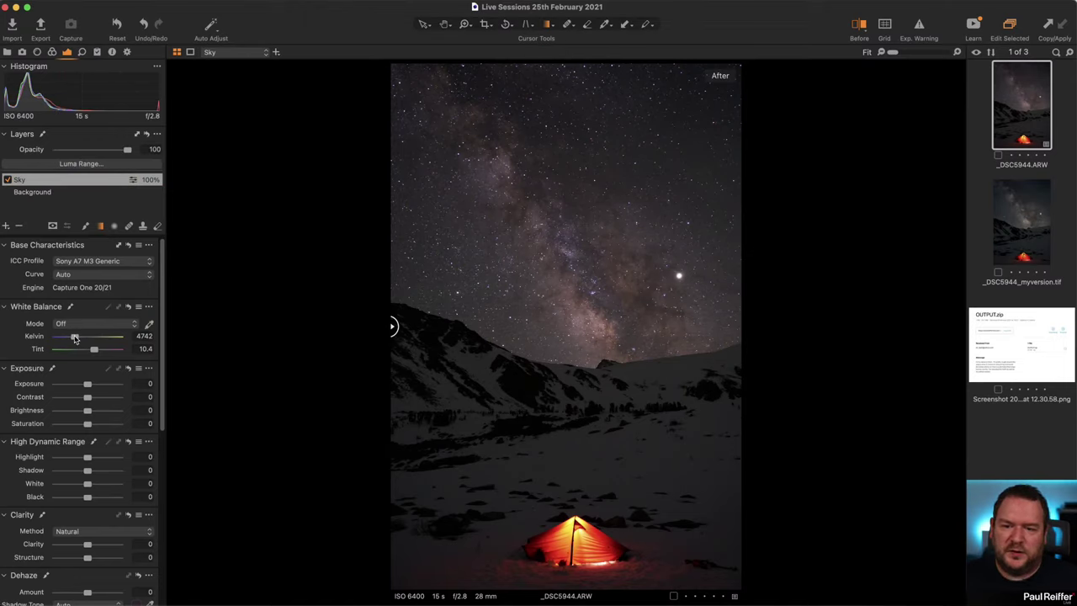
drag(75, 337, 73, 338)
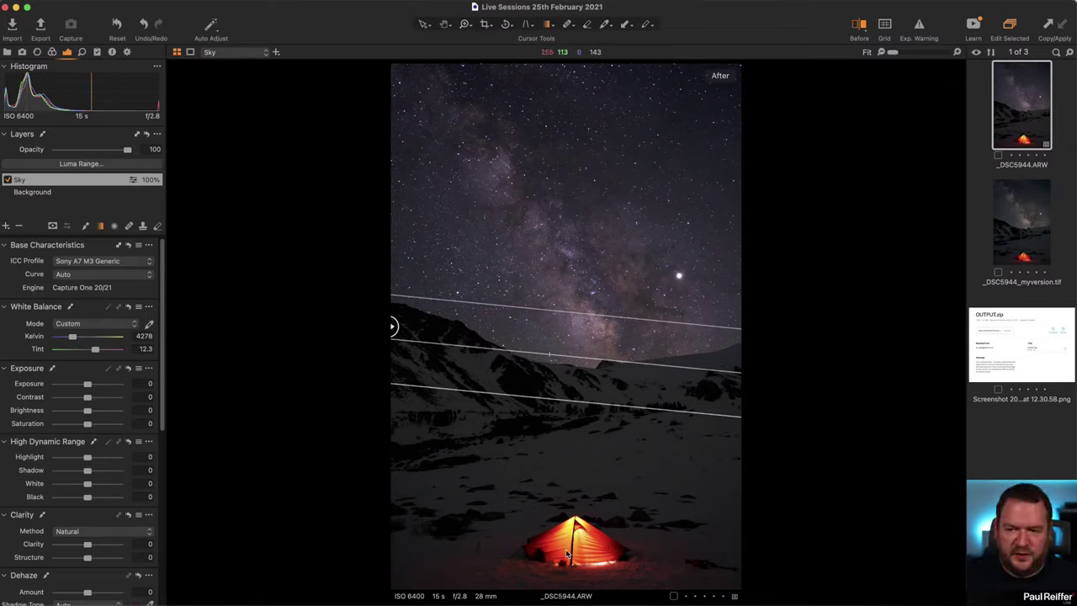
click(7, 226)
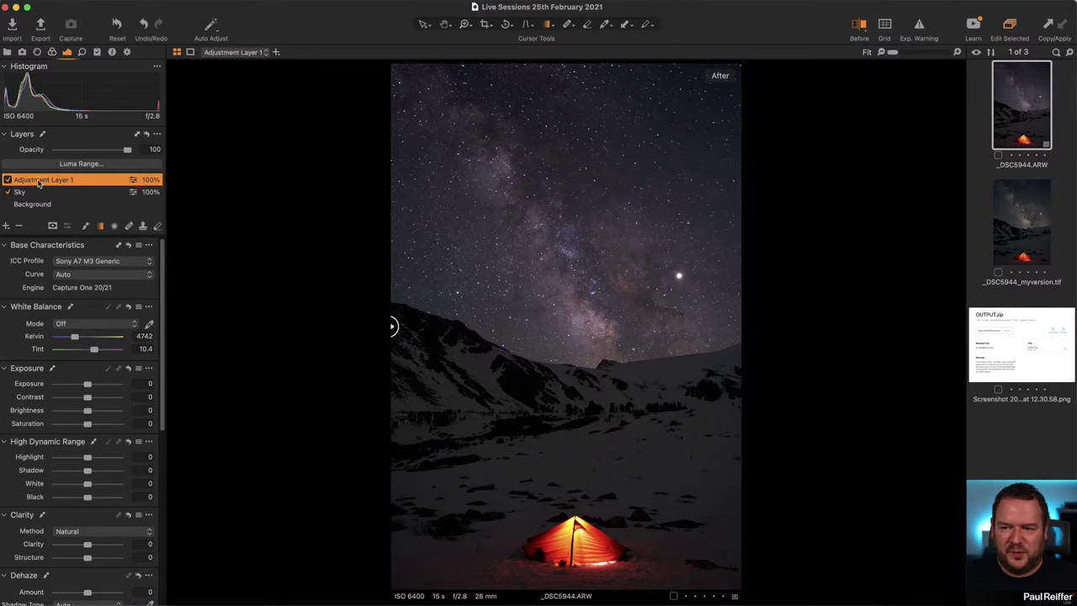
- Rename the new layer to Tent and paint its mask over the tent
double_click(38, 180)
text(Tent)
key(Return)
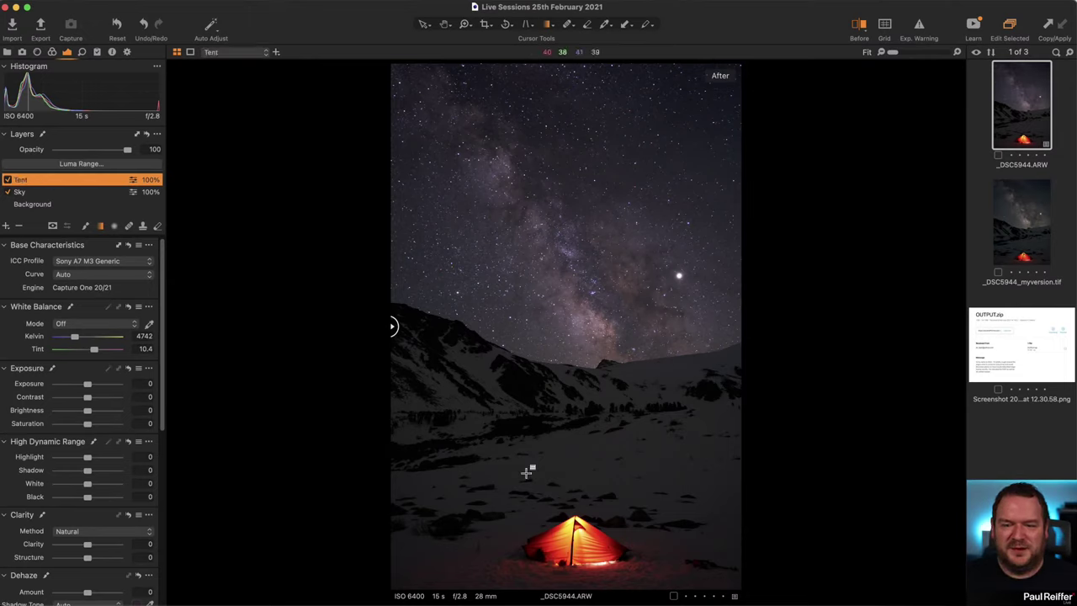
key(b)
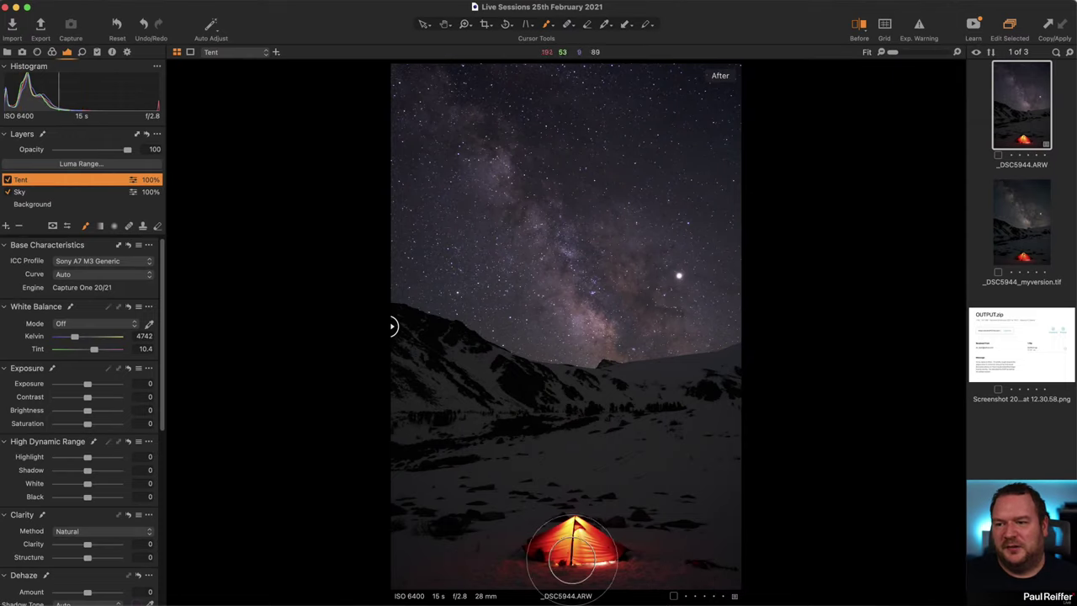
mouse_move(572, 552)
mouse_down()
mouse_move(548, 548)
mouse_move(604, 555)
mouse_move(612, 535)
mouse_move(618, 545)
mouse_move(587, 549)
mouse_move(612, 543)
mouse_up()
mouse_move(521, 551)
mouse_down()
mouse_move(564, 541)
mouse_move(555, 547)
mouse_up()
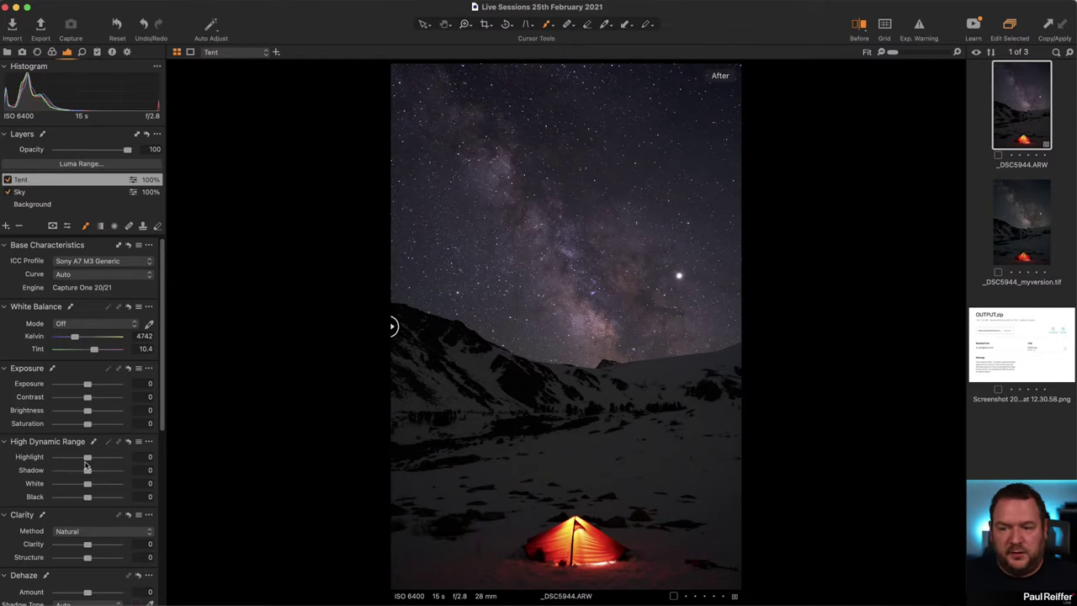
- Drop the Tent layer's Highlight to -100, comparing the zoomed tent and checking its mask
drag(88, 457, 57, 484)
key(z)
drag(508, 481, 647, 591)
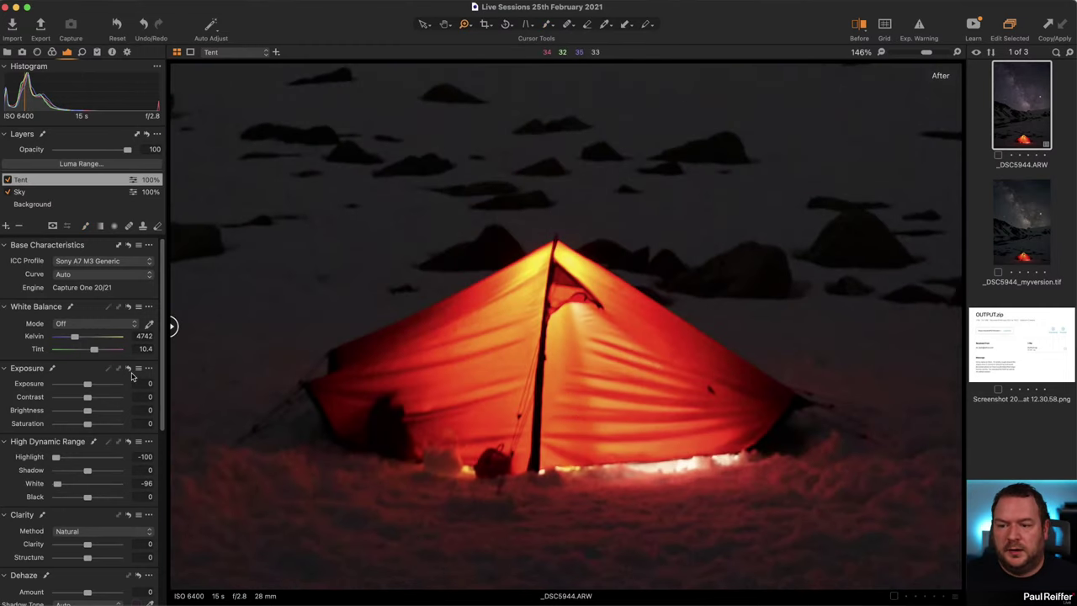
drag(128, 444, 128, 445)
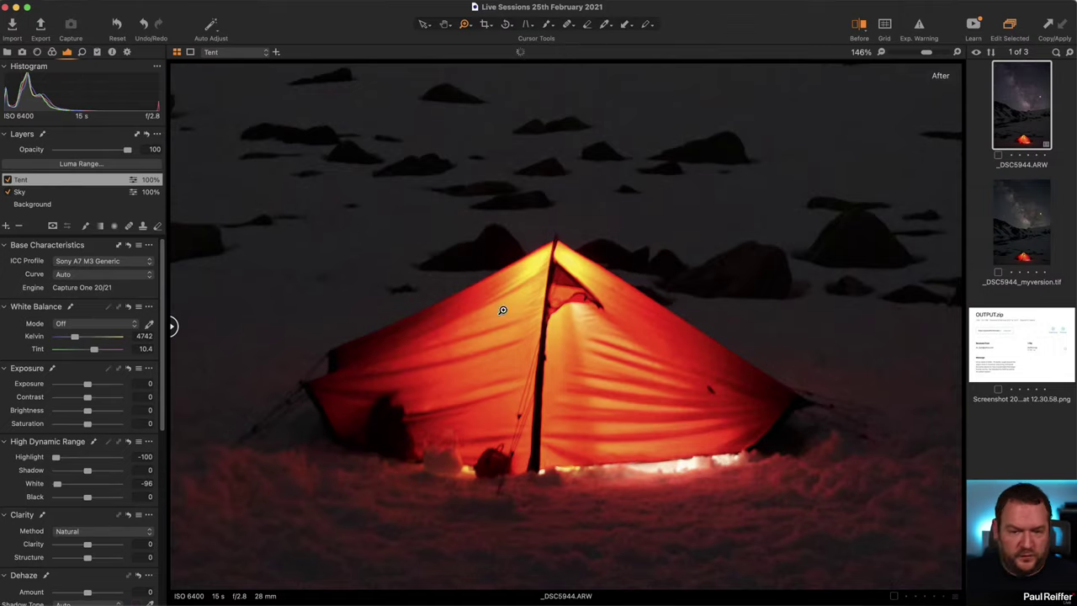
key(m)
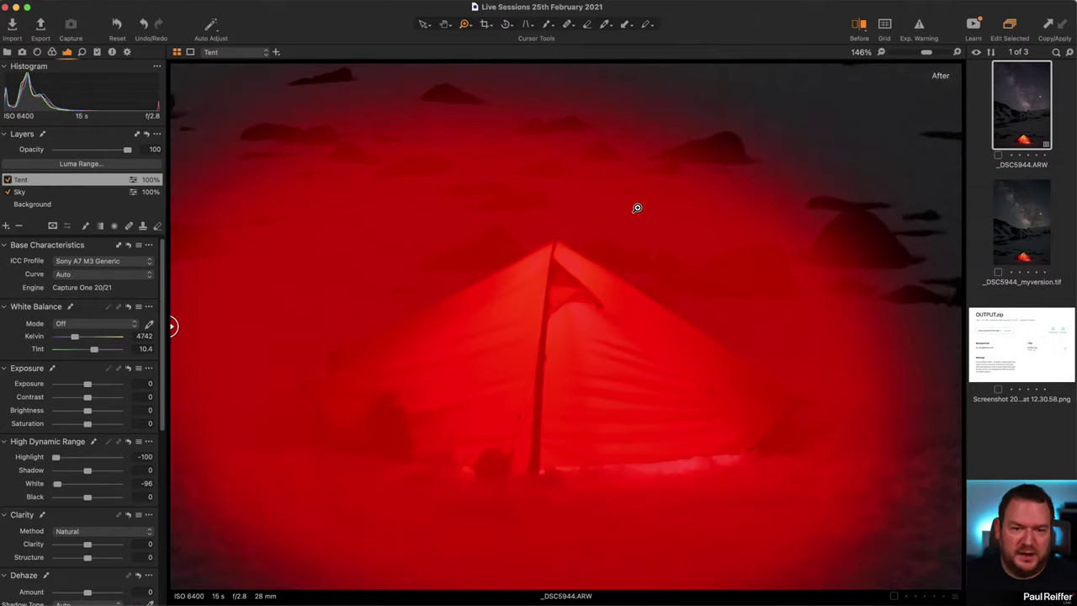
key(m)
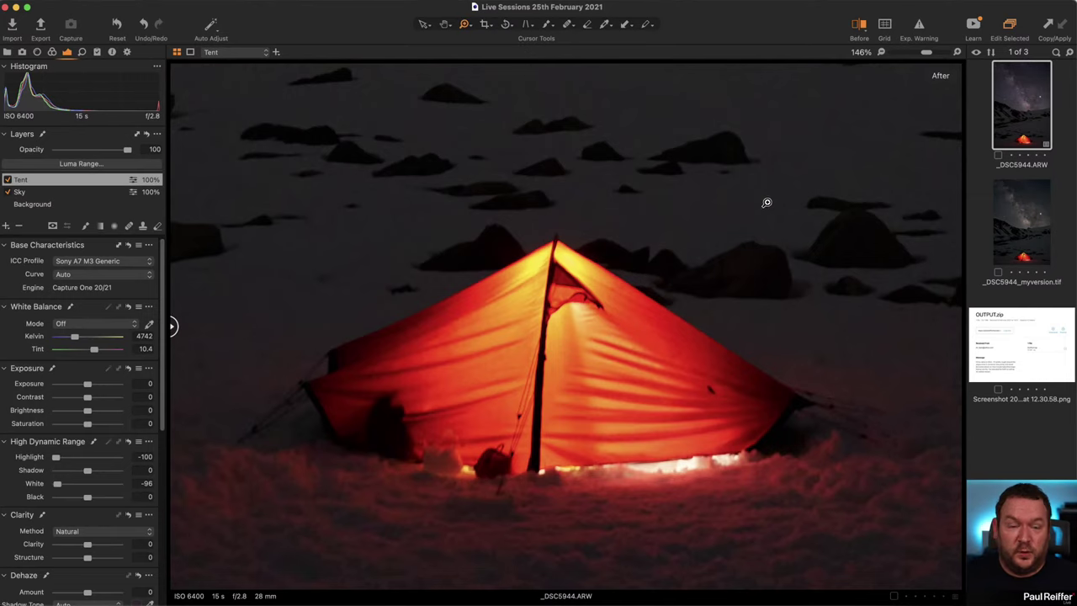
key(super+minus)
key(super+minus)
key(super+minus)
key(super+minus)
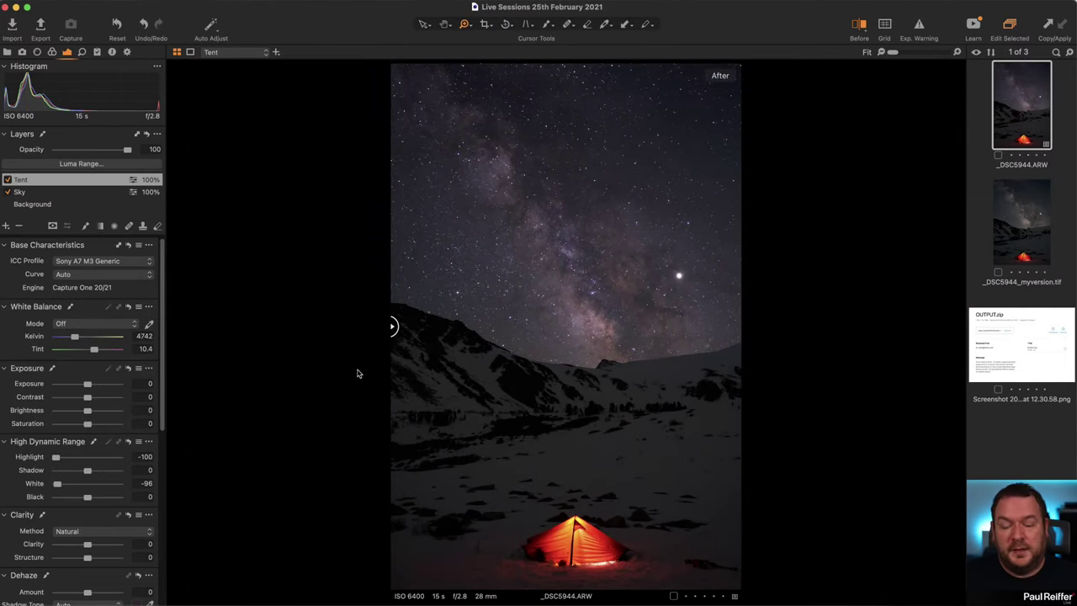
- Cap the Tent layer's levels output at 233 and lower the Background levels white point to 221
scroll(85, 512, down, 8)
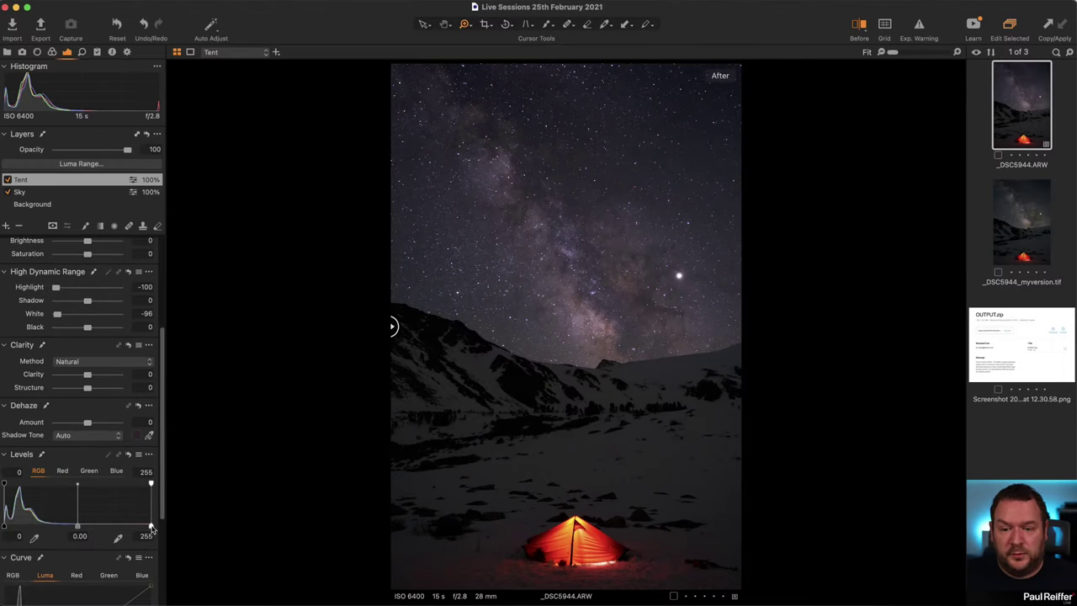
drag(152, 527, 138, 528)
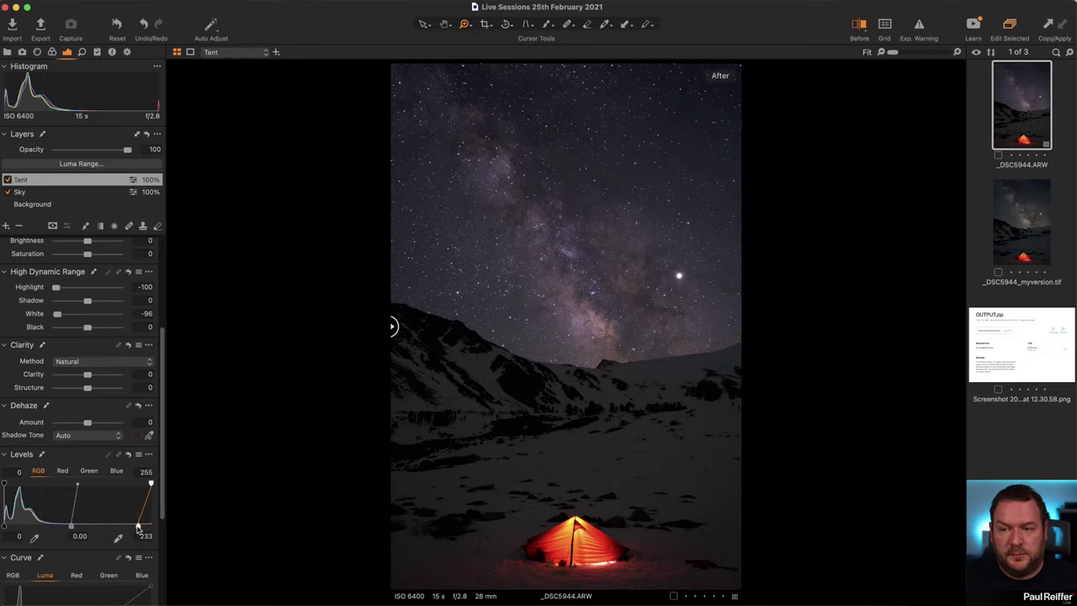
click(51, 203)
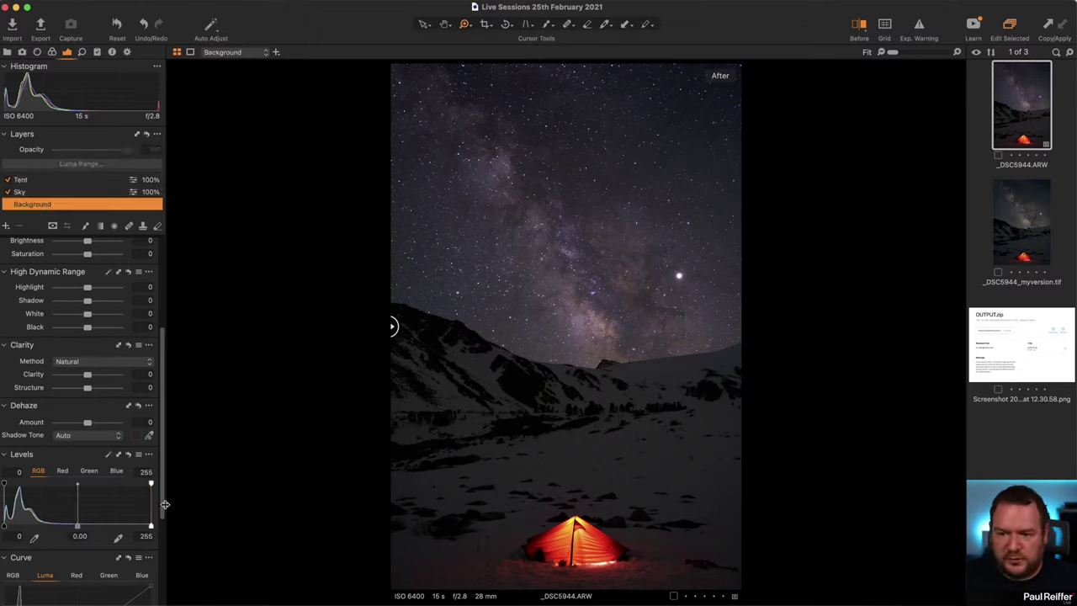
drag(151, 527, 131, 525)
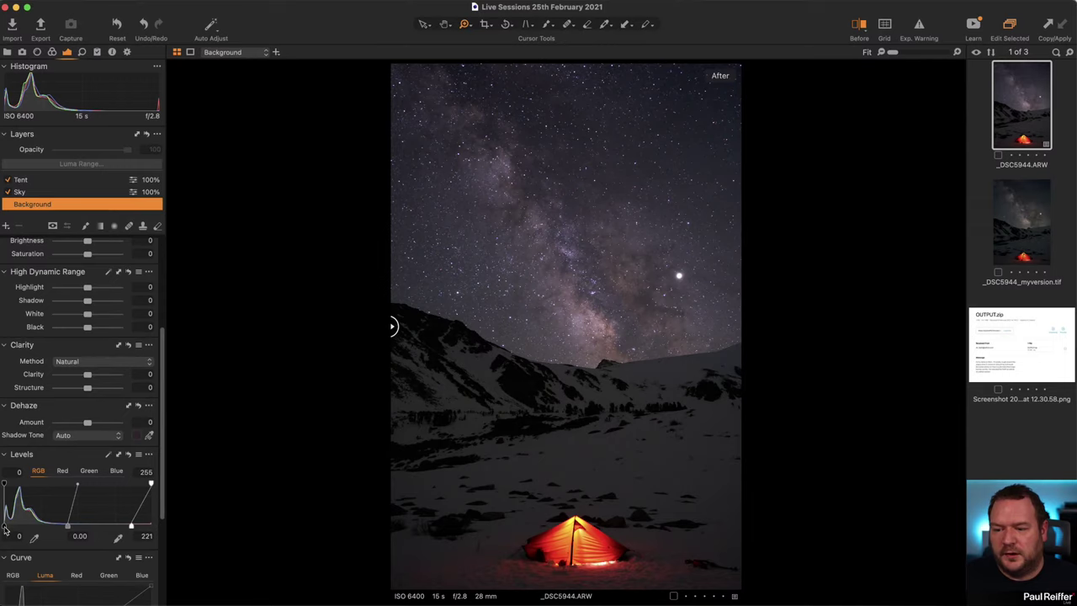
- Set global Clarity 37 and Contrast 4, then view _DSC5944_myversion.tif for comparison
scroll(58, 354, up, 4)
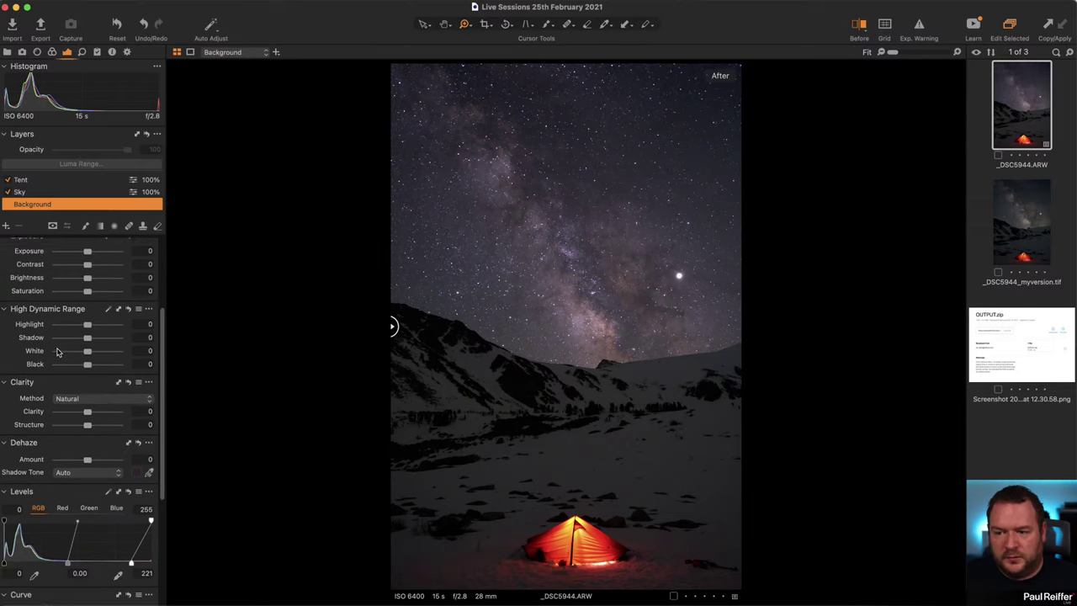
drag(87, 483, 99, 487)
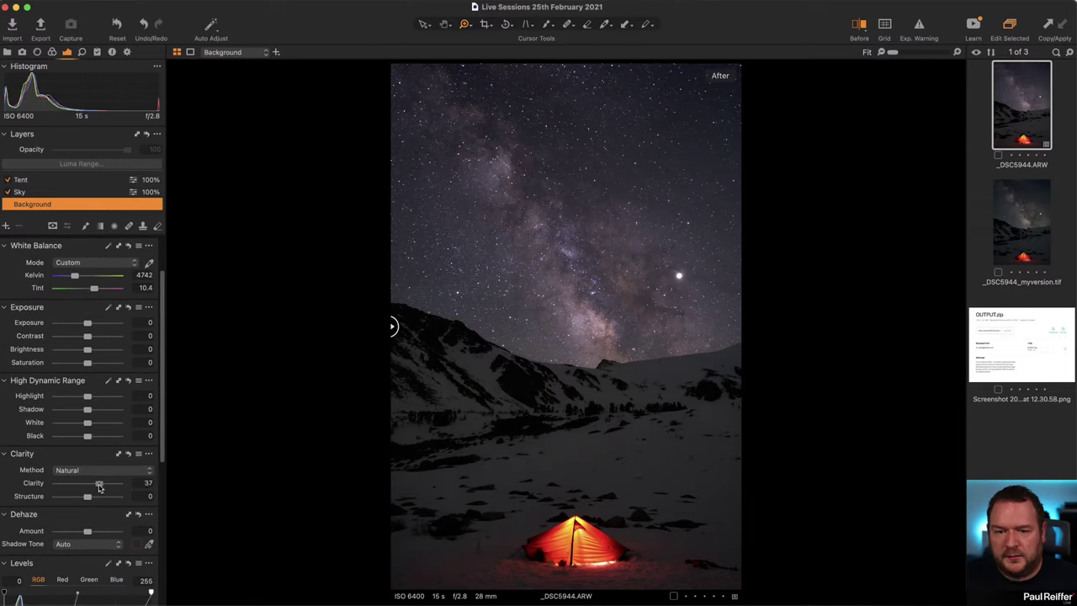
scroll(87, 421, up, 1)
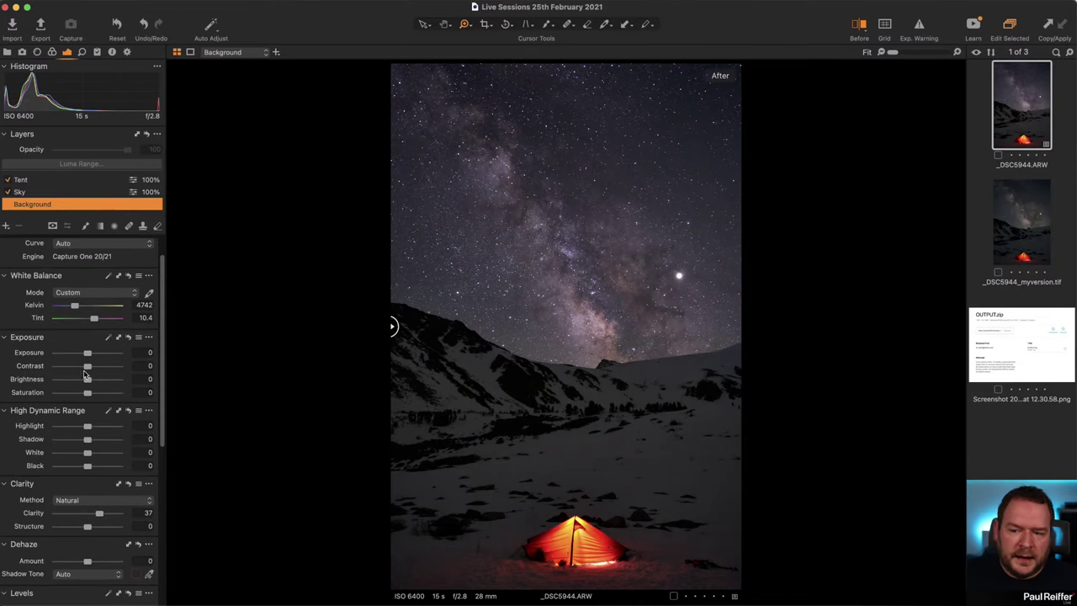
drag(88, 371, 93, 369)
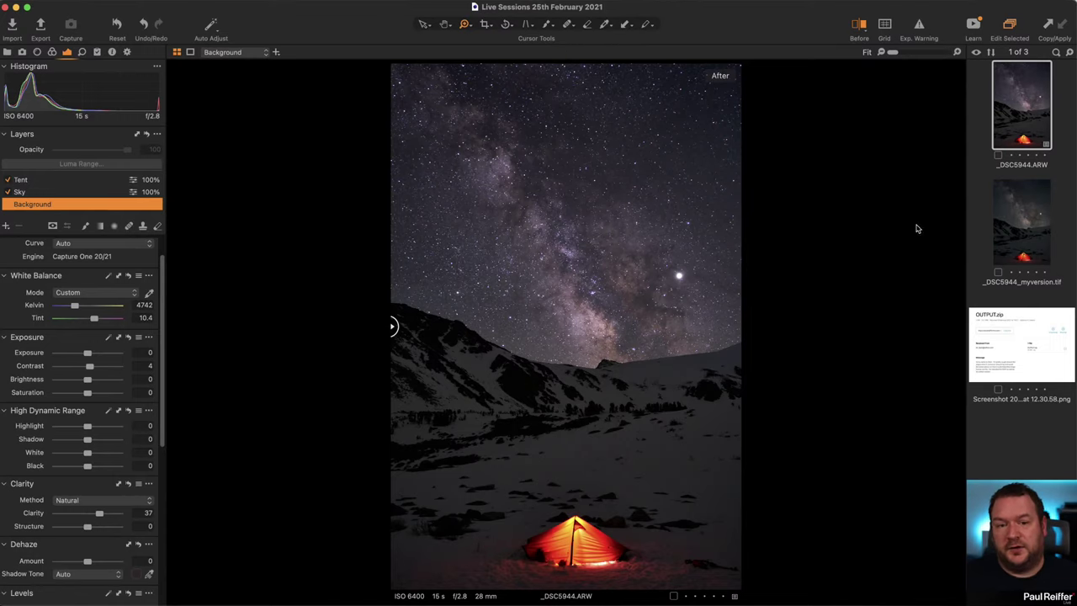
click(1011, 219)
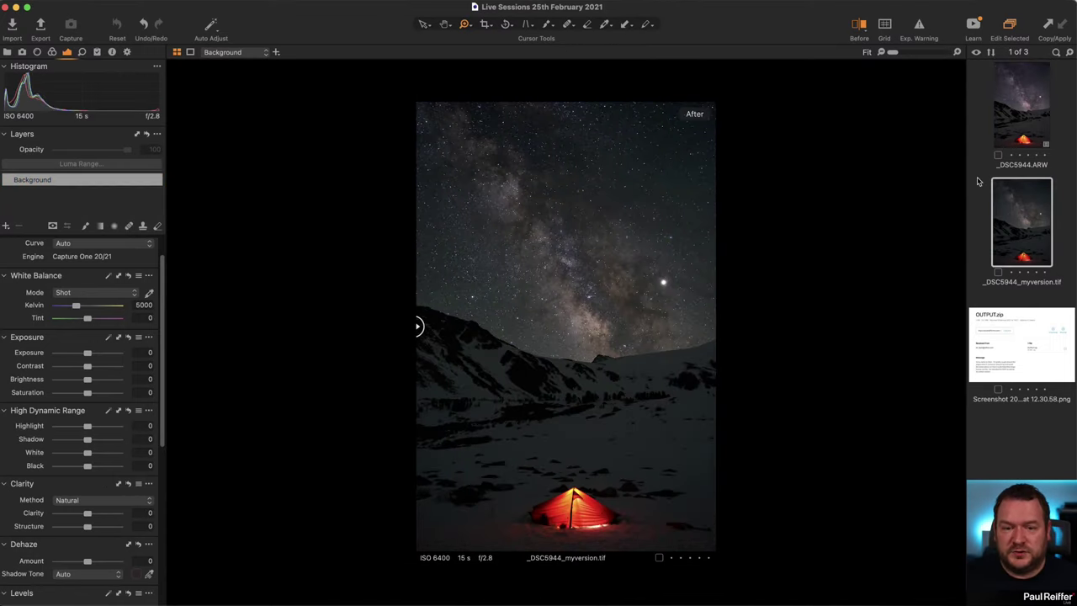
- Back on _DSC5944.ARW with a before/after split, raise the Sky layer's Clarity to 56
click(1020, 113)
drag(392, 327, 351, 389)
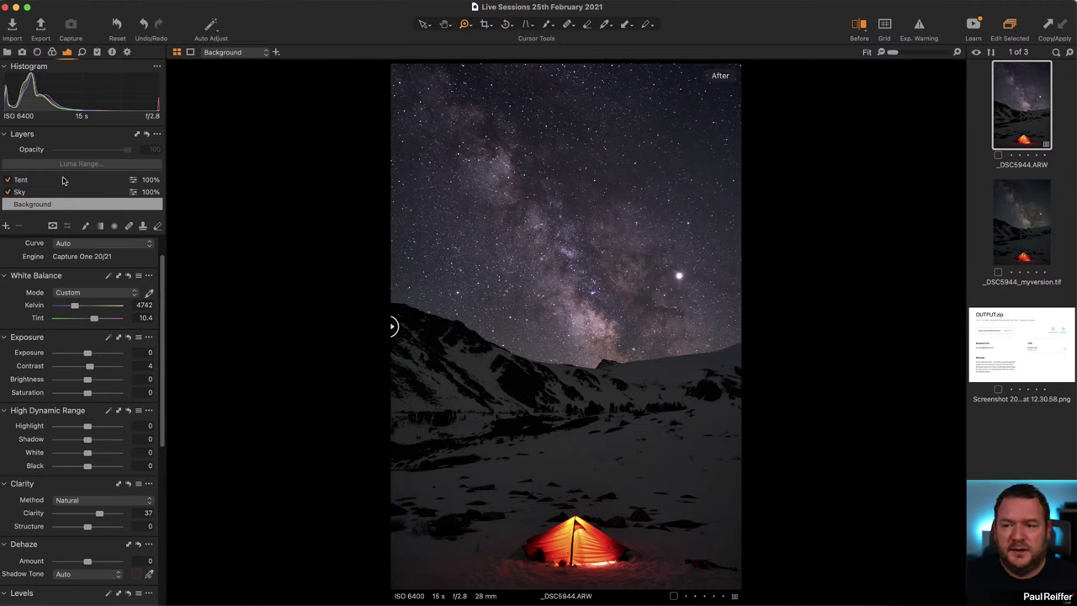
click(26, 193)
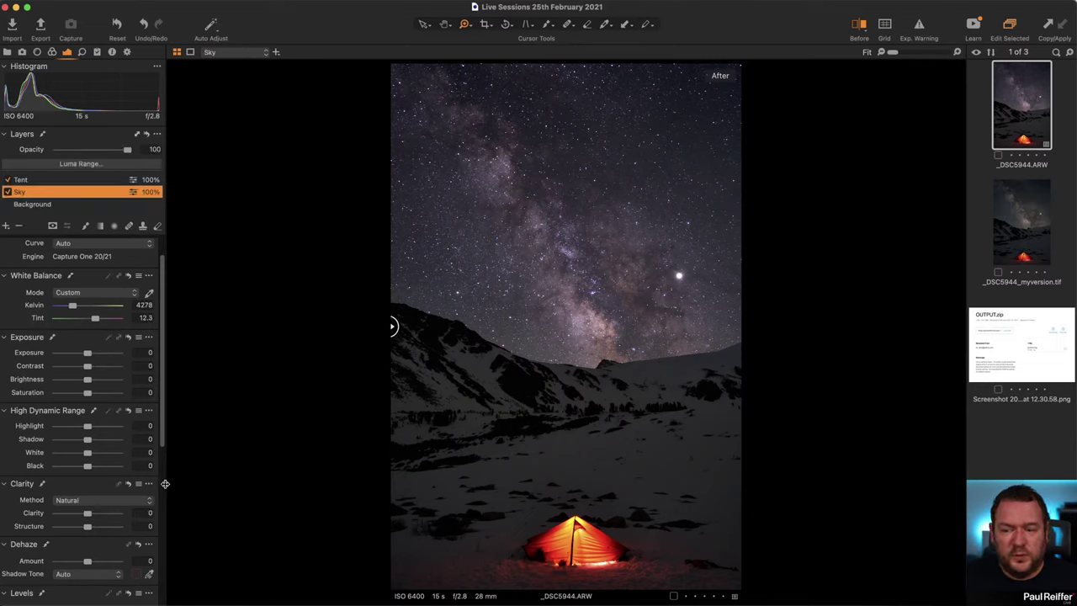
key(m)
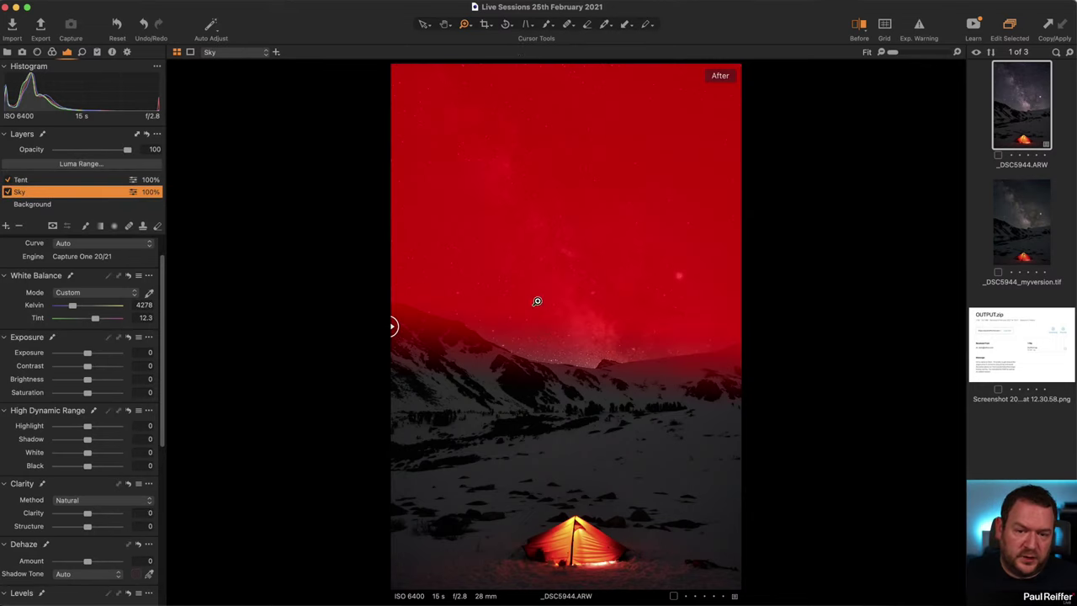
key(m)
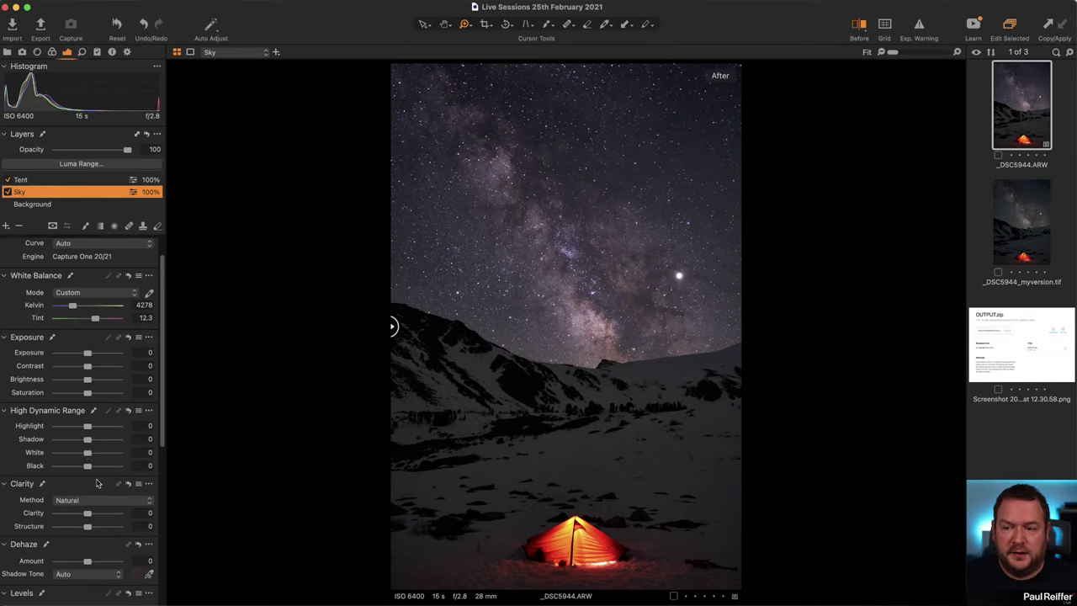
drag(90, 519, 106, 515)
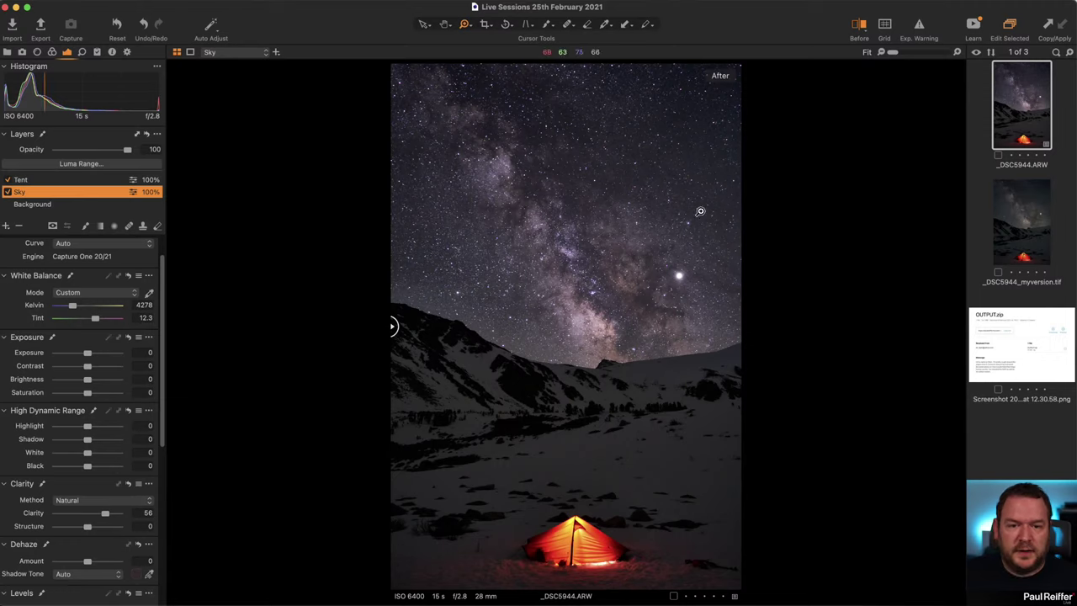
- Compare against _DSC5944_myversion.tif, then sweep the before/after divider across the ARW
click(1028, 210)
click(1006, 111)
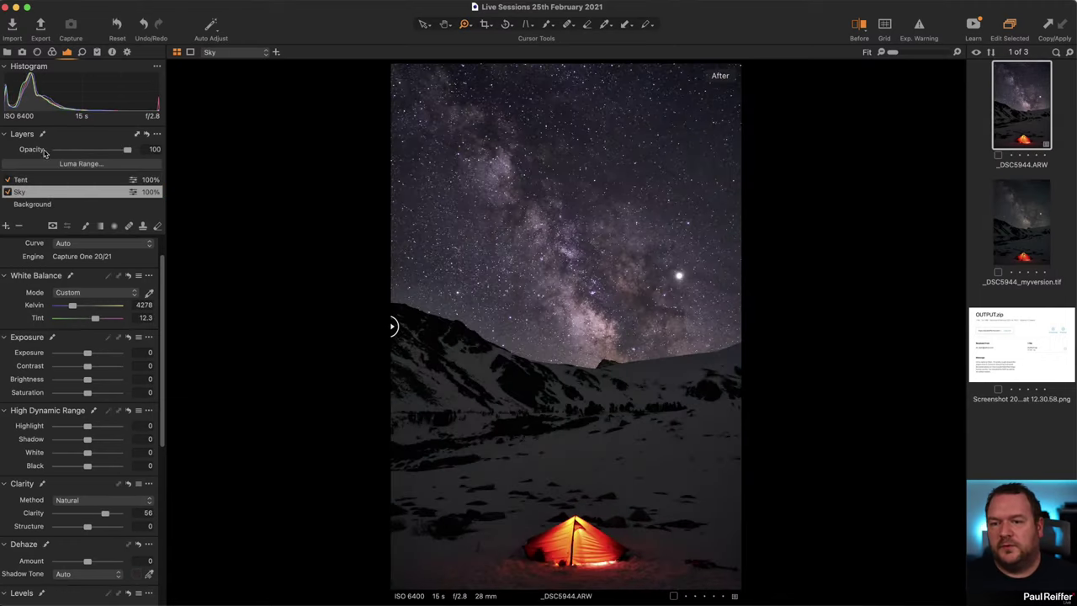
drag(395, 325, 469, 325)
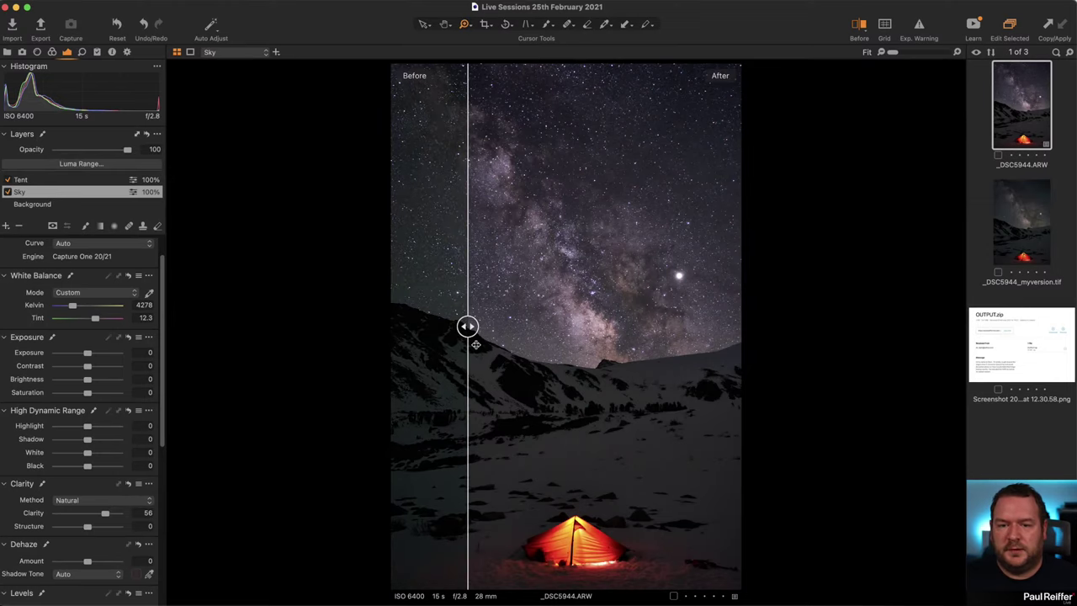
click(7, 52)
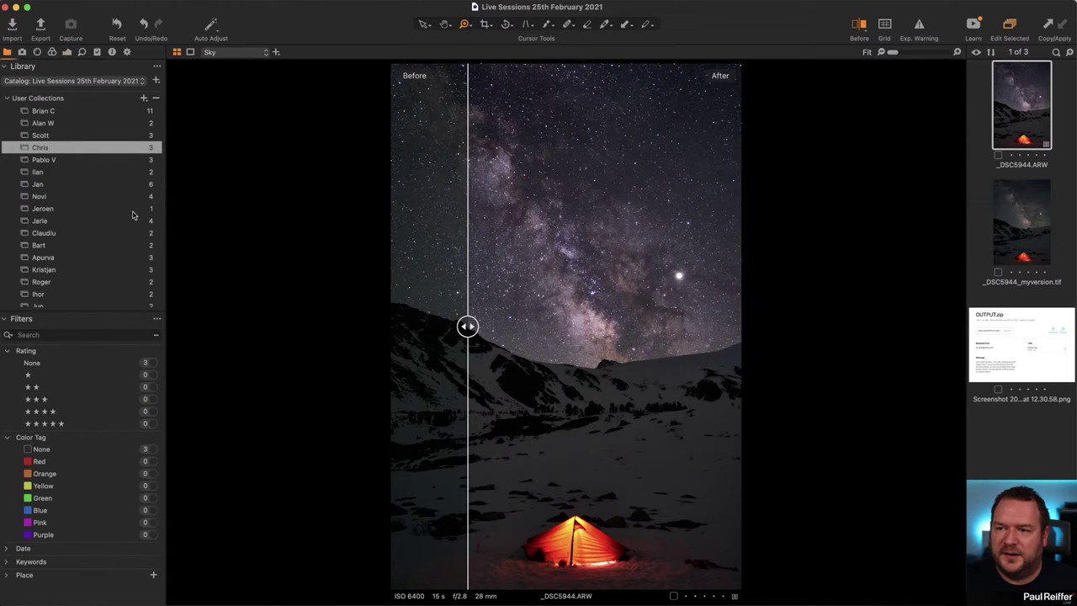
- Browse the Lighthouse Wave, sunset pier and snowy canyon collections, ending without the before/after split
click(61, 136)
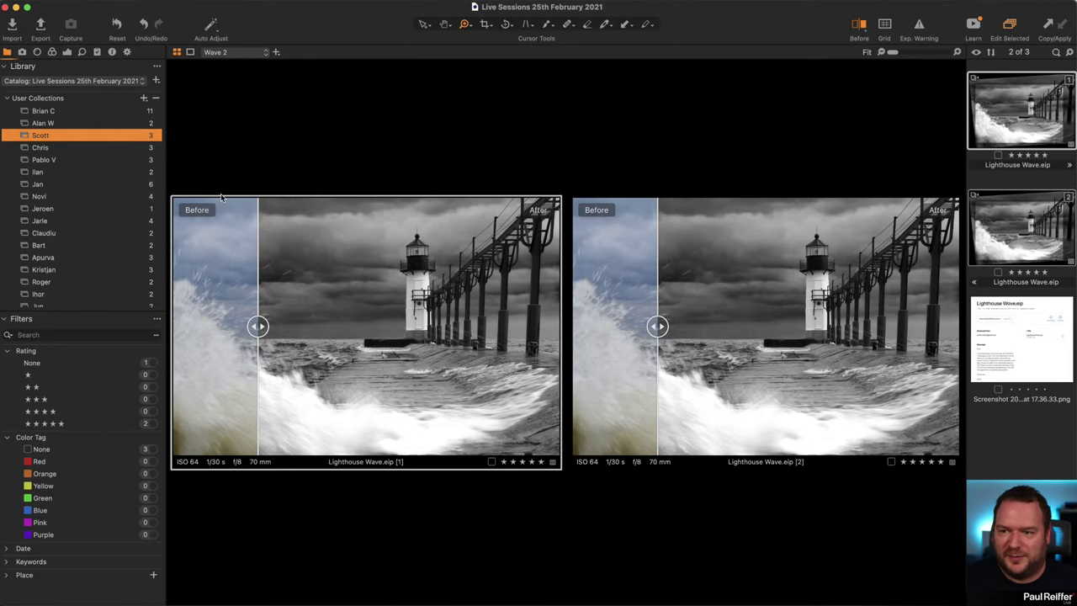
click(42, 122)
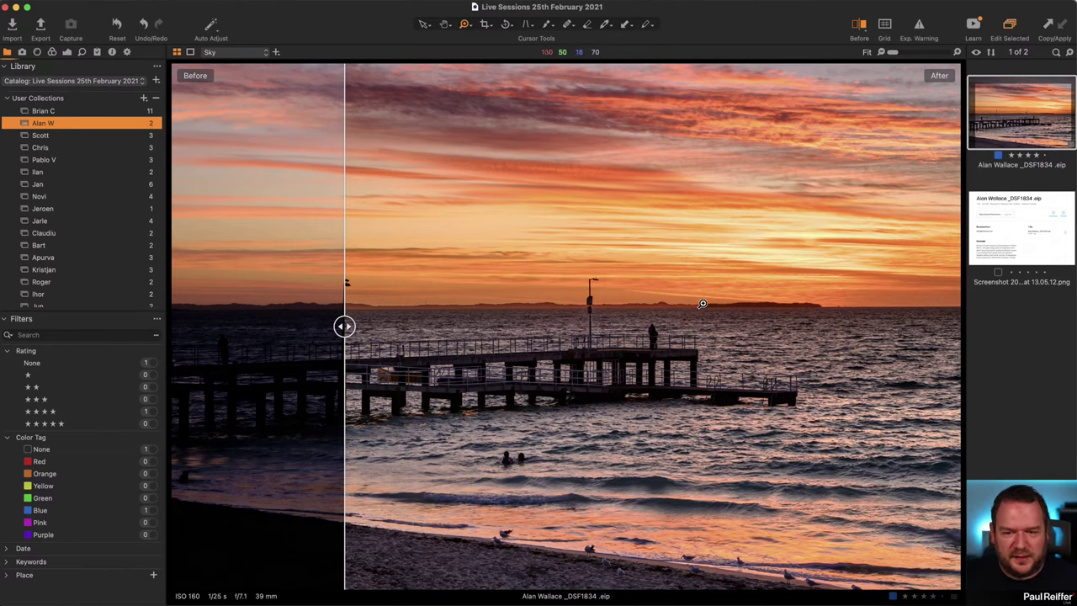
click(70, 112)
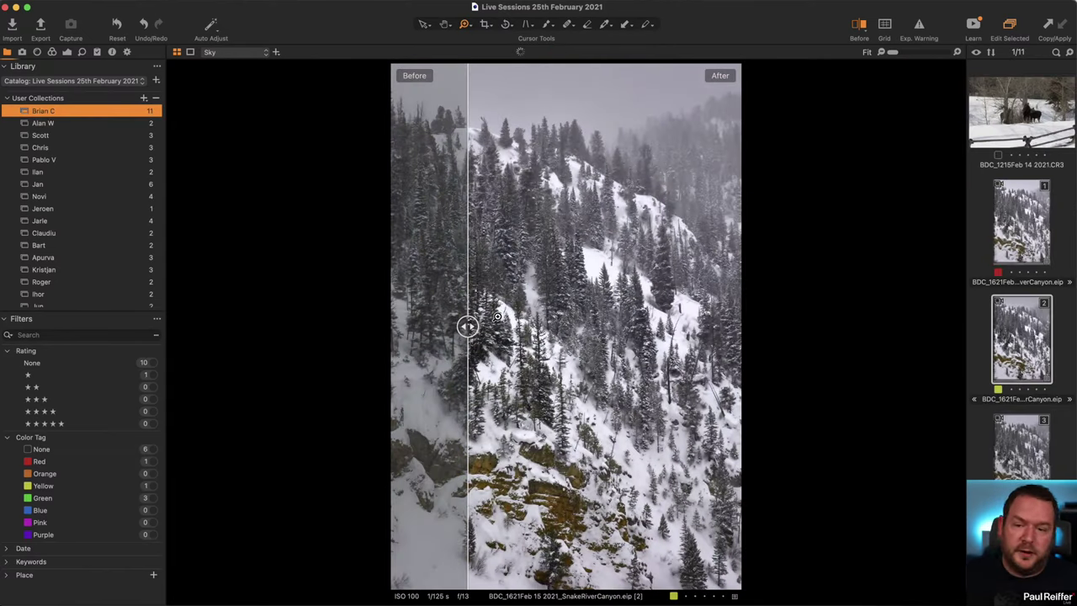
key(y)
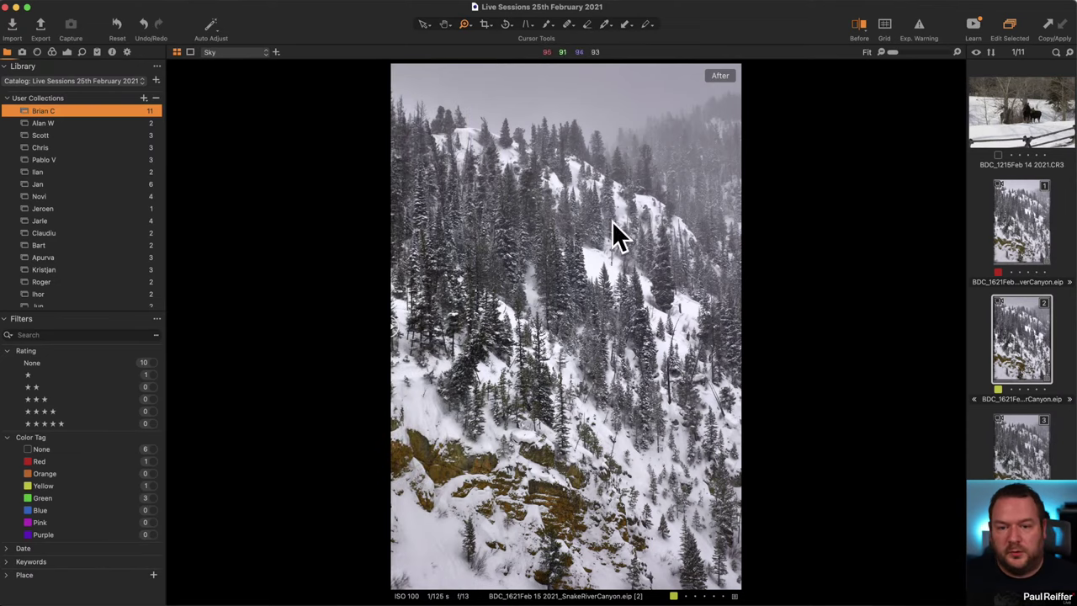